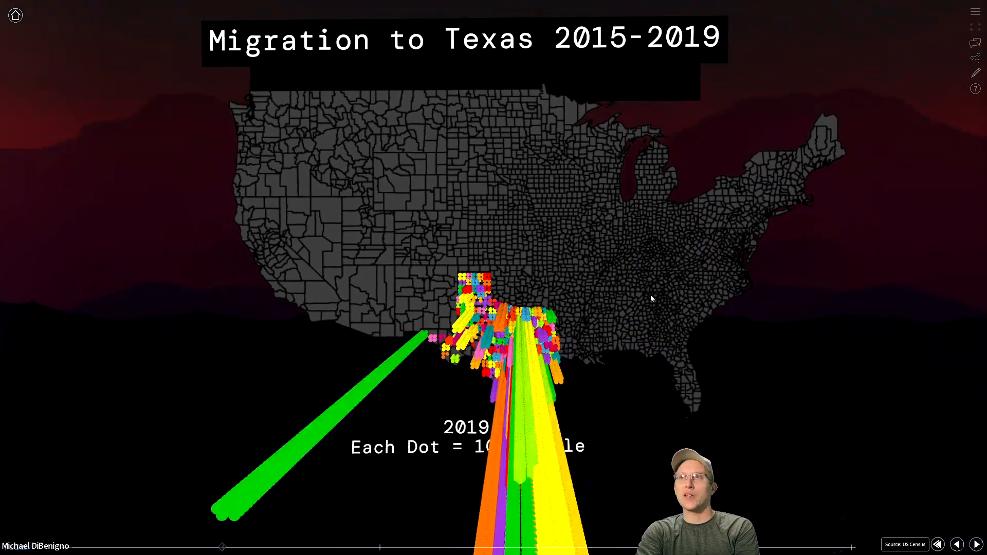
# Play the Texas migration story forward through its remaining steps to the side-by-side stacks of people moving in and out
pyautogui.click(976, 546)
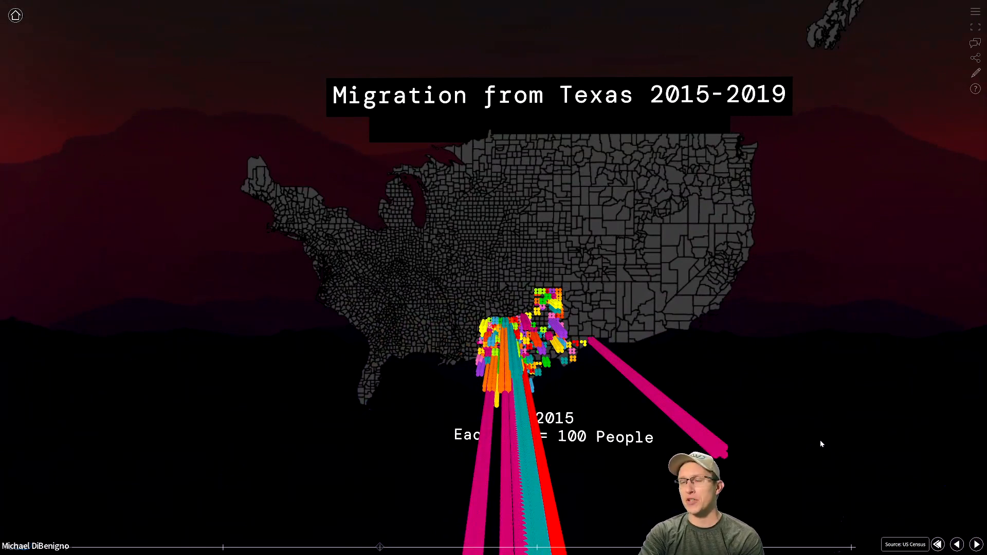
pyautogui.click(975, 546)
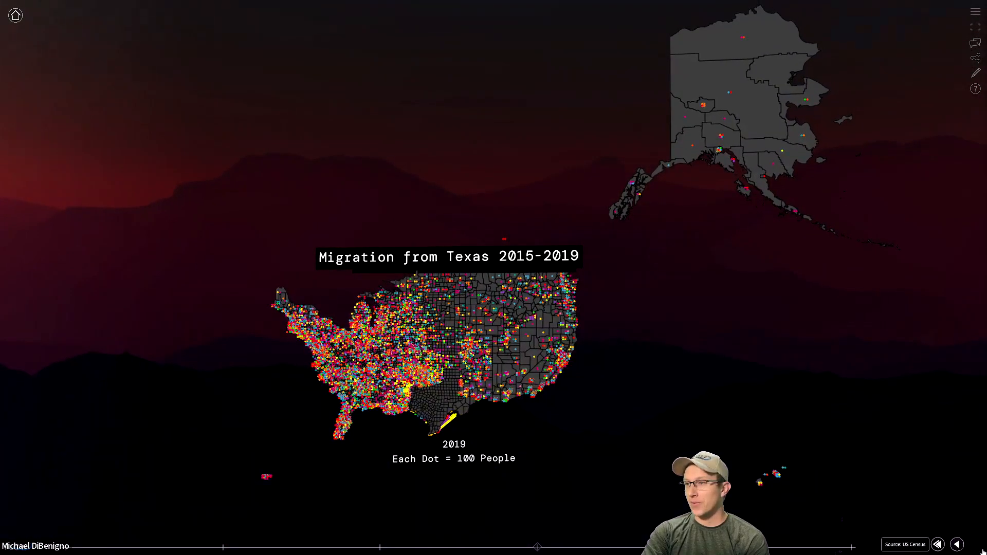
pyautogui.click(977, 545)
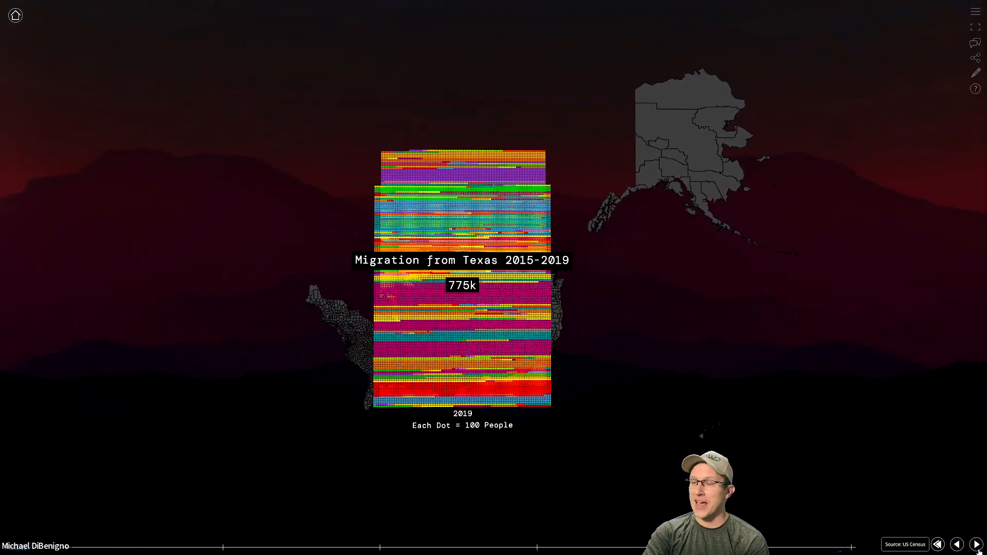
pyautogui.click(979, 548)
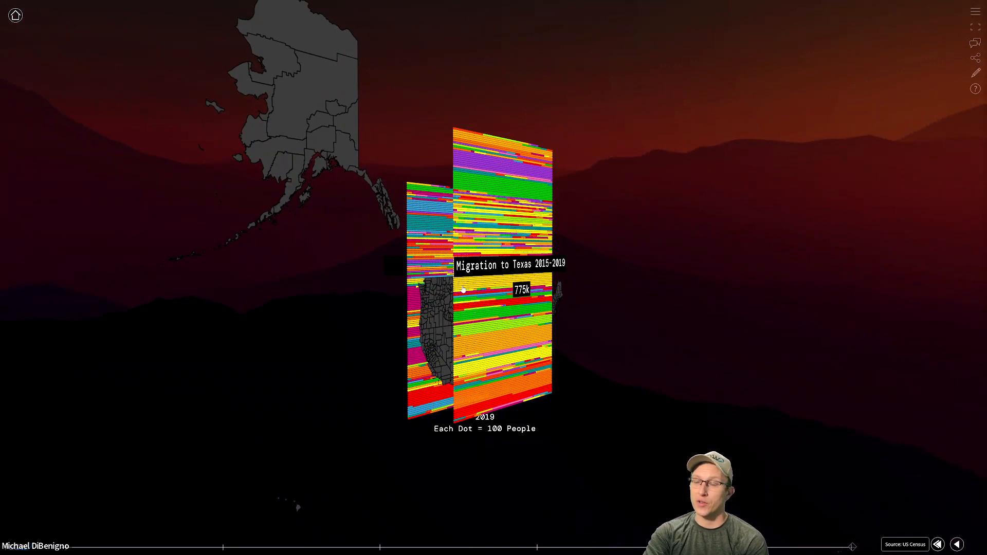
# Return to the Migration from Texas dot stack and inspect the origin and destination counties of several coloured bands
pyautogui.press('Left')
pyautogui.click(502, 298)
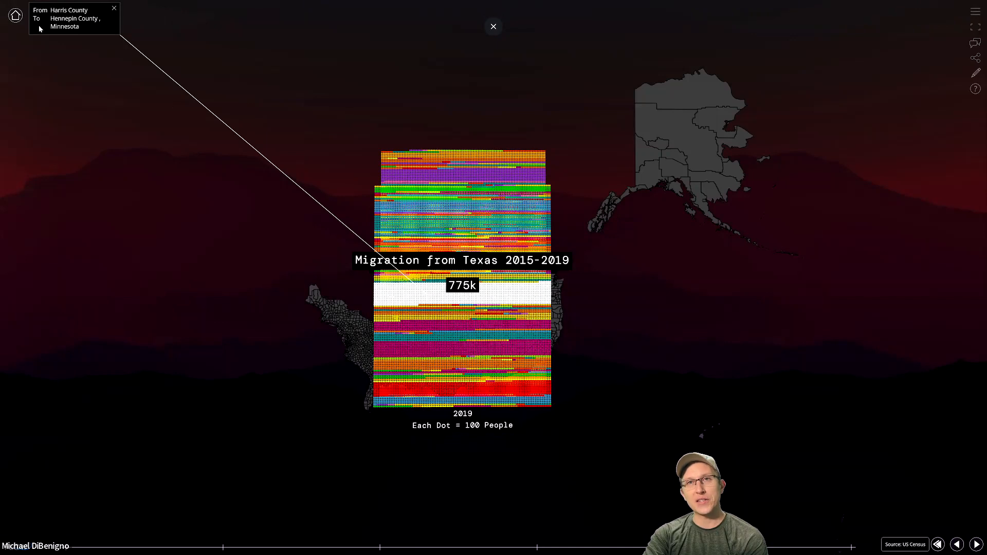
pyautogui.click(266, 323)
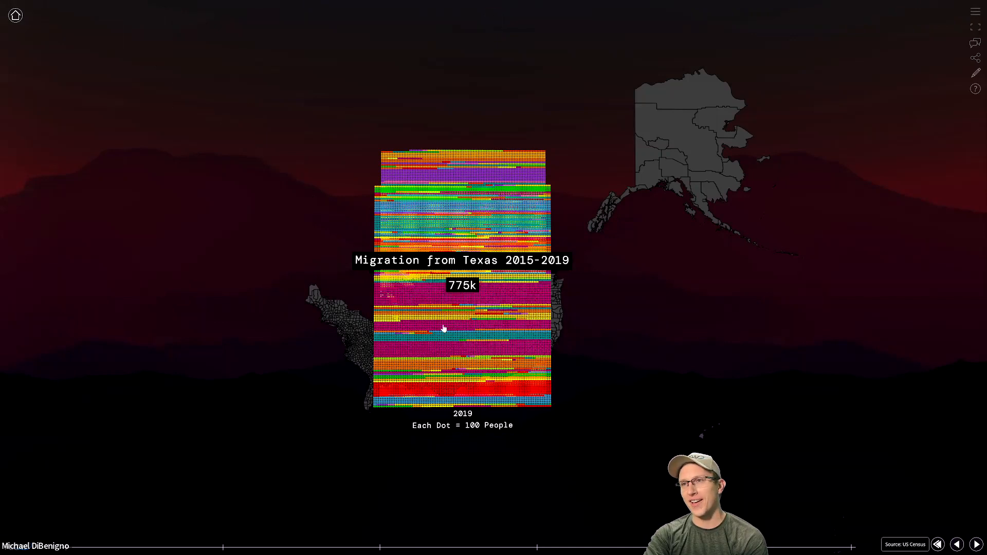
pyautogui.click(424, 351)
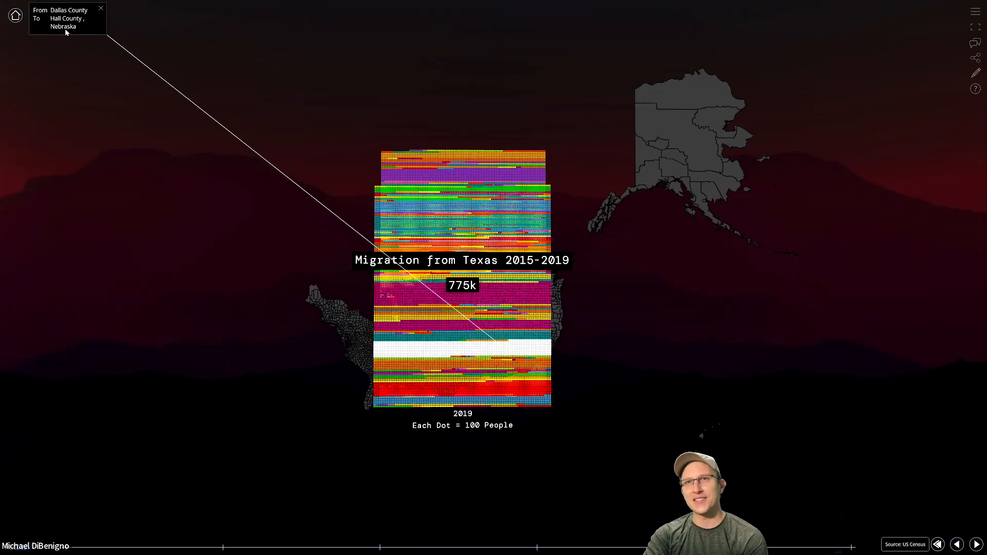
pyautogui.click(446, 394)
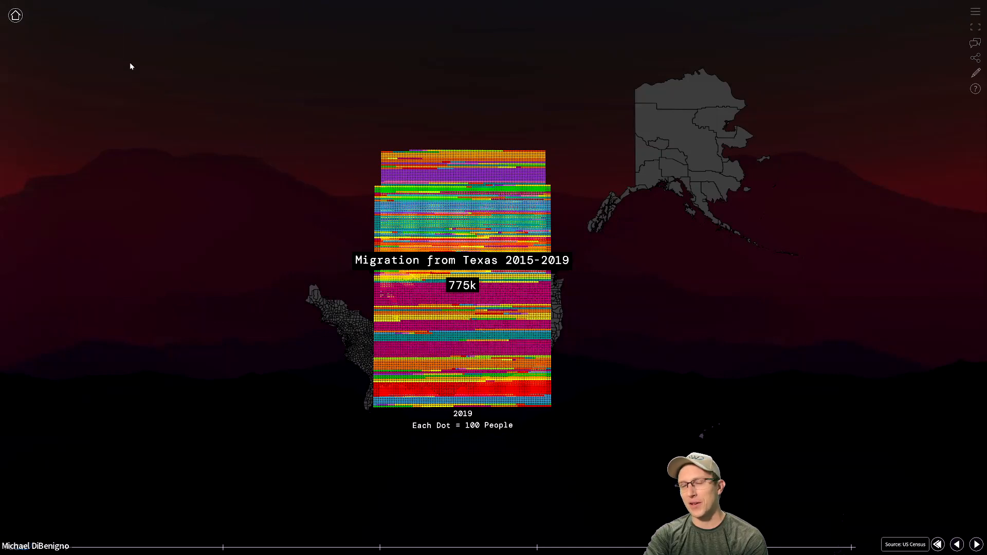
pyautogui.click(429, 391)
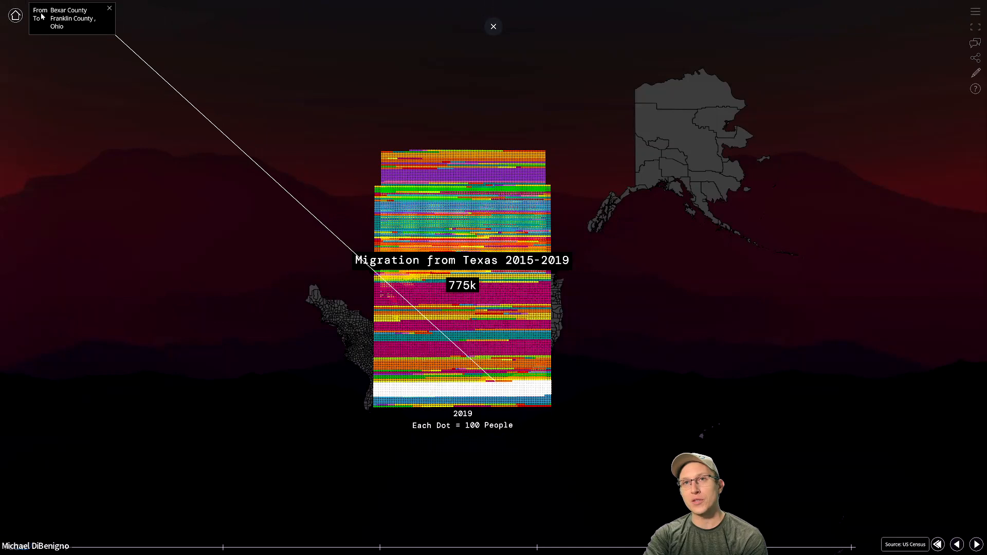
pyautogui.click(418, 360)
pyautogui.click(290, 307)
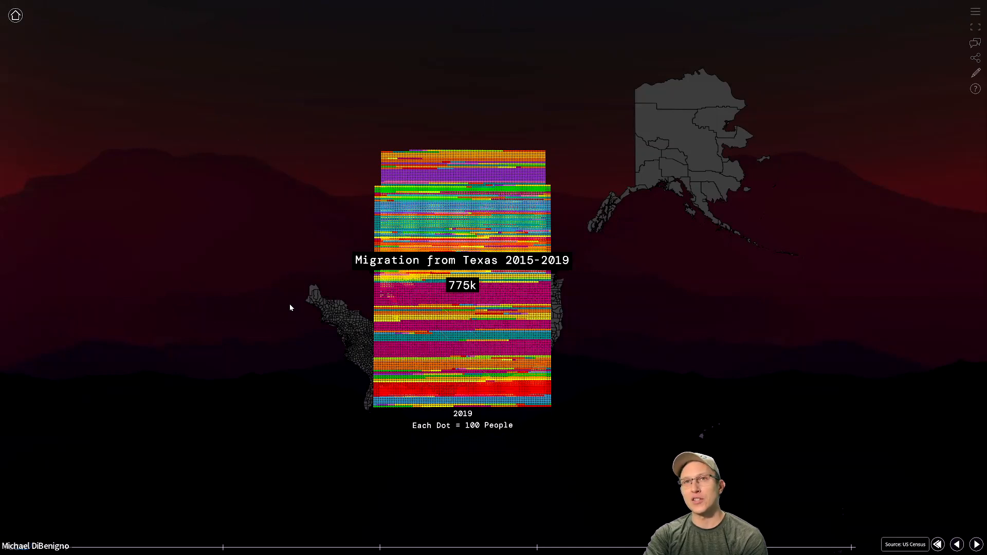
# Go to the story's second step and set Swarm 1 to one point per 1000 values
pyautogui.click(221, 548)
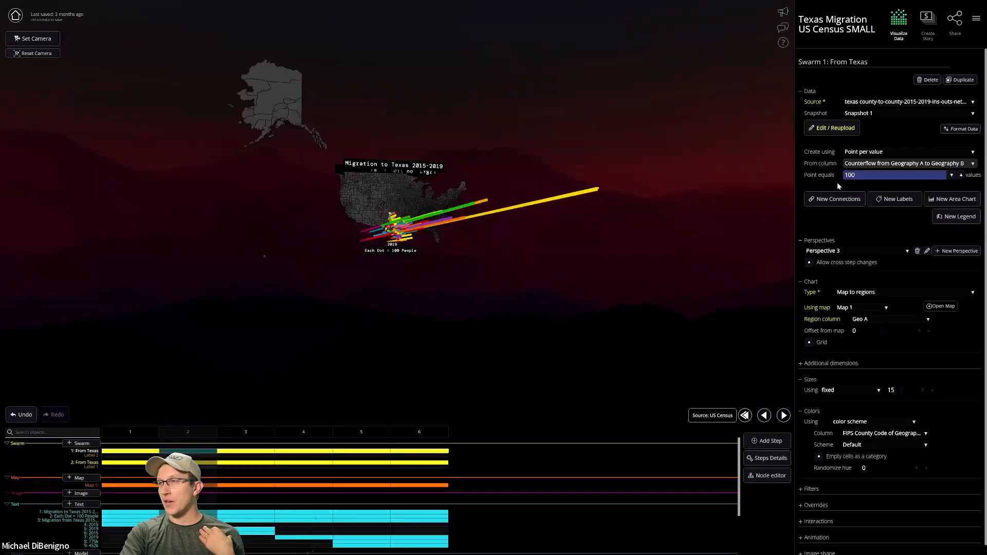
pyautogui.doubleClick(872, 175)
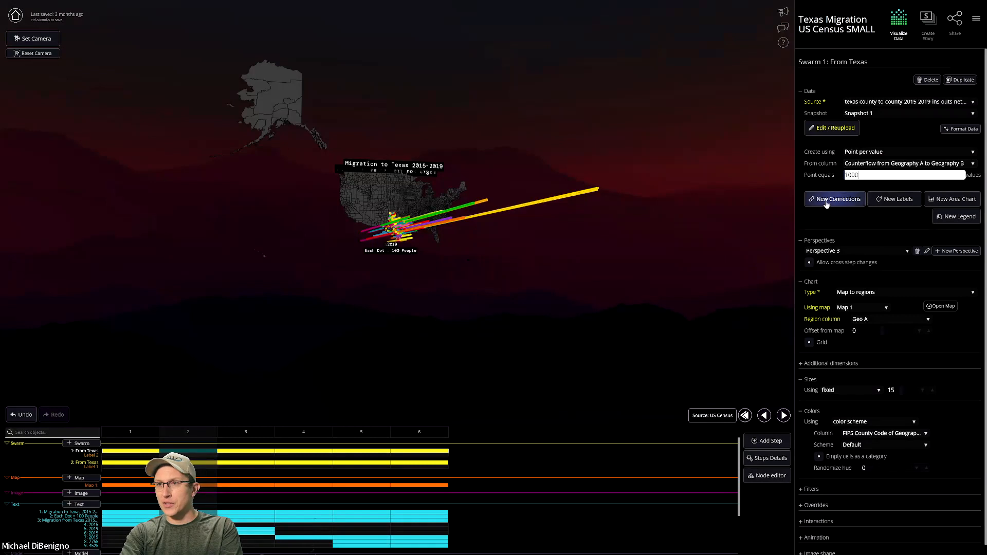
pyautogui.write('1000')
pyautogui.press('Return')
# Try one point per 1000 values for Swarm 2
pyautogui.click(197, 465)
pyautogui.doubleClick(888, 175)
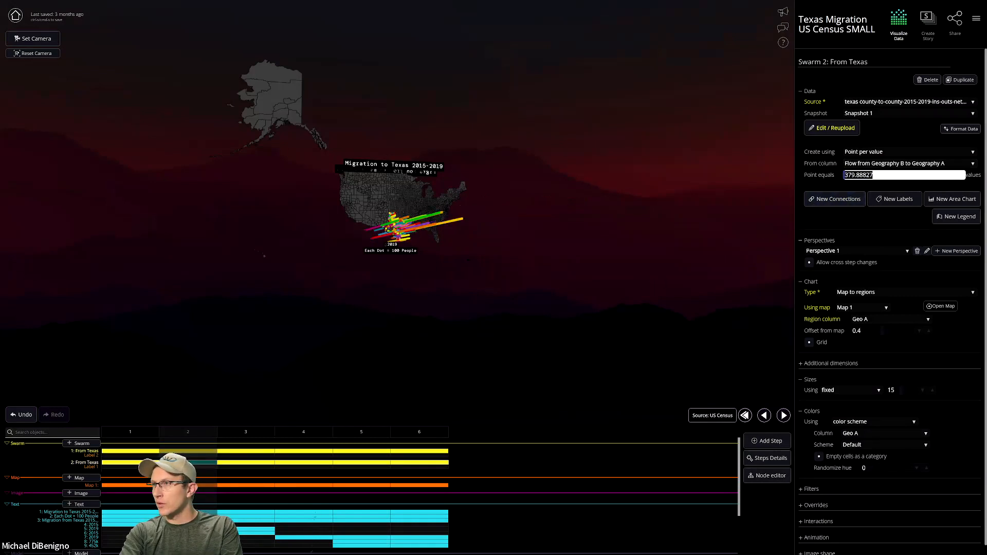
pyautogui.press('Return')
pyautogui.scroll(5, 544, 263)
pyautogui.scroll(4, 549, 272)
pyautogui.moveTo(548, 273); pyautogui.dragTo(516, 325)
pyautogui.doubleClick(888, 176)
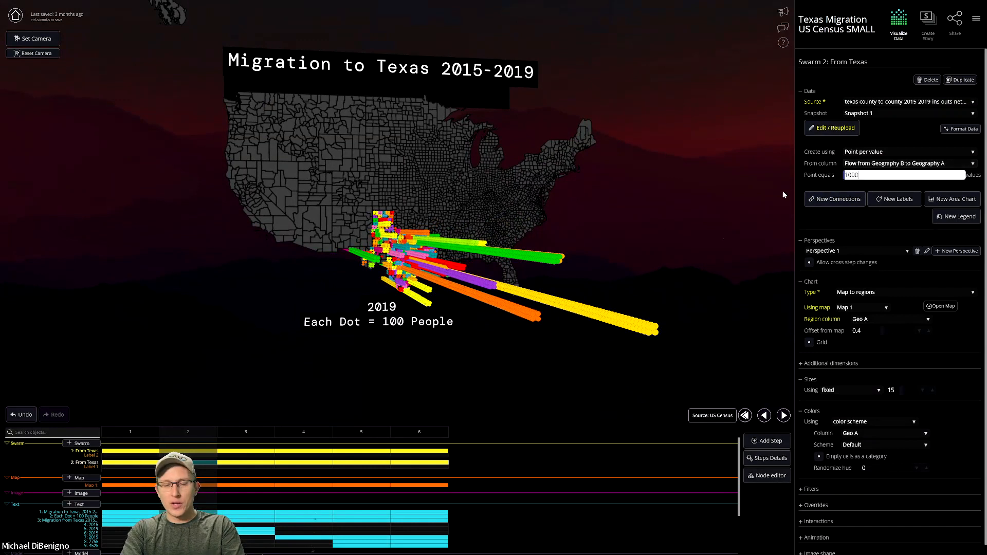
pyautogui.write('0')
pyautogui.press('Return')
# Set Swarm 2 to one point per 100 values
pyautogui.doubleClick(877, 180)
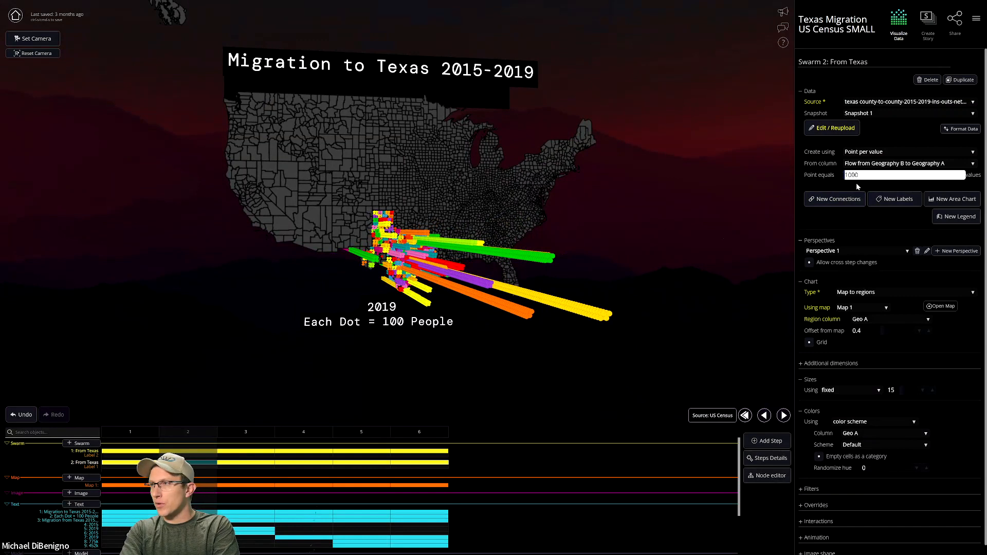
pyautogui.write('100')
pyautogui.press('Return')
# Examine the county migration bars rising from Texas up close, from afar and from several angles
pyautogui.scroll(-5, 616, 194)
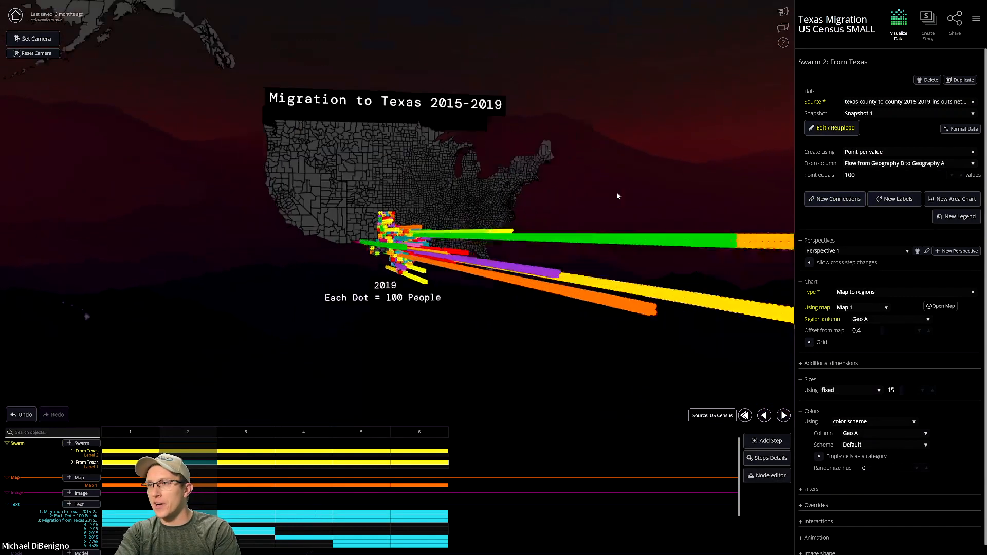
pyautogui.scroll(5, 625, 202)
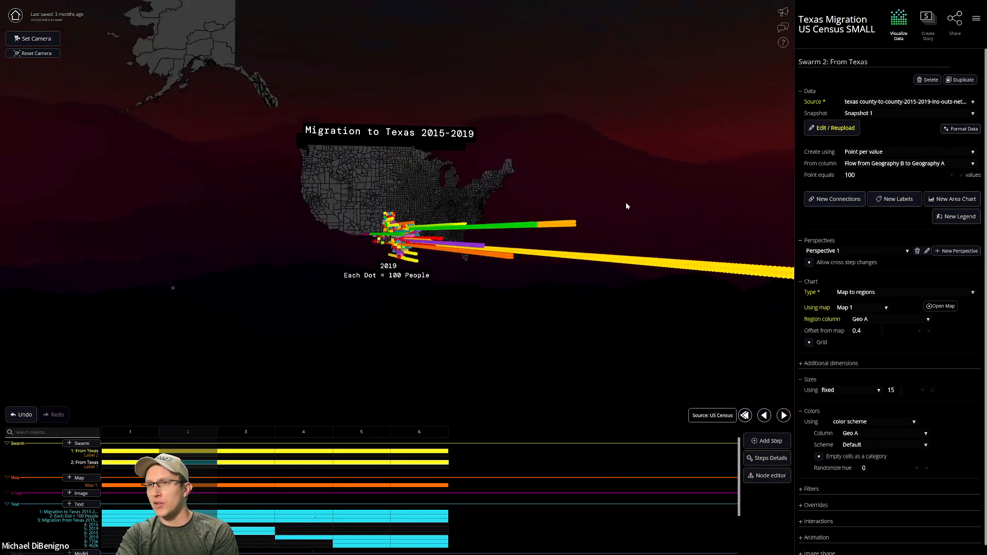
pyautogui.scroll(5, 640, 206)
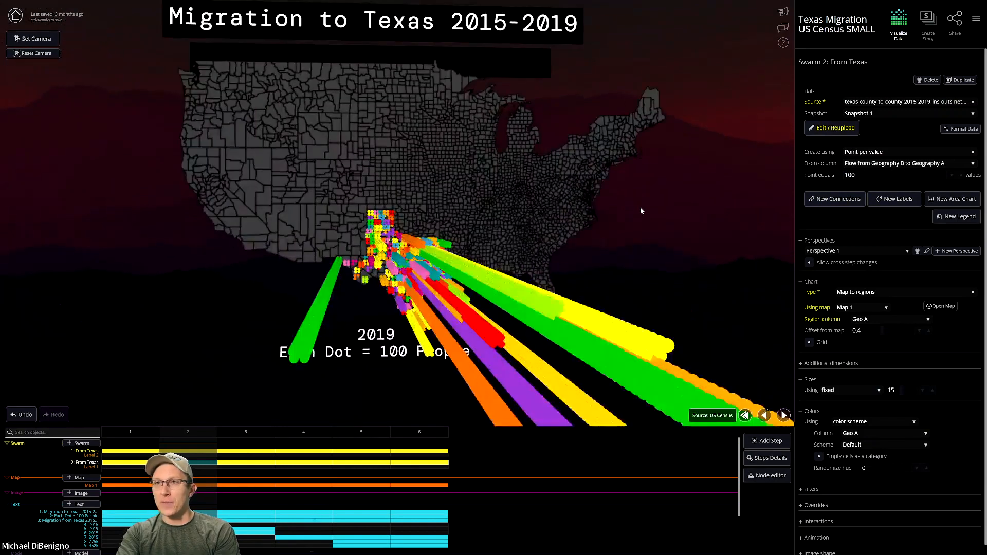
pyautogui.moveTo(599, 217)
pyautogui.mouseDown()
pyautogui.moveTo(578, 219)
pyautogui.moveTo(591, 202)
pyautogui.mouseUp()
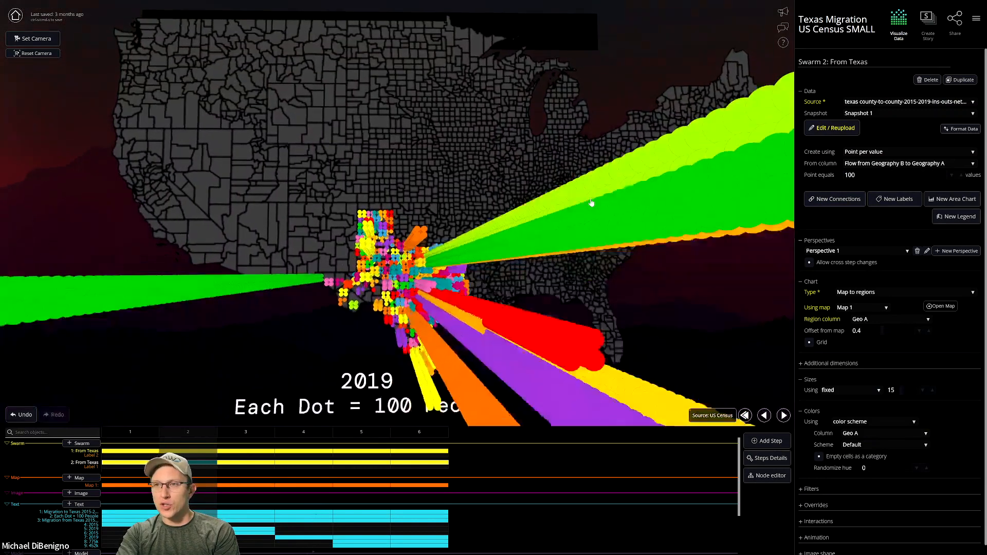
pyautogui.scroll(-3, 339, 303)
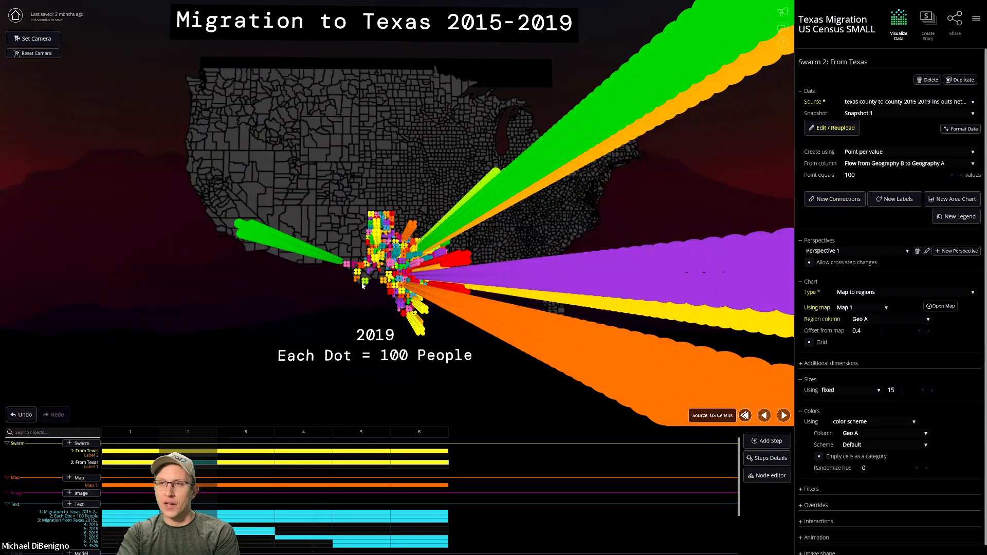
pyautogui.scroll(-2, 365, 291)
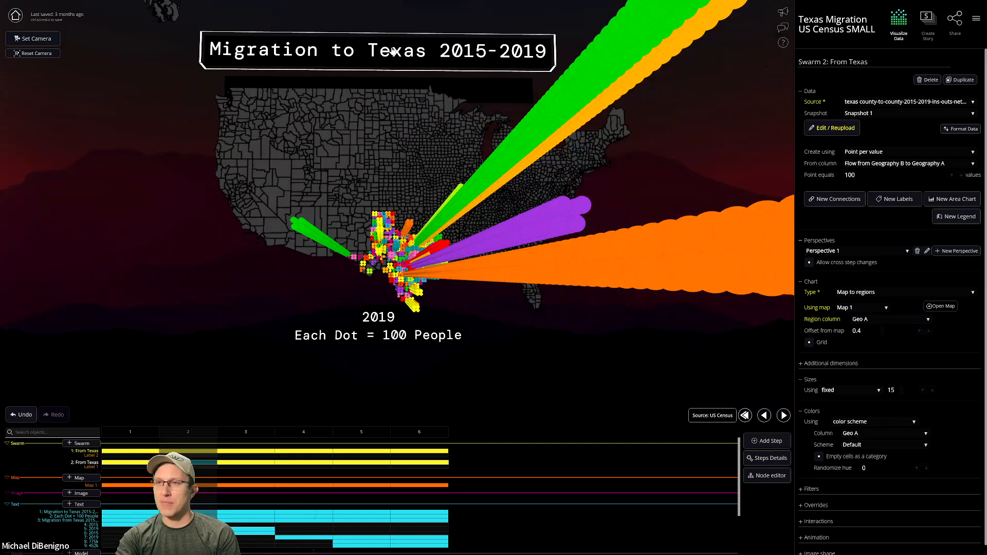
pyautogui.moveTo(366, 181); pyautogui.dragTo(369, 217)
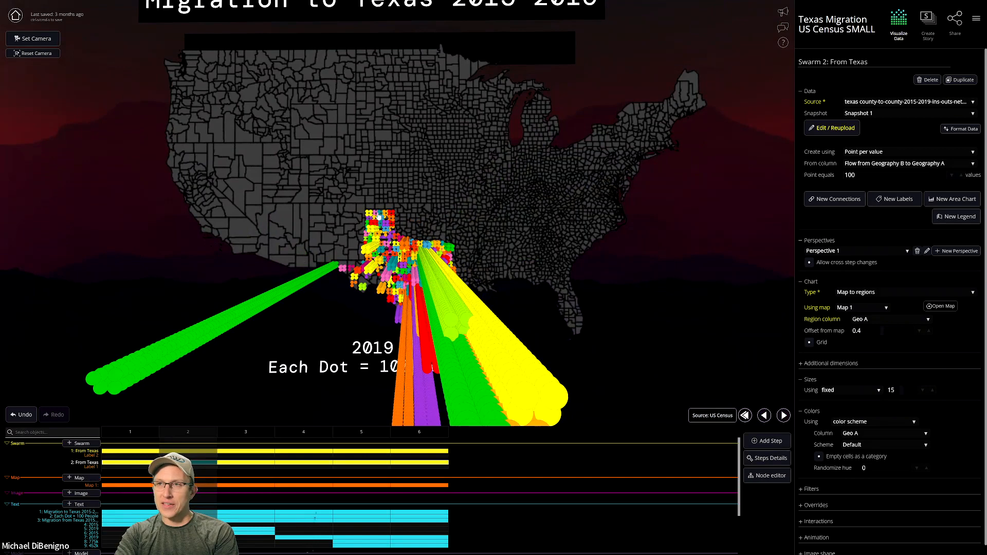
pyautogui.scroll(6, 406, 229)
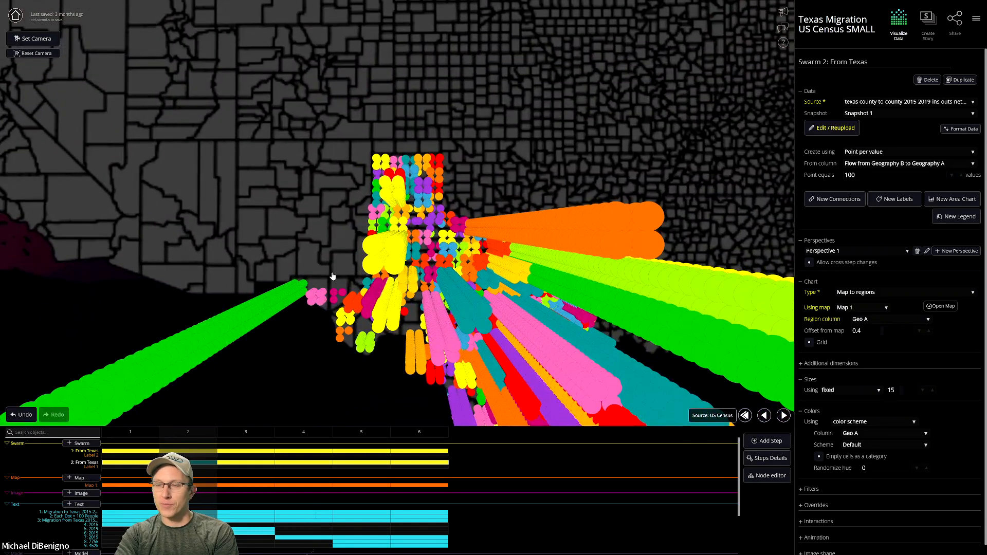
pyautogui.moveTo(332, 276); pyautogui.dragTo(388, 291)
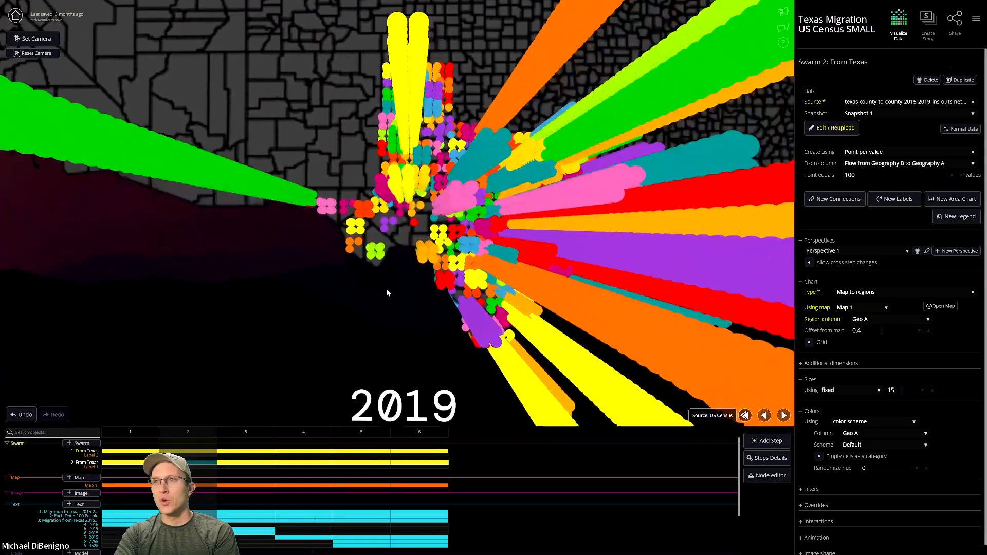
pyautogui.scroll(-3, 383, 292)
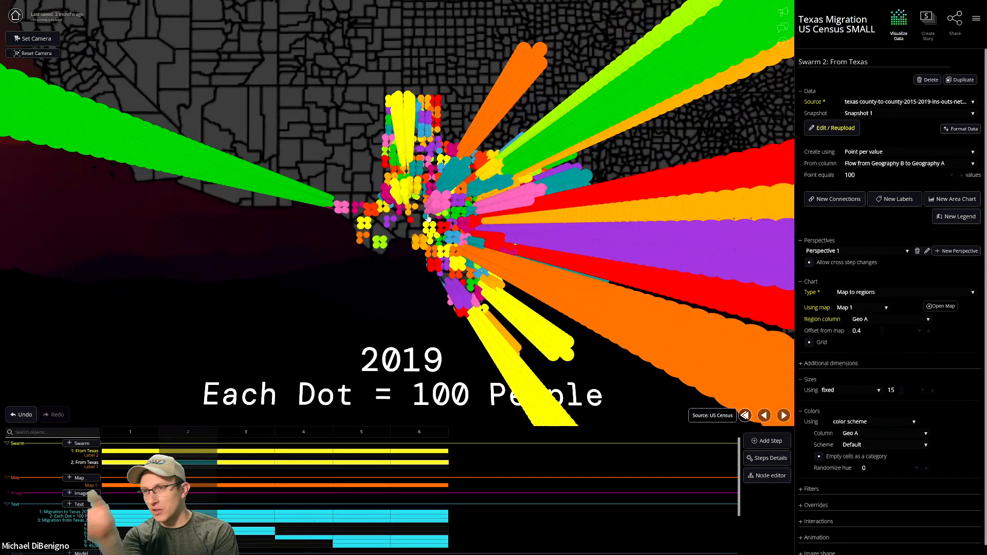
pyautogui.scroll(-3, 406, 246)
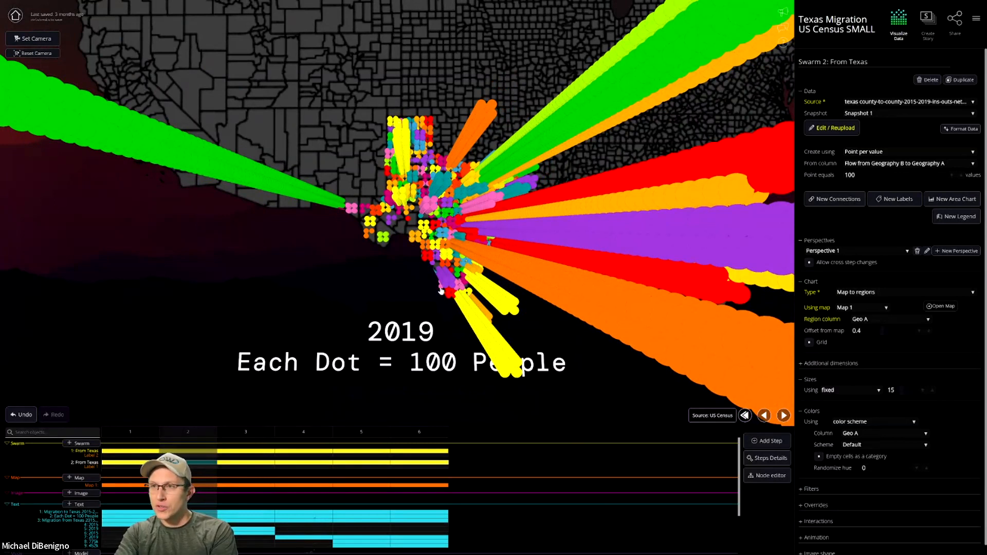
pyautogui.scroll(-5, 388, 288)
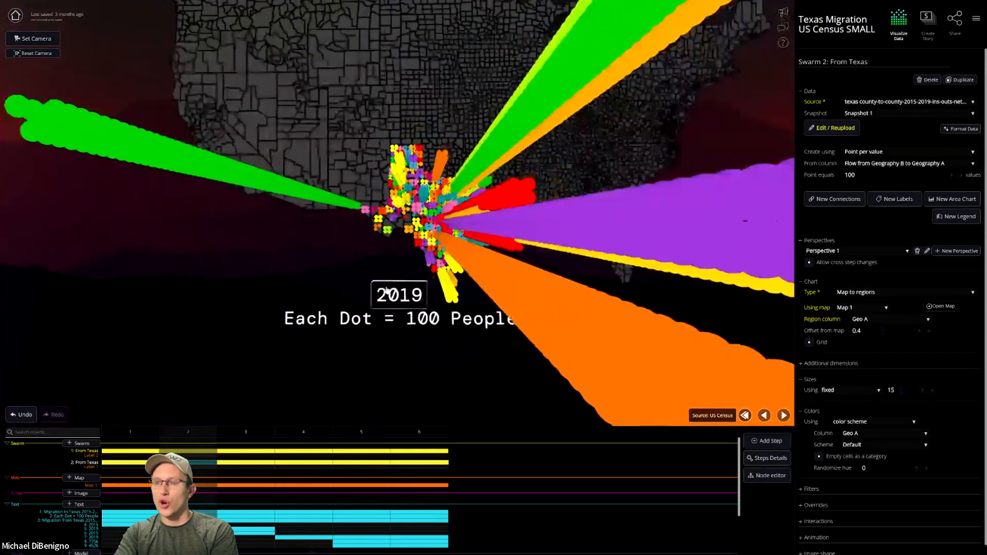
pyautogui.scroll(-3, 399, 260)
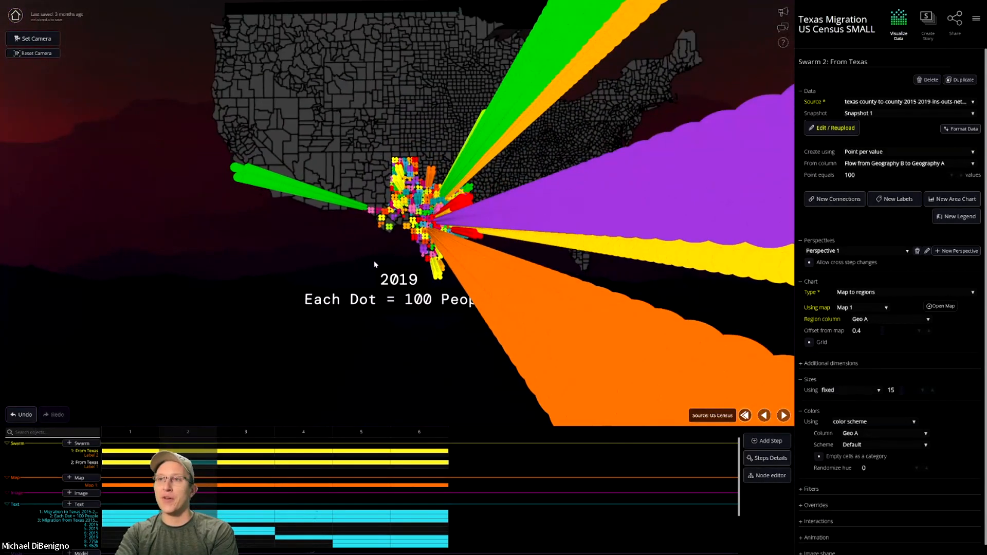
pyautogui.moveTo(377, 264); pyautogui.dragTo(412, 218)
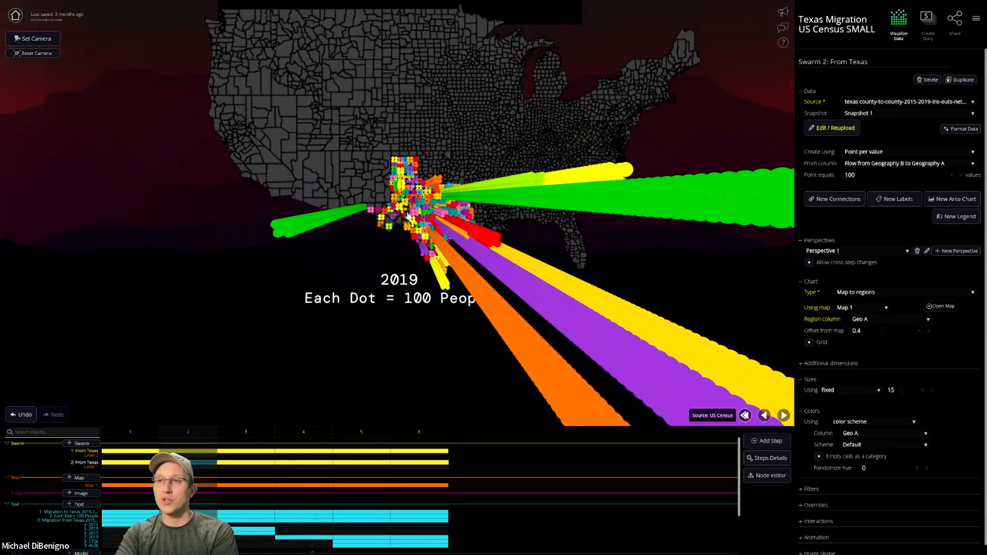
pyautogui.scroll(2, 458, 249)
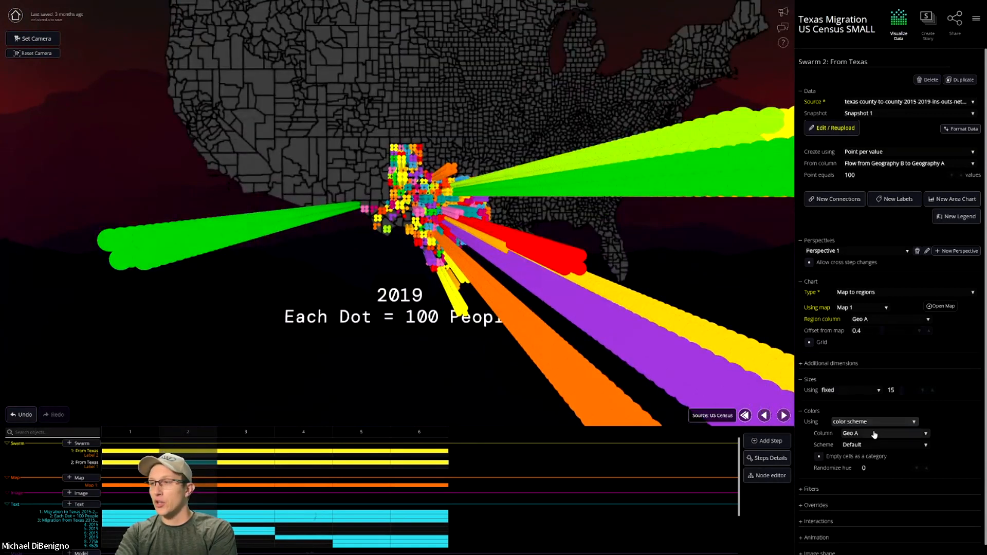
# Try the 12 Color scheme on Swarm 2's points and restore the Default scheme
pyautogui.scroll(-1, 869, 431)
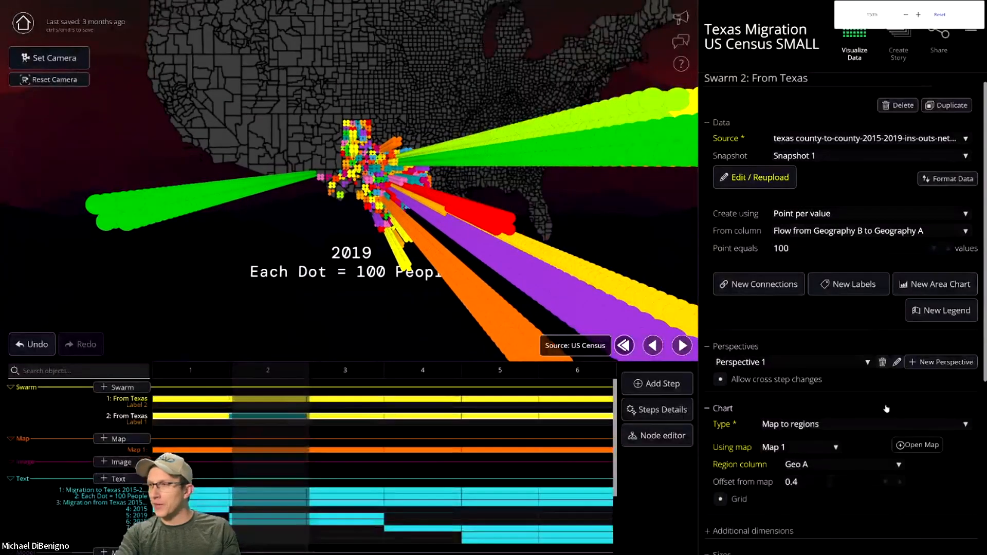
pyautogui.scroll(-3, 829, 411)
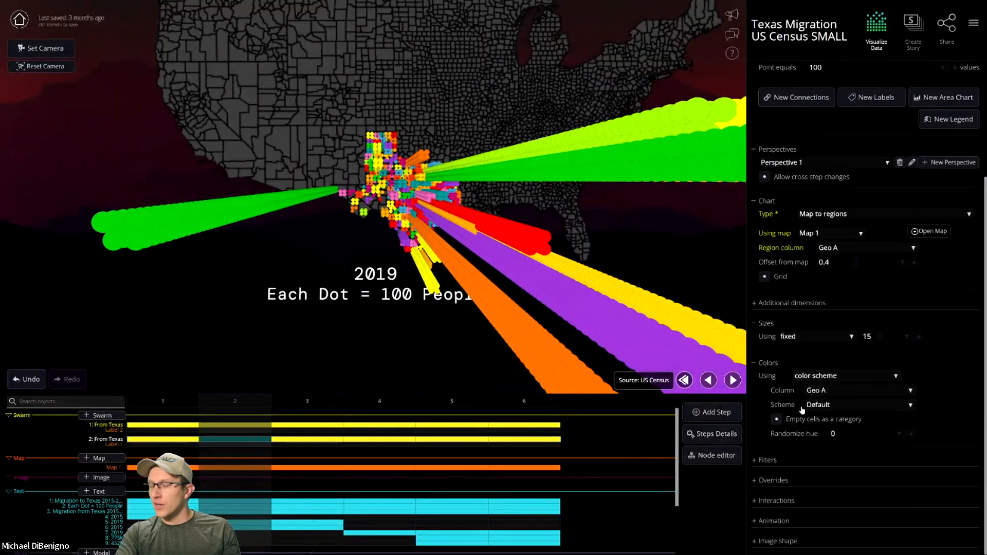
pyautogui.click(839, 406)
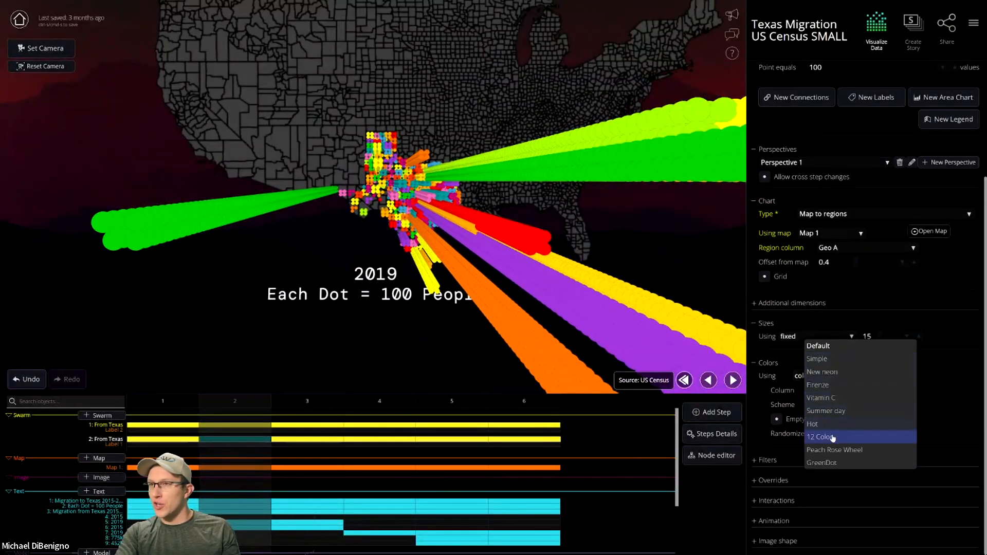
pyautogui.click(833, 436)
pyautogui.click(841, 406)
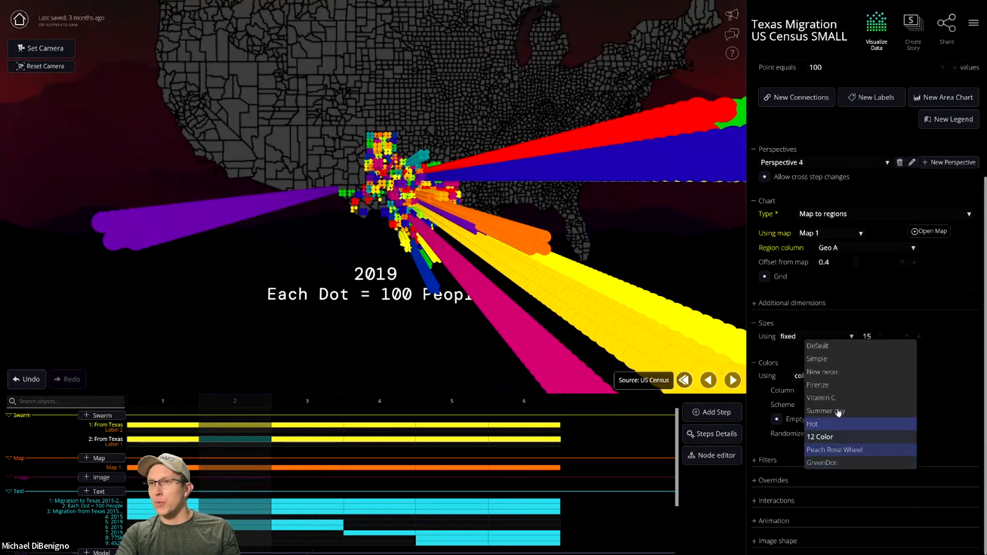
pyautogui.click(823, 346)
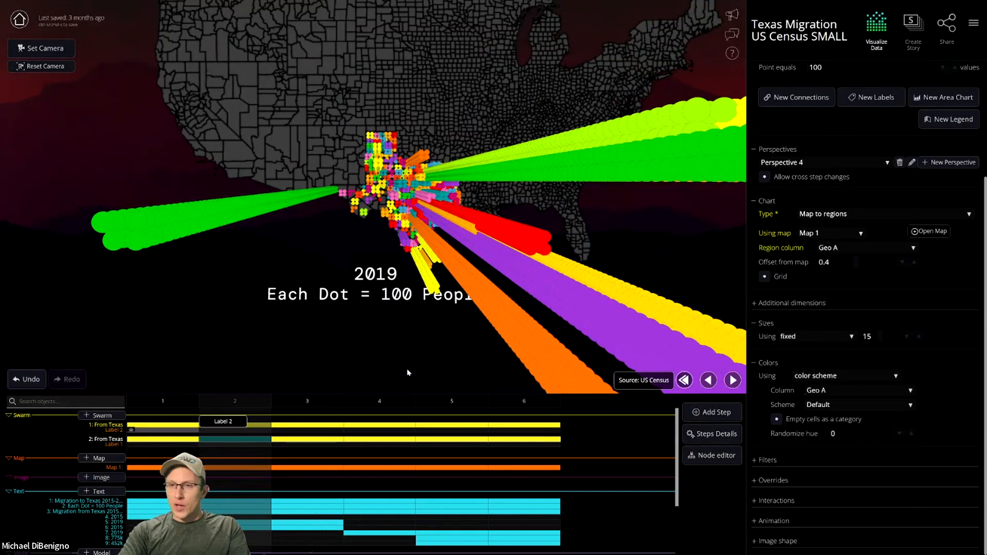
# Open the flow's Data Source settings showing the Texas county-to-county migration CSV file
pyautogui.scroll(3, 914, 134)
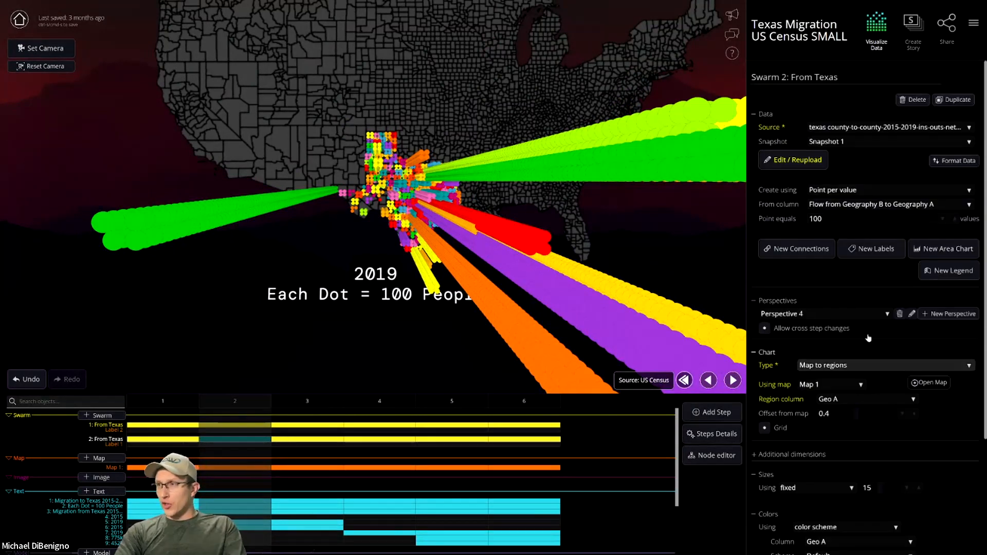
pyautogui.click(973, 23)
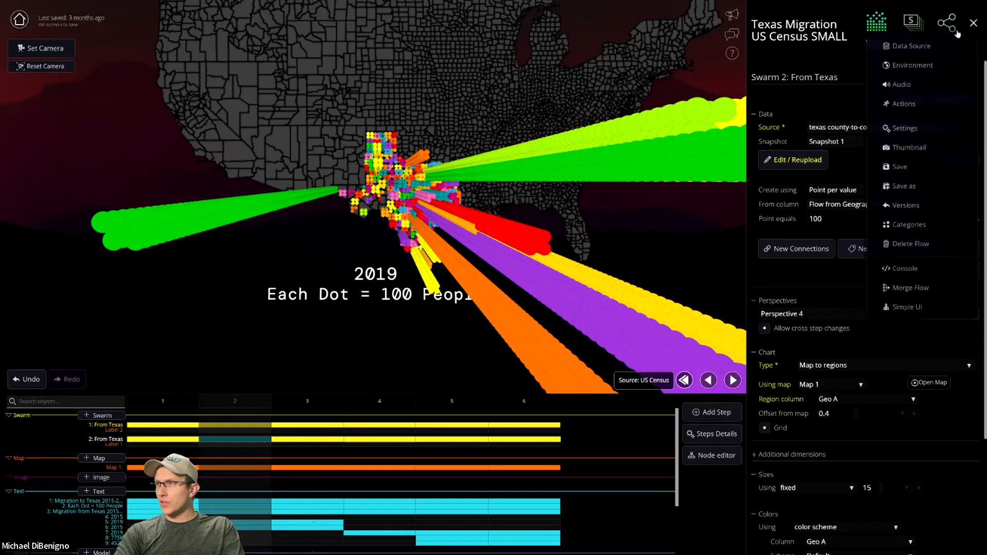
pyautogui.click(907, 47)
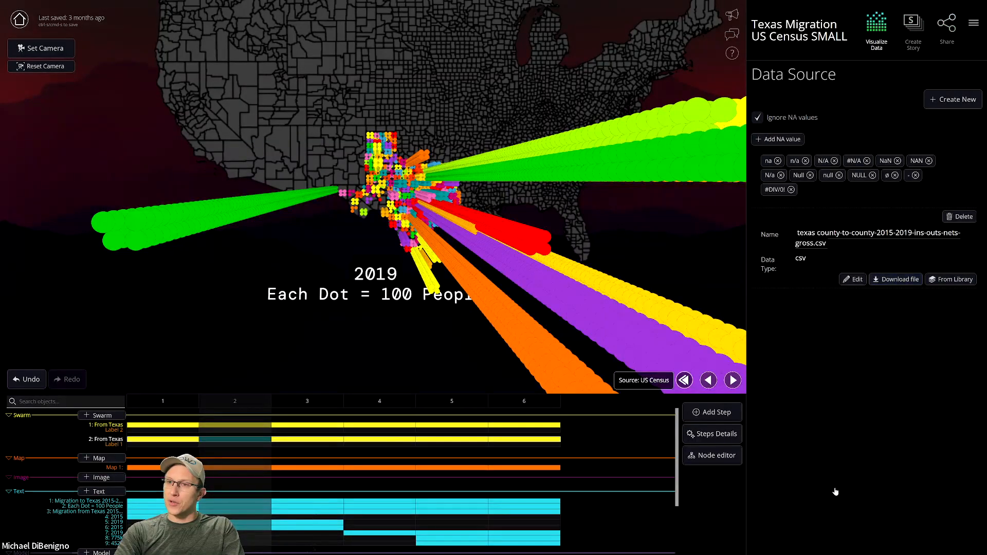
pyautogui.hotkey('alt', 'Tab')
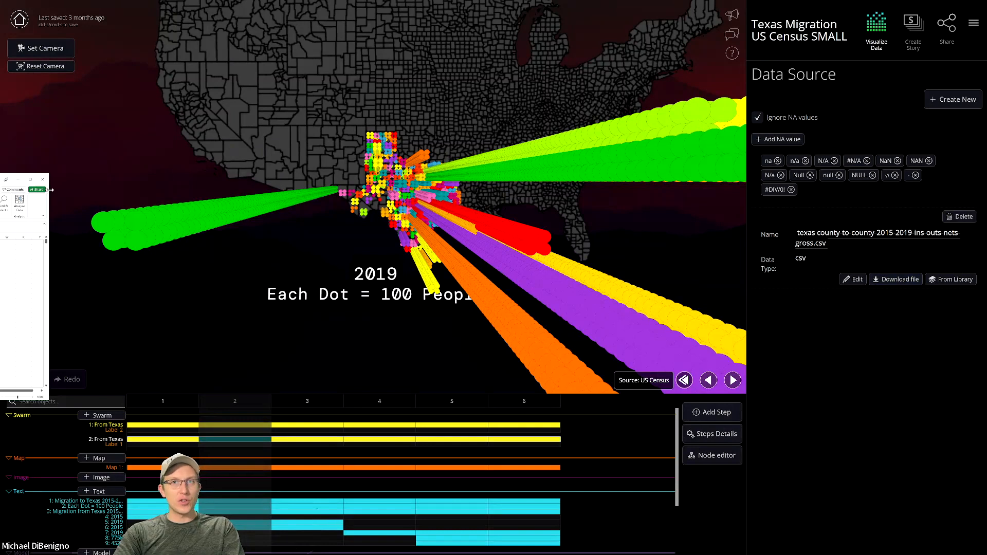
pyautogui.moveTo(50, 189); pyautogui.dragTo(2, 190)
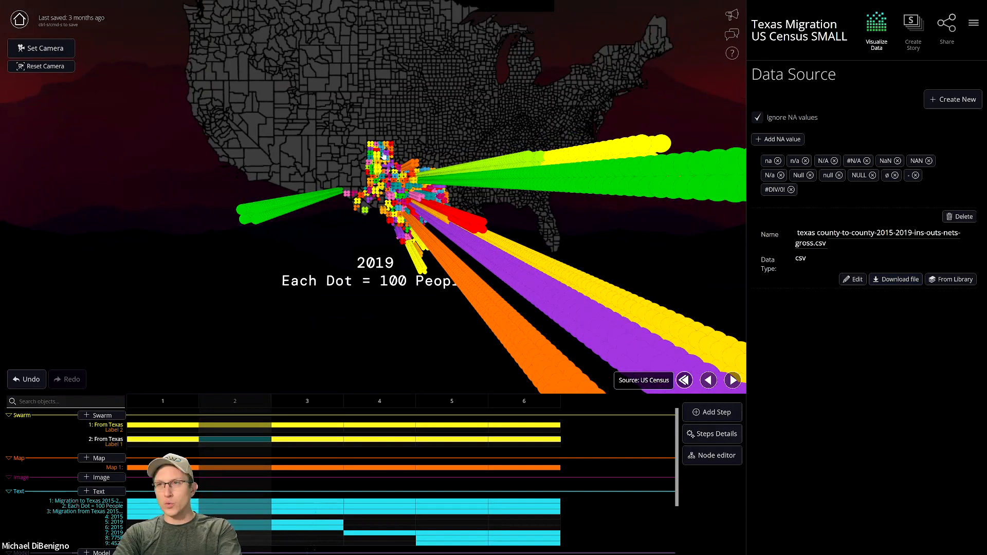
pyautogui.moveTo(383, 156); pyautogui.dragTo(196, 291)
# Switch to the county-to-county-2015-2019-ins-outs-nets-gross workbook in Google Sheets, show it full screen, and view its Alaska and Arizona sheets
pyautogui.press('F11')
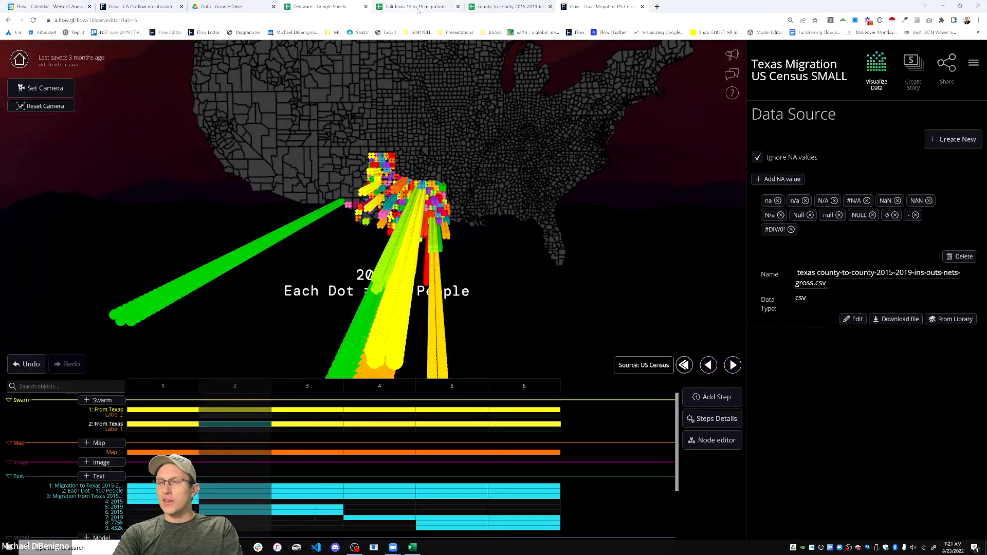
pyautogui.click(505, 9)
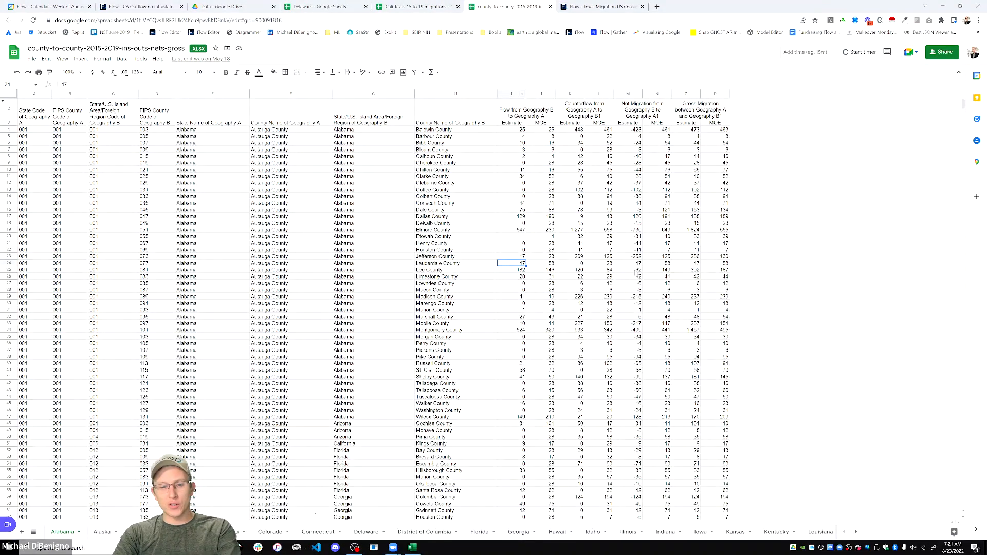
pyautogui.press('F11')
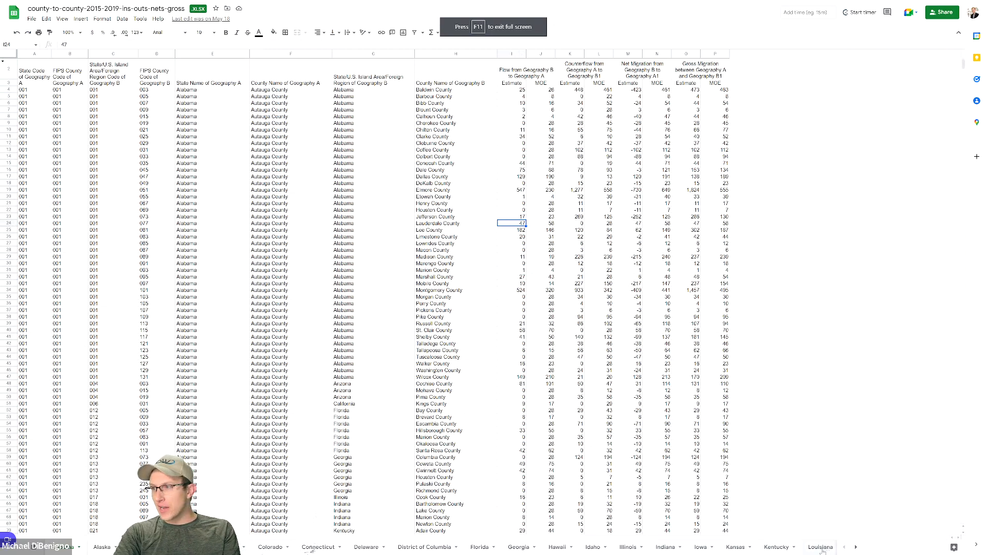
pyautogui.click(102, 547)
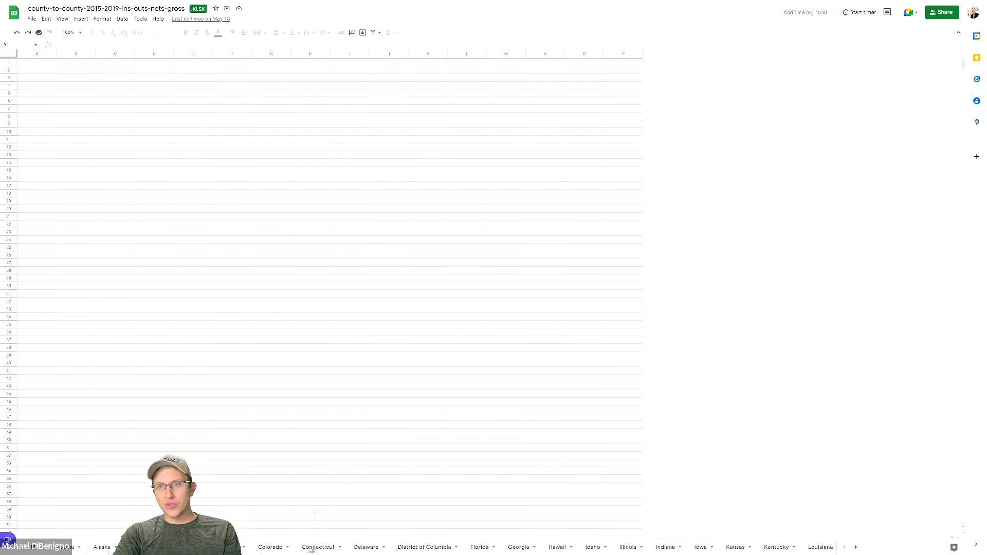
pyautogui.click(139, 547)
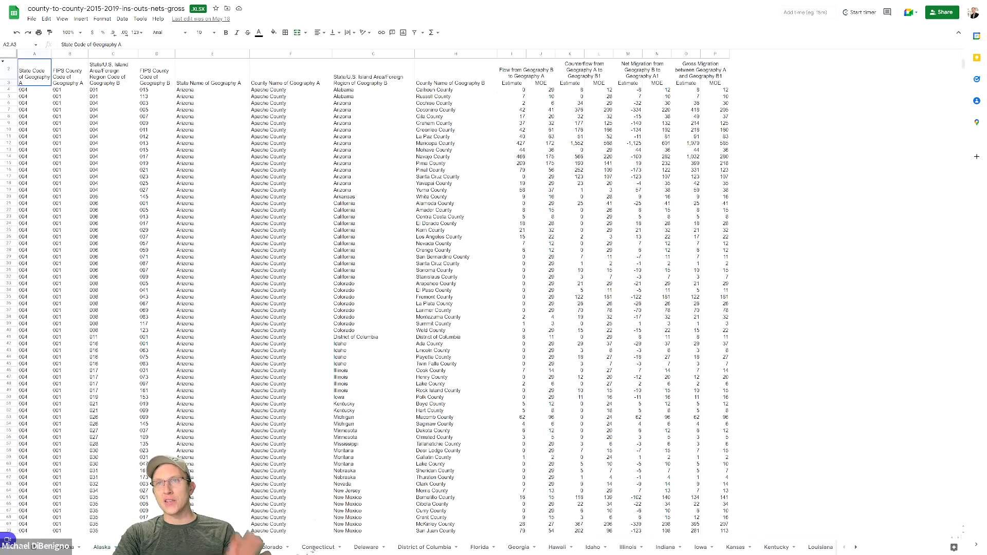
# Highlight the Geography A state names and the Geography B state and county names on the Arizona sheet
pyautogui.click(186, 144)
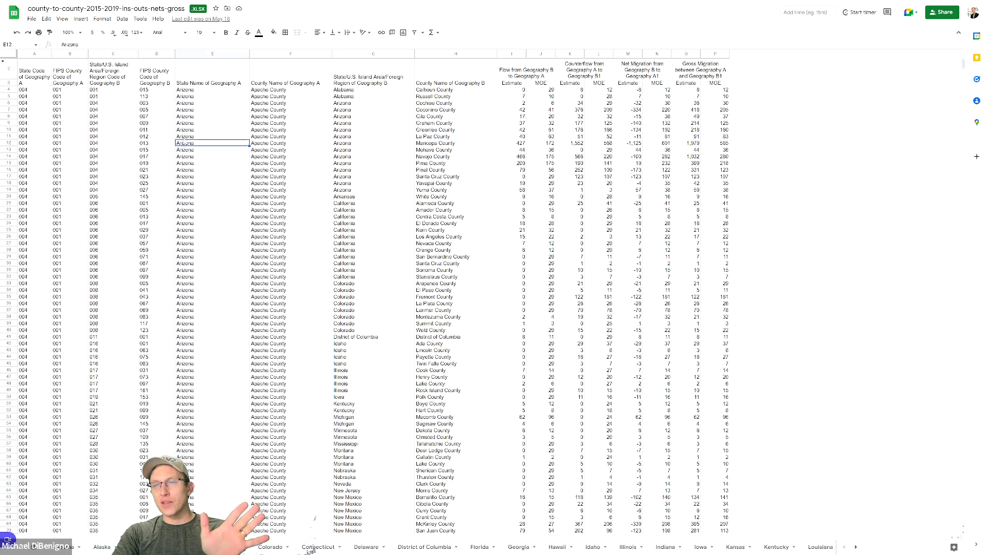
pyautogui.moveTo(213, 77); pyautogui.dragTo(221, 170)
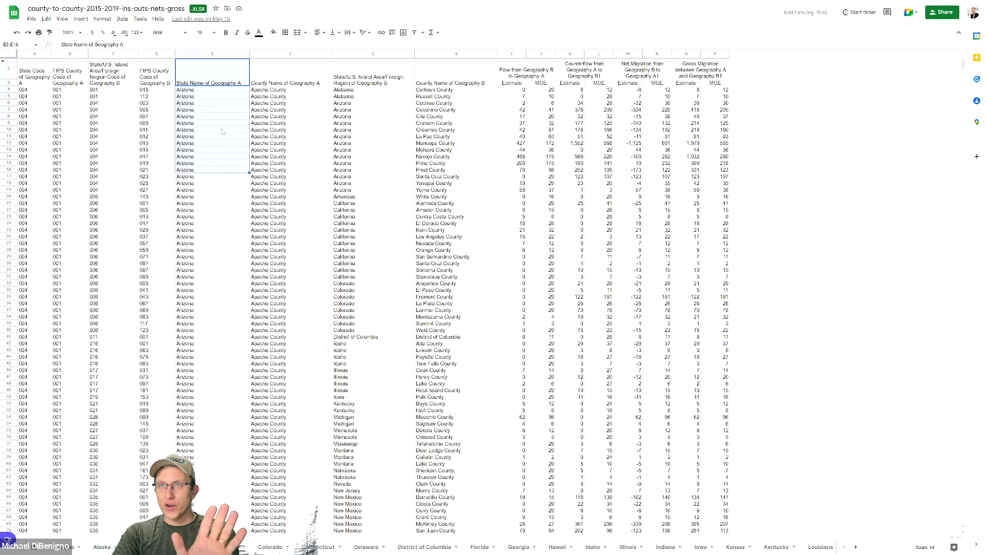
pyautogui.click(214, 104)
pyautogui.moveTo(217, 81); pyautogui.dragTo(222, 163)
pyautogui.click(393, 78)
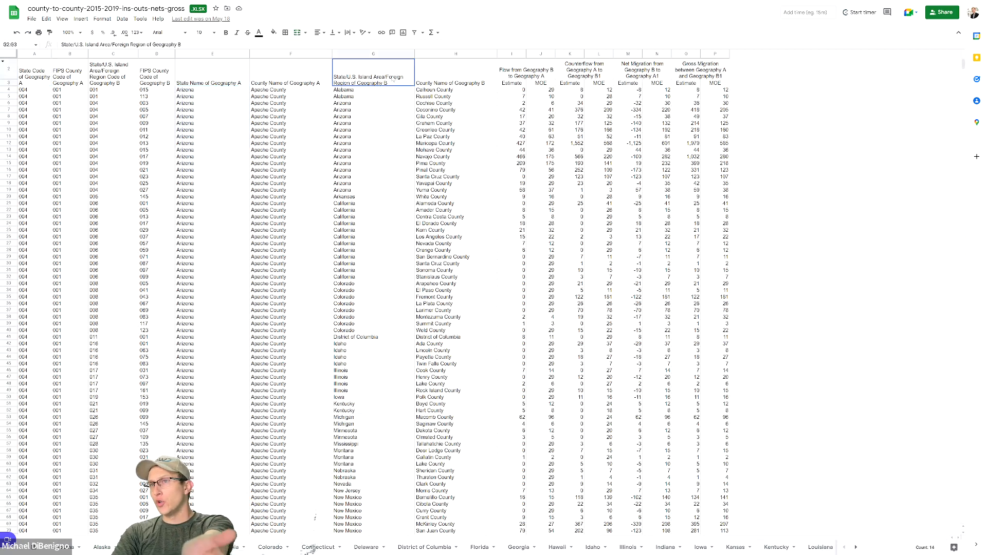
pyautogui.moveTo(476, 139); pyautogui.dragTo(476, 139)
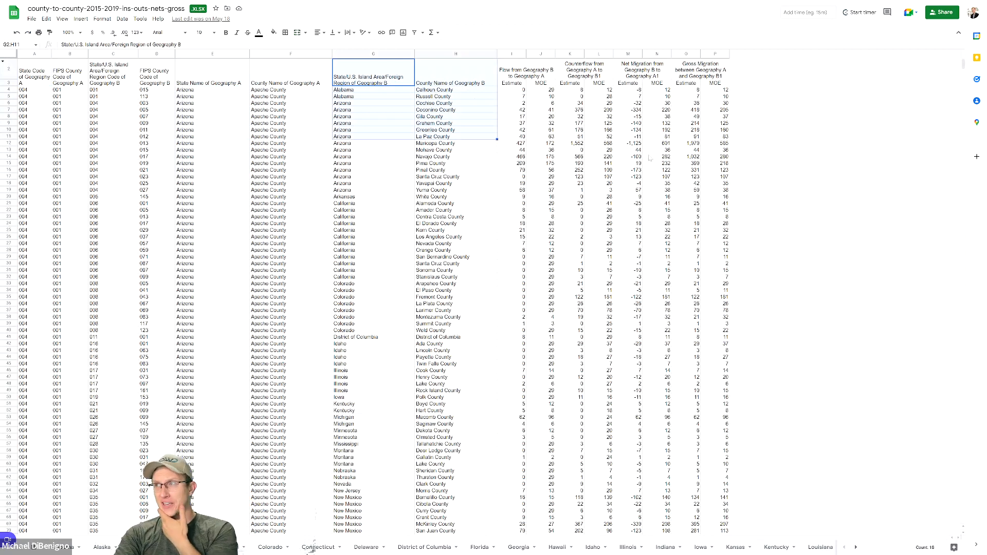
# View the county migration rows on the Kentucky sheet
pyautogui.click(774, 548)
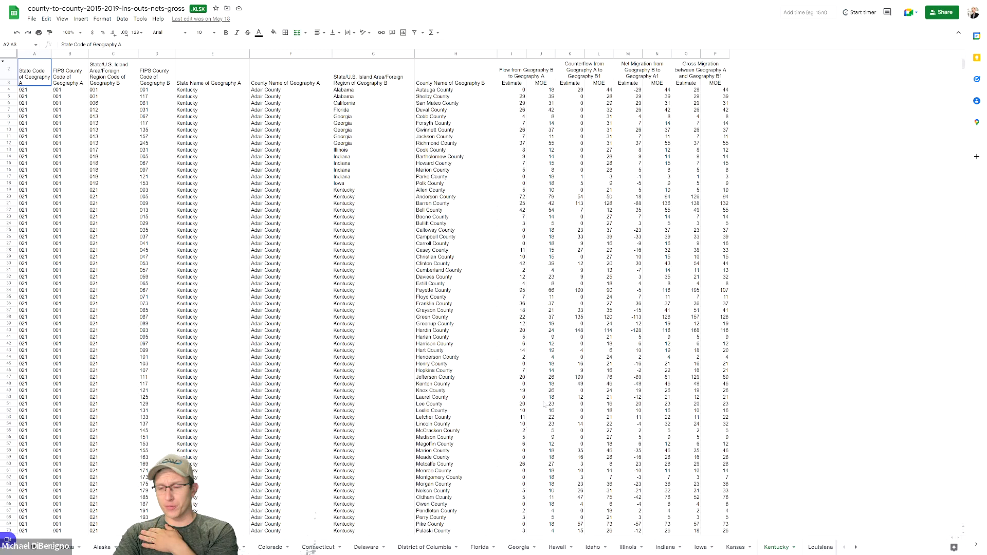
pyautogui.scroll(-2, 560, 383)
pyautogui.scroll(2, 559, 383)
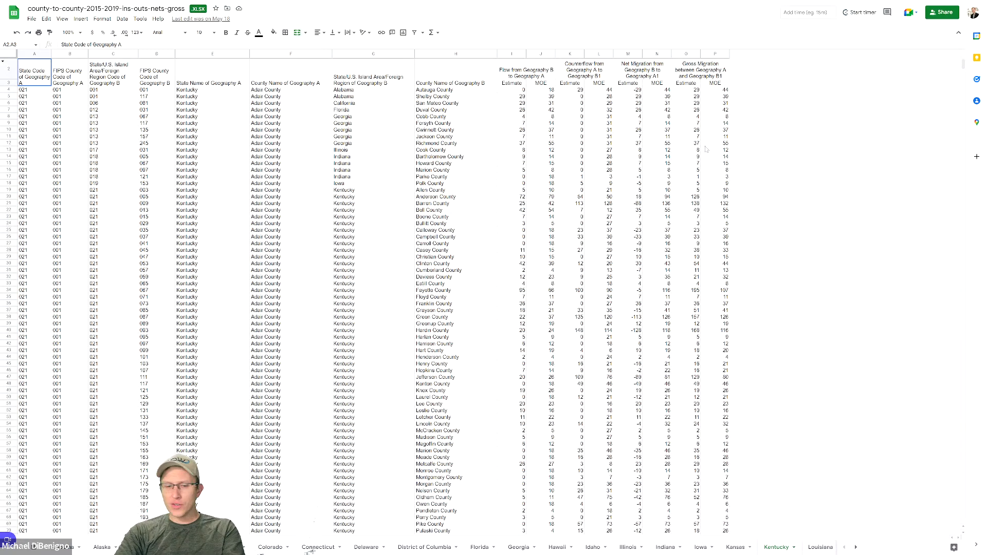
# Leave full screen, return to the Flow editor with the Texas migration chart, and view the map with its title in frame
pyautogui.press('F11')
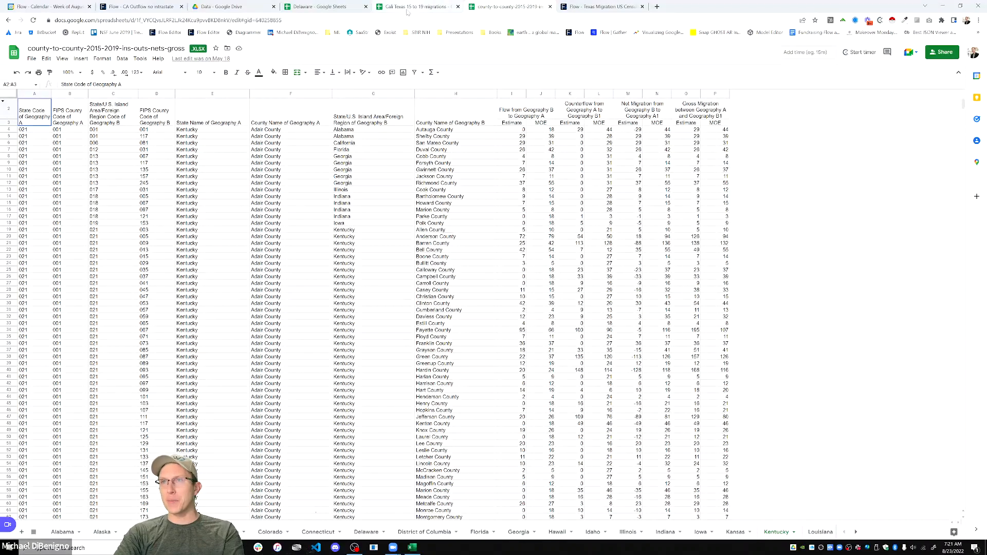
pyautogui.click(603, 7)
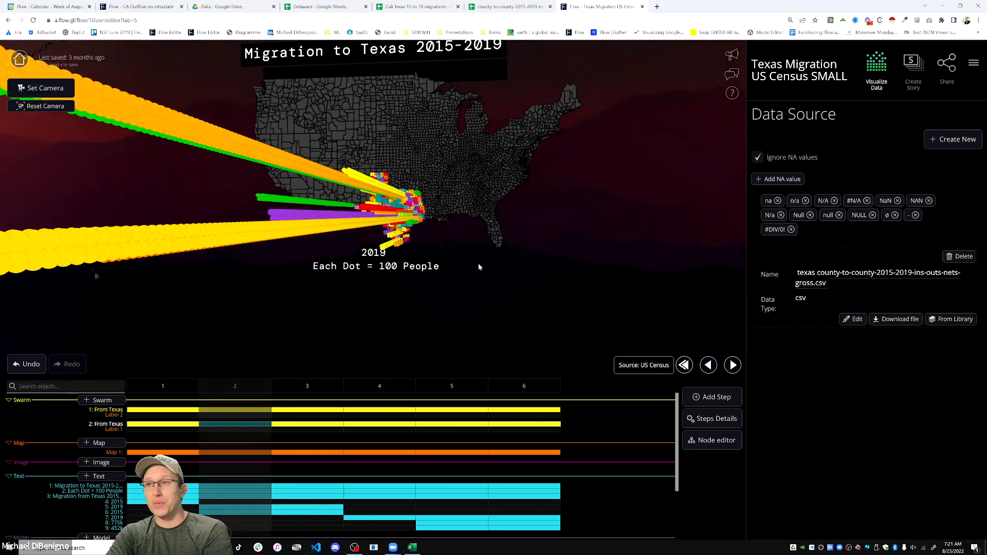
pyautogui.moveTo(497, 242); pyautogui.dragTo(480, 268, button='right')
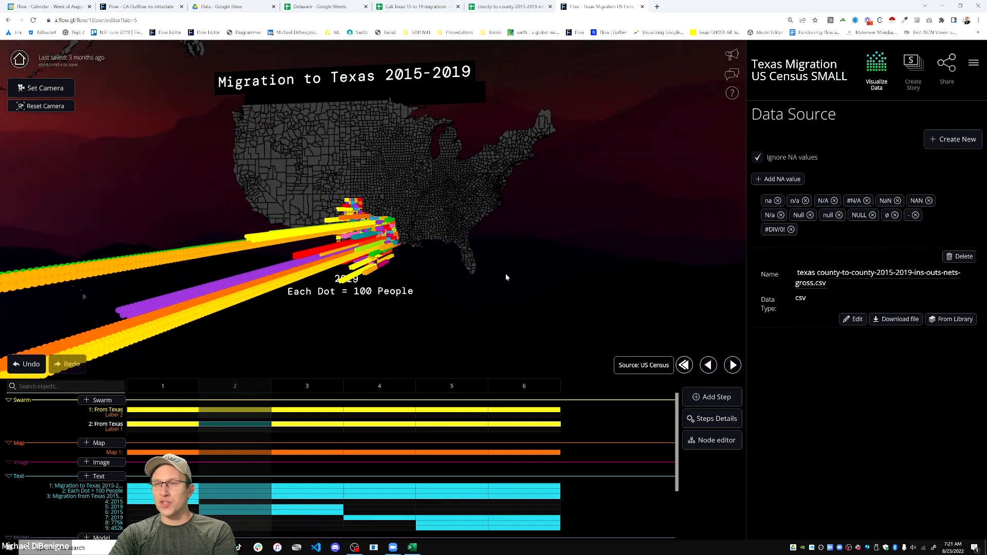
pyautogui.moveTo(426, 134); pyautogui.dragTo(404, 190, button='right')
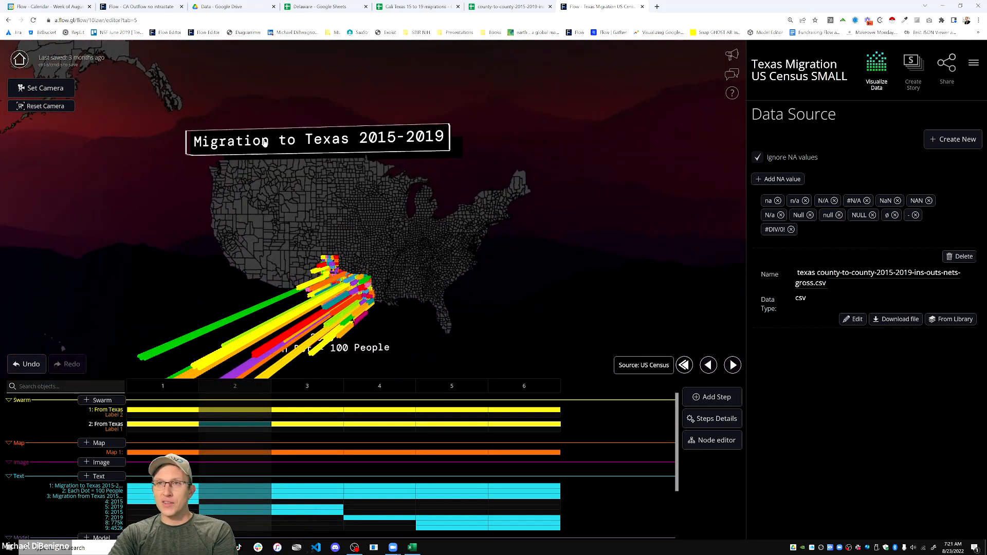
# Open the settings of the "Migration to Texas 2015-2019" title and close its floating text editor
pyautogui.click(353, 140)
pyautogui.click(581, 260)
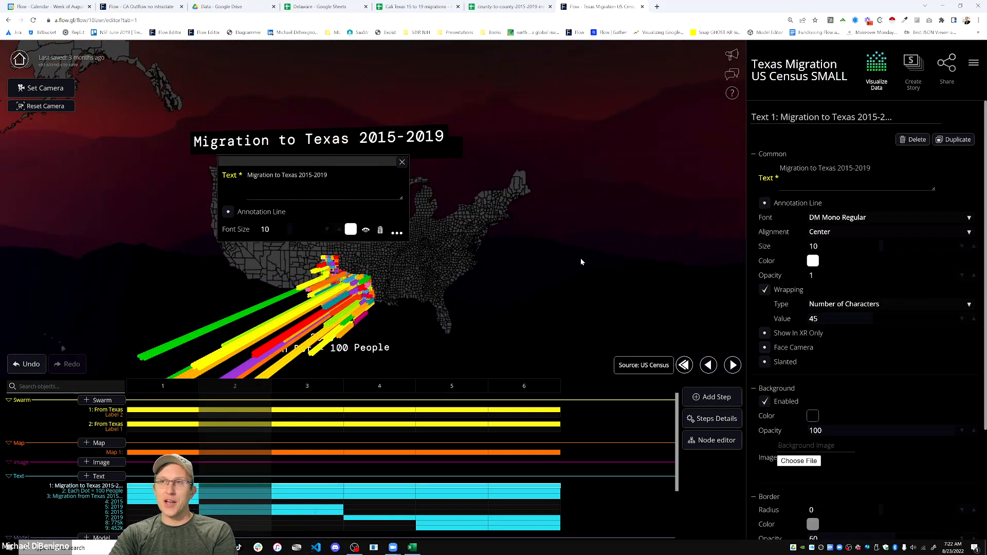
pyautogui.click(402, 162)
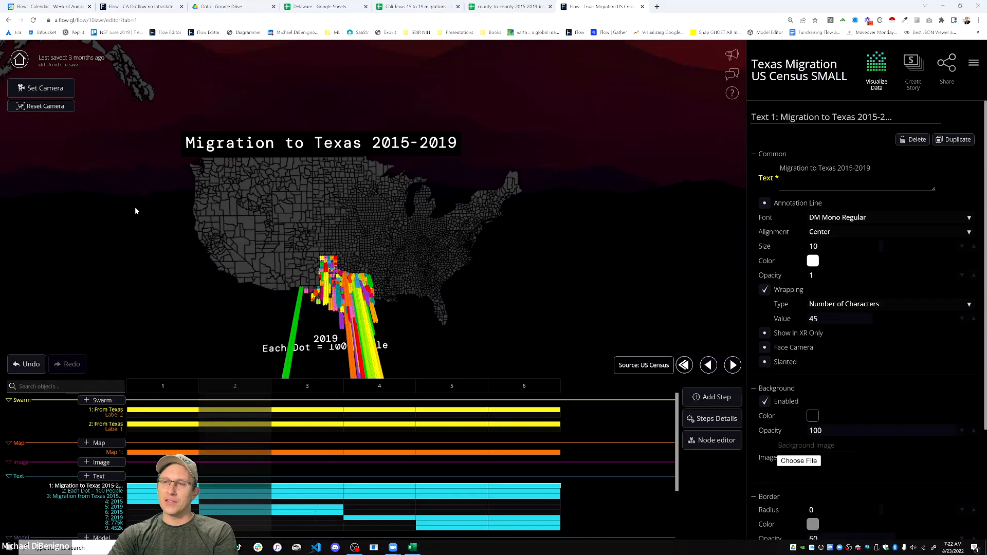
# Try the Face Camera option on the "Migration to Texas 2015-2019" title, view it from another angle, and turn the option off again
pyautogui.moveTo(120, 232); pyautogui.dragTo(242, 232)
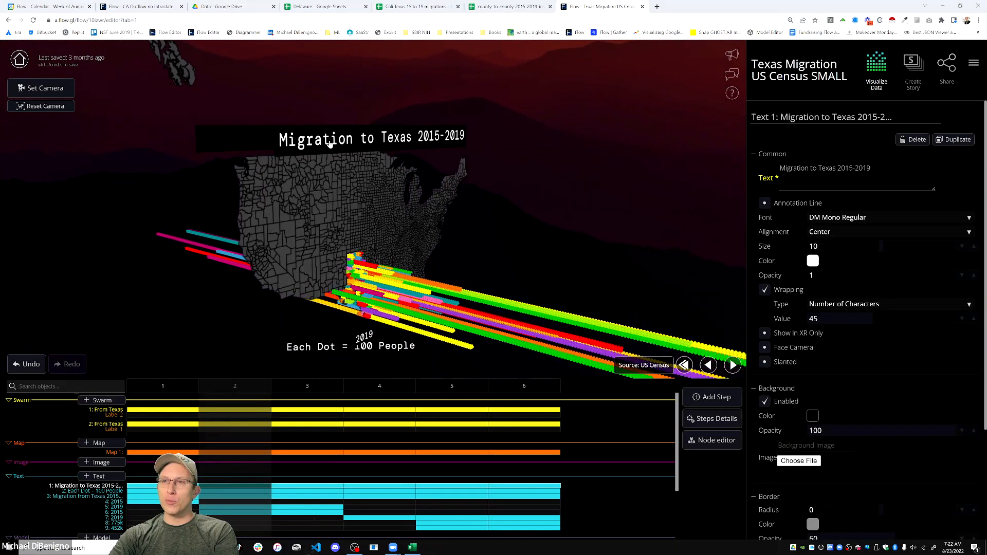
pyautogui.click(362, 138)
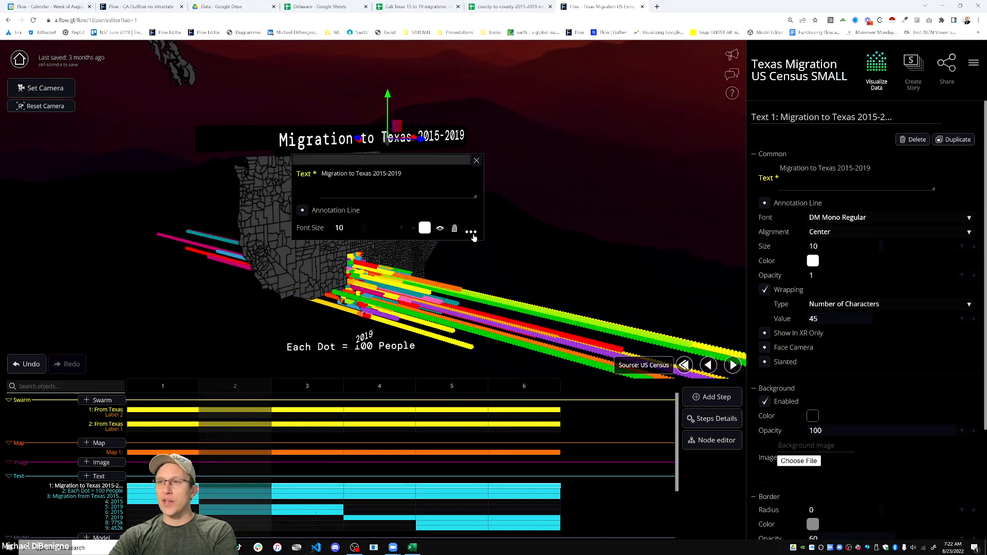
pyautogui.click(471, 232)
pyautogui.click(355, 274)
pyautogui.moveTo(622, 255); pyautogui.dragTo(578, 356)
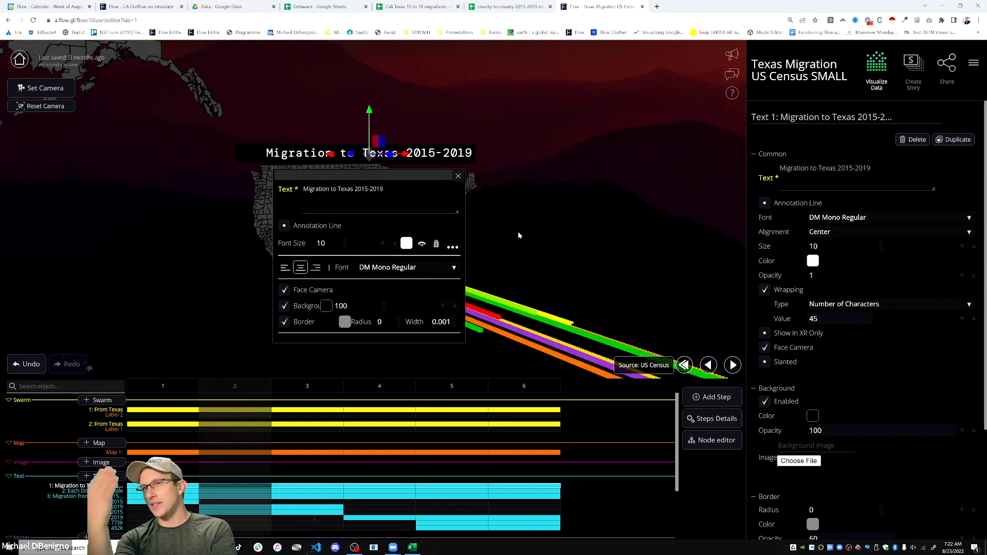
pyautogui.click(286, 289)
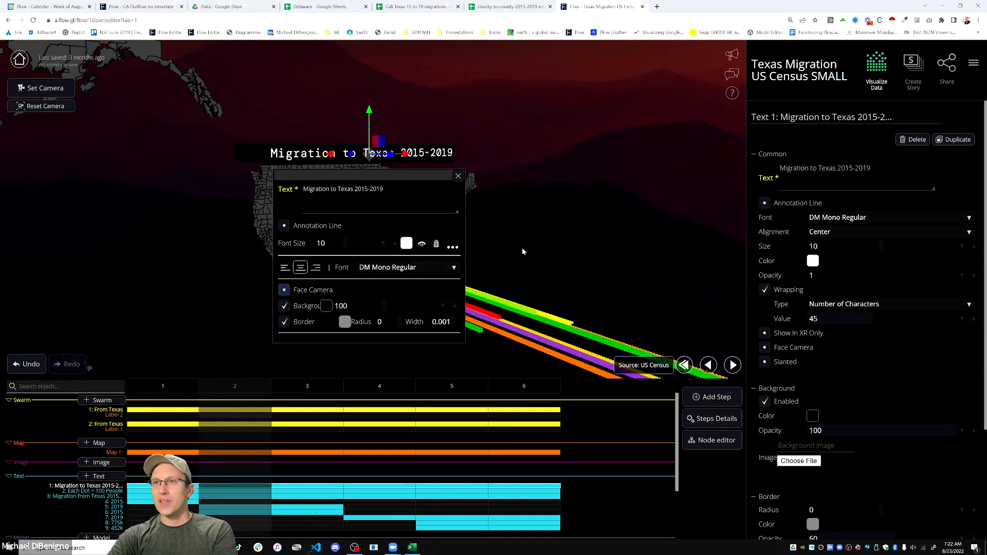
# Compare the titles on the front and back of the map and review the text rows in the step timeline
pyautogui.click(207, 236)
pyautogui.moveTo(207, 235)
pyautogui.mouseDown()
pyautogui.moveTo(601, 234)
pyautogui.moveTo(370, 251)
pyautogui.moveTo(194, 238)
pyautogui.mouseUp()
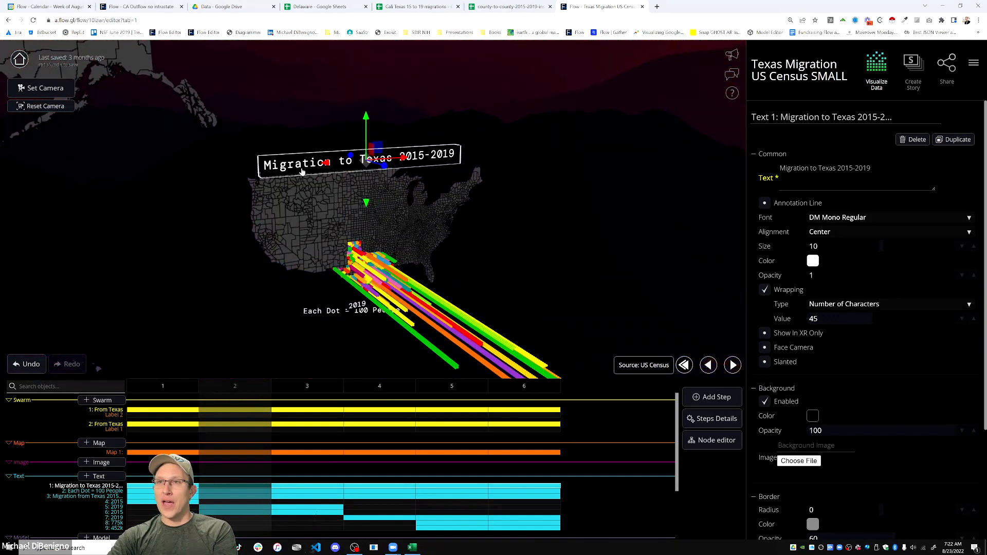
pyautogui.moveTo(291, 262); pyautogui.dragTo(279, 215)
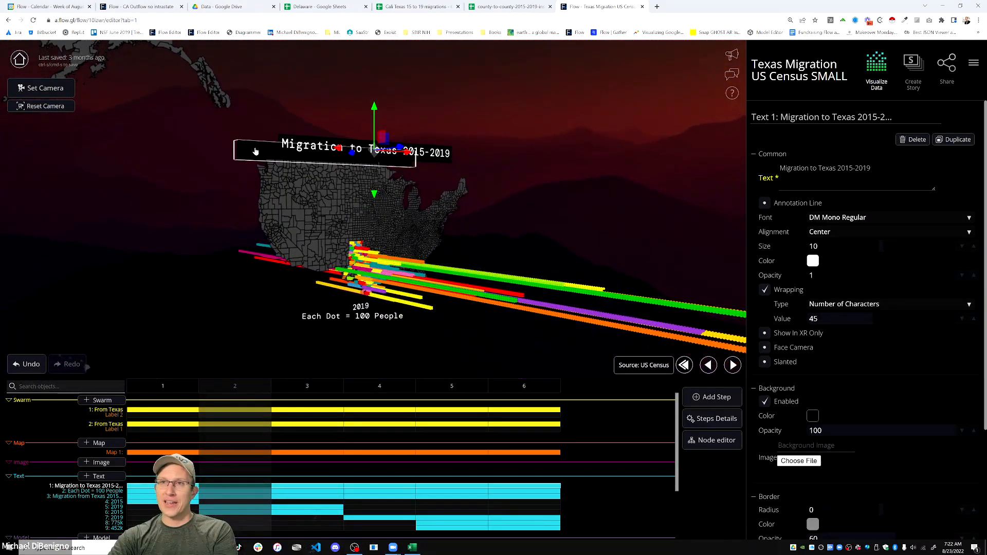
pyautogui.moveTo(261, 223); pyautogui.dragTo(570, 225)
pyautogui.scroll(-3, 445, 459)
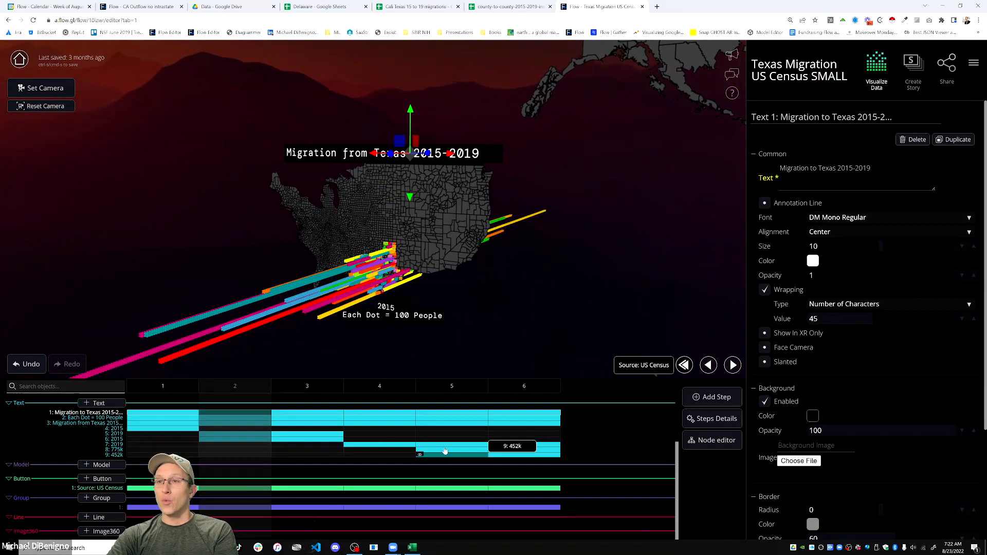
# Open the US Census source page linked from the chart and return to the Flow editor
pyautogui.moveTo(510, 332); pyautogui.dragTo(532, 310)
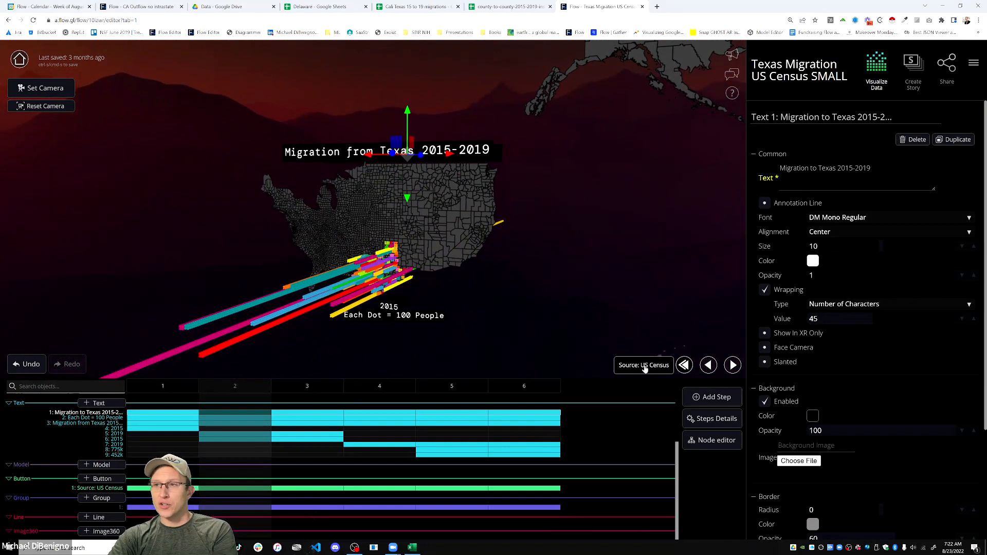
pyautogui.moveTo(514, 306); pyautogui.dragTo(483, 303)
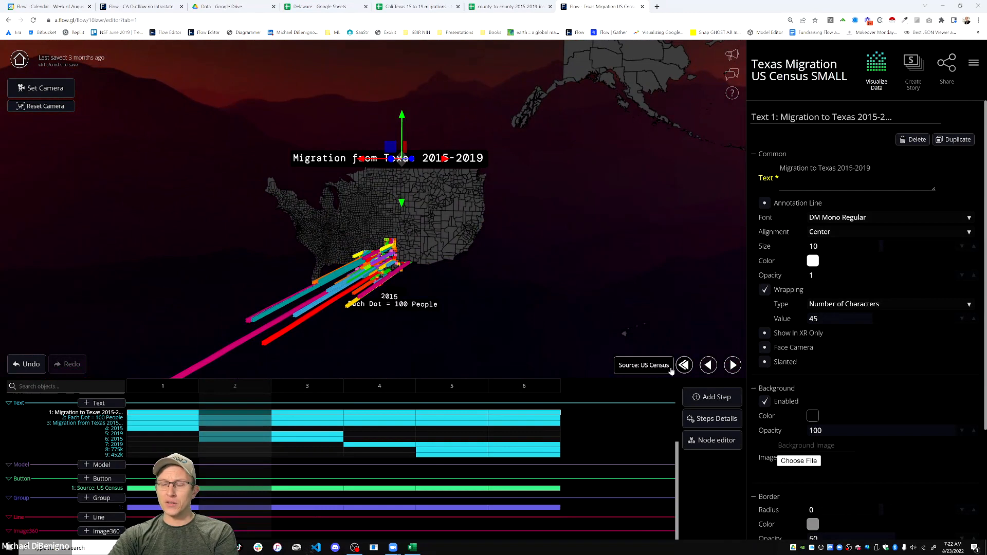
pyautogui.click(630, 367)
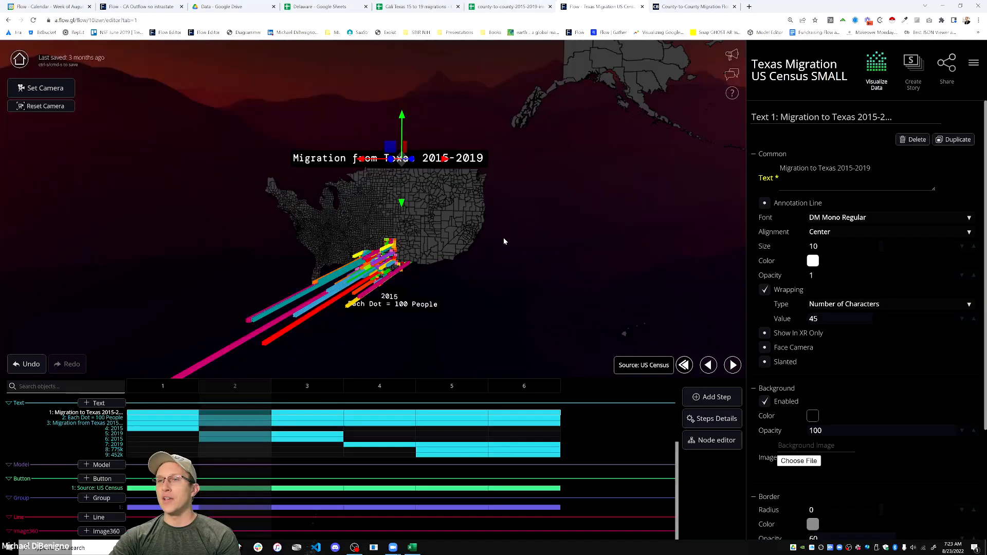
pyautogui.click(602, 6)
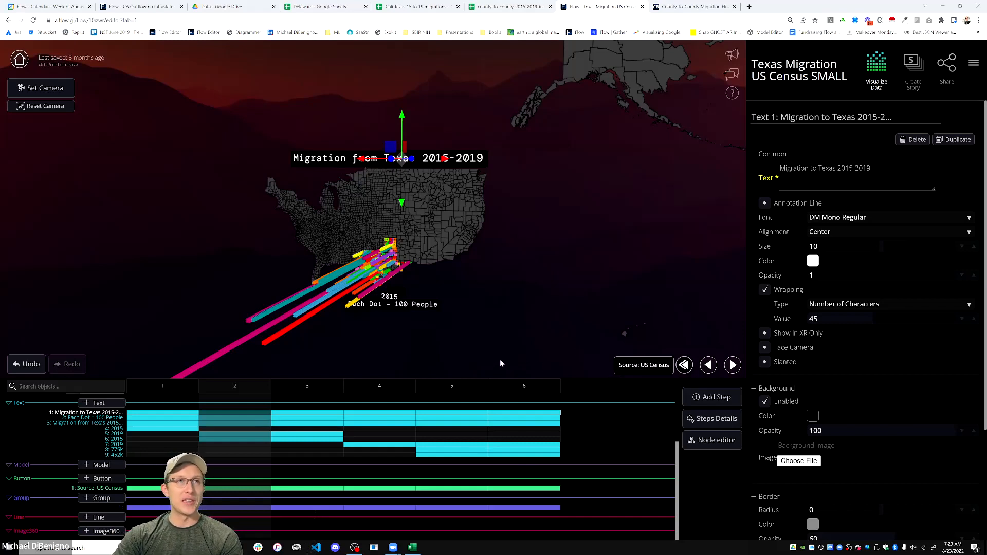
pyautogui.scroll(4, 486, 359)
pyautogui.moveTo(500, 355); pyautogui.dragTo(497, 299, button='right')
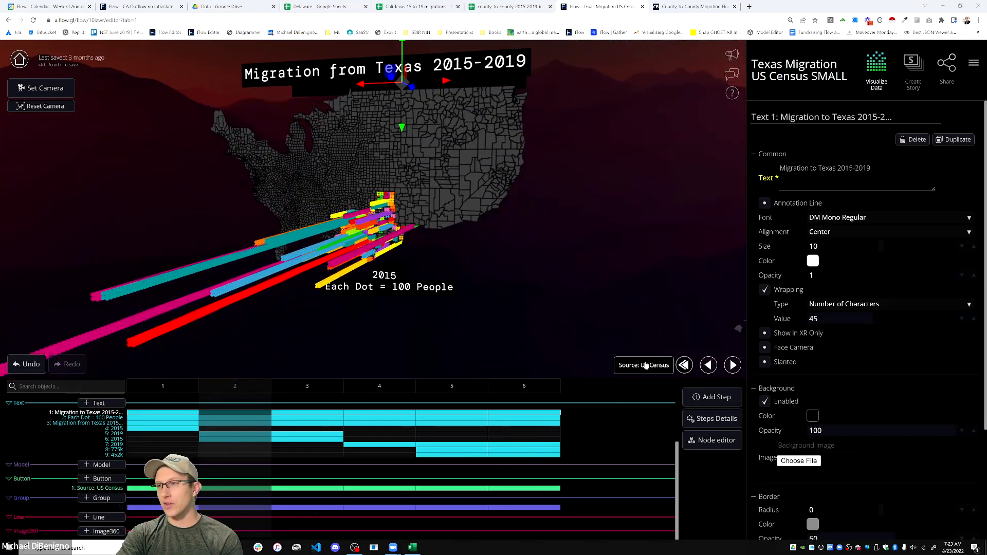
pyautogui.moveTo(523, 356); pyautogui.dragTo(556, 356)
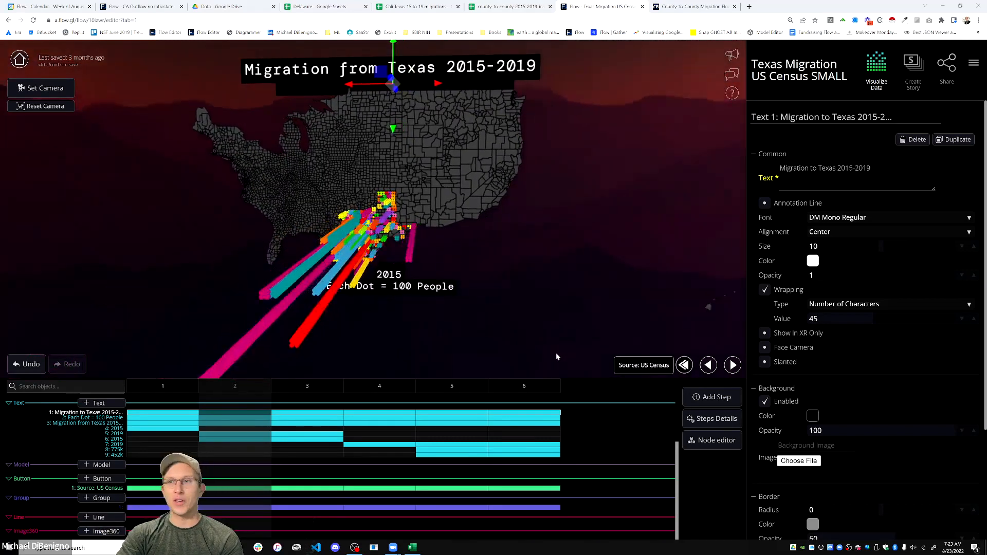
# Play through the Texas migration story's steps and view the map and migration swarms from farther away
pyautogui.scroll(-6, 545, 350)
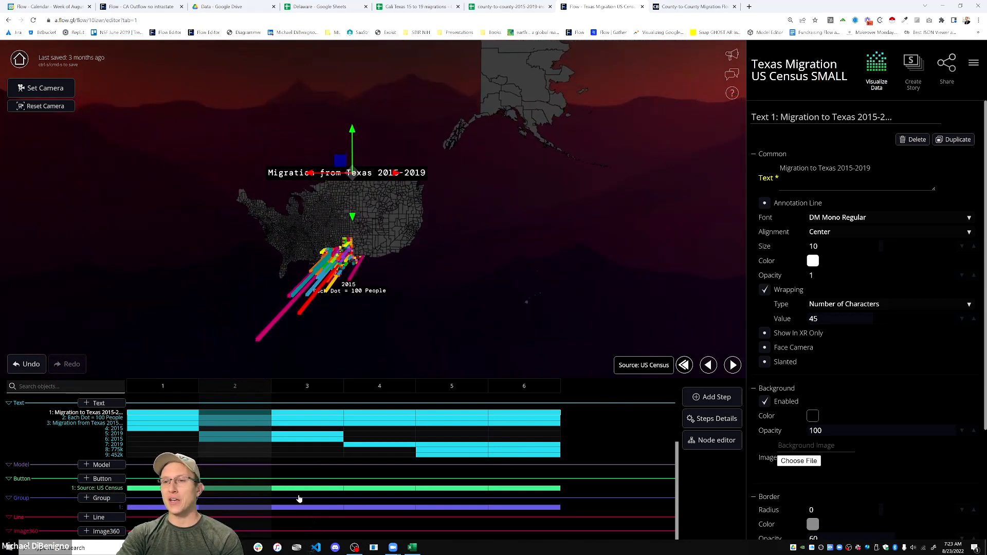
pyautogui.moveTo(497, 242); pyautogui.dragTo(483, 313)
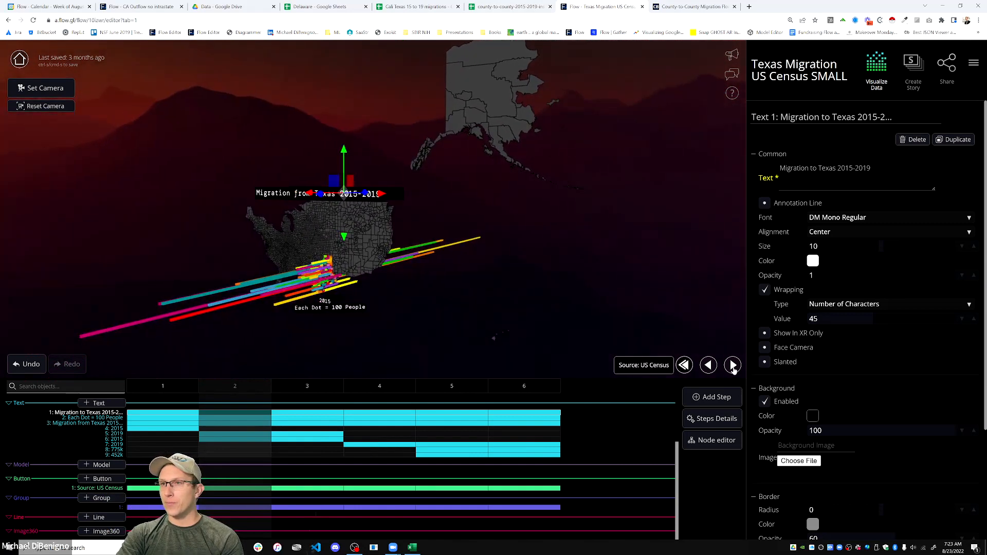
pyautogui.click(733, 367)
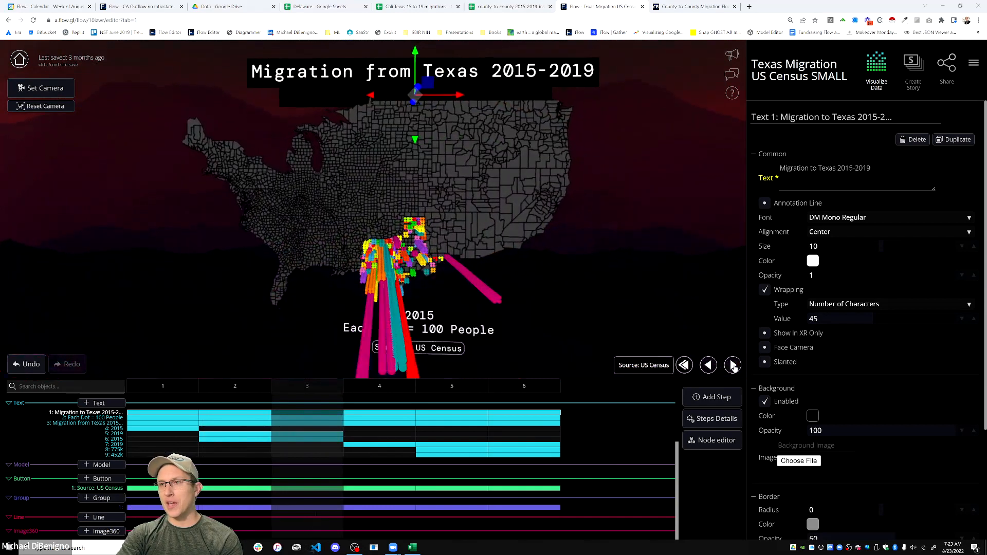
pyautogui.click(733, 373)
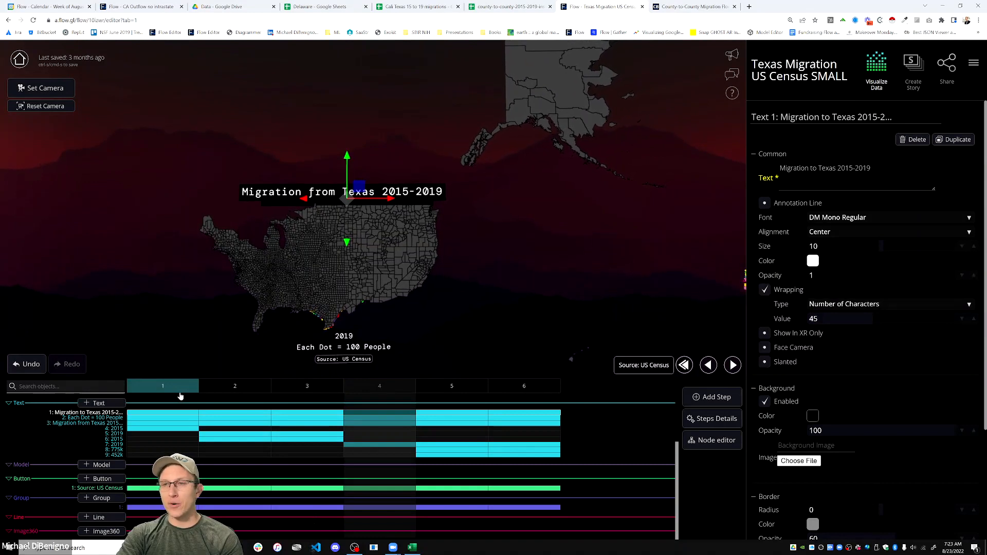
pyautogui.scroll(-3, 472, 354)
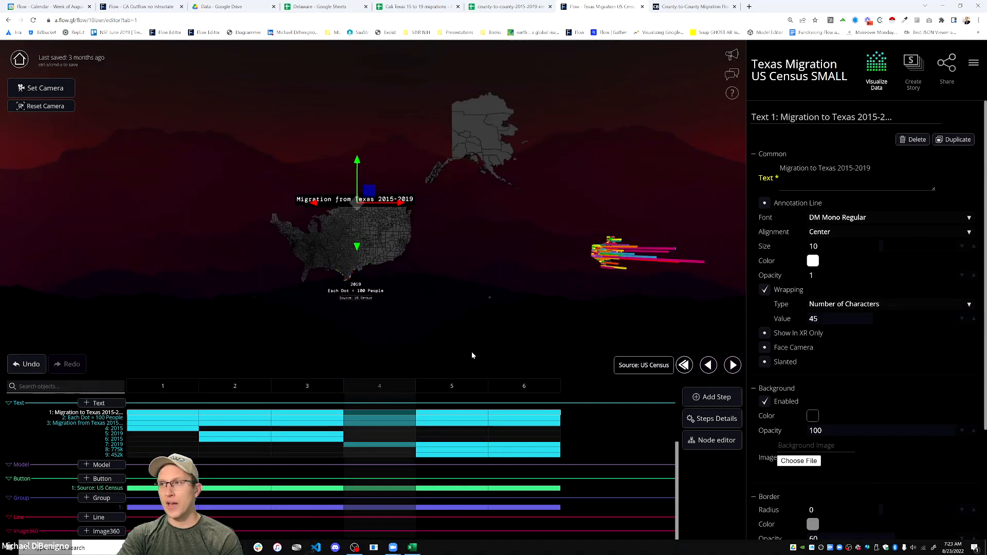
pyautogui.click(435, 387)
pyautogui.click(207, 390)
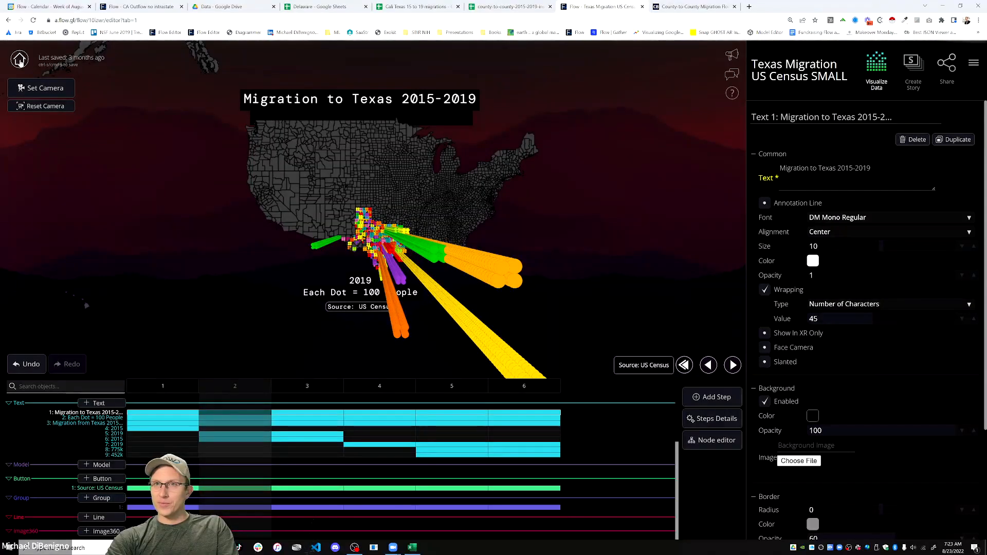
# Create a new flow, upload the texas county-to-county-2015-2019-ins-outs-nets-gross (1) CSV file as the swarm's data source, and show the editor full screen
pyautogui.click(19, 60)
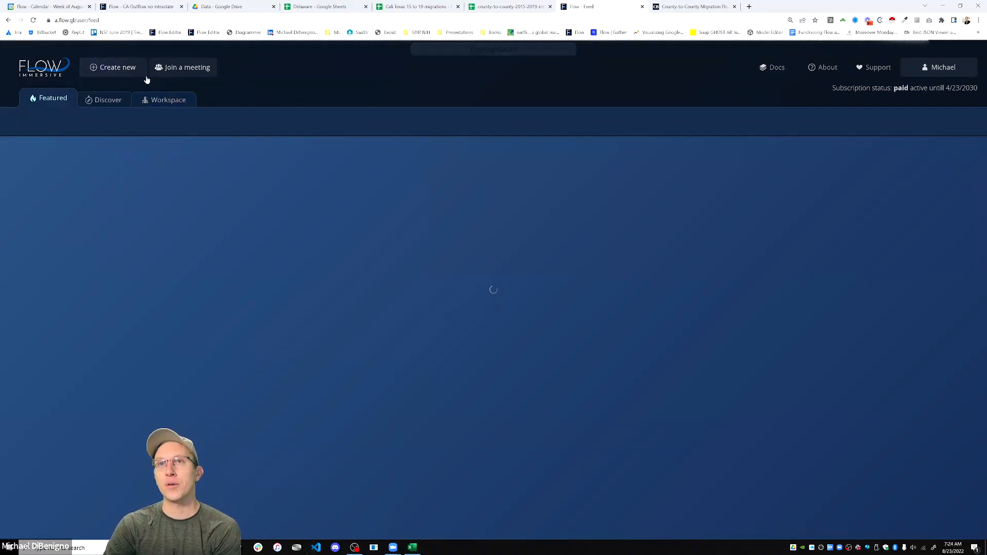
pyautogui.click(115, 68)
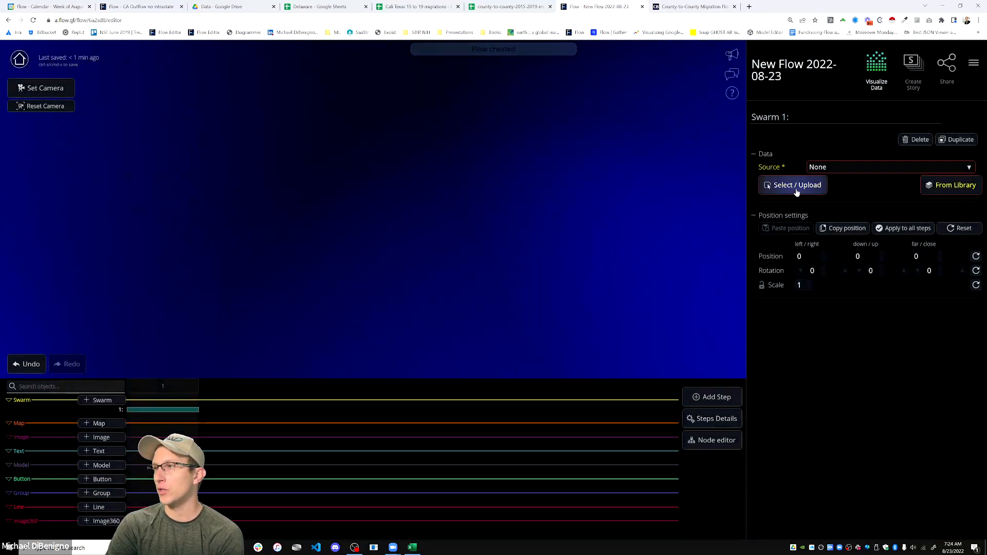
pyautogui.click(774, 185)
pyautogui.click(179, 149)
pyautogui.click(186, 67)
pyautogui.click(486, 371)
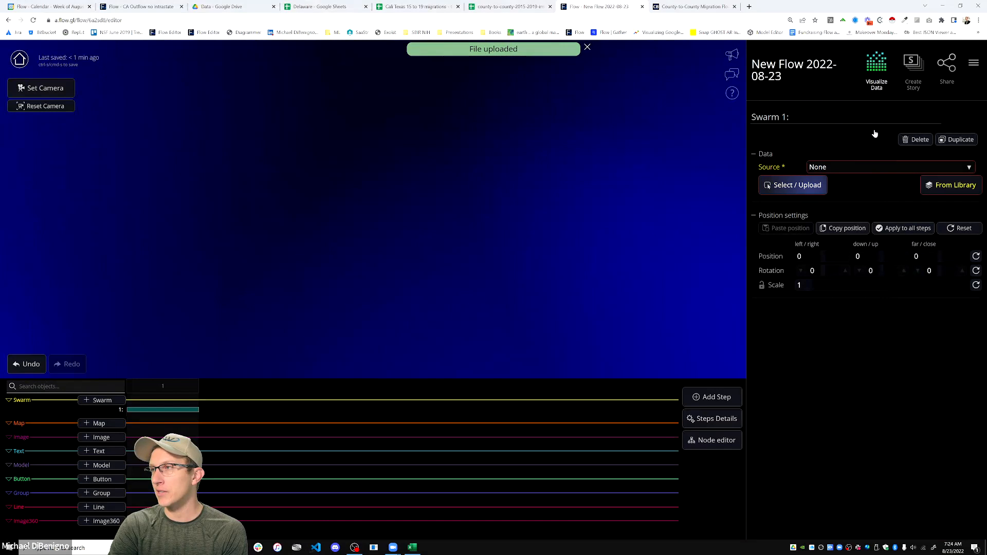
pyautogui.press('F11')
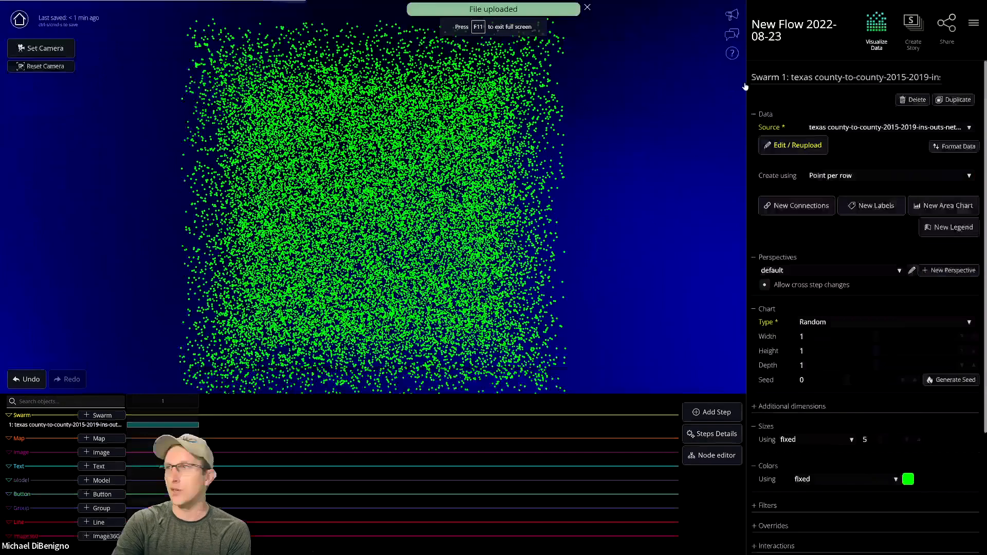
# Open the swarm's data table and read the full headers of the Flow from Geography B to Geography A and Counterflow columns
pyautogui.click(787, 146)
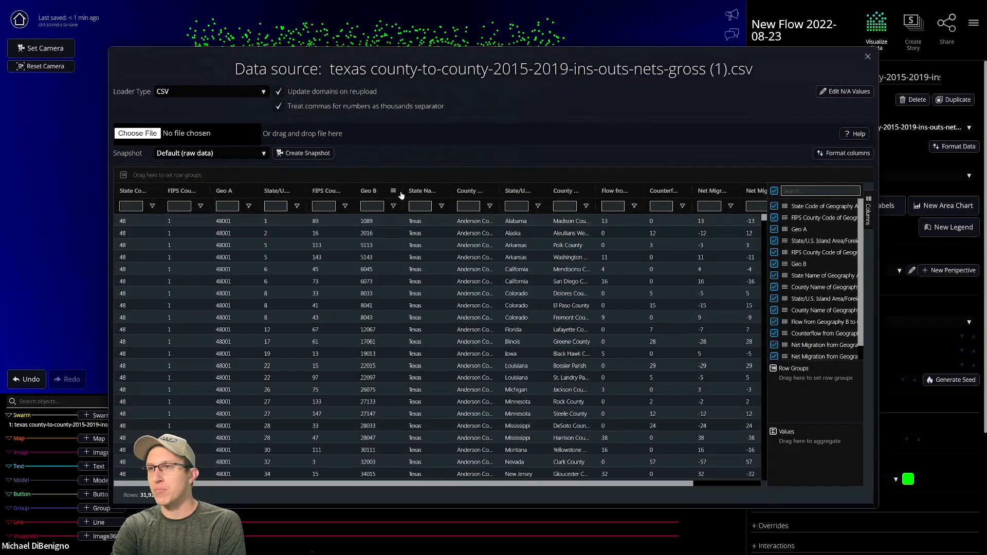
pyautogui.moveTo(398, 484); pyautogui.dragTo(476, 483)
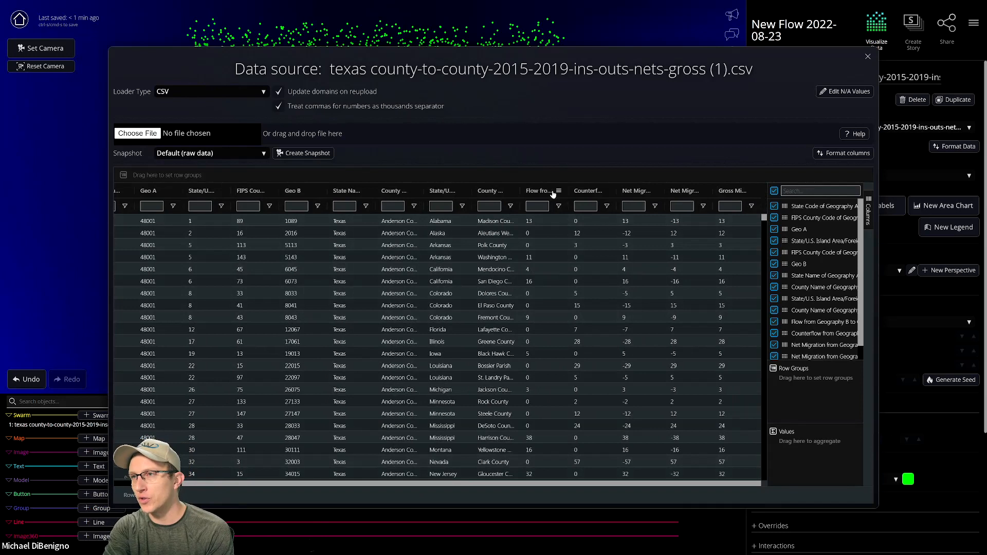
pyautogui.doubleClick(572, 190)
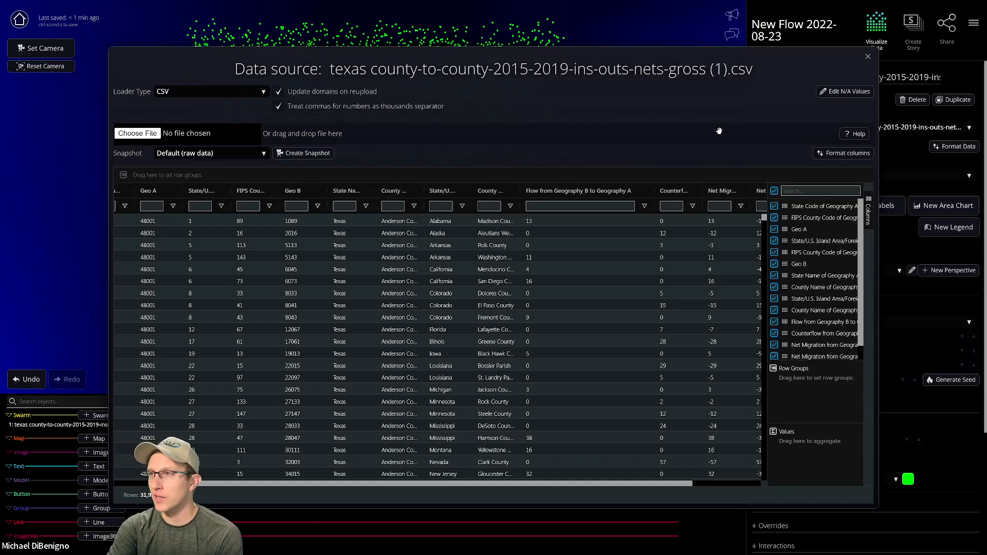
pyautogui.moveTo(655, 192); pyautogui.dragTo(581, 192)
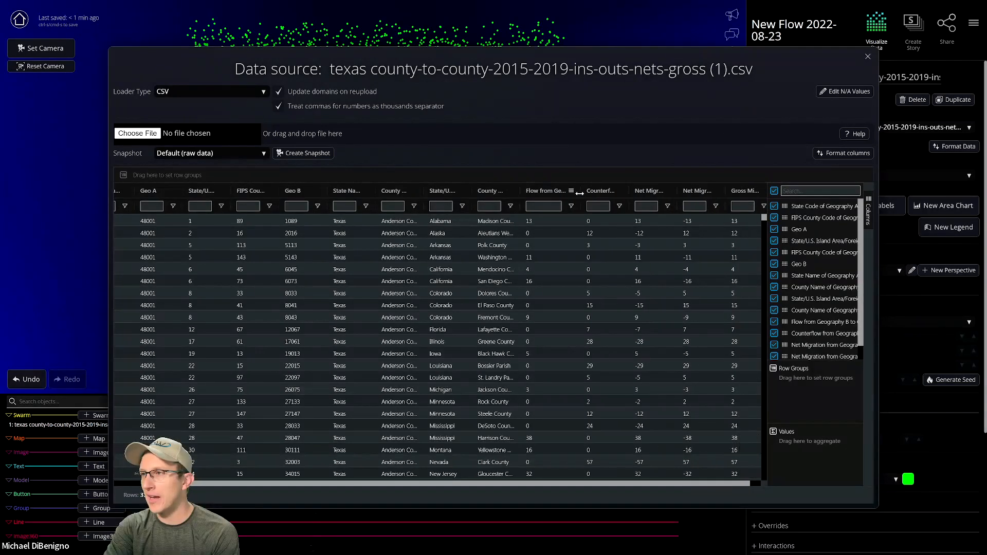
pyautogui.doubleClick(631, 191)
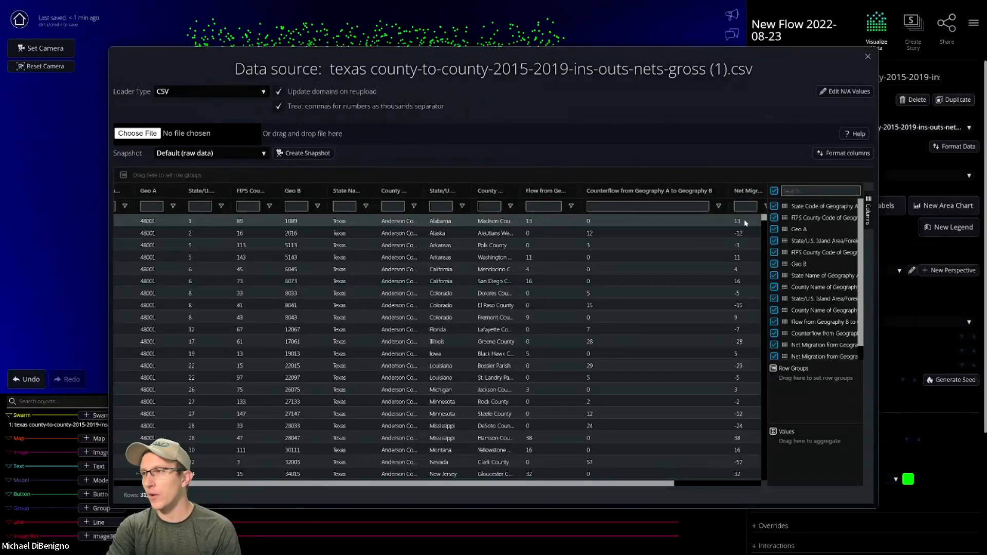
pyautogui.moveTo(621, 485); pyautogui.dragTo(468, 450)
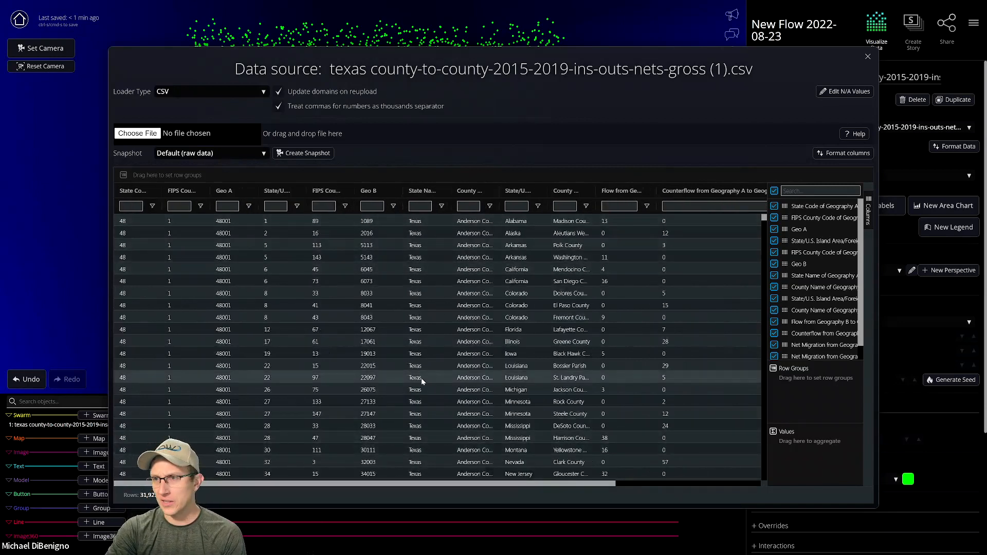
pyautogui.click(867, 58)
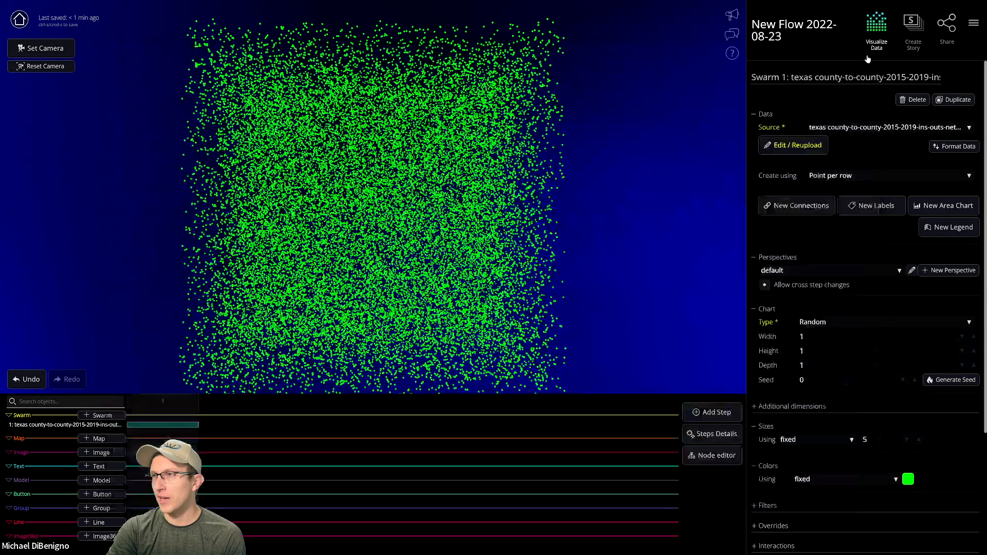
# View the random point cloud from another angle and compare it with the row count and rows of the source table
pyautogui.moveTo(282, 167); pyautogui.dragTo(406, 237)
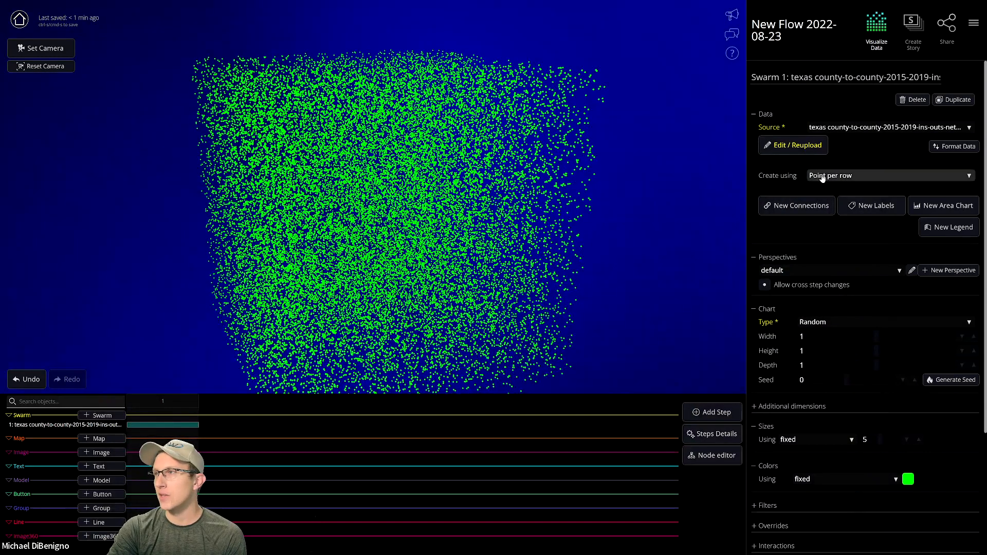
pyautogui.click(797, 148)
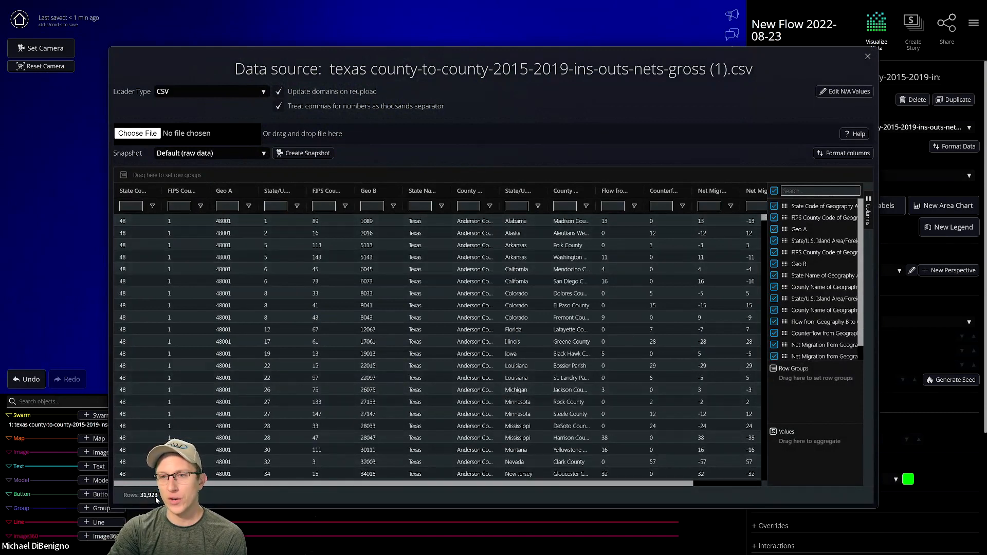
pyautogui.scroll(-10, 575, 286)
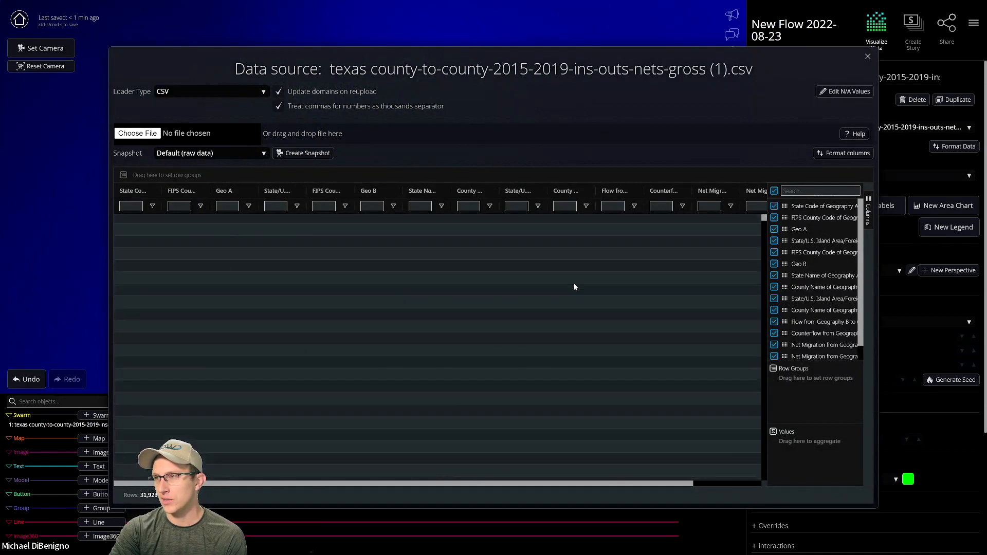
pyautogui.moveTo(765, 220)
pyautogui.mouseDown()
pyautogui.moveTo(766, 235)
pyautogui.moveTo(765, 219)
pyautogui.mouseUp()
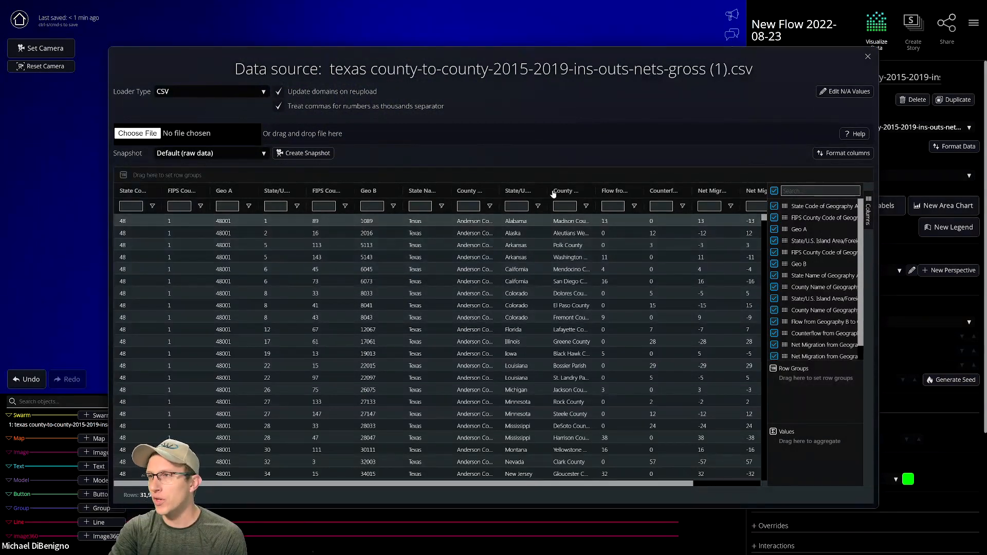
pyautogui.click(868, 59)
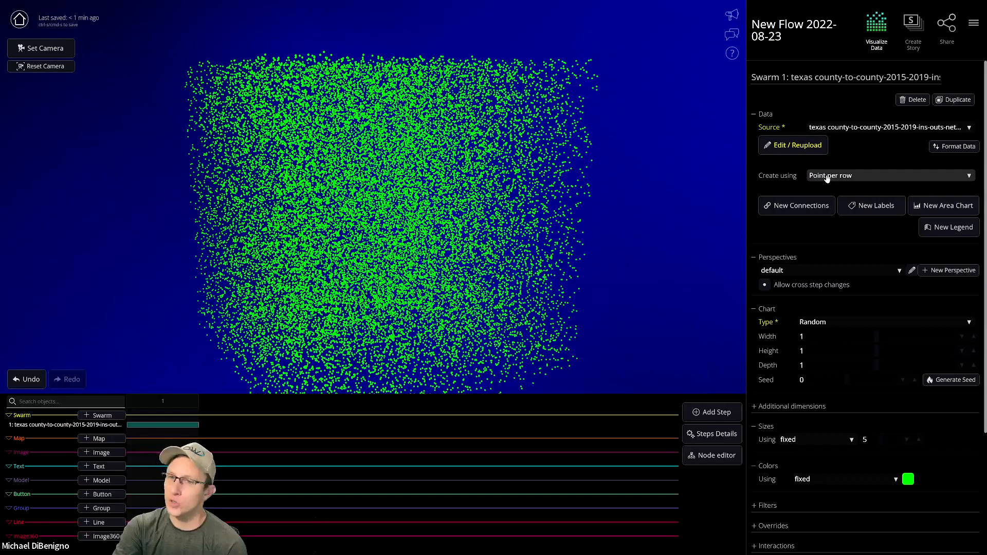
# Set the Texas swarm to be created using Point per value
pyautogui.click(824, 176)
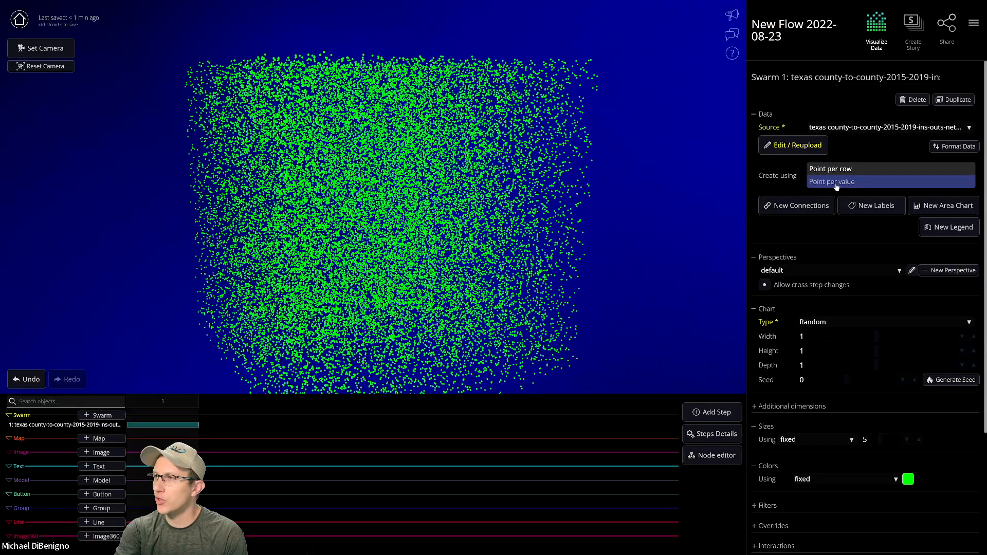
pyautogui.click(833, 183)
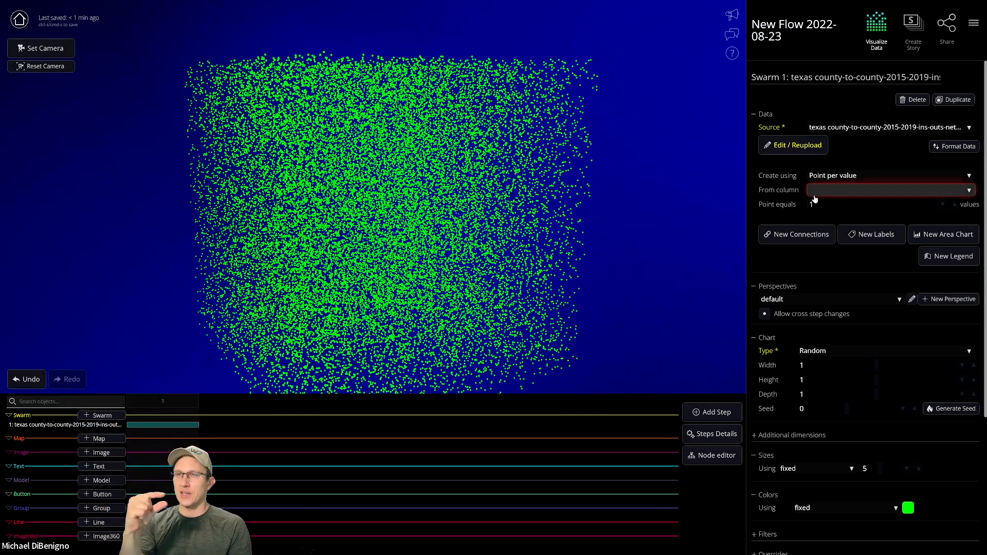
# Examine the per-county values in the data table's Flow from Geography B to Geography A column, including the Dallas County row
pyautogui.click(791, 145)
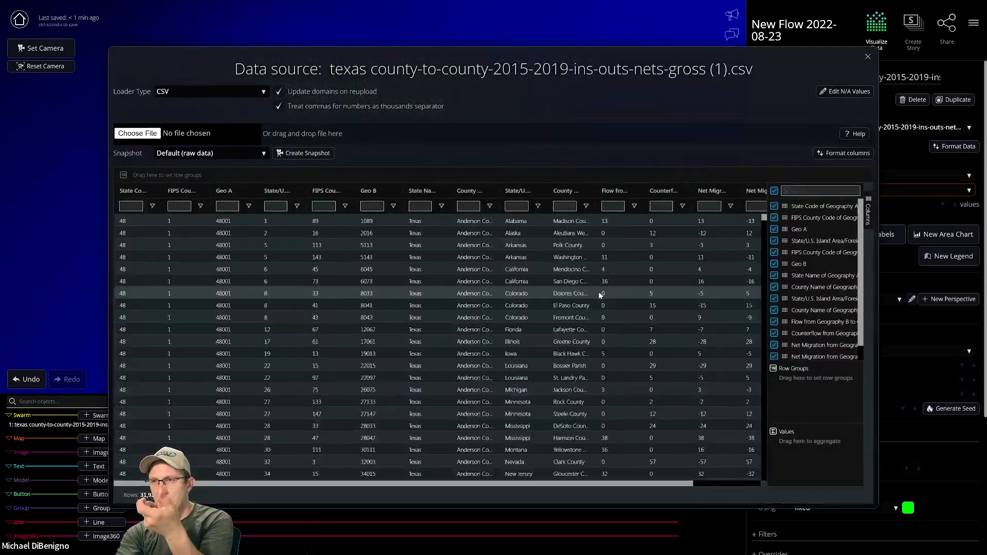
pyautogui.scroll(-10, 622, 247)
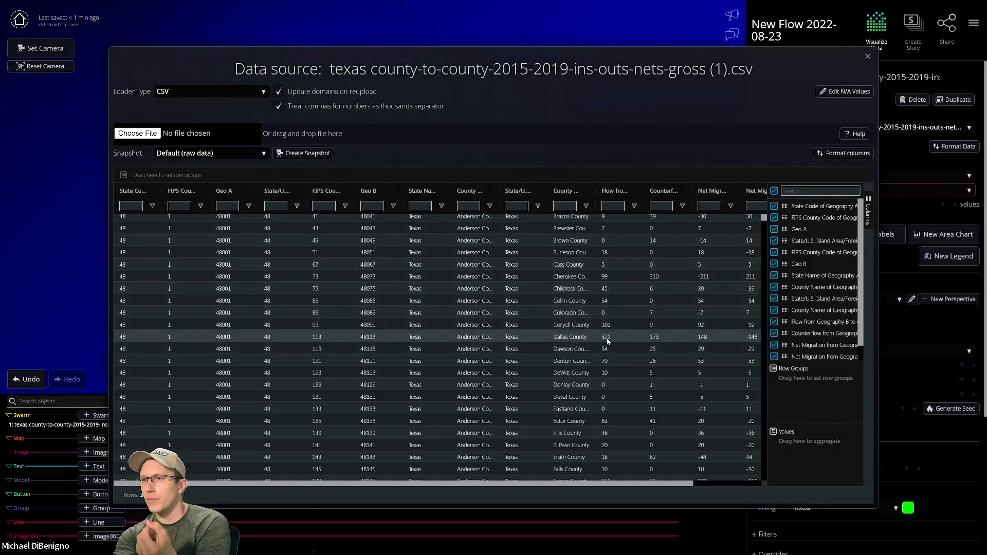
pyautogui.click(607, 338)
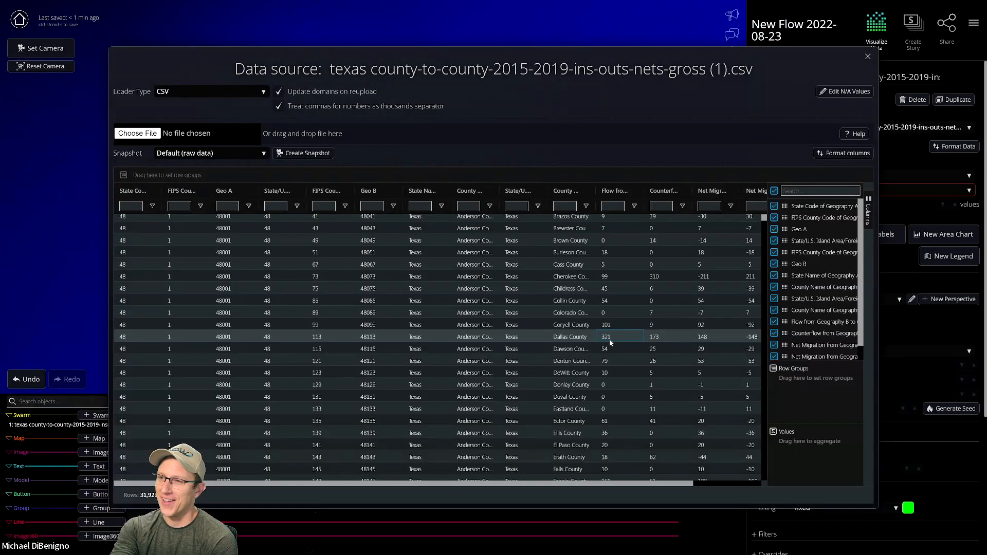
pyautogui.scroll(-1, 536, 350)
pyautogui.scroll(-3, 536, 350)
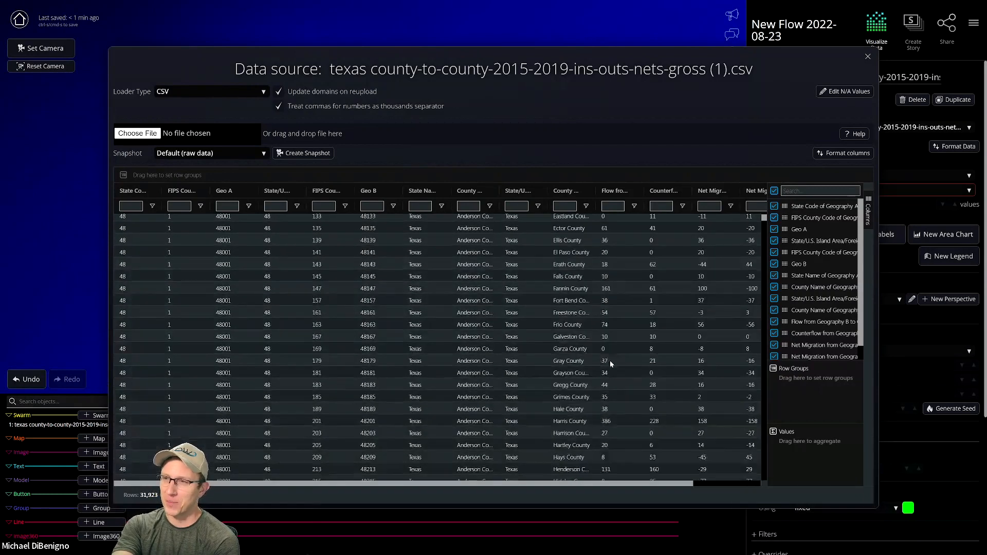
pyautogui.scroll(4, 610, 294)
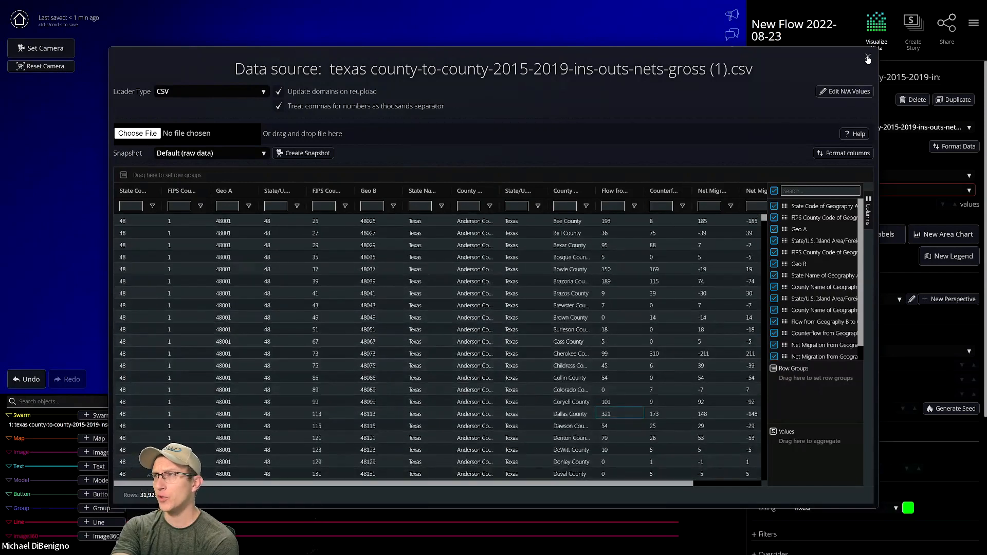
pyautogui.click(868, 58)
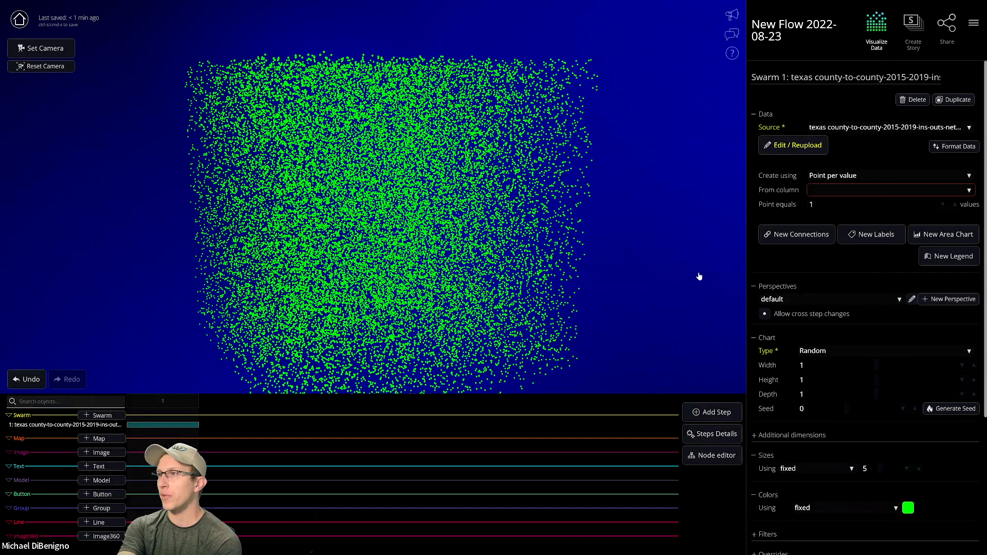
# Generate the swarm's points from the Flow from Geography B to Geography A column, with each point equal to 1000 values
pyautogui.click(881, 190)
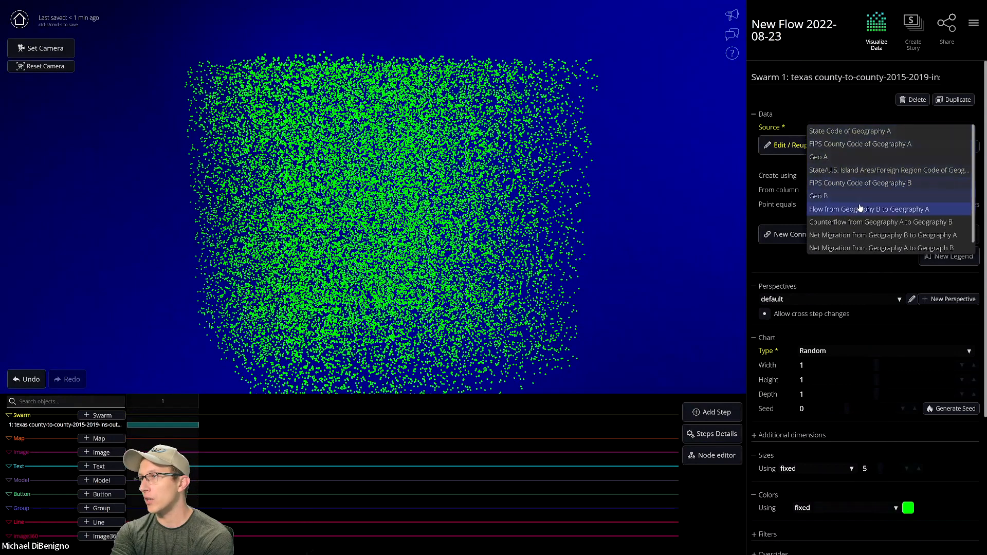
pyautogui.scroll(-1, 883, 215)
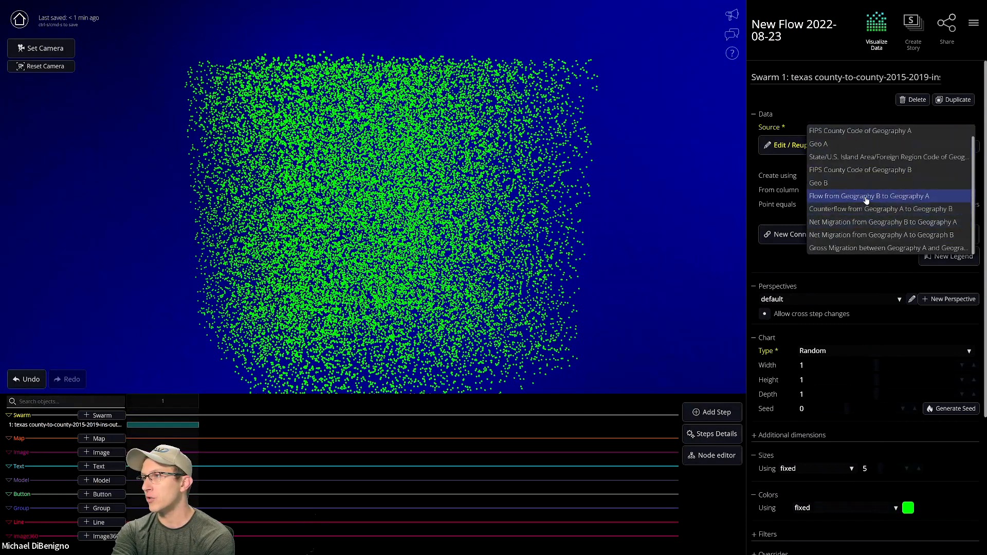
pyautogui.click(877, 198)
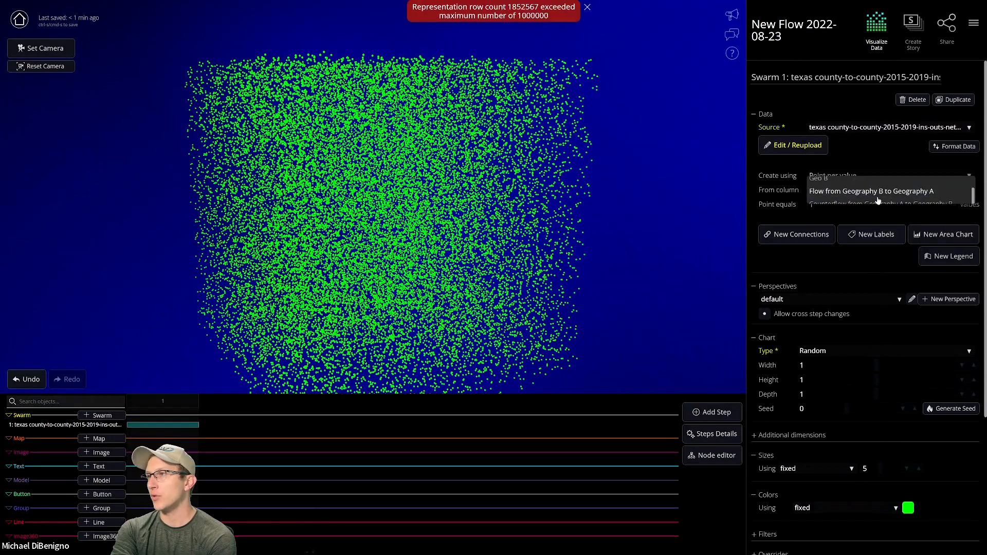
pyautogui.click(832, 204)
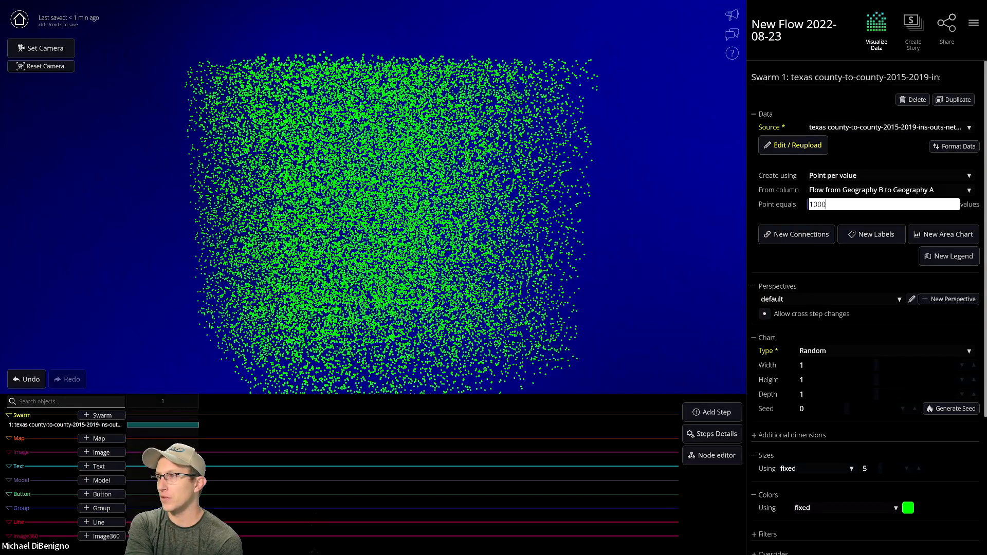
pyautogui.click(808, 279)
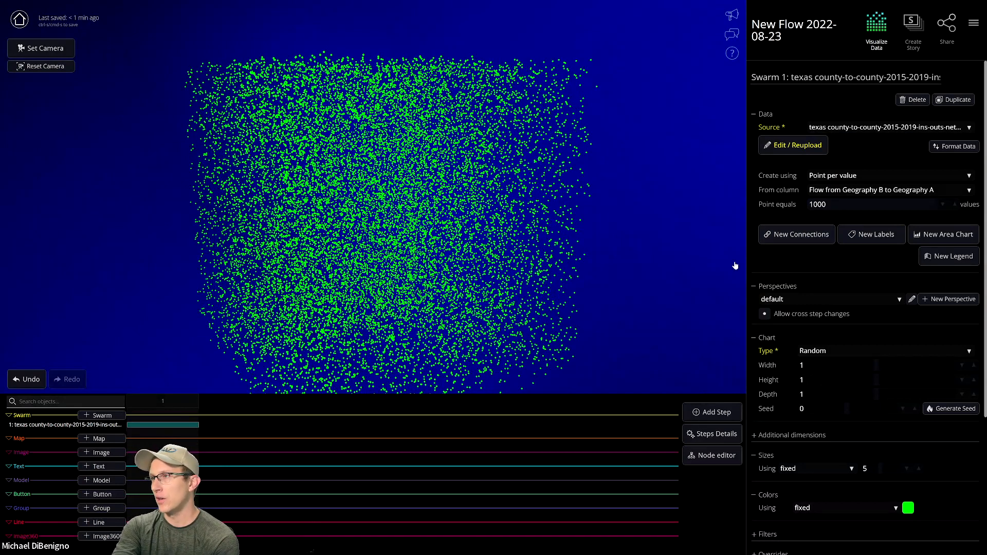
pyautogui.click(836, 356)
pyautogui.click(836, 358)
pyautogui.moveTo(637, 311); pyautogui.dragTo(594, 307)
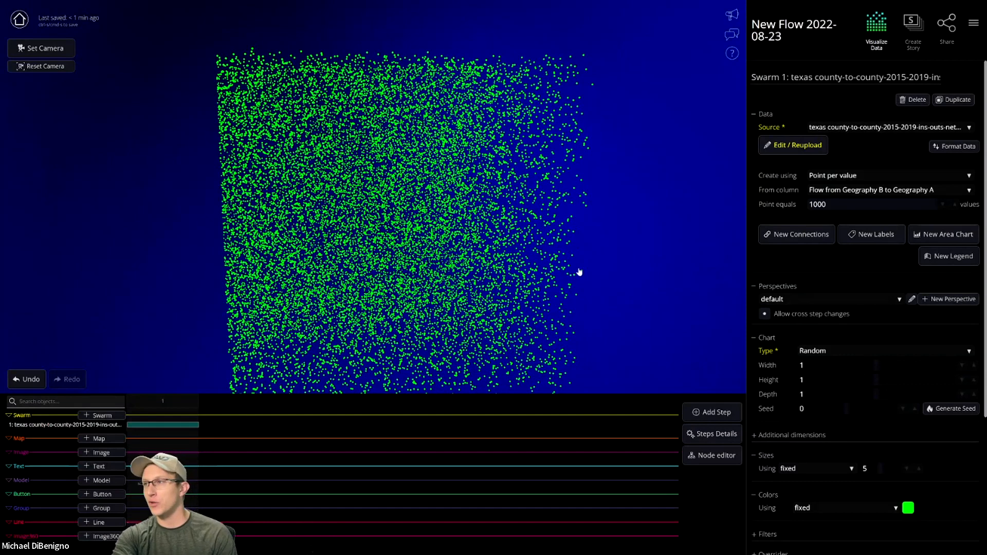
pyautogui.moveTo(603, 298); pyautogui.dragTo(451, 339)
pyautogui.scroll(-3, 220, 352)
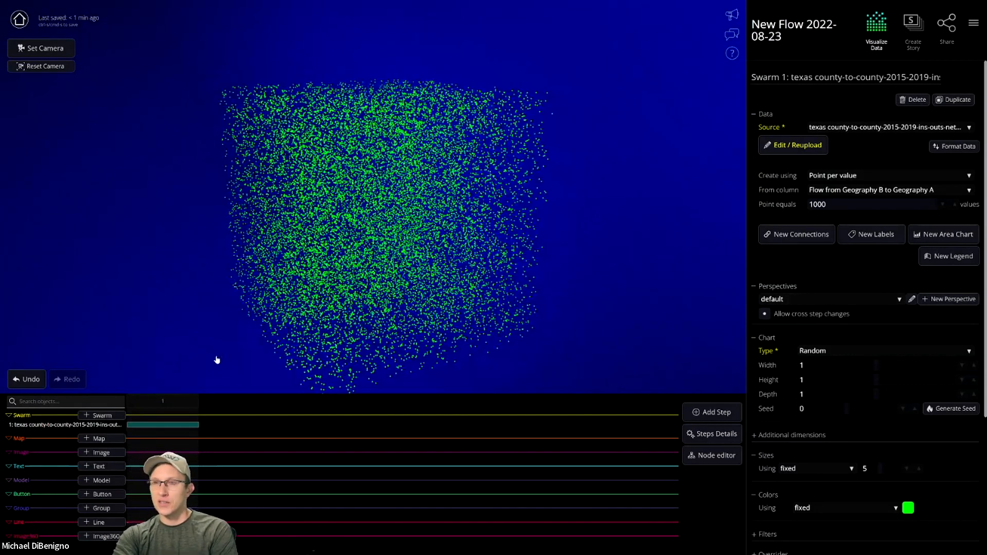
# Add a map to the flow with the US topology in the USA - Albers projection
pyautogui.click(113, 441)
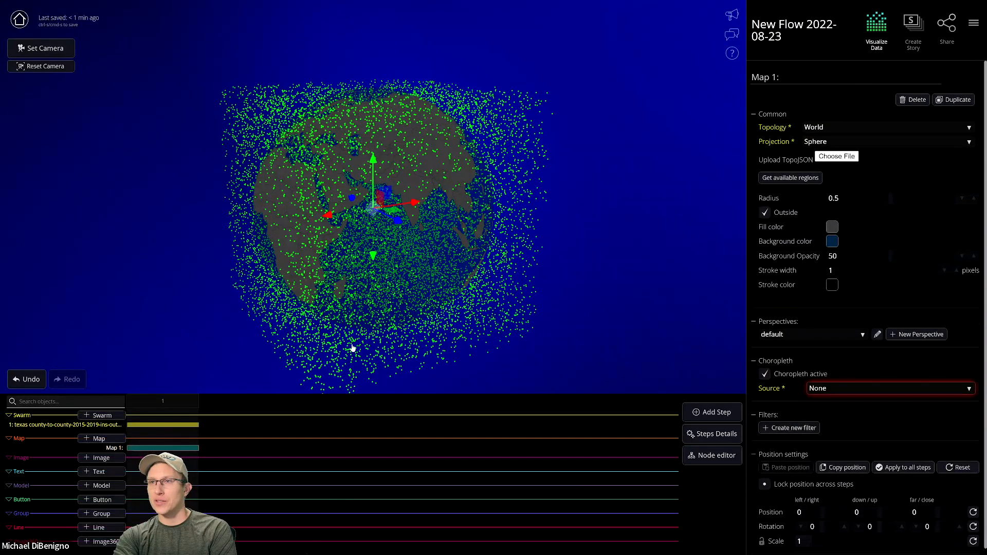
pyautogui.click(846, 127)
pyautogui.click(843, 114)
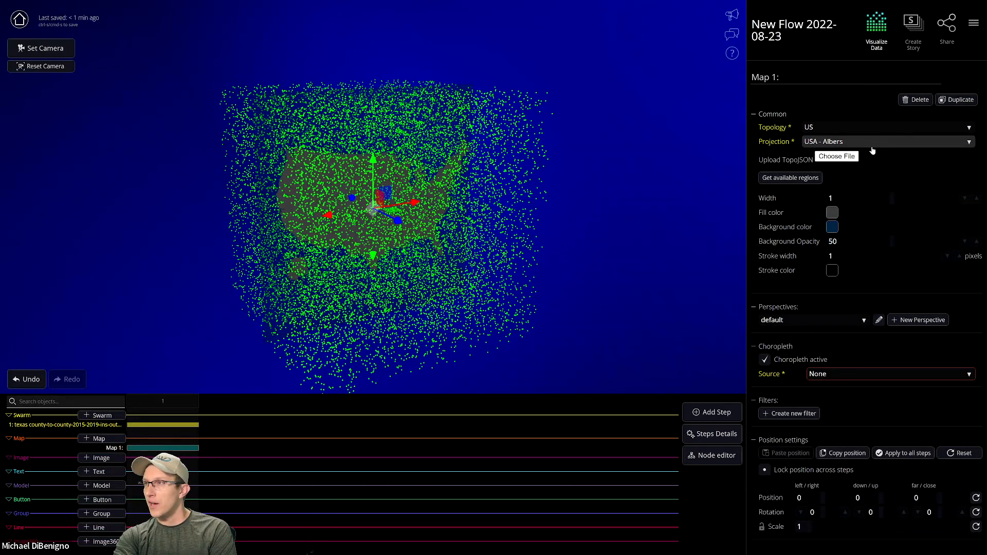
# Move the US map back along the far/close axis to about -0.569 and set its width to 3
pyautogui.moveTo(395, 222); pyautogui.dragTo(333, 198)
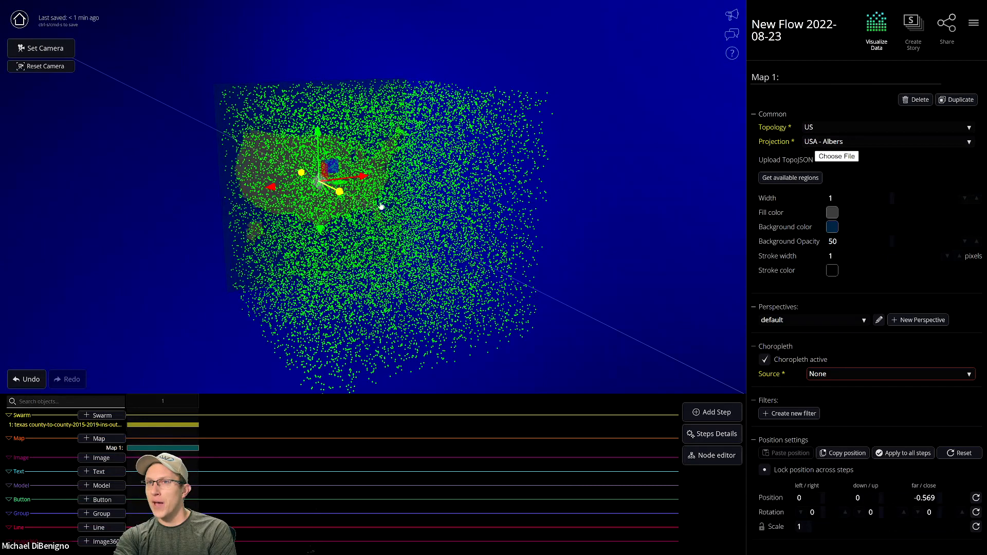
pyautogui.click(848, 198)
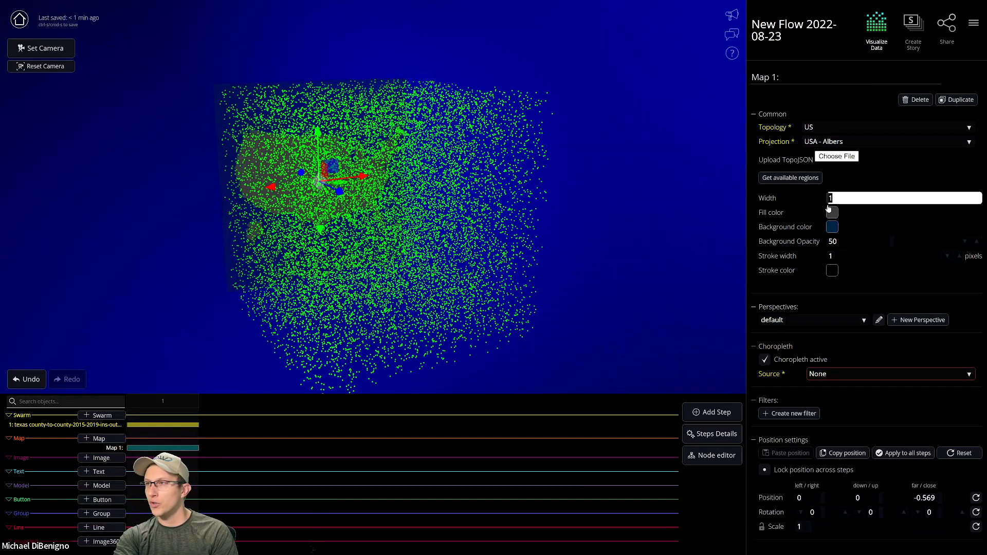
pyautogui.write('3')
pyautogui.press('Return')
# Tilt the US map by setting its first rotation value to -30
pyautogui.moveTo(637, 263); pyautogui.dragTo(727, 236)
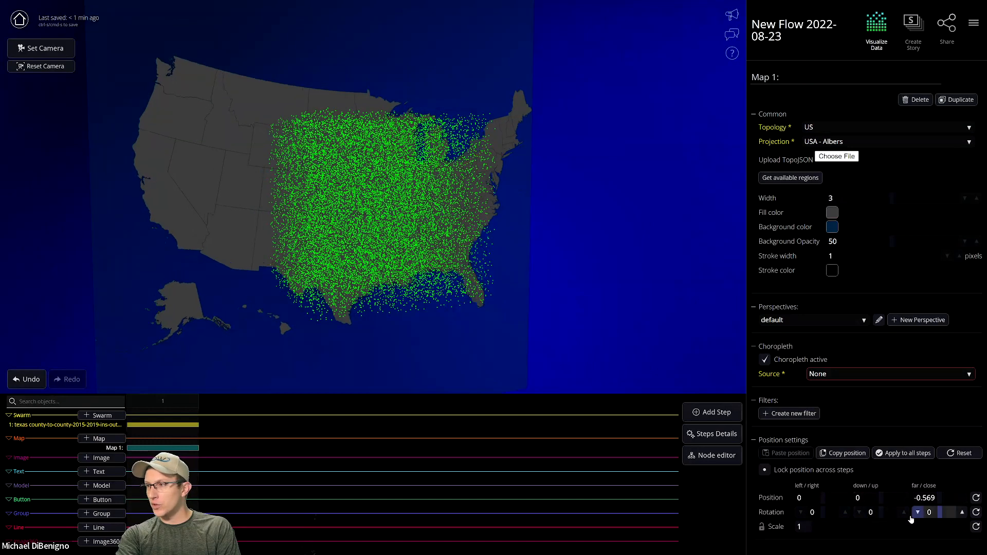
pyautogui.click(800, 513)
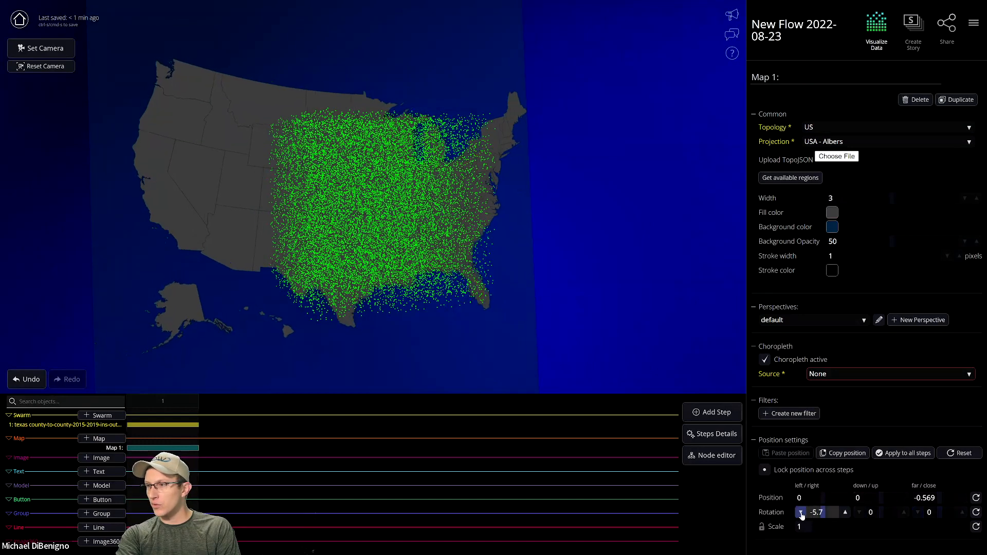
pyautogui.click(845, 514)
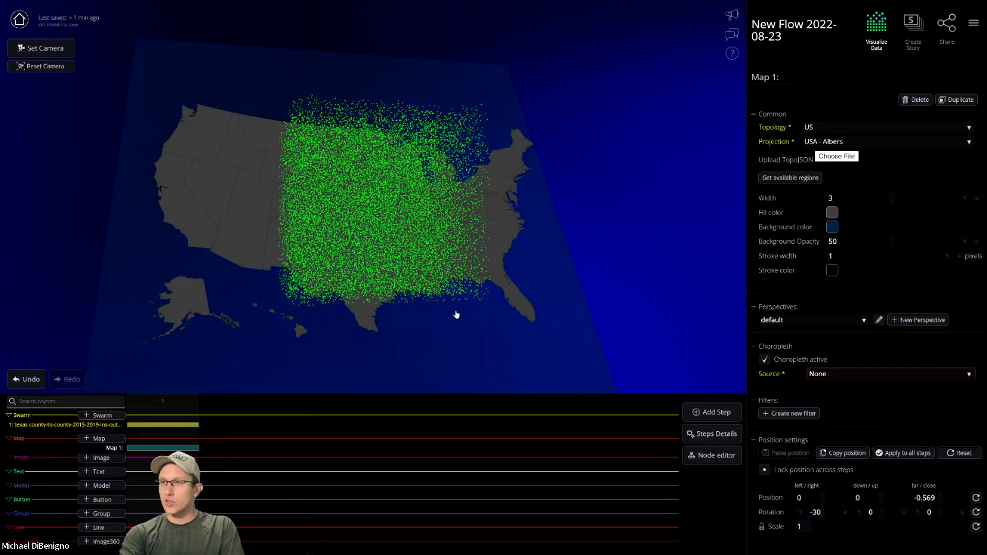
pyautogui.moveTo(596, 282); pyautogui.dragTo(648, 279)
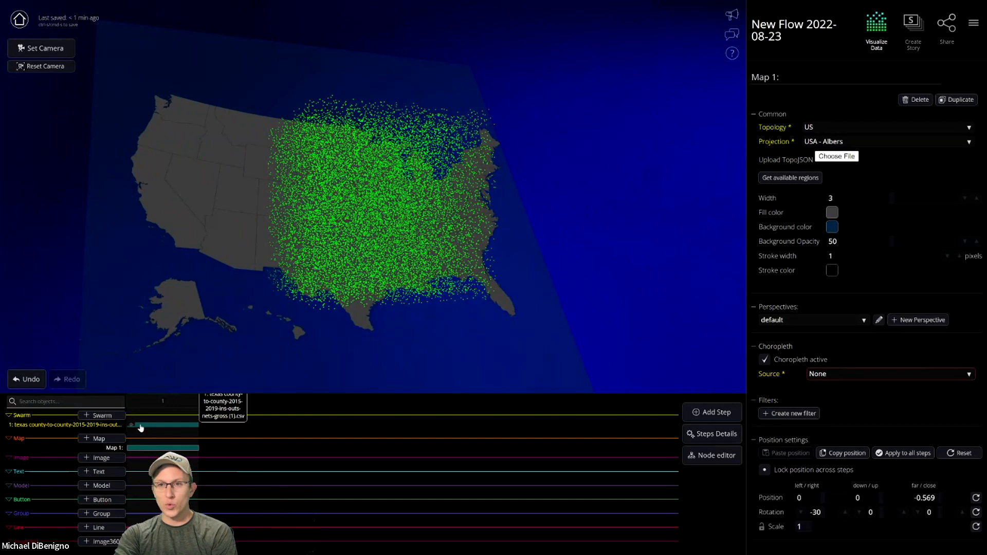
# Set the Texas swarm's chart type to Map to regions, using Map 1
pyautogui.click(140, 427)
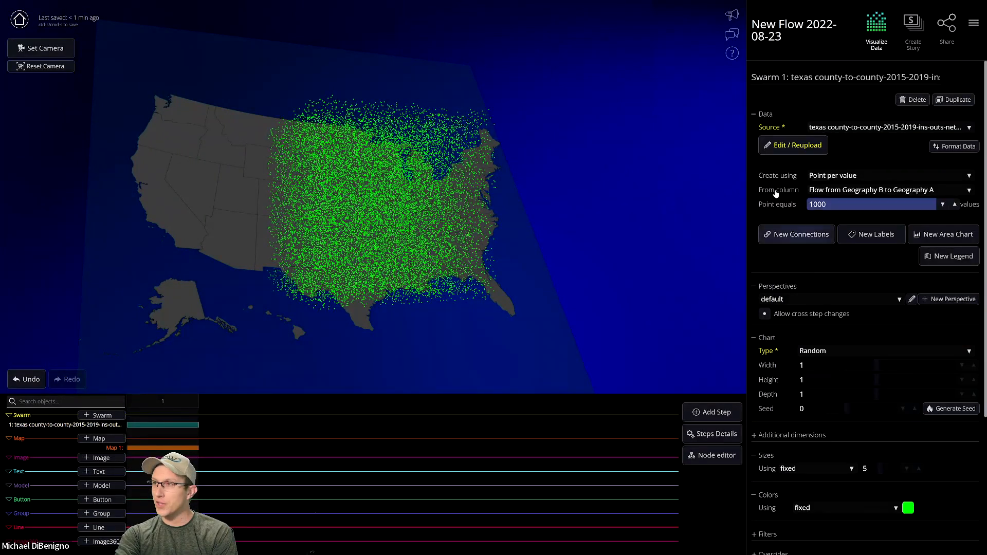
pyautogui.scroll(-3, 818, 355)
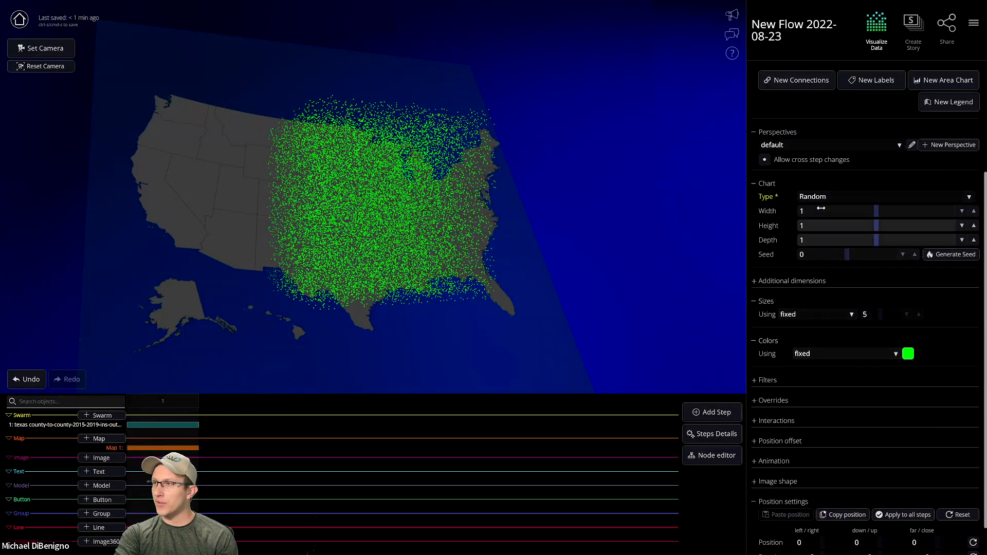
pyautogui.click(848, 196)
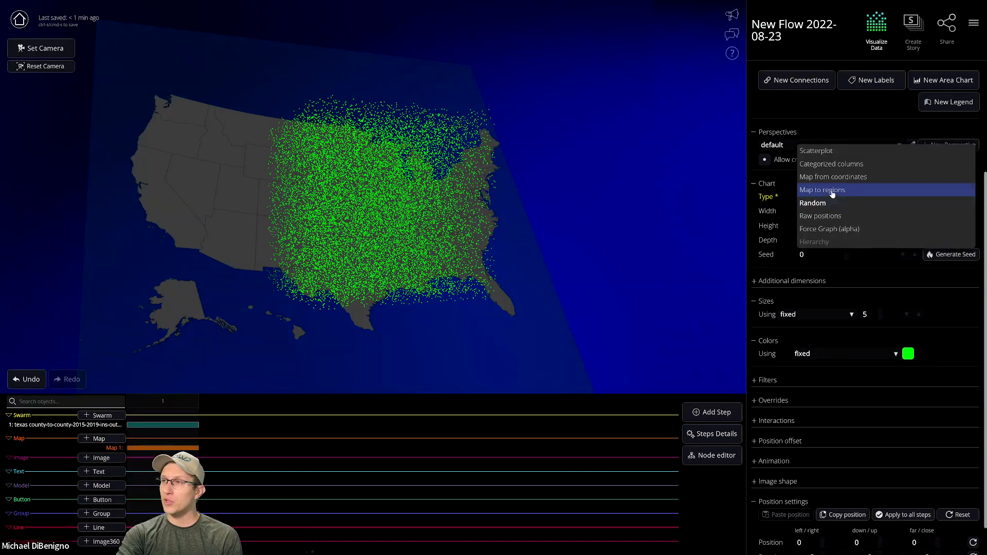
pyautogui.click(832, 190)
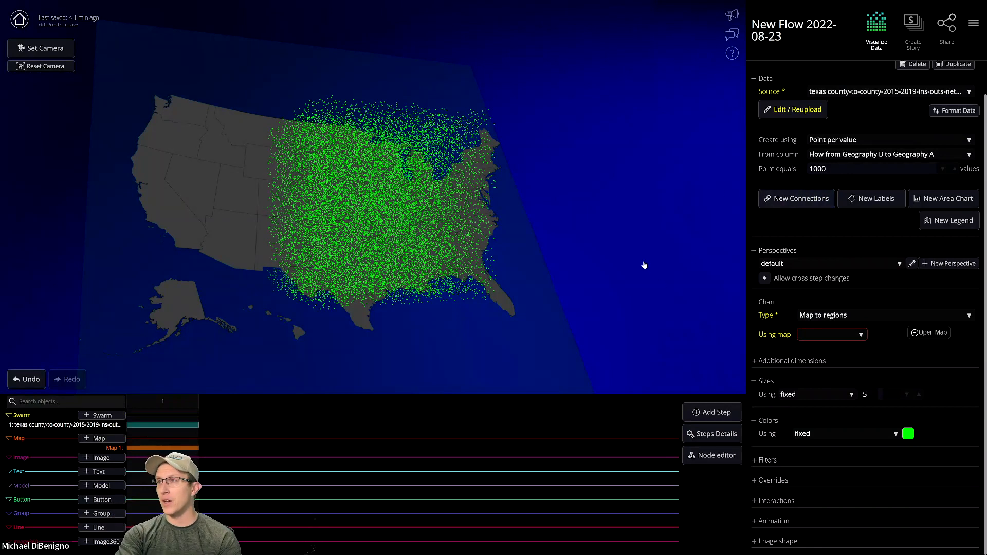
pyautogui.moveTo(643, 265); pyautogui.dragTo(211, 254)
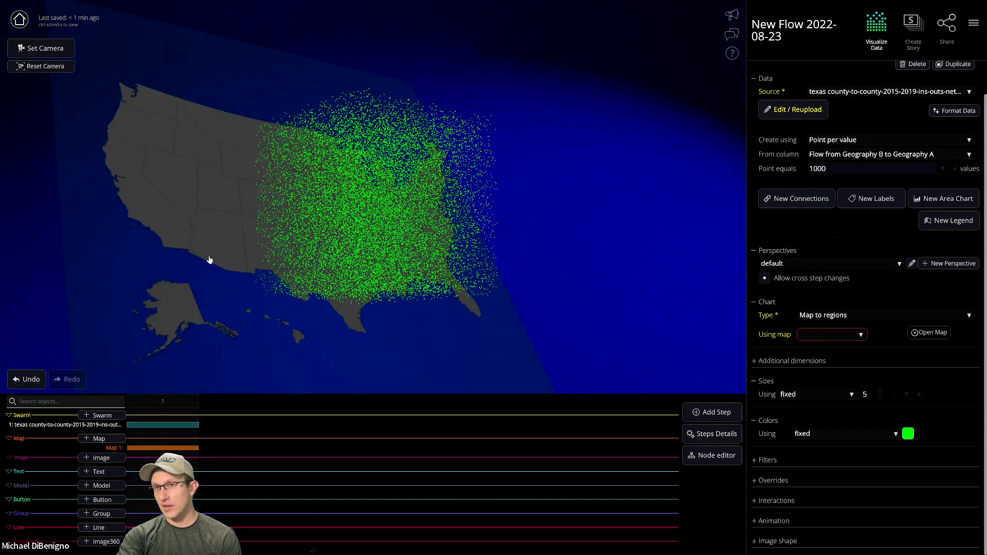
pyautogui.moveTo(602, 251); pyautogui.dragTo(568, 262)
pyautogui.scroll(-2, 625, 272)
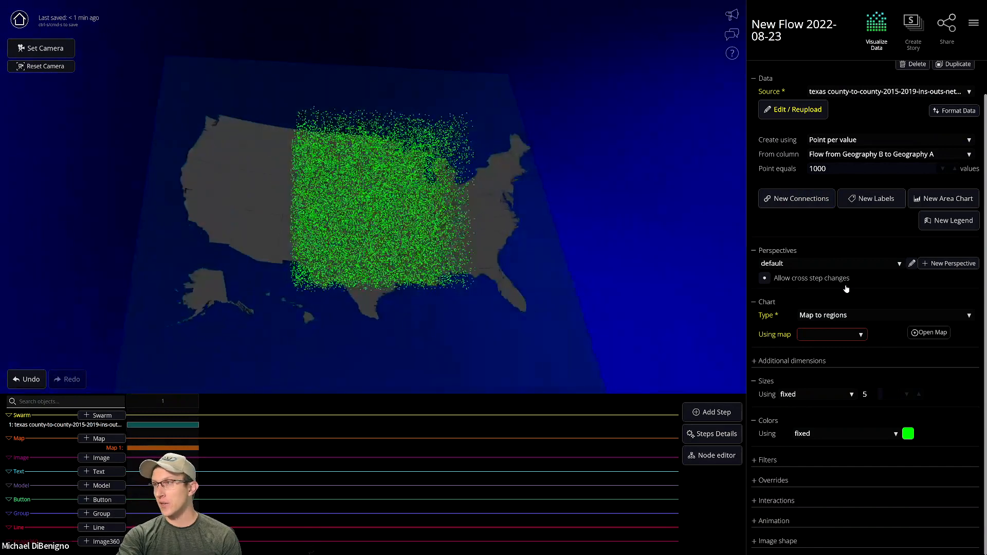
pyautogui.scroll(1, 846, 289)
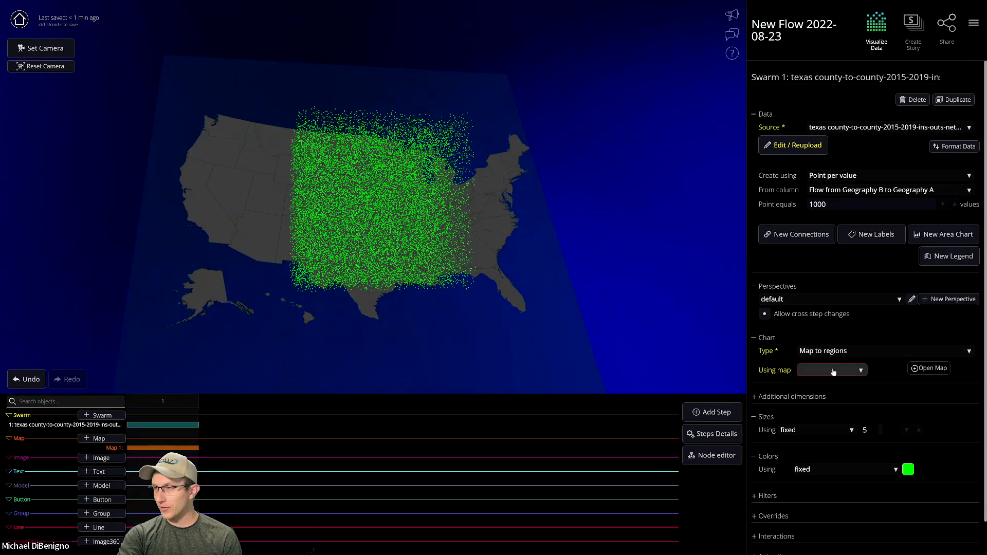
pyautogui.click(833, 370)
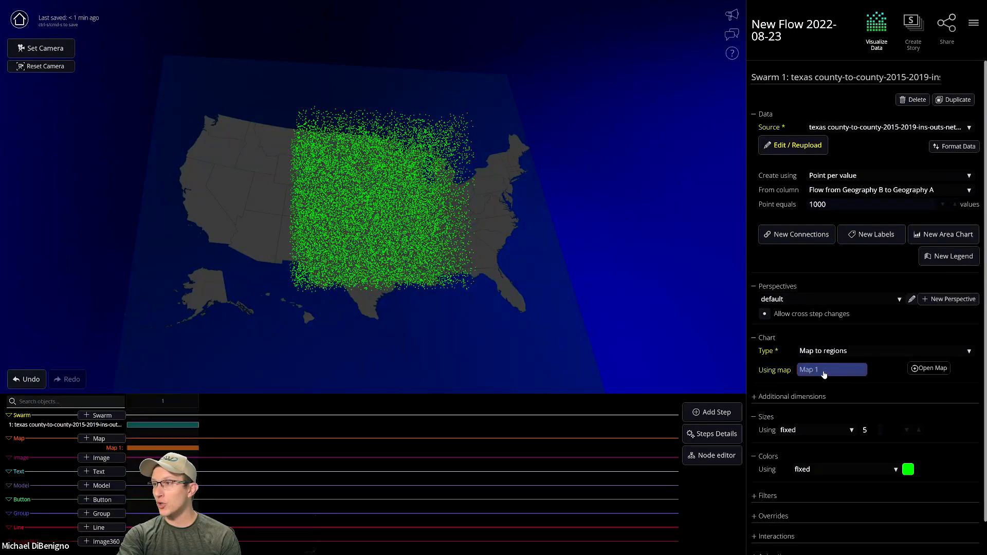
# Switch the swarm's chart type to Scatterplot and back to Random
pyautogui.click(832, 350)
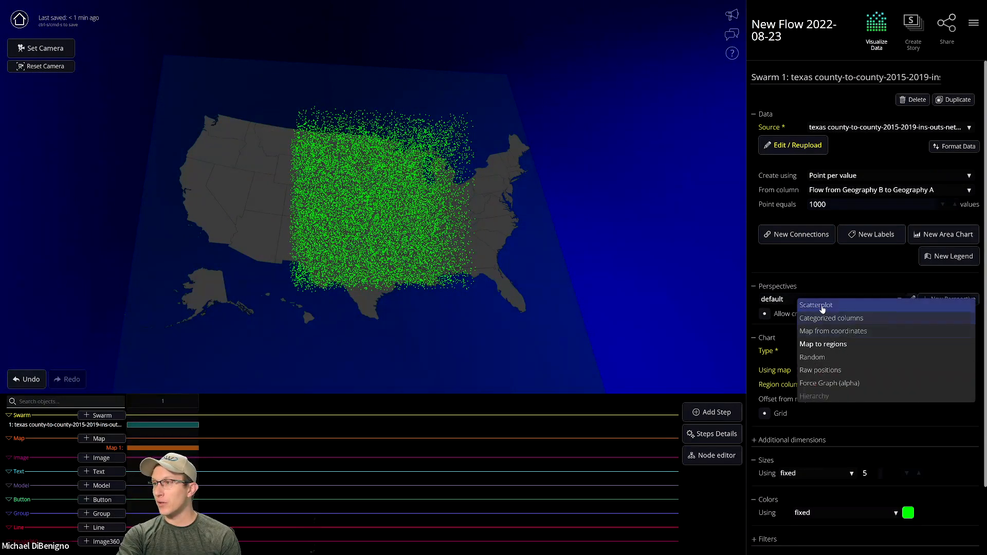
pyautogui.click(823, 306)
pyautogui.click(833, 351)
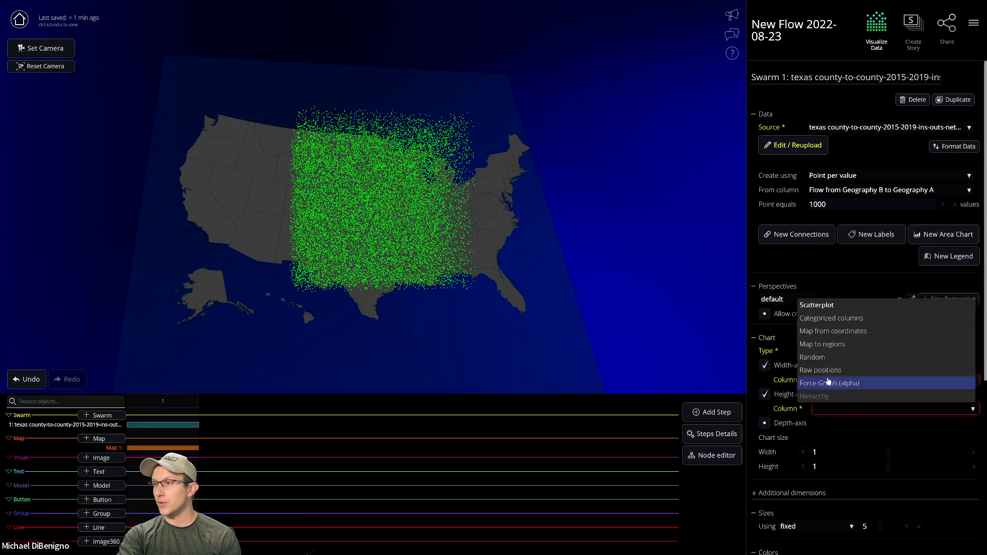
pyautogui.click(821, 358)
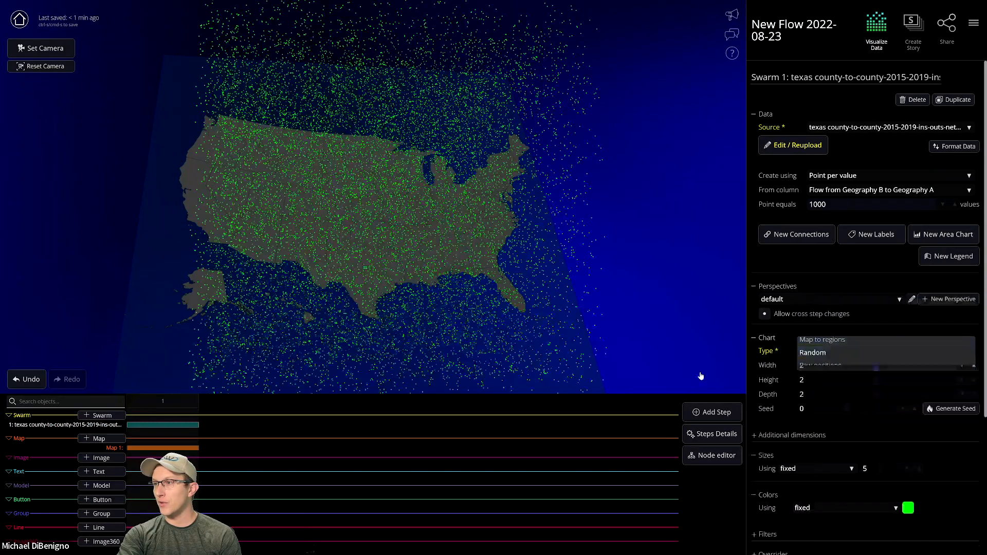
# Upload usa-counties.json from the TopoJSONs folder in the Google Drive's 3 Demo Media & Assets as Map 1's topology
pyautogui.click(162, 447)
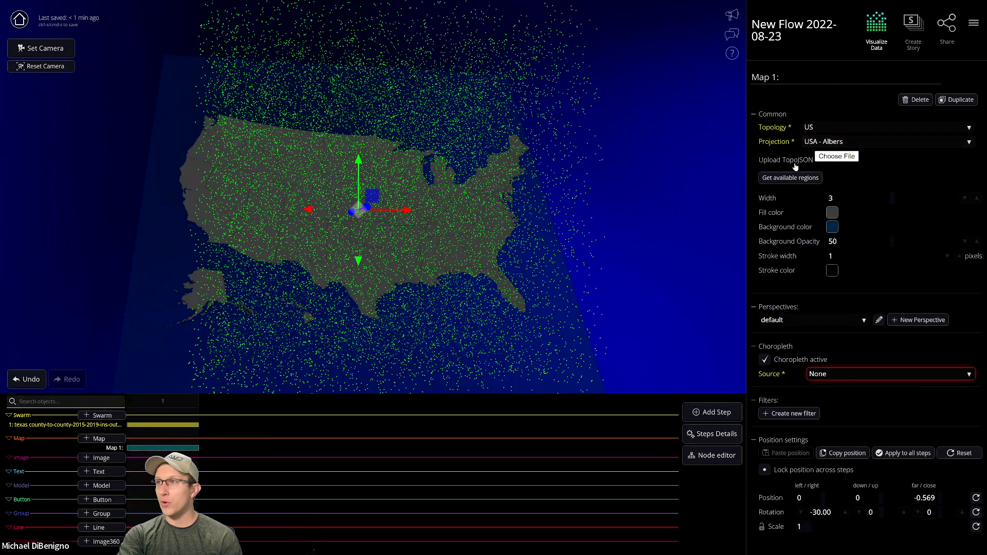
pyautogui.click(848, 161)
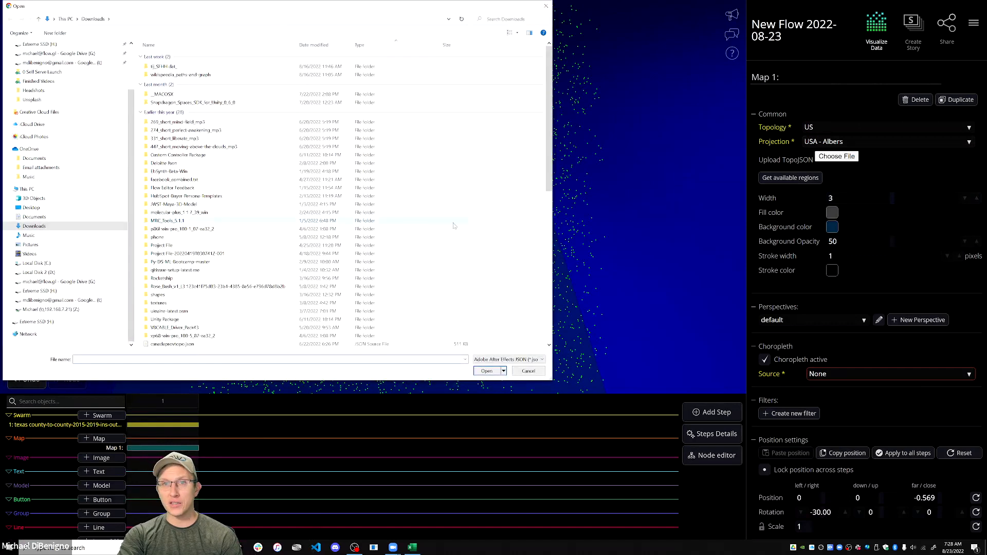
pyautogui.scroll(3, 33, 114)
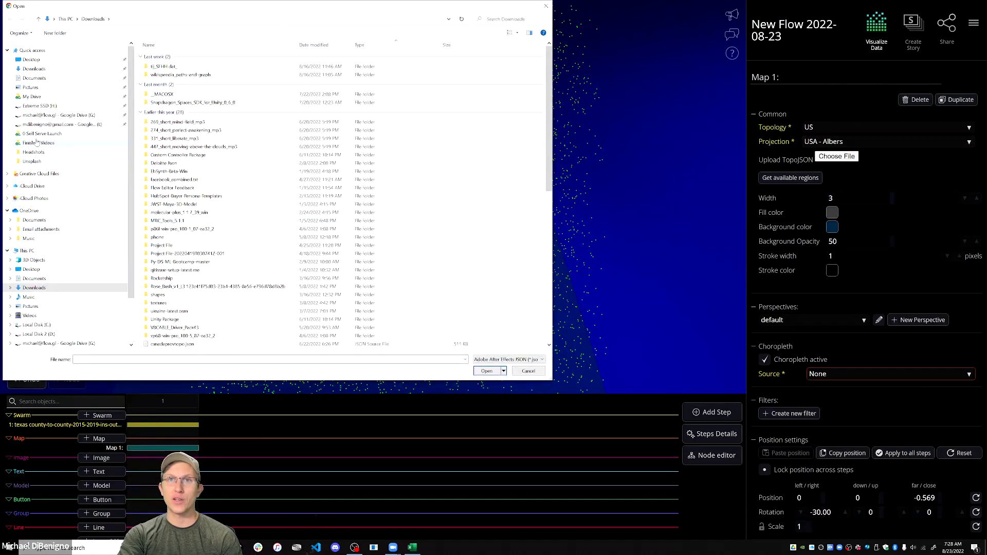
pyautogui.click(54, 116)
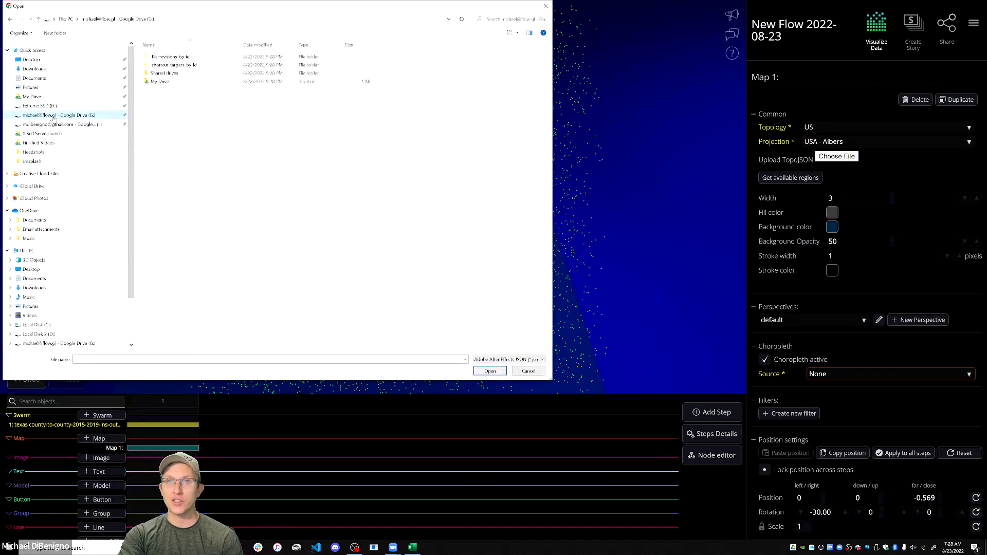
pyautogui.doubleClick(170, 81)
pyautogui.doubleClick(172, 106)
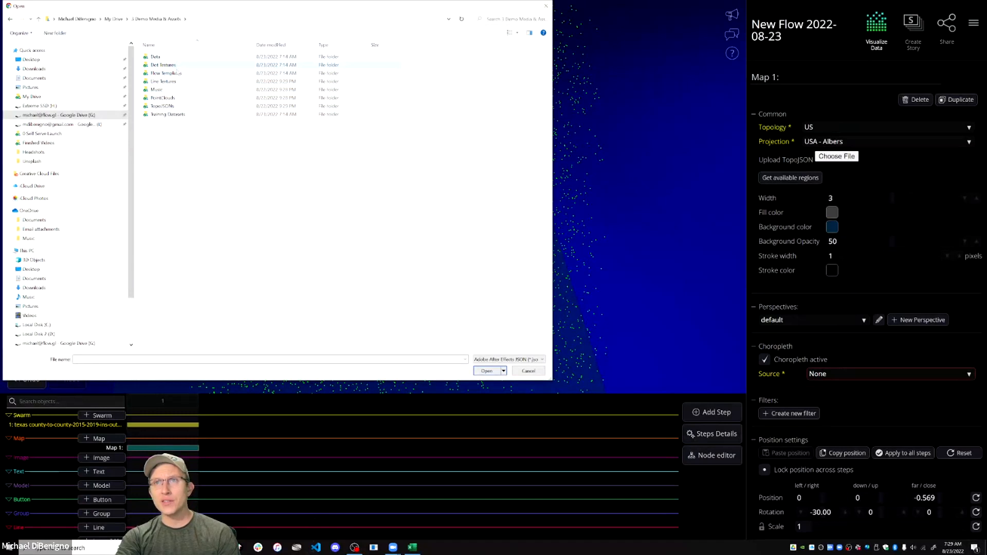
pyautogui.doubleClick(168, 106)
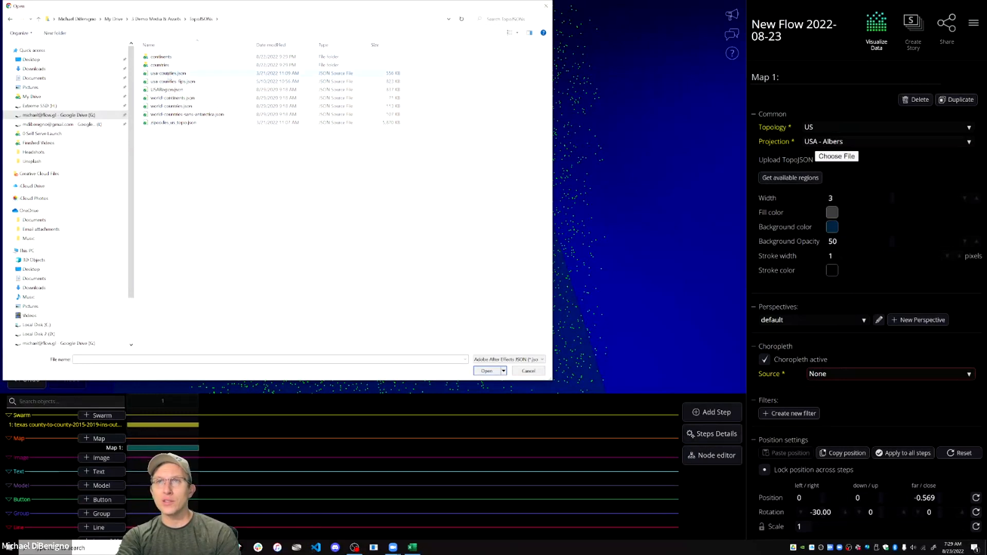
pyautogui.click(170, 73)
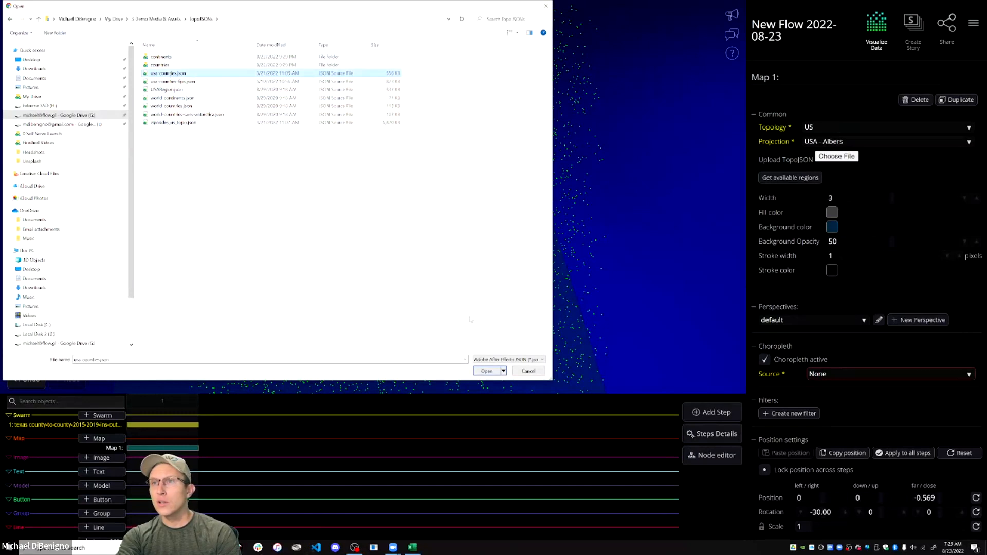
pyautogui.click(486, 370)
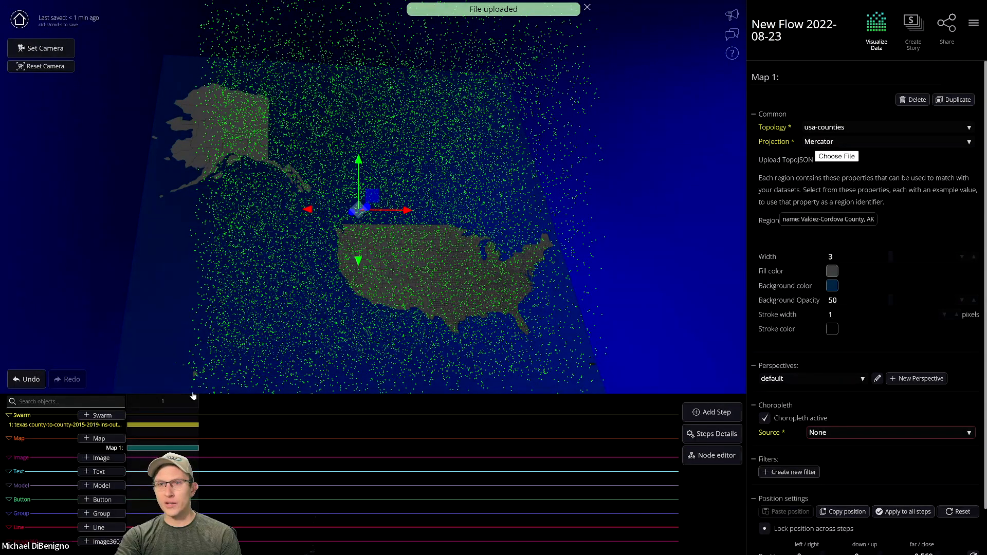
# Hide the Texas swarm and inspect the county boundaries on the map
pyautogui.click(131, 428)
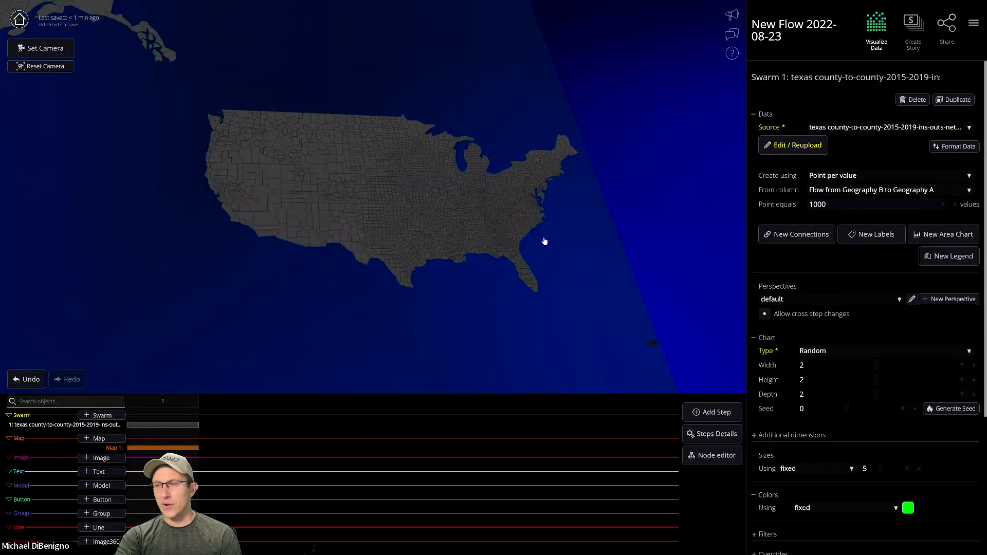
pyautogui.scroll(-3, 363, 240)
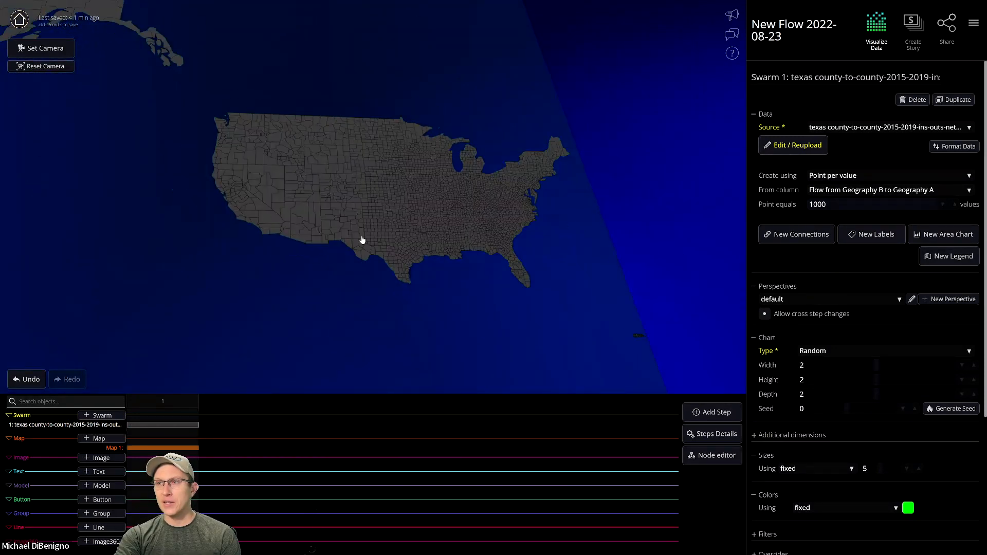
pyautogui.moveTo(390, 222); pyautogui.dragTo(258, 158)
pyautogui.scroll(4, 359, 232)
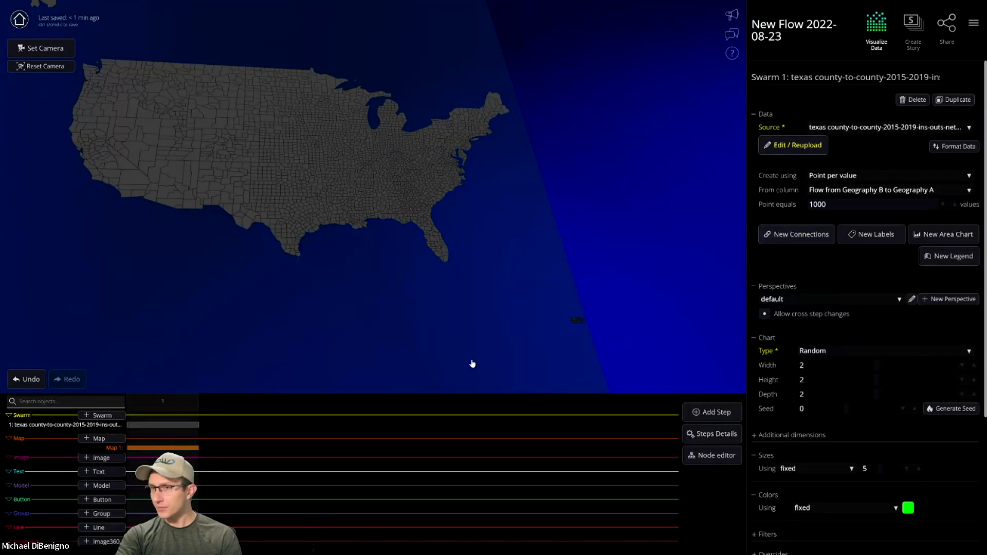
# Choose the name property as Map 1's region identifier and open its list of available regions in Excel
pyautogui.click(170, 449)
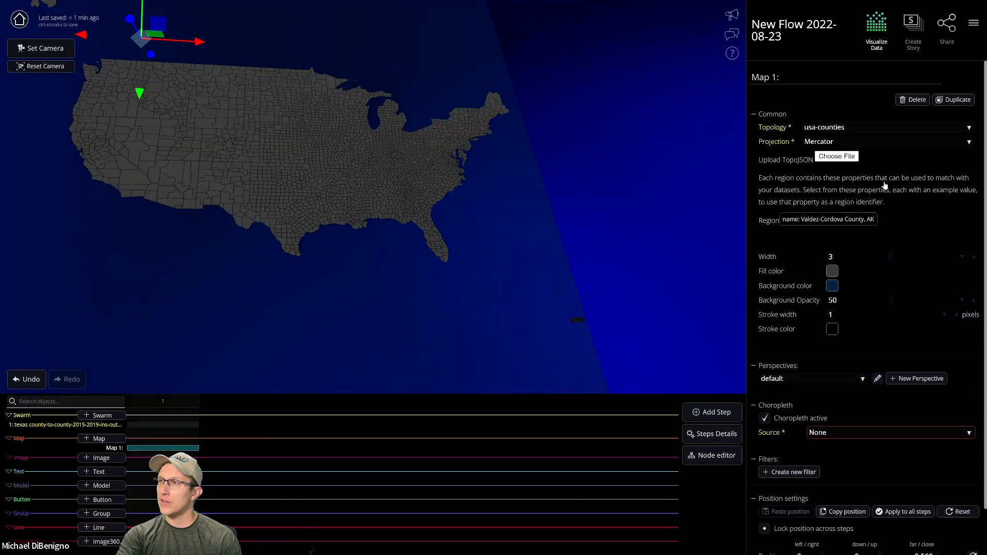
pyautogui.click(833, 224)
pyautogui.click(791, 237)
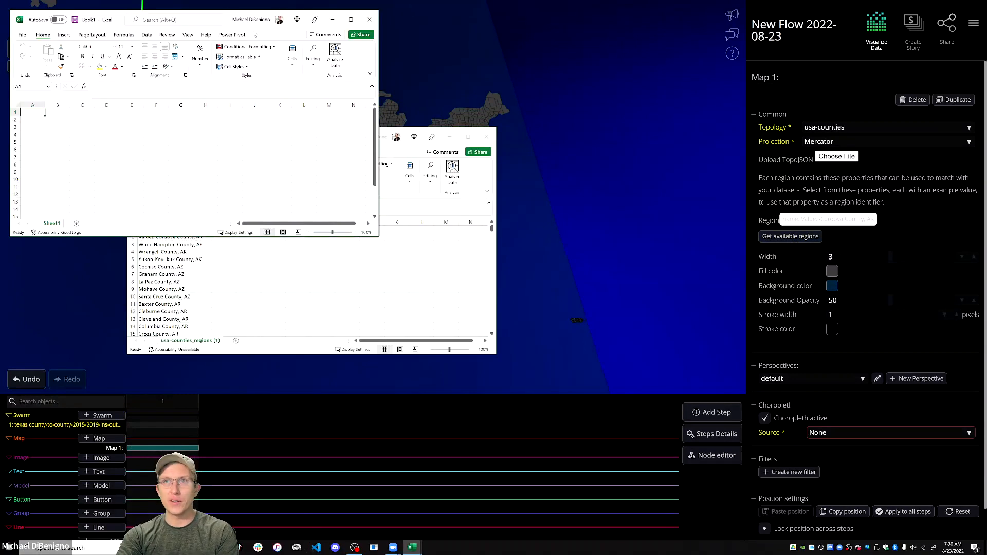
pyautogui.moveTo(568, 371); pyautogui.dragTo(567, 371)
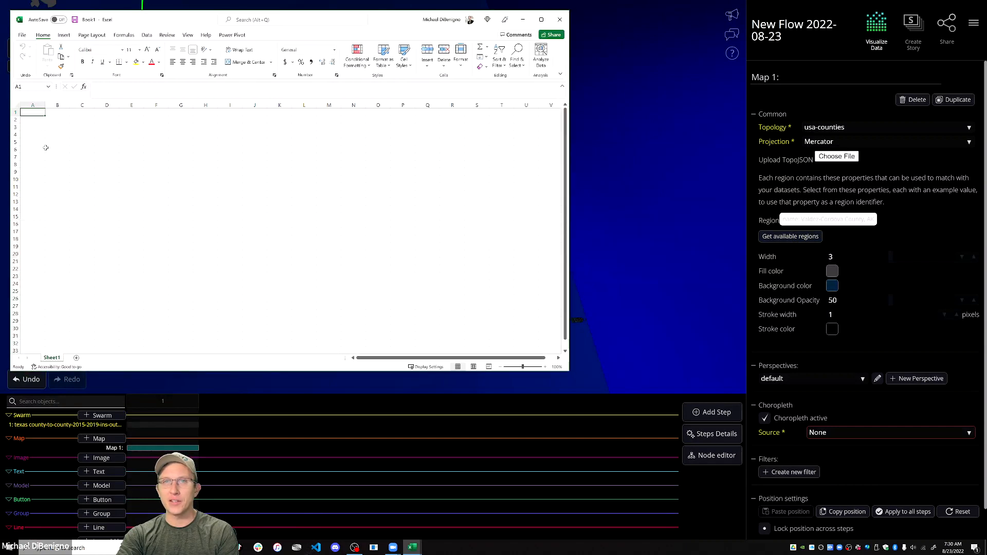
# Get Map 1's available regions and bring the usa-counties_regions CSV forward in Excel
pyautogui.rightClick(33, 112)
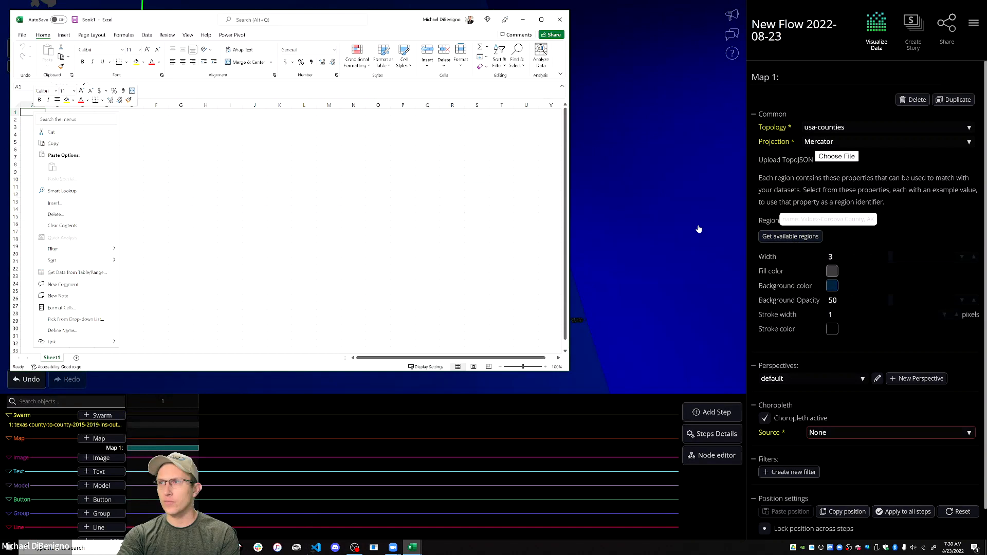
pyautogui.click(914, 208)
pyautogui.click(804, 237)
pyautogui.hotkey('alt', 'Tab')
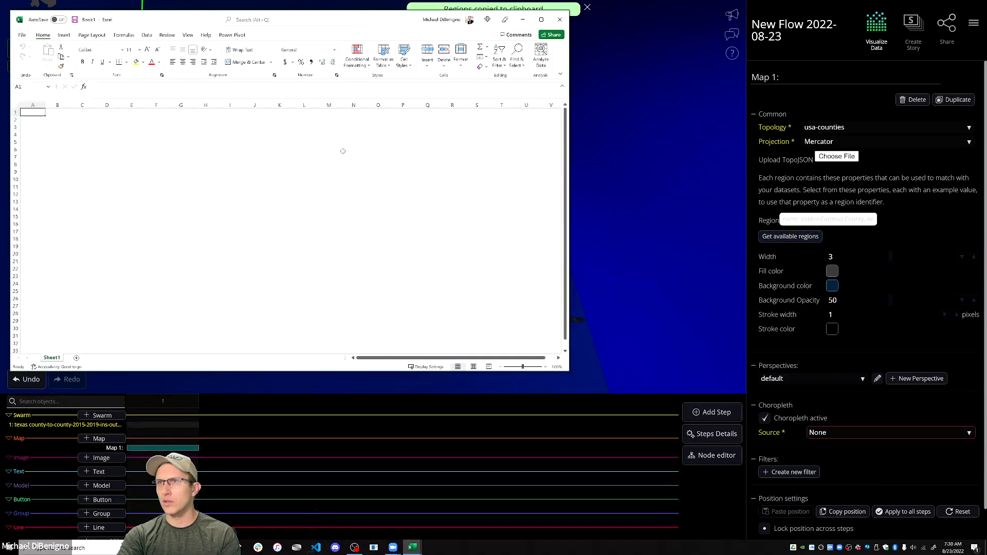
pyautogui.click(413, 548)
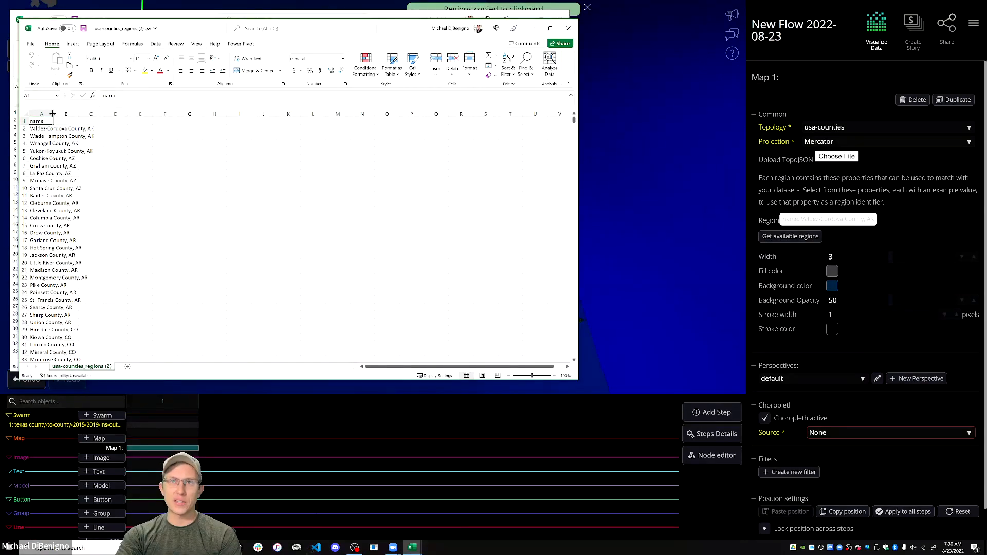
# Widen the name column, examine the county and state names down to the list's end, and close the Excel workbooks
pyautogui.moveTo(52, 113); pyautogui.dragTo(116, 113)
pyautogui.click(72, 167)
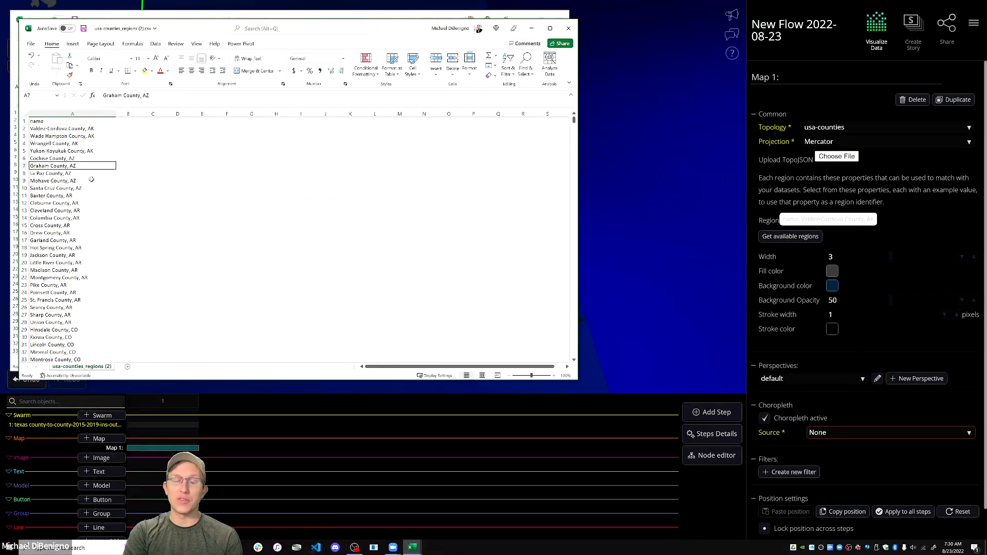
pyautogui.hotkey('ctrl', 'Down')
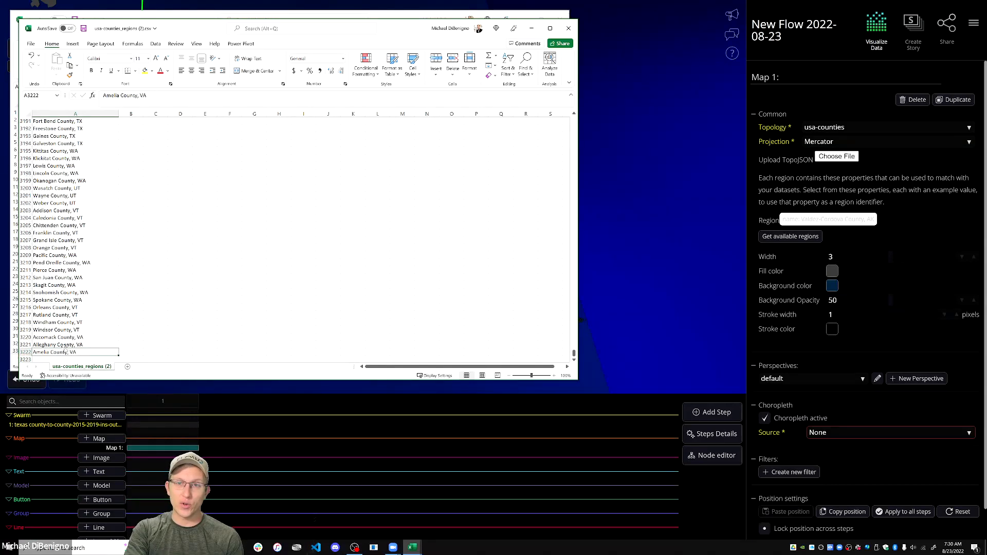
pyautogui.press('Down')
pyautogui.press('Up')
pyautogui.press('Up')
pyautogui.press('Up')
pyautogui.press('Up')
pyautogui.press('Up')
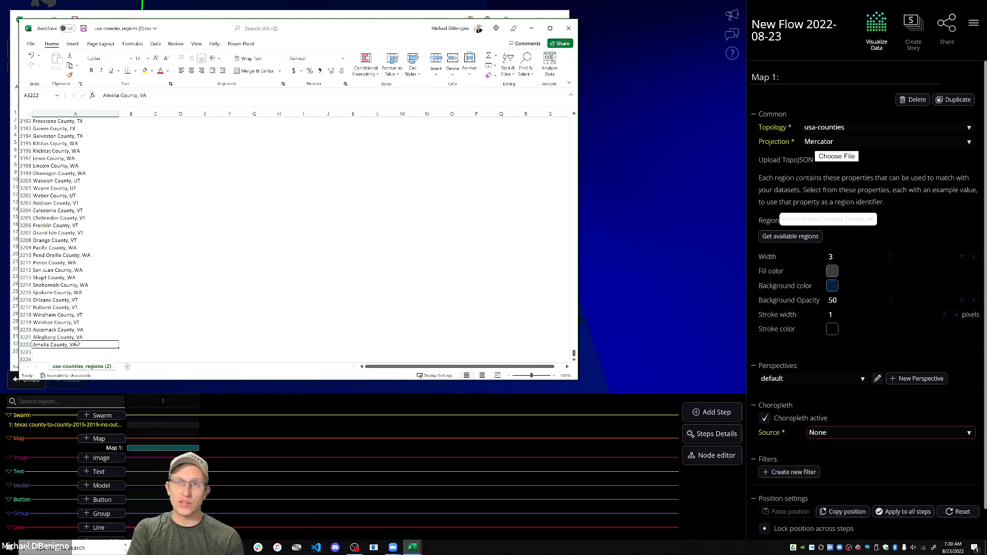
pyautogui.click(57, 256)
pyautogui.click(77, 150)
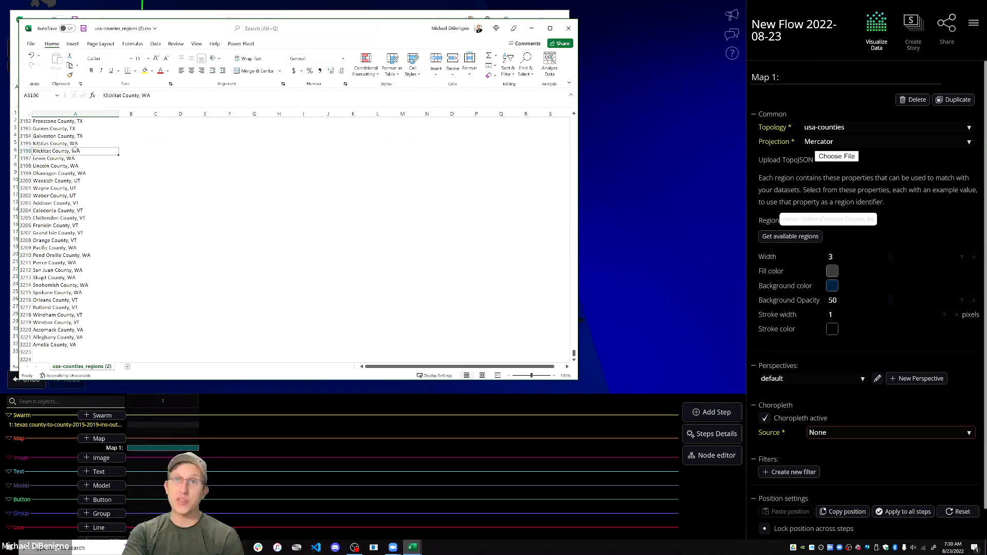
pyautogui.click(572, 31)
pyautogui.click(469, 281)
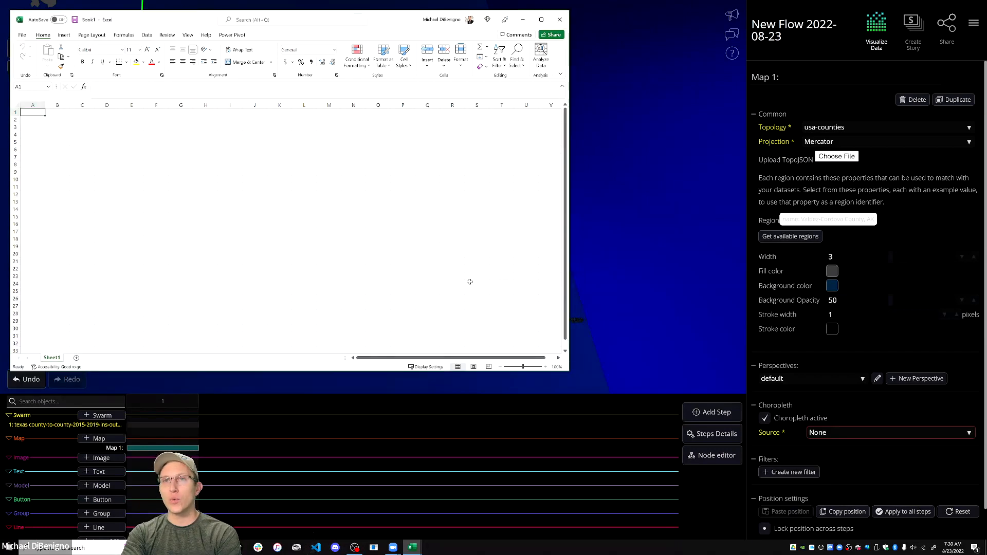
pyautogui.click(560, 19)
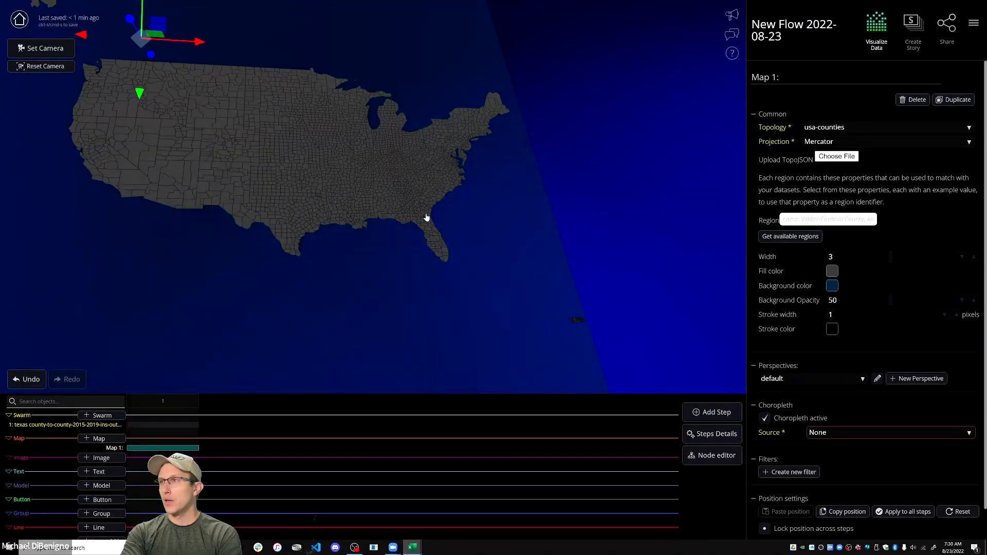
# Upload usa-counties-fips.json from the TopoJSONs folder as Map 1's topology
pyautogui.click(837, 157)
pyautogui.click(200, 83)
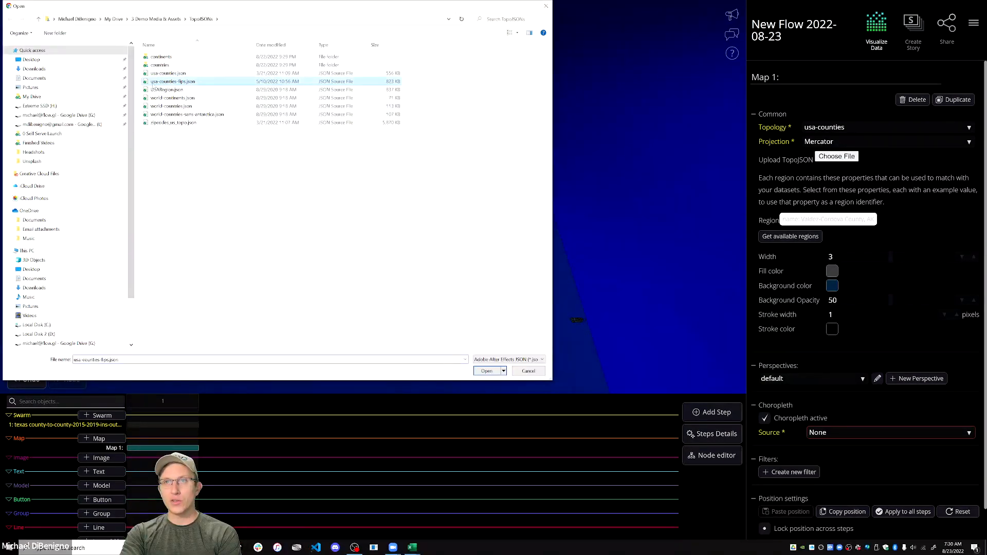
pyautogui.click(487, 371)
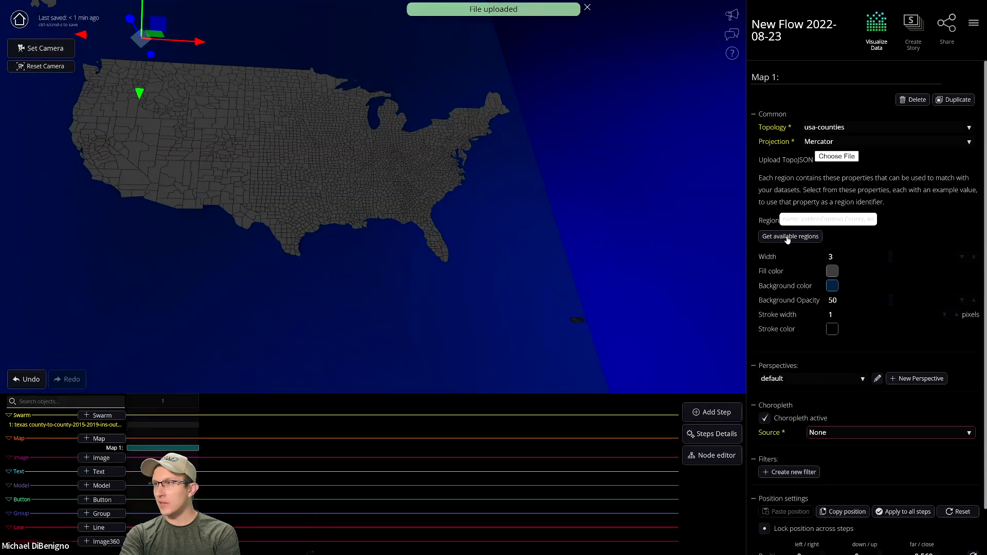
# Get the available regions of the usa-counties-fips topology and open usa-counties-fips_regions.csv in an enlarged Excel window
pyautogui.click(801, 240)
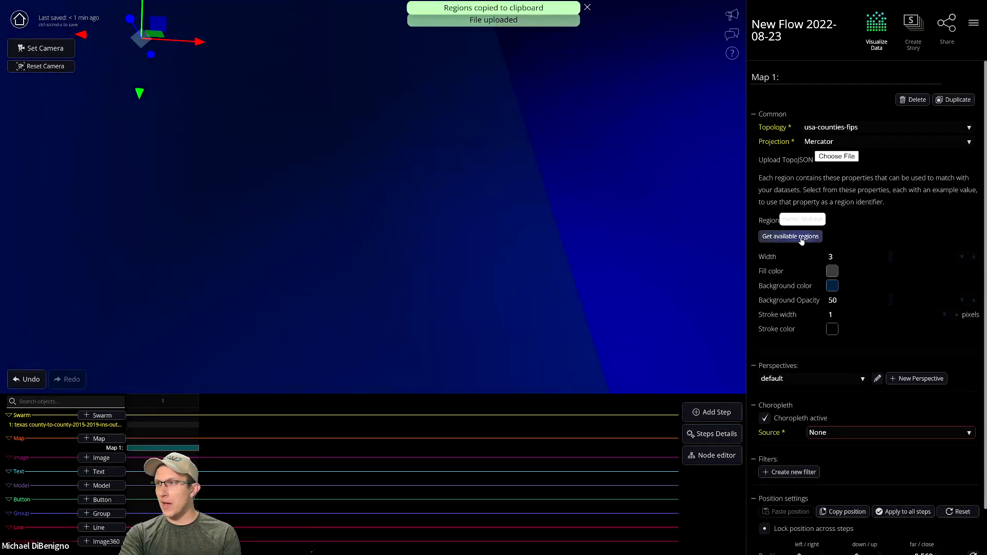
pyautogui.hotkey('alt', 'Tab')
pyautogui.hotkey('alt', 'Tab')
pyautogui.hotkey('alt', 'Tab')
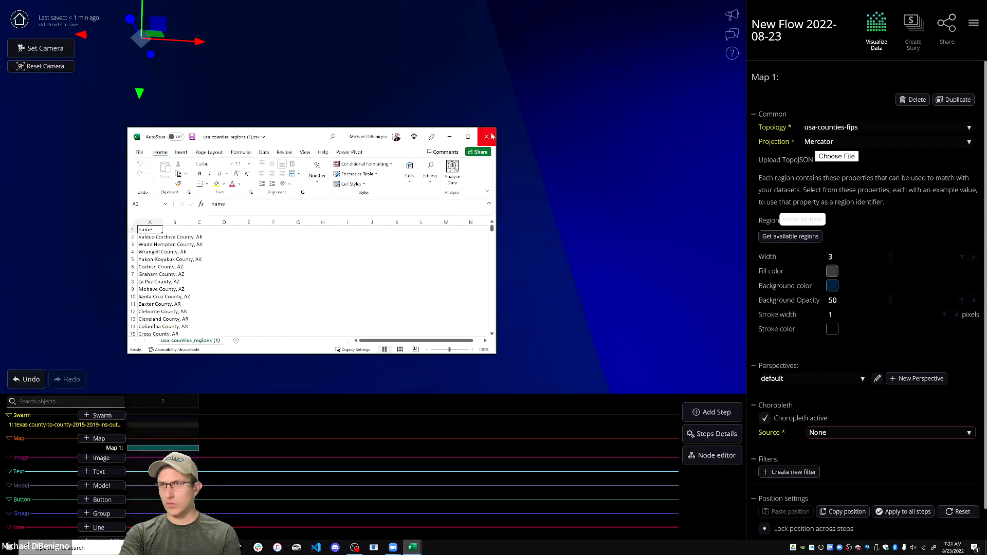
pyautogui.click(489, 137)
pyautogui.click(156, 165)
pyautogui.moveTo(380, 237); pyautogui.dragTo(585, 415)
# Compare the region IDs with the FIPS codes in the Texas county-to-county CSV, then close both workbooks
pyautogui.click(63, 126)
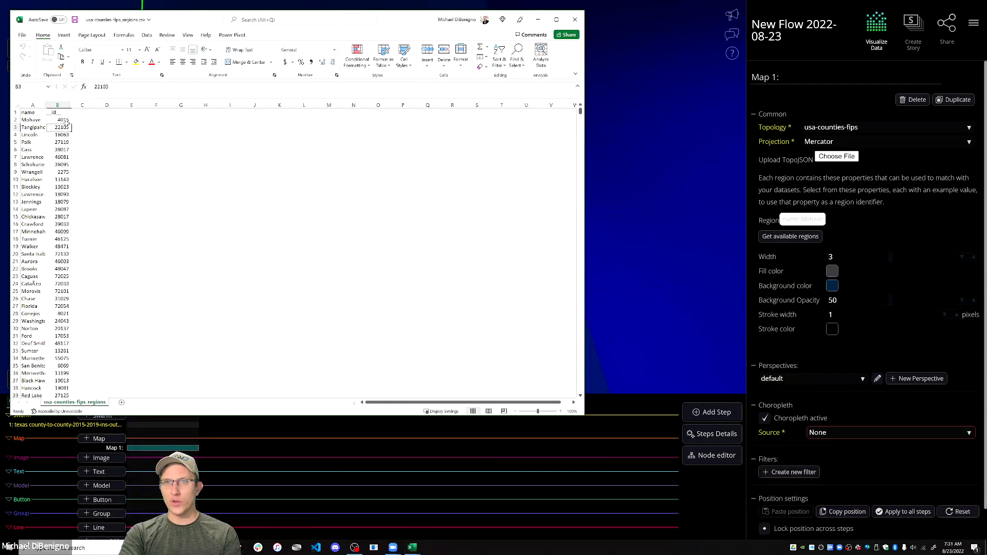
pyautogui.click(60, 112)
pyautogui.click(56, 129)
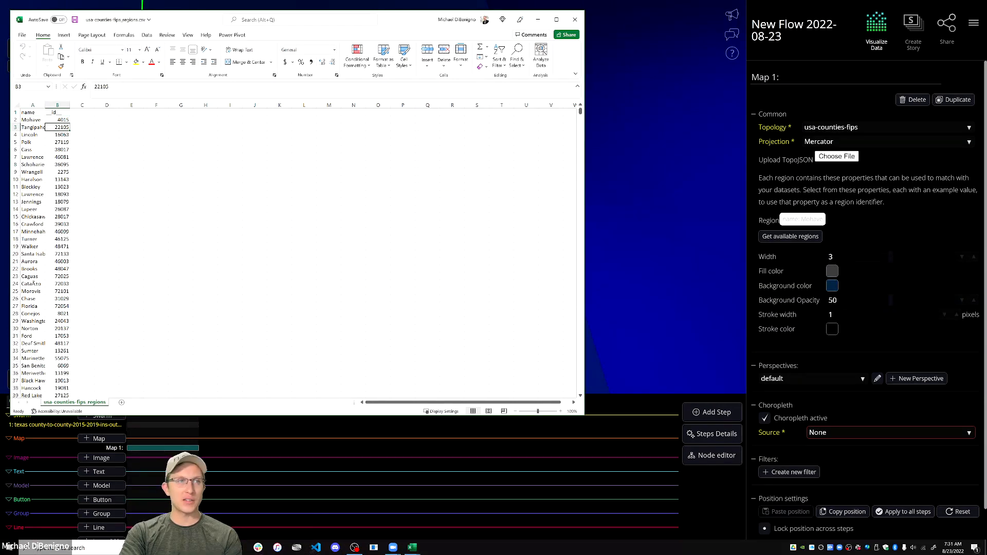
pyautogui.moveTo(0, 193); pyautogui.dragTo(416, 114)
pyautogui.click(263, 251)
pyautogui.click(278, 236)
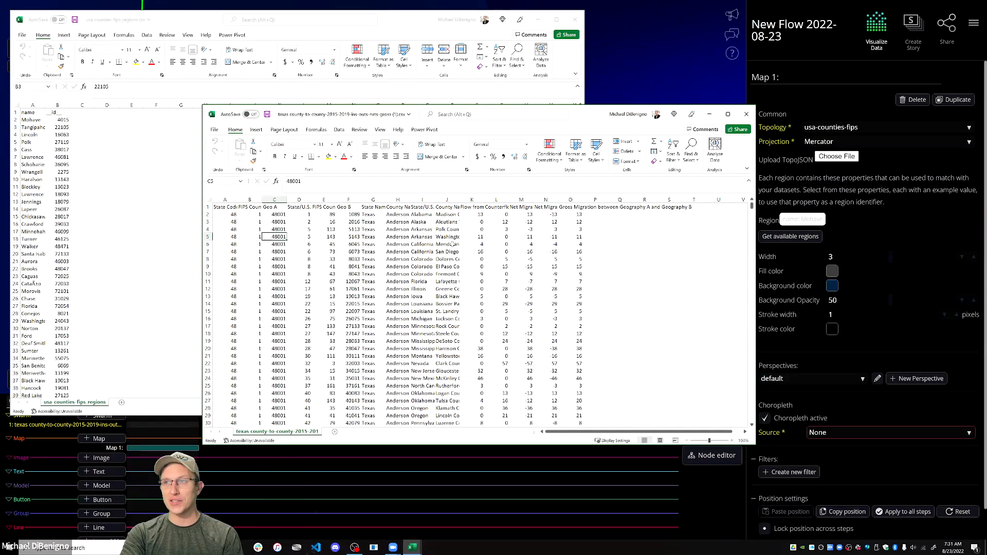
pyautogui.click(443, 222)
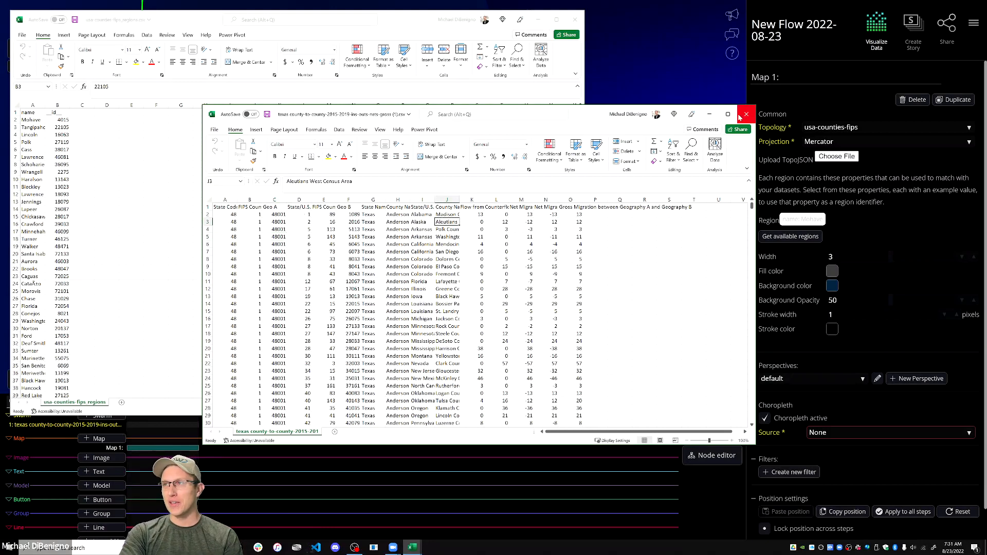
pyautogui.click(421, 31)
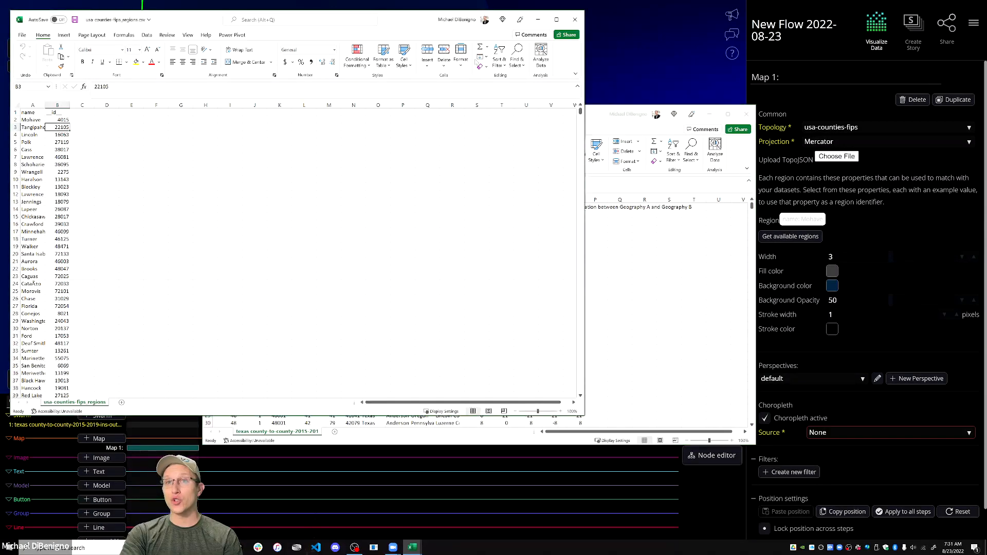
pyautogui.click(650, 337)
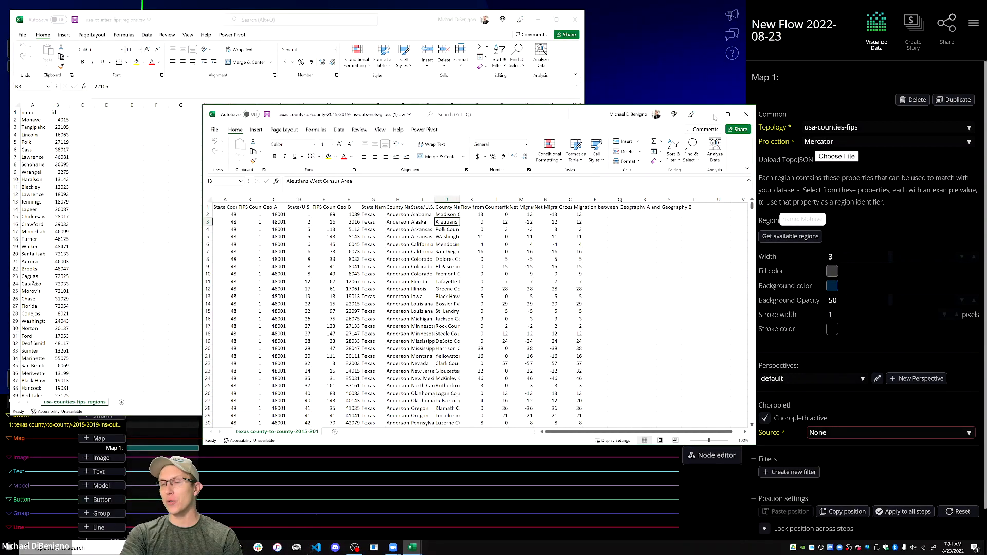
pyautogui.click(746, 114)
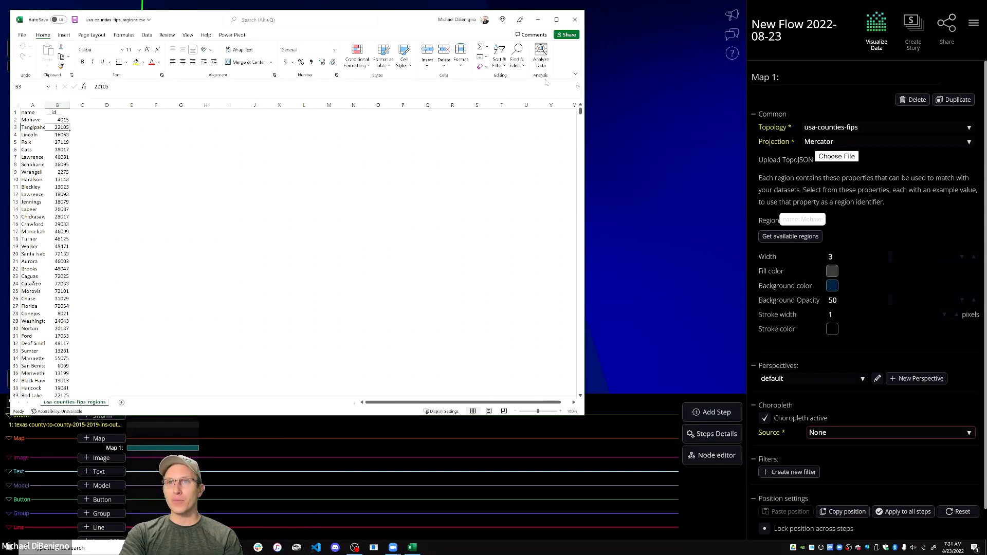
pyautogui.click(575, 19)
# Set Map 1's projection to Sphere
pyautogui.scroll(-8, 399, 275)
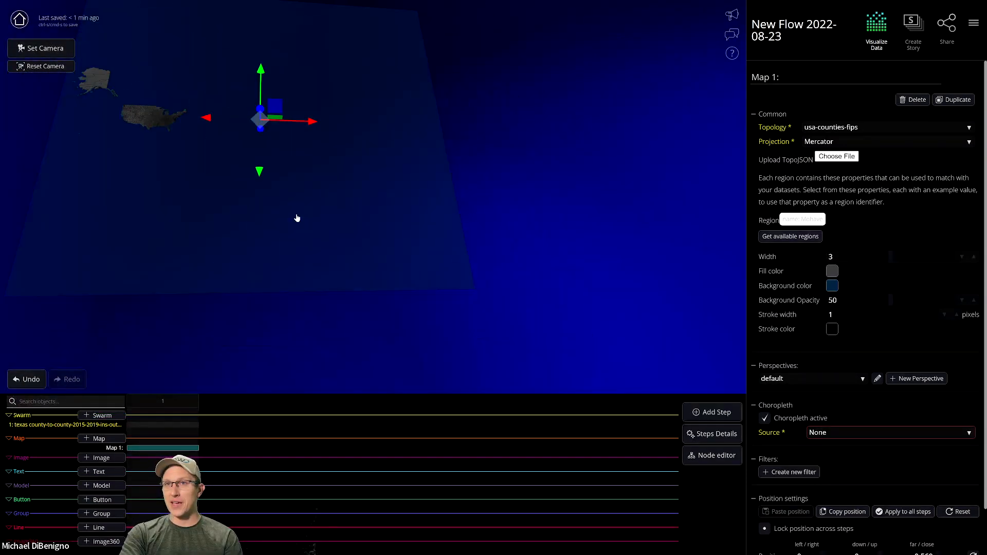
pyautogui.scroll(3, 340, 288)
pyautogui.click(881, 142)
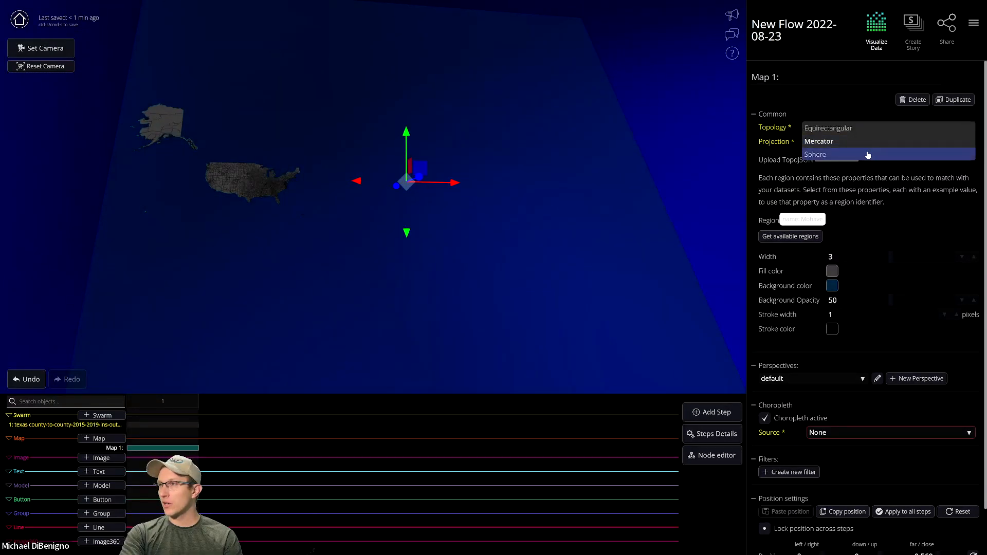
pyautogui.click(867, 154)
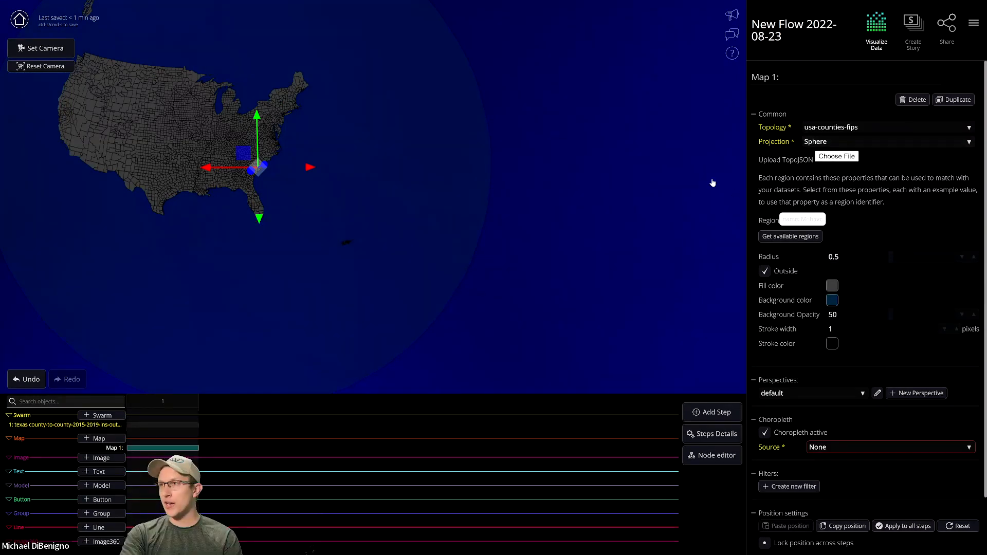
# Set the spherical map's radius to 1.5 and reset the camera
pyautogui.click(864, 257)
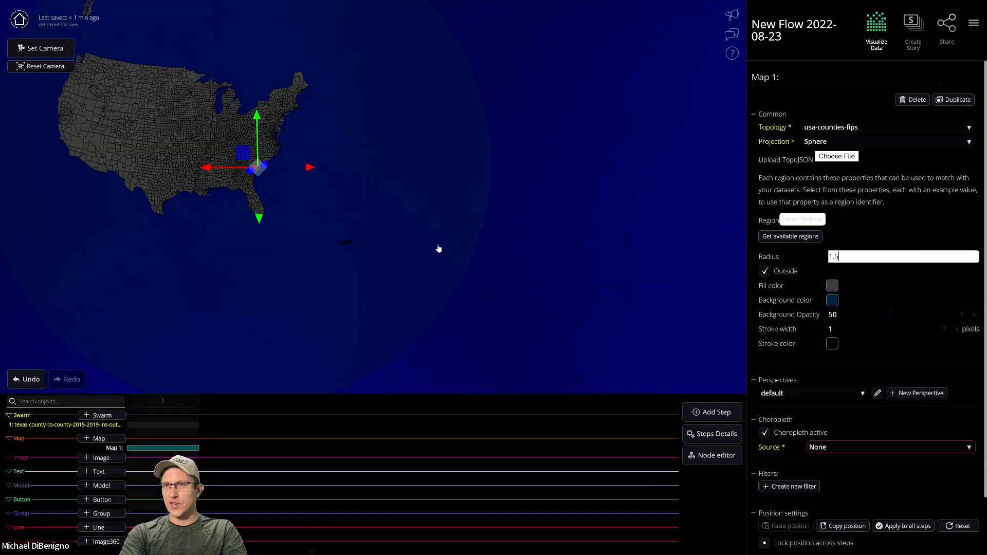
pyautogui.press('Return')
pyautogui.scroll(-10, 621, 287)
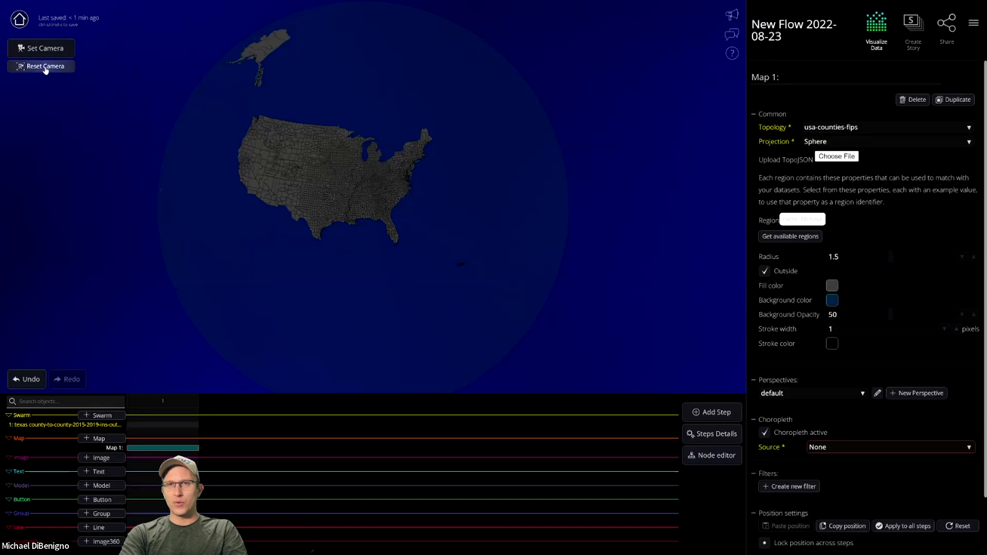
pyautogui.click(41, 68)
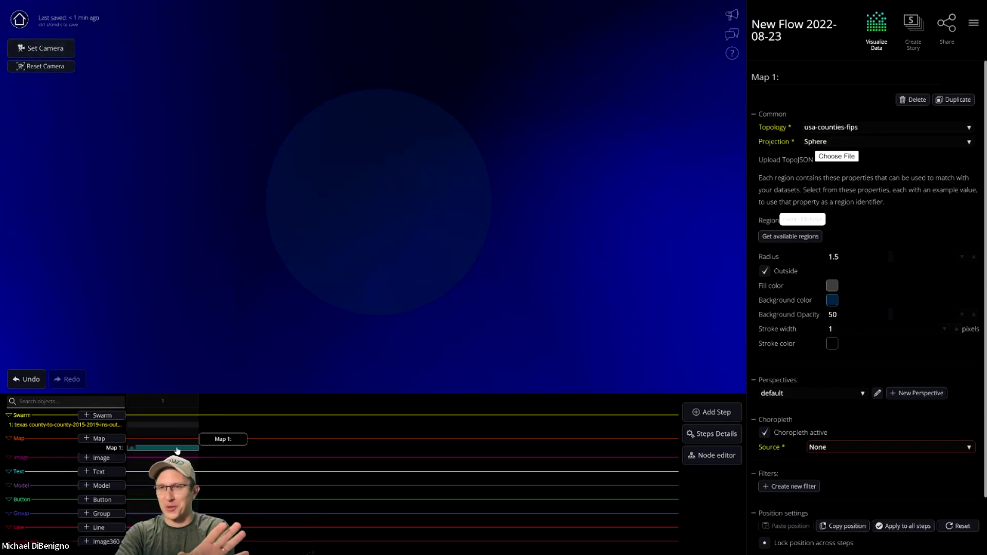
# Reset Map 1's rotation and turn the globe about its vertical axis to about -176.34 so the United States faces the camera
pyautogui.scroll(-1, 882, 432)
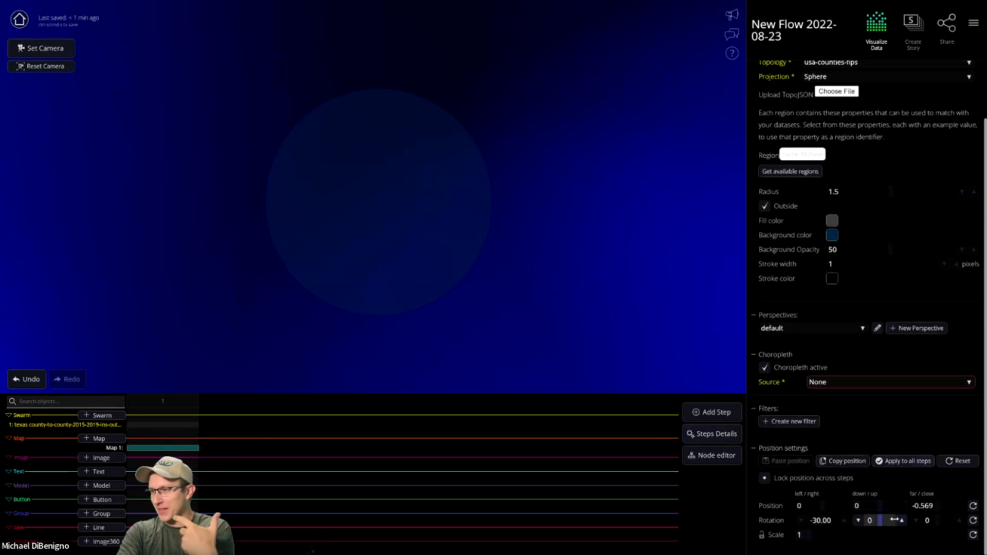
pyautogui.click(974, 521)
pyautogui.moveTo(882, 523); pyautogui.dragTo(803, 521)
pyautogui.moveTo(868, 522)
pyautogui.mouseDown()
pyautogui.moveTo(889, 523)
pyautogui.moveTo(876, 531)
pyautogui.mouseUp()
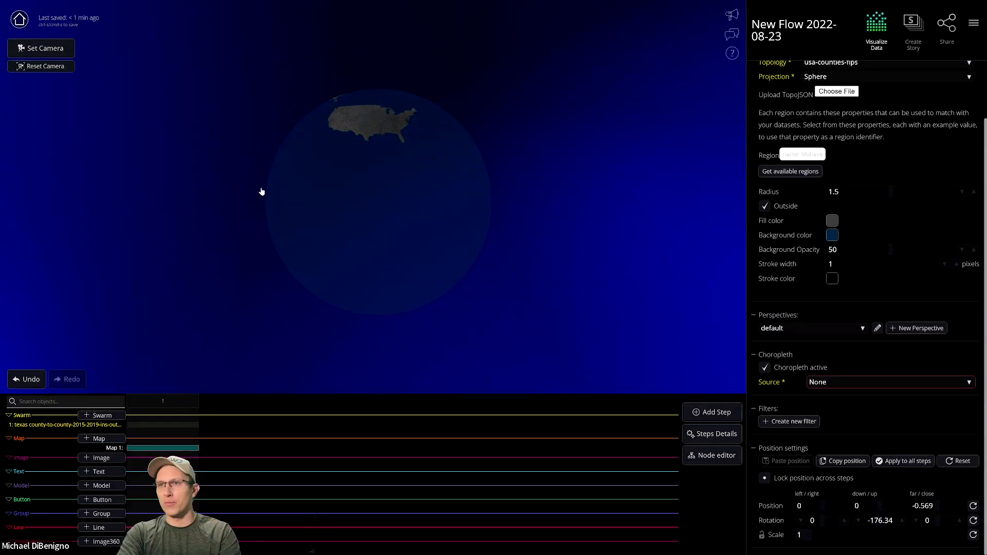
# Reposition the globe to about -0.585 down/up and -0.985 far/close, framing the contiguous United States
pyautogui.scroll(3, 336, 205)
pyautogui.moveTo(326, 169); pyautogui.dragTo(338, 286, button='right')
pyautogui.scroll(4, 332, 281)
pyautogui.scroll(-6, 339, 288)
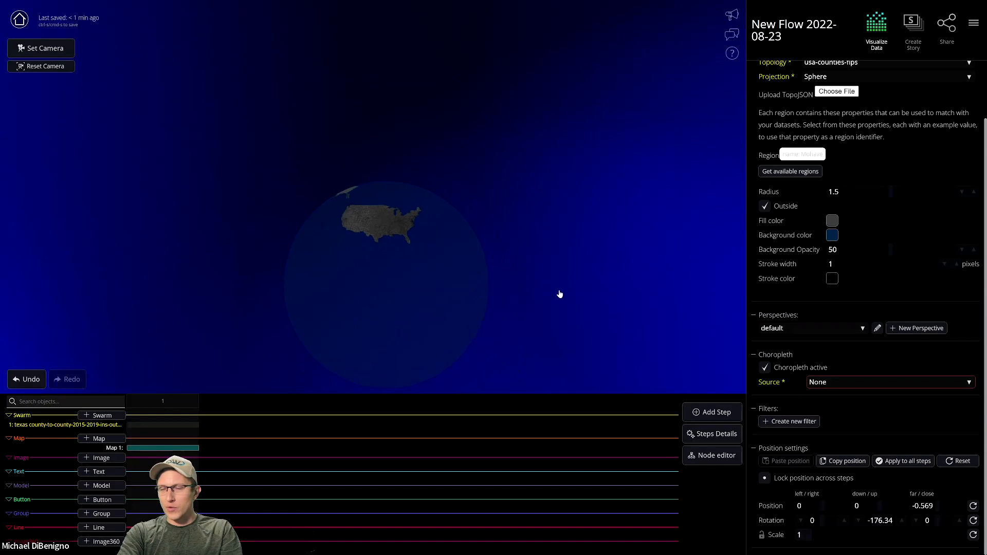
pyautogui.click(191, 426)
pyautogui.click(180, 449)
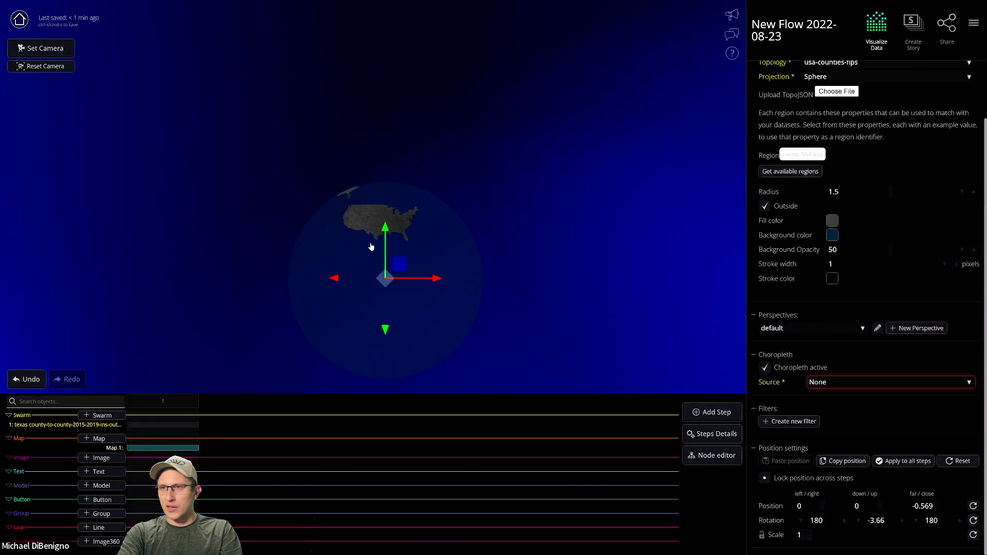
pyautogui.moveTo(371, 247); pyautogui.dragTo(367, 276)
pyautogui.moveTo(596, 311); pyautogui.dragTo(458, 322)
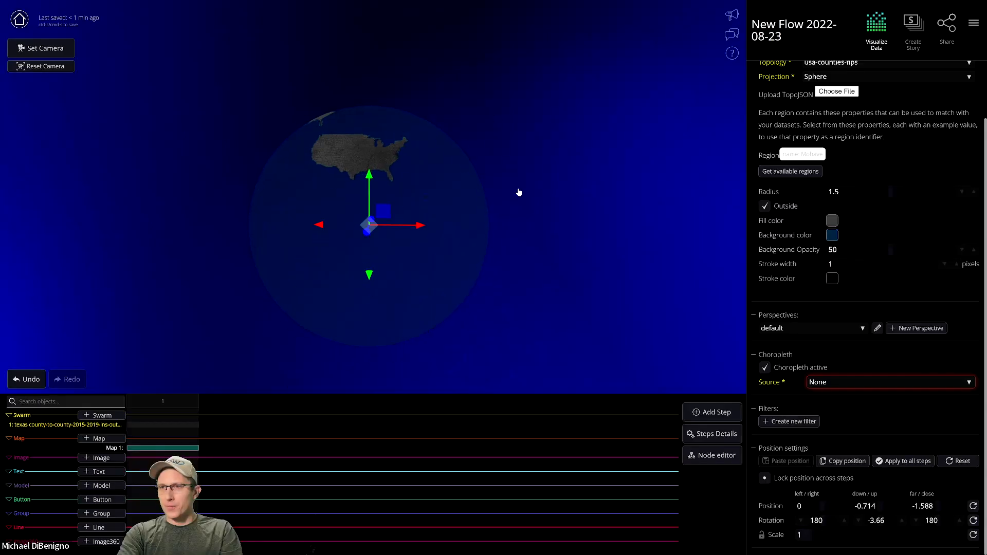
pyautogui.moveTo(518, 192); pyautogui.dragTo(531, 232)
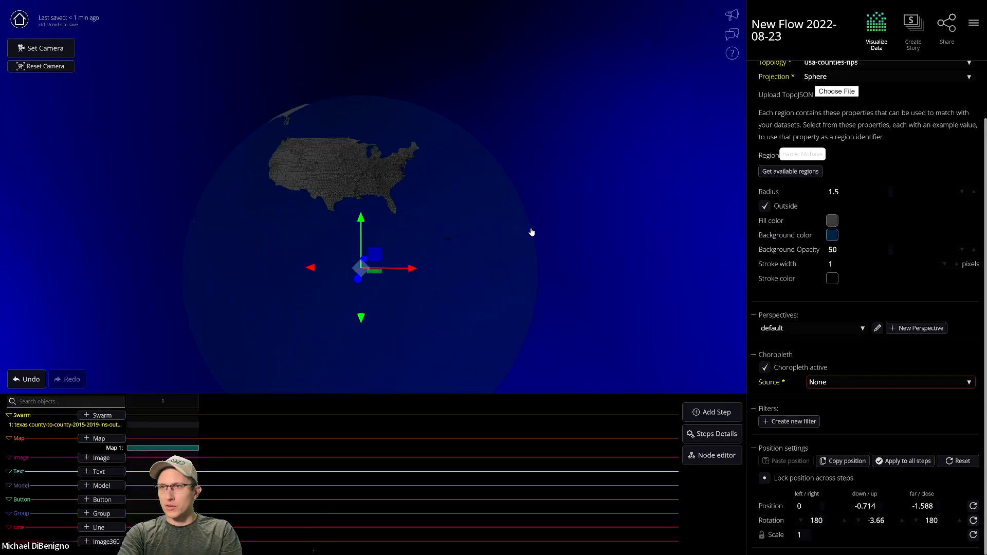
pyautogui.scroll(5, 531, 232)
pyautogui.moveTo(334, 260); pyautogui.dragTo(320, 301)
pyautogui.moveTo(331, 239); pyautogui.dragTo(324, 217)
pyautogui.moveTo(476, 196); pyautogui.dragTo(504, 250, button='right')
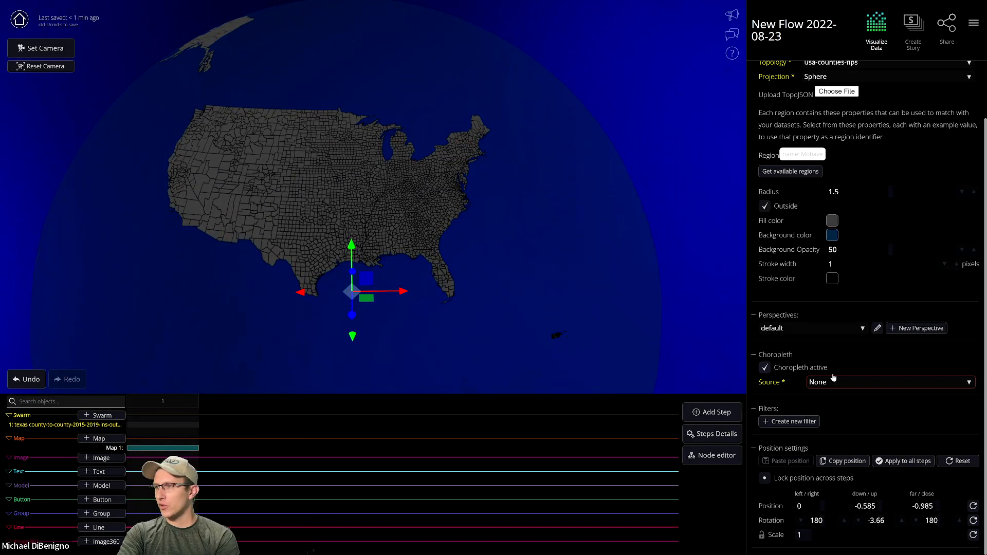
# Change the Texas county-to-county swarm's chart type to Map to regions, using Map 1
pyautogui.click(155, 425)
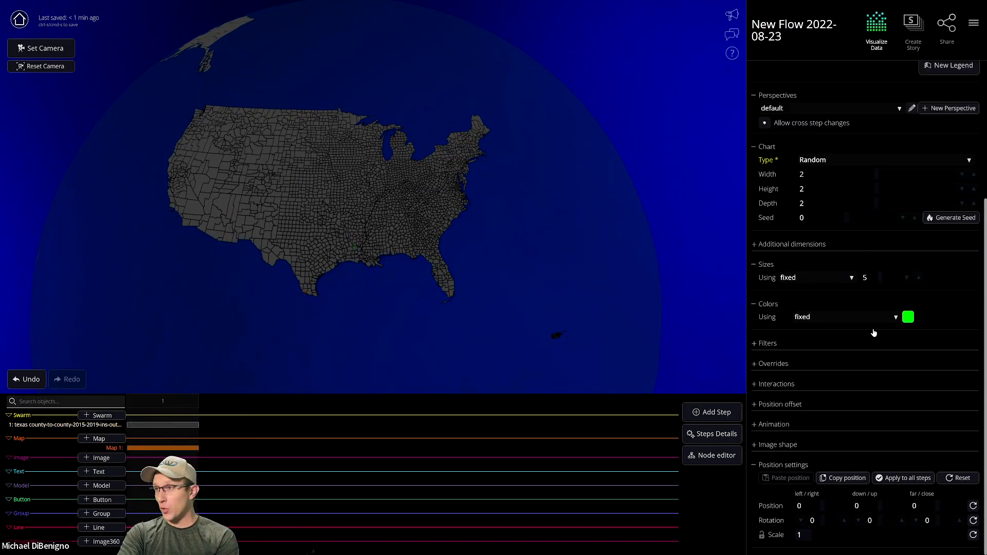
pyautogui.scroll(4, 874, 333)
pyautogui.click(844, 352)
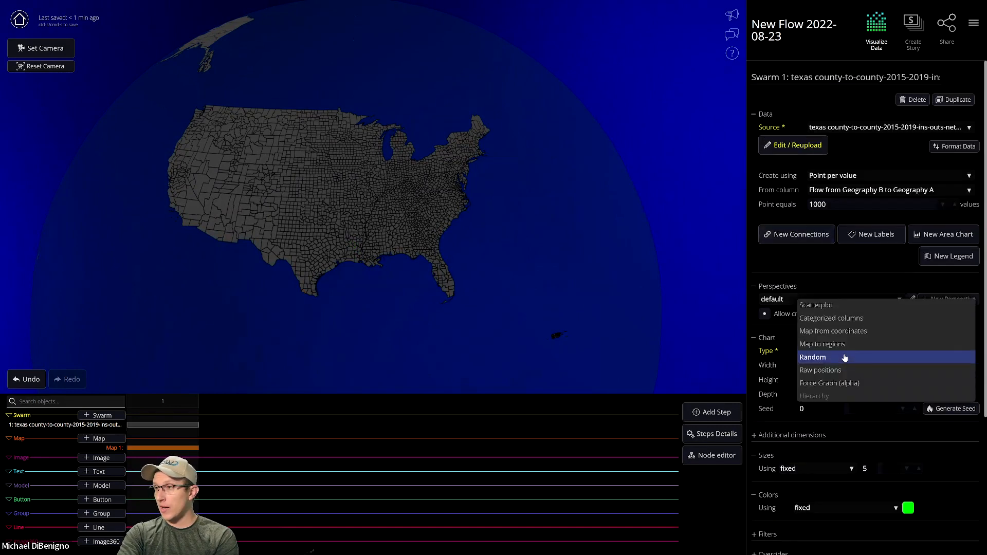
pyautogui.click(836, 348)
pyautogui.click(825, 370)
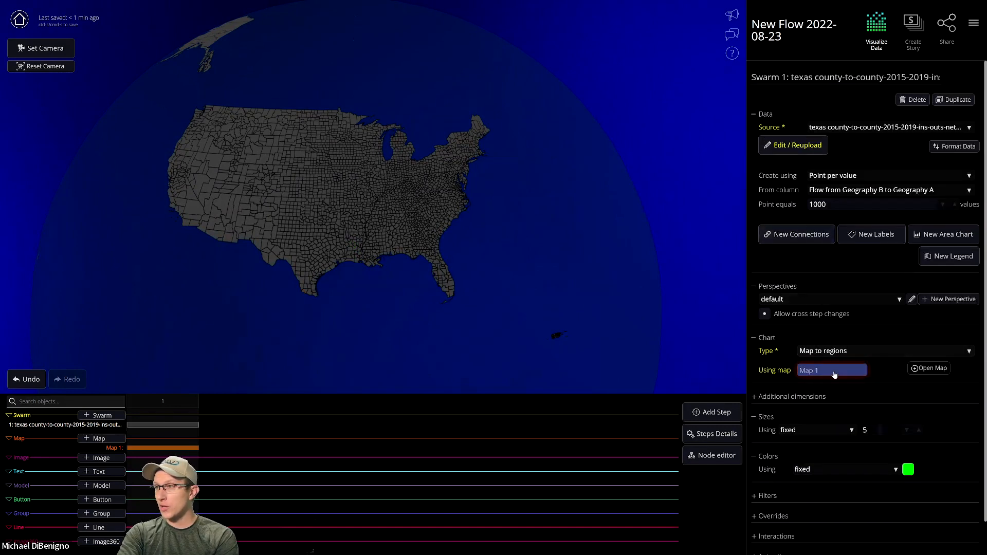
pyautogui.click(821, 371)
# Try FIPS County Code of Geography A as the swarm's region column
pyautogui.click(834, 387)
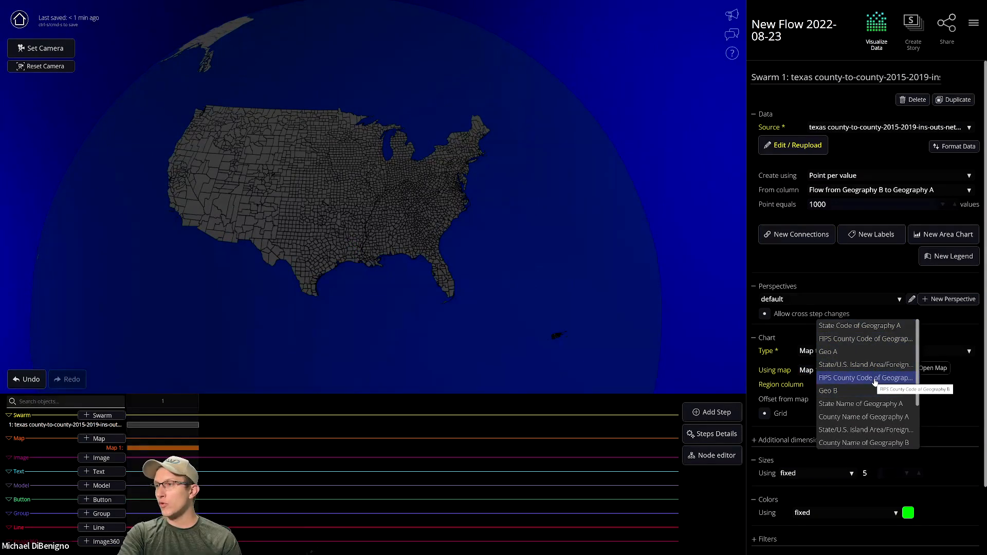
pyautogui.scroll(-3, 866, 404)
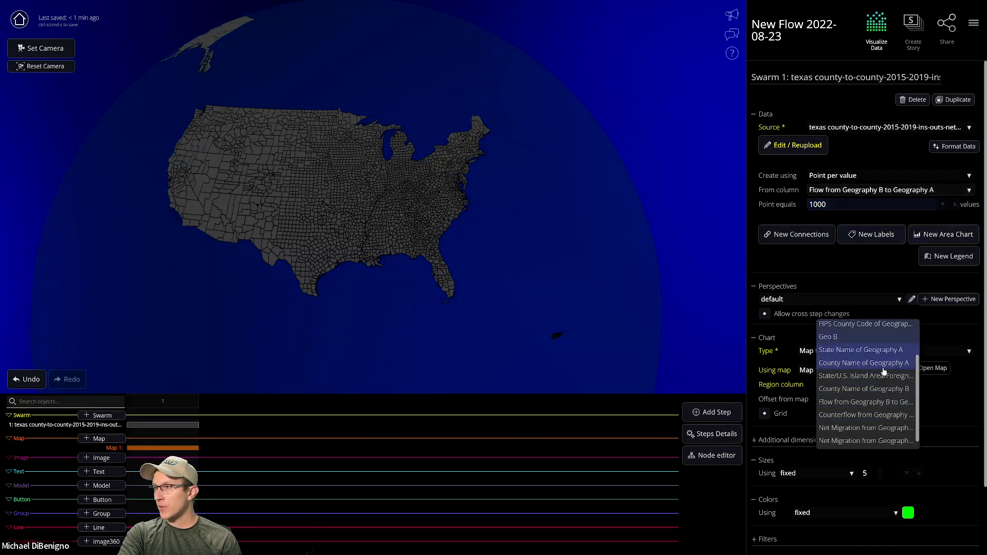
pyautogui.scroll(3, 864, 337)
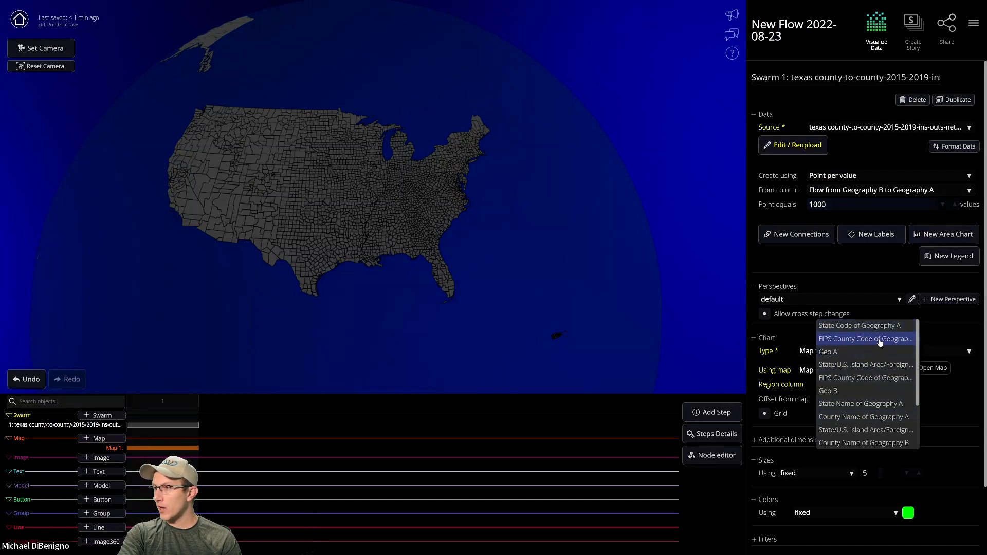
pyautogui.click(866, 339)
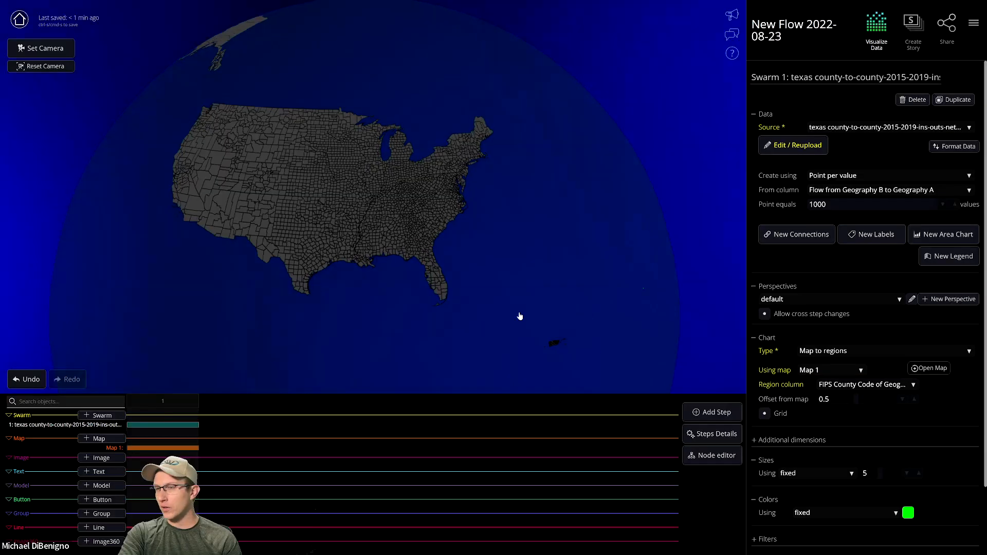
# Set the swarm's offset from the map to 0.6 and enable its grid with a spacing of 0.4
pyautogui.moveTo(520, 316); pyautogui.dragTo(475, 316)
pyautogui.scroll(-7, 617, 349)
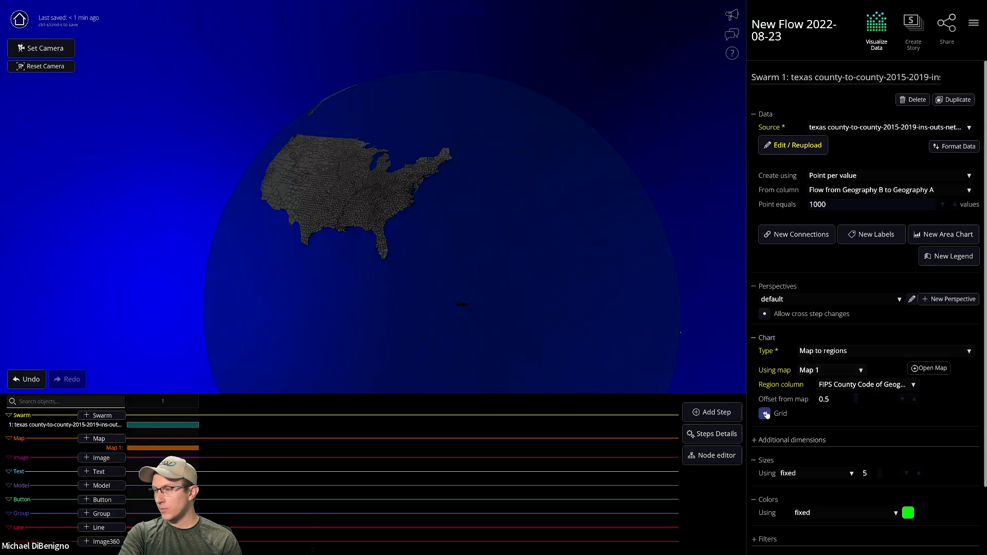
pyautogui.click(914, 399)
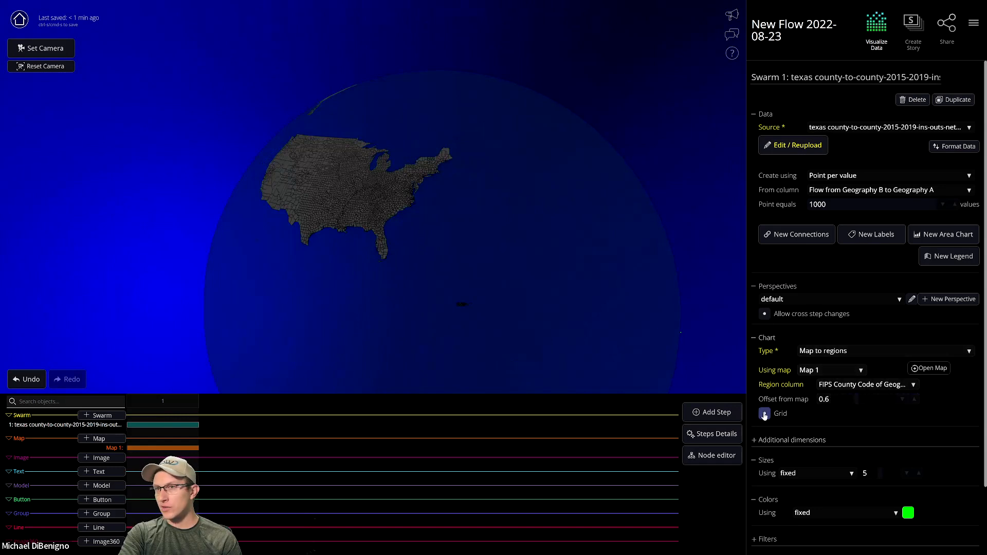
pyautogui.moveTo(639, 340); pyautogui.dragTo(641, 332)
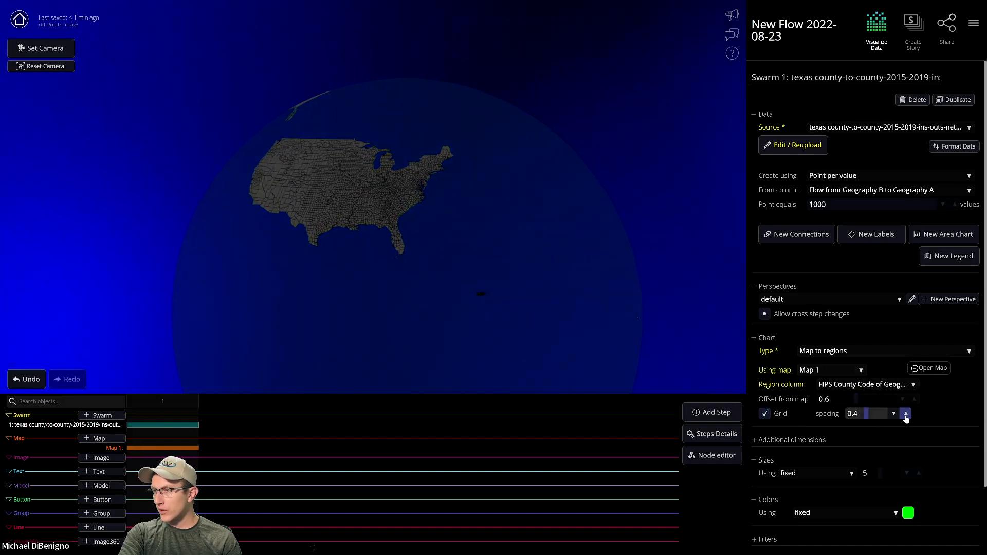
pyautogui.click(894, 415)
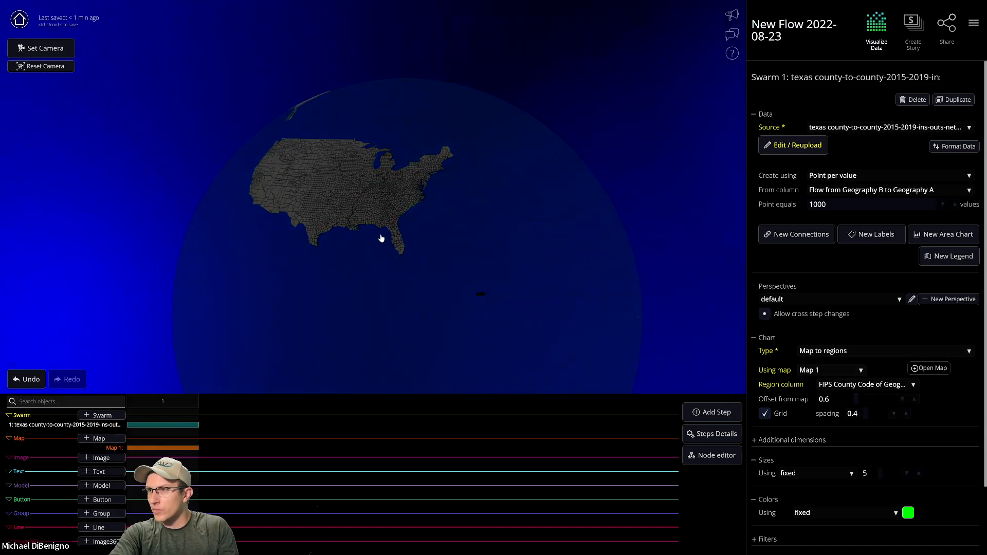
# Set the swarm's region column to Geo A
pyautogui.scroll(-2, 439, 298)
pyautogui.scroll(3, 439, 289)
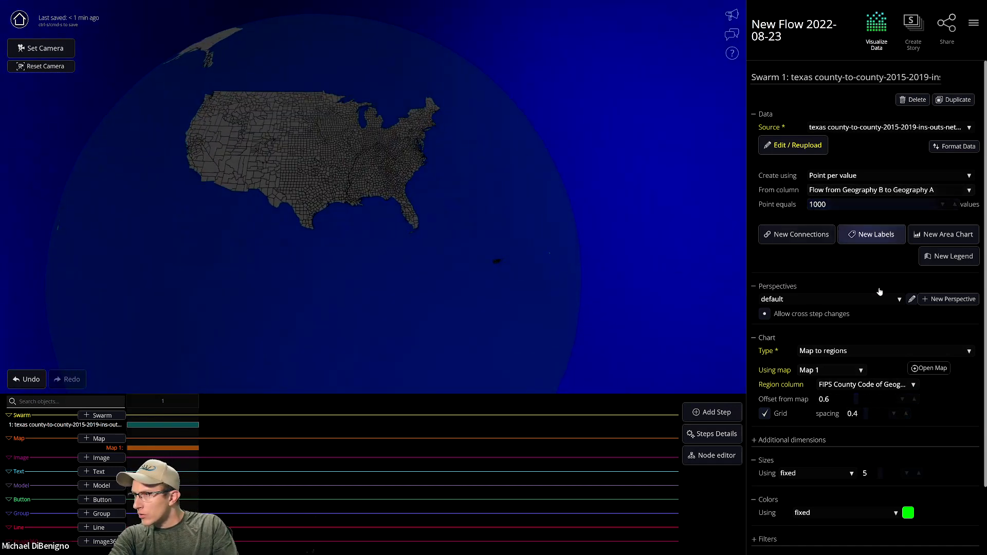
pyautogui.click(848, 389)
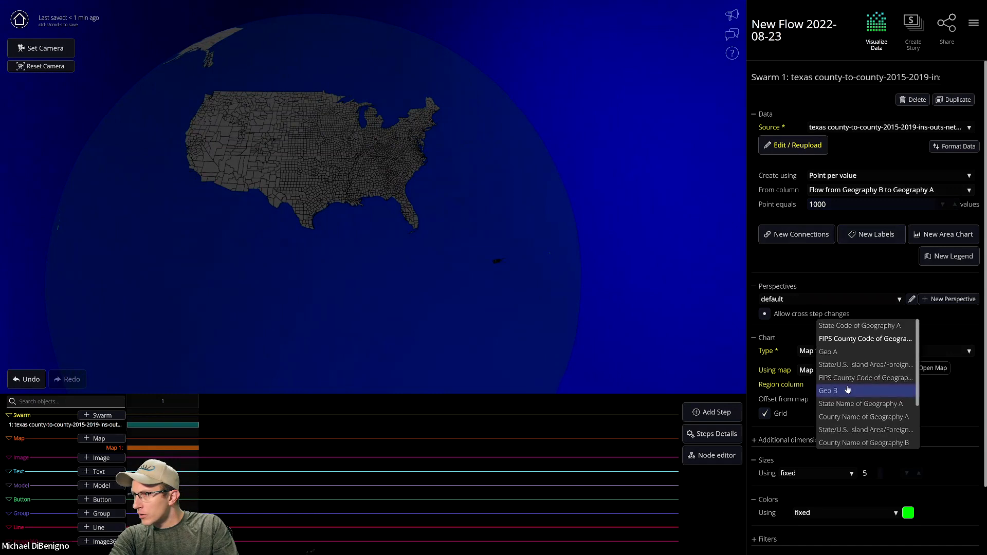
pyautogui.click(841, 353)
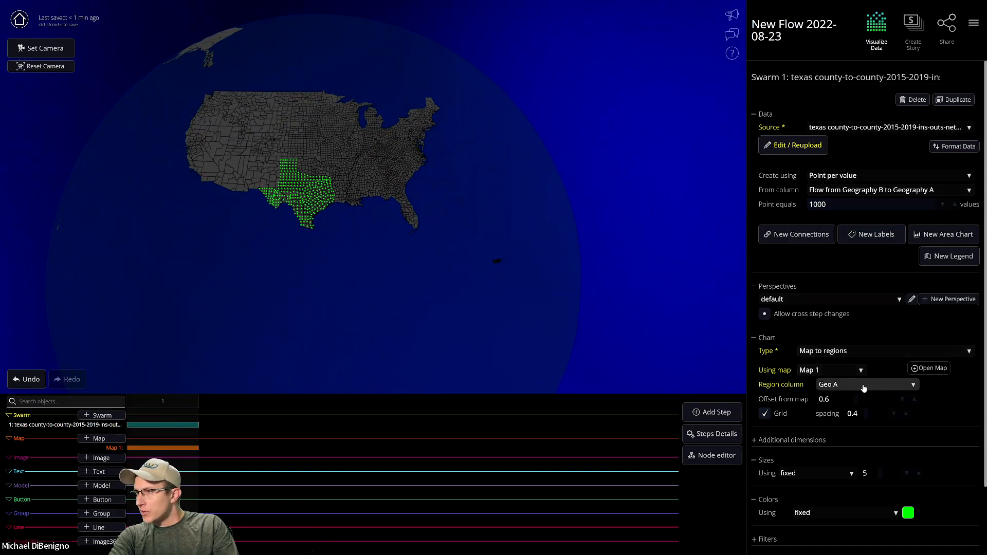
# Examine the source CSV's geography code columns, widening the FIPS County Code of Geography A column to read its full heading
pyautogui.click(794, 149)
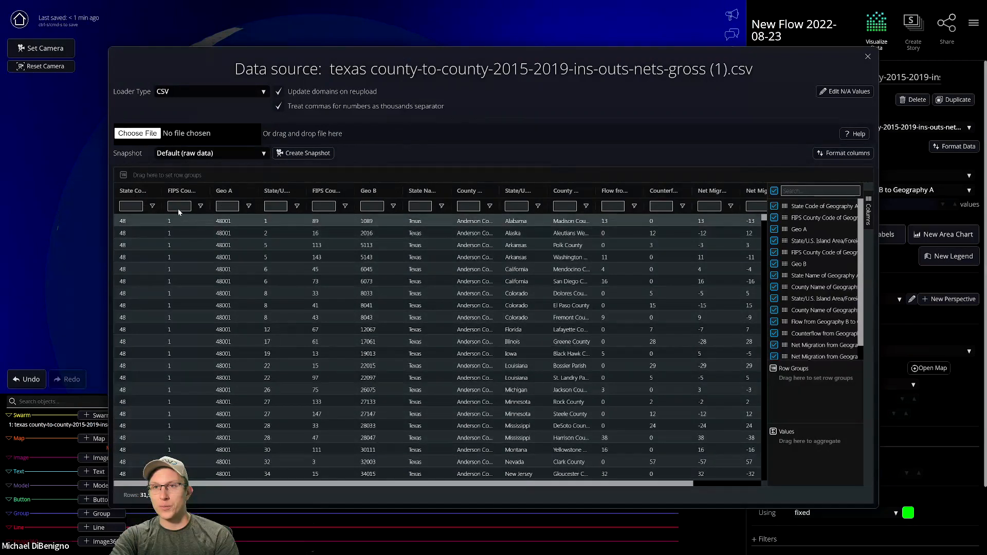
pyautogui.moveTo(211, 191); pyautogui.dragTo(261, 192)
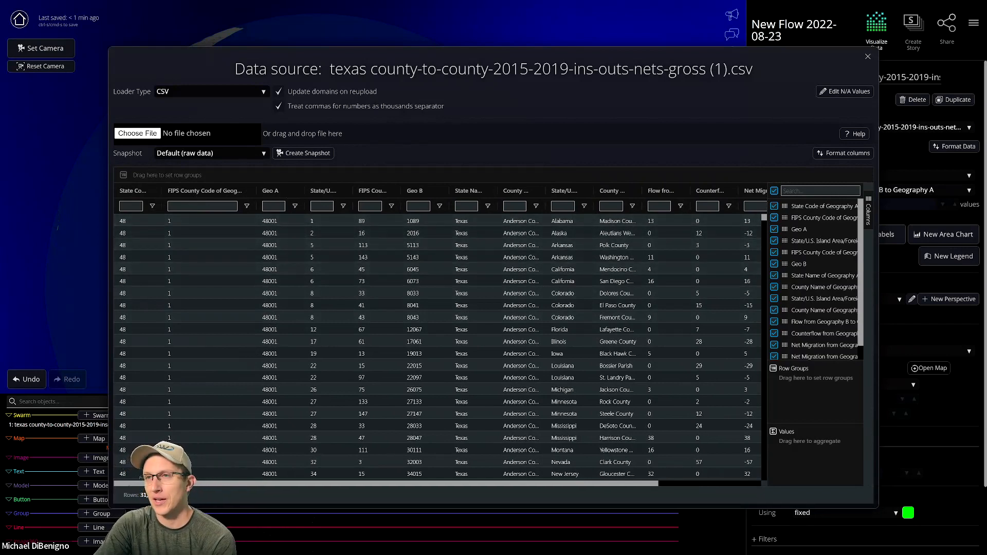
pyautogui.click(868, 57)
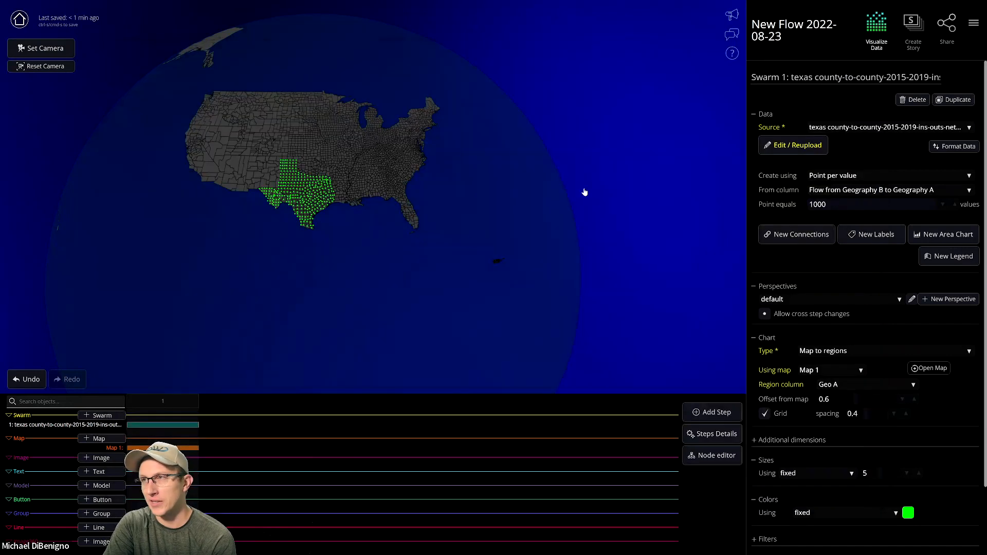
# Color the swarm's points by the Geo A column using the 12 Color scheme
pyautogui.scroll(5, 336, 288)
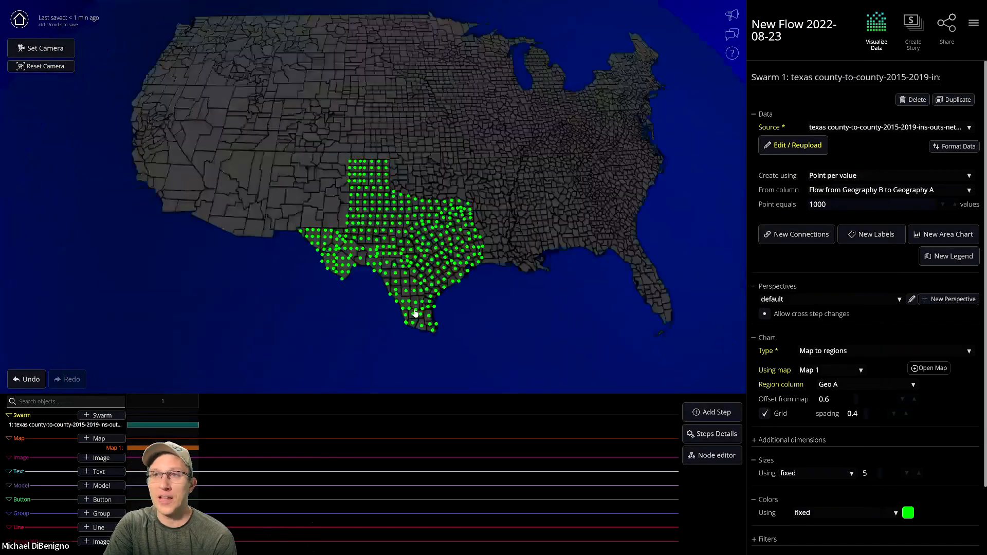
pyautogui.scroll(-2, 869, 447)
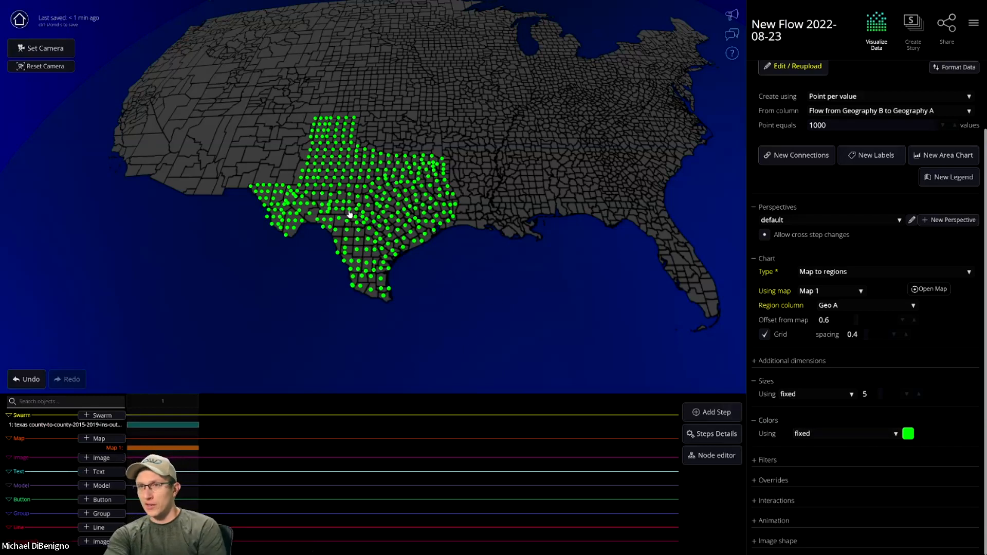
pyautogui.click(821, 435)
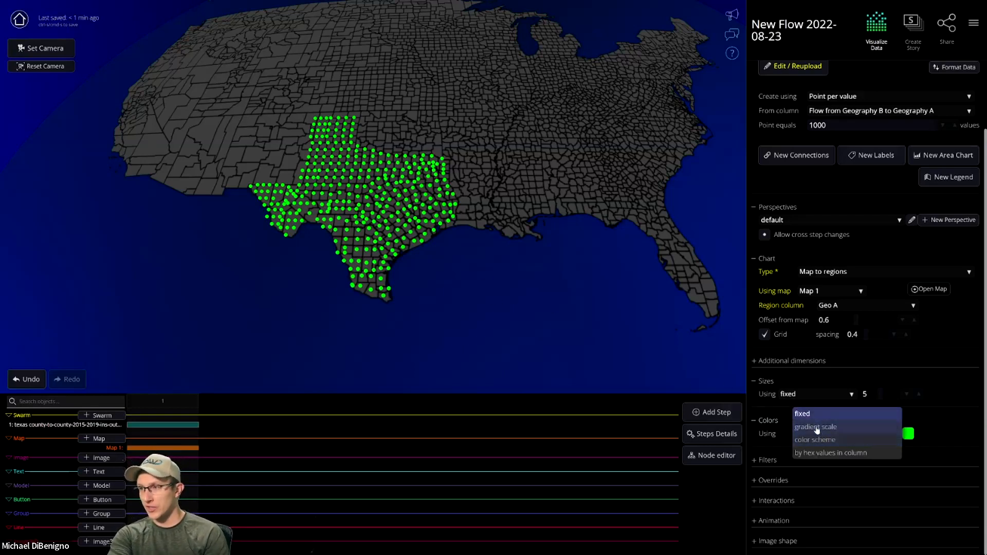
pyautogui.click(818, 441)
pyautogui.click(823, 447)
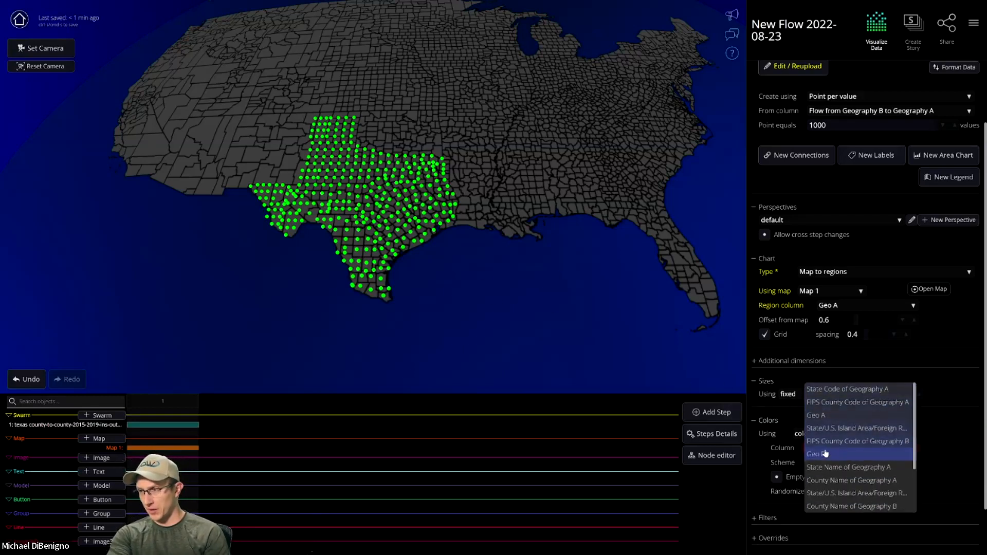
pyautogui.click(820, 417)
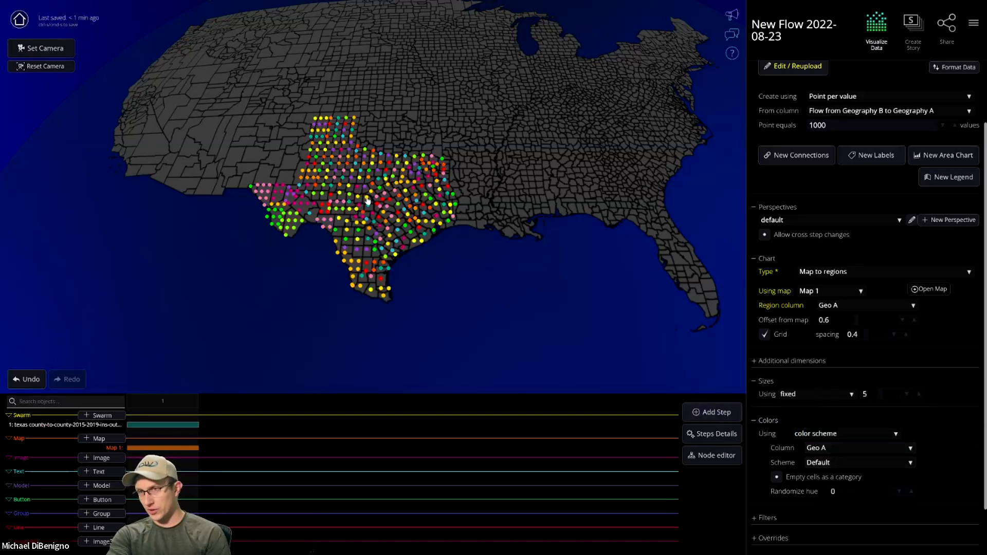
pyautogui.click(822, 462)
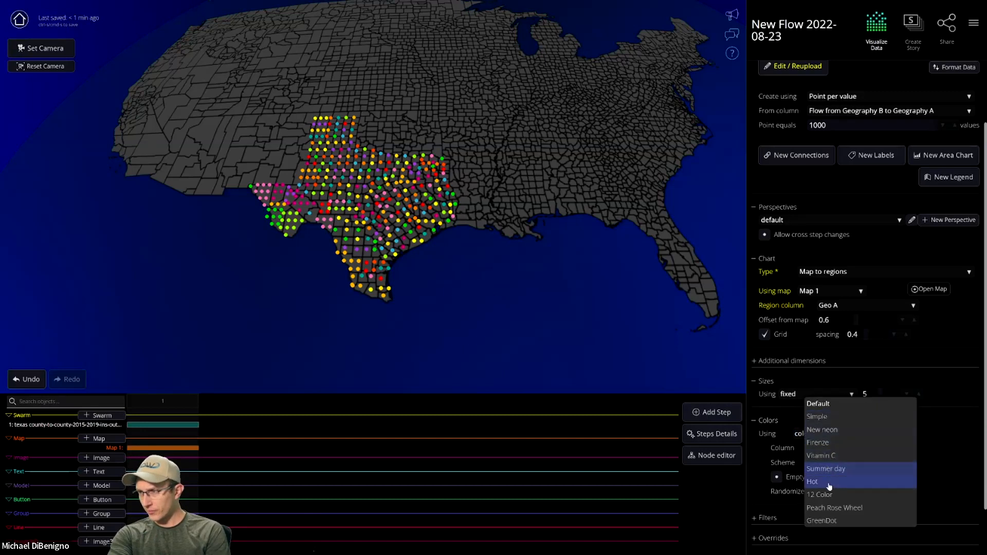
pyautogui.click(817, 472)
pyautogui.moveTo(561, 349); pyautogui.dragTo(464, 341)
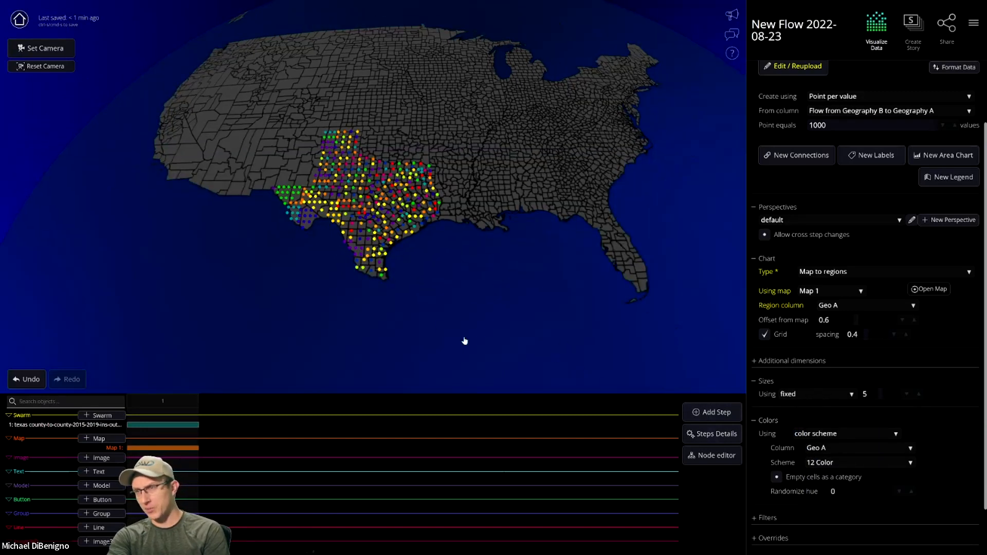
# Create a custom color scheme named asdf in the flow's Environment settings
pyautogui.click(973, 22)
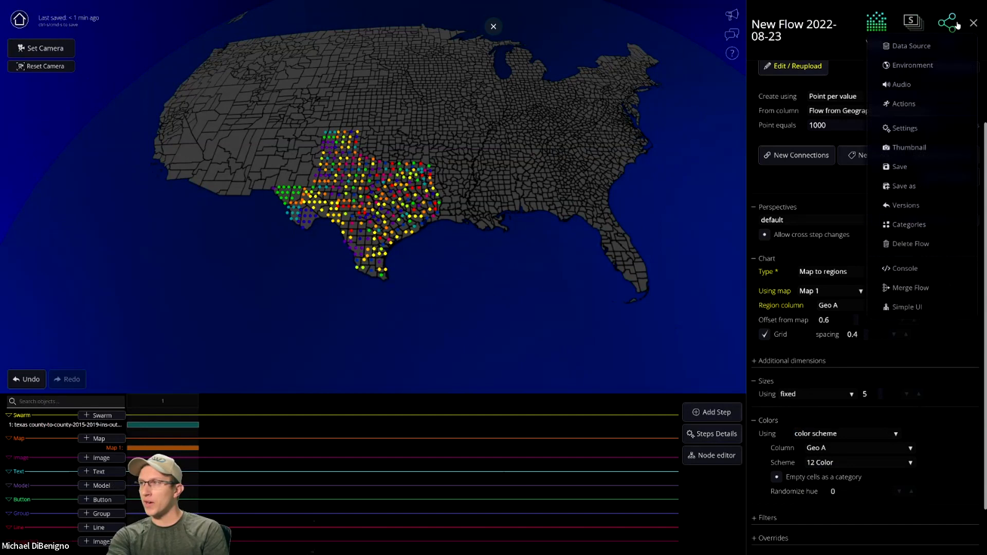
pyautogui.click(901, 66)
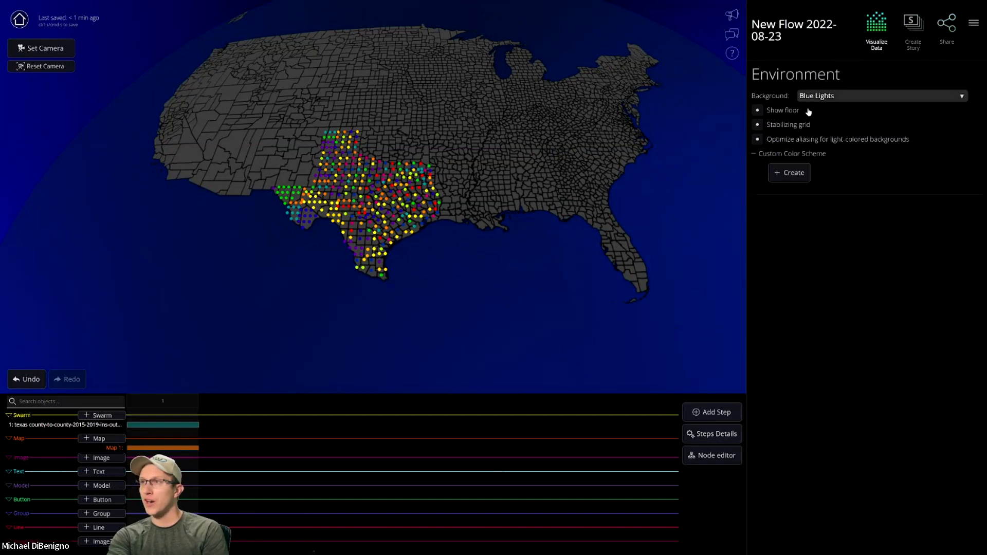
pyautogui.click(791, 176)
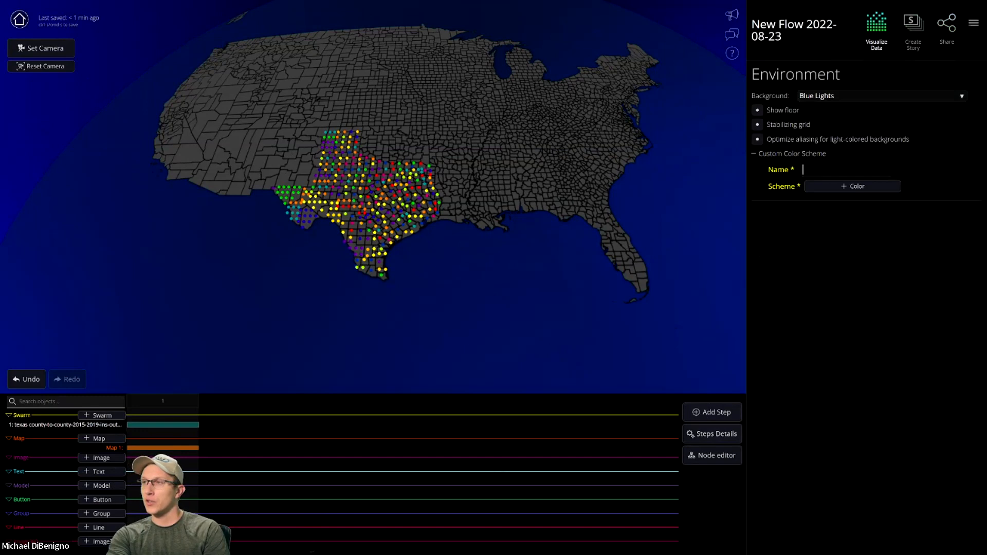
pyautogui.write('asdf')
# Add 23 automatically generated colors to the asdf color scheme
pyautogui.click(843, 188)
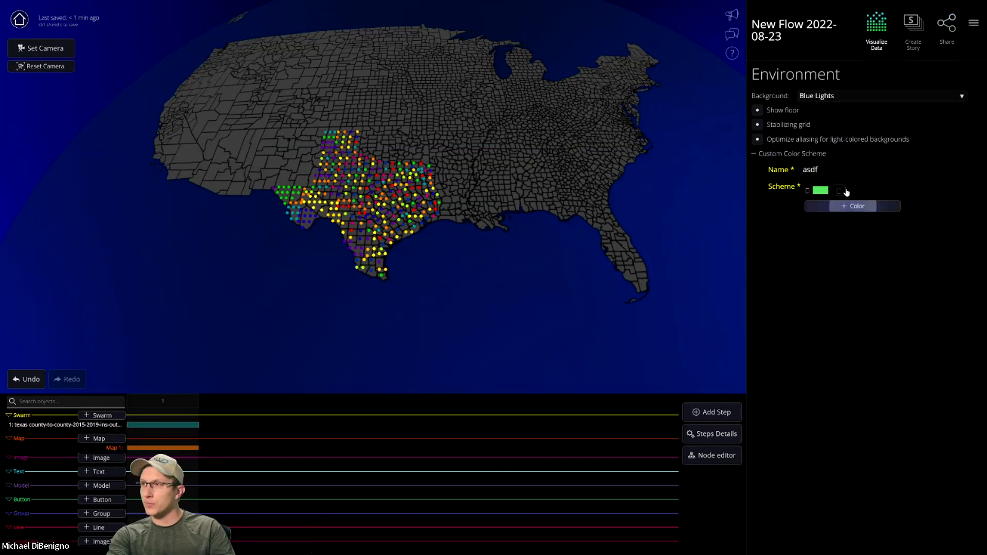
pyautogui.click(838, 205)
pyautogui.click(839, 224)
pyautogui.click(834, 238)
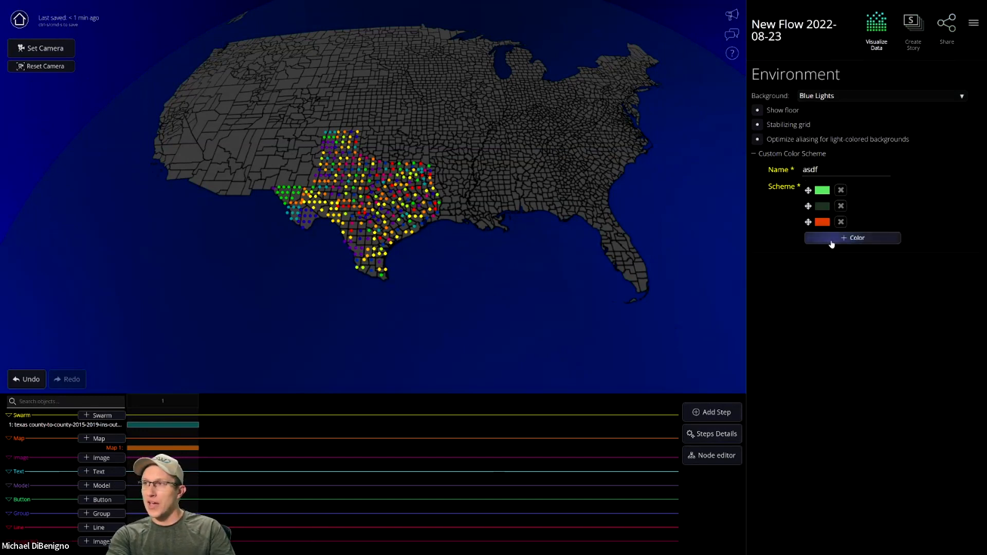
pyautogui.click(831, 254)
pyautogui.click(829, 271)
pyautogui.click(824, 286)
pyautogui.click(827, 303)
pyautogui.click(839, 317)
pyautogui.click(837, 333)
pyautogui.click(835, 349)
pyautogui.click(834, 365)
pyautogui.click(834, 381)
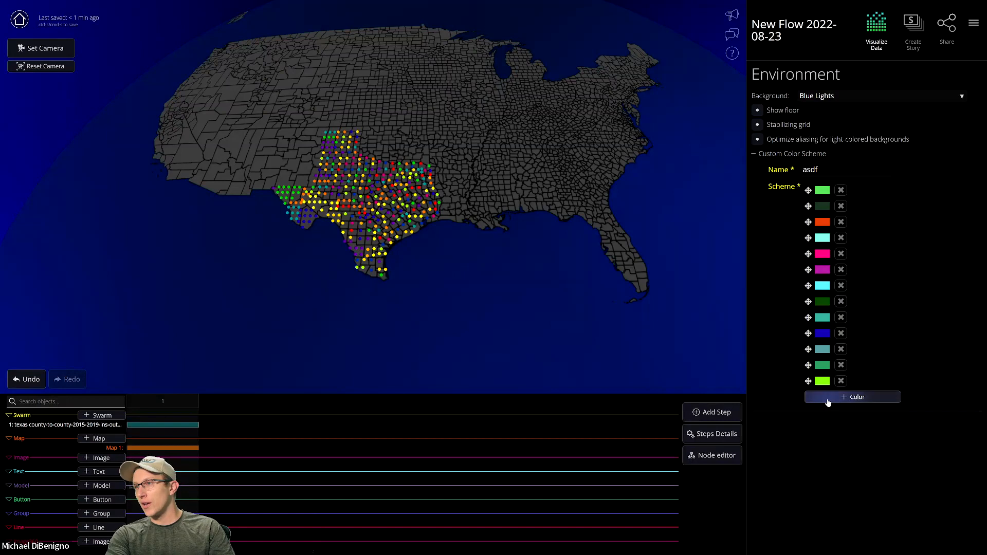
pyautogui.click(830, 397)
pyautogui.click(828, 413)
pyautogui.click(830, 430)
pyautogui.click(832, 444)
pyautogui.click(861, 461)
pyautogui.click(871, 476)
pyautogui.click(871, 492)
pyautogui.click(871, 508)
pyautogui.click(872, 523)
pyautogui.click(871, 537)
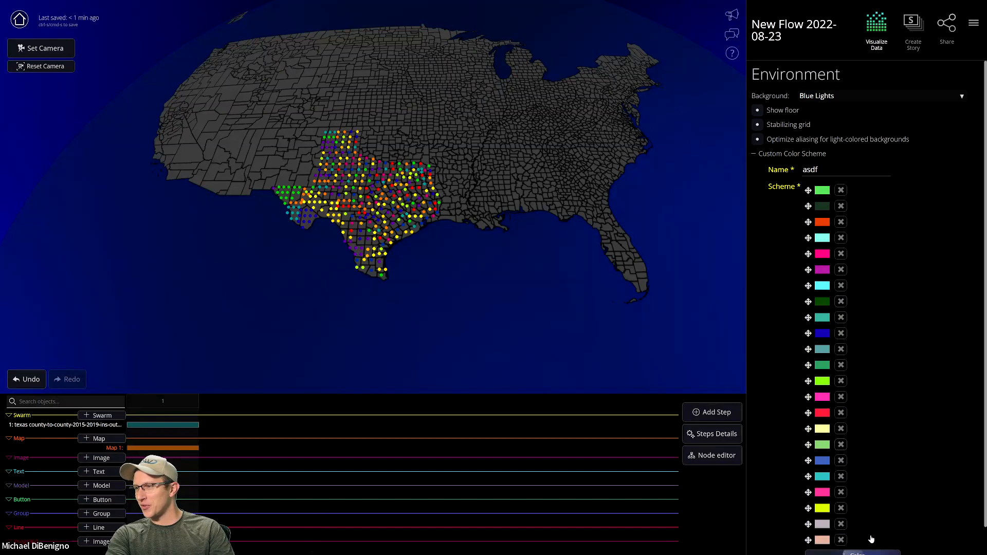
# Remove the two dark green colors from the asdf scheme and add one more color at the end
pyautogui.click(841, 206)
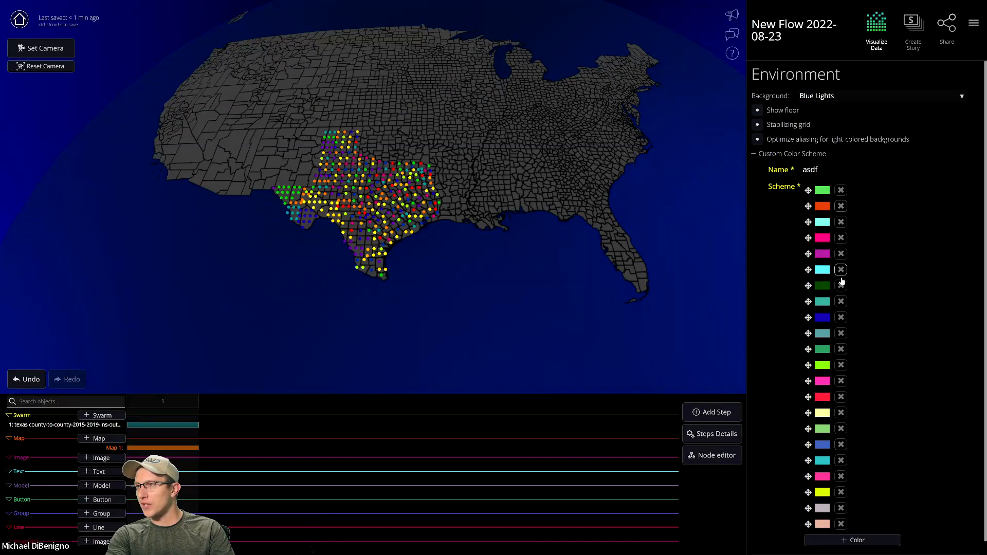
pyautogui.click(841, 286)
pyautogui.click(846, 524)
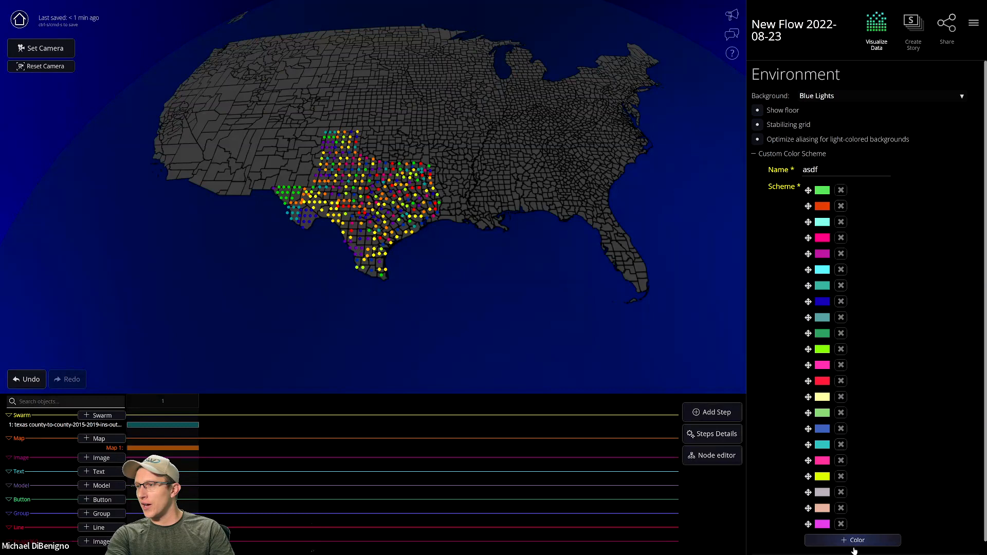
# Add two more colors to the custom color scheme asdf and apply that scheme to the Texas county-to-county swarm
pyautogui.click(847, 540)
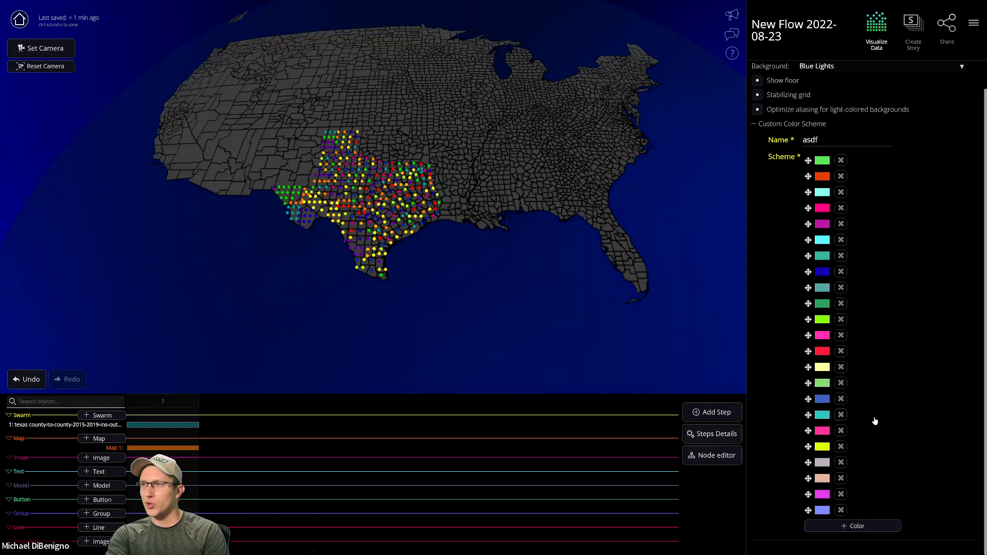
pyautogui.click(860, 526)
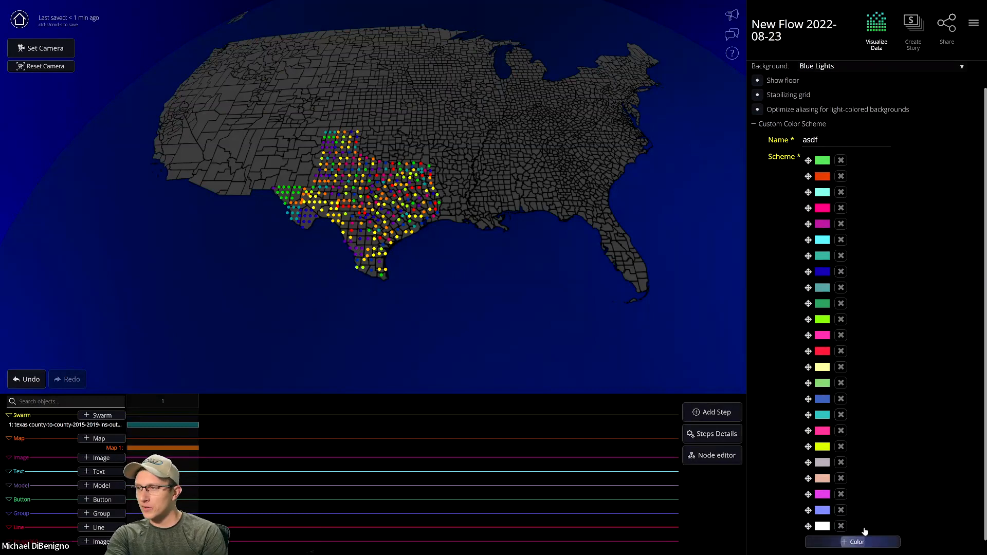
pyautogui.click(159, 425)
pyautogui.scroll(-2, 833, 354)
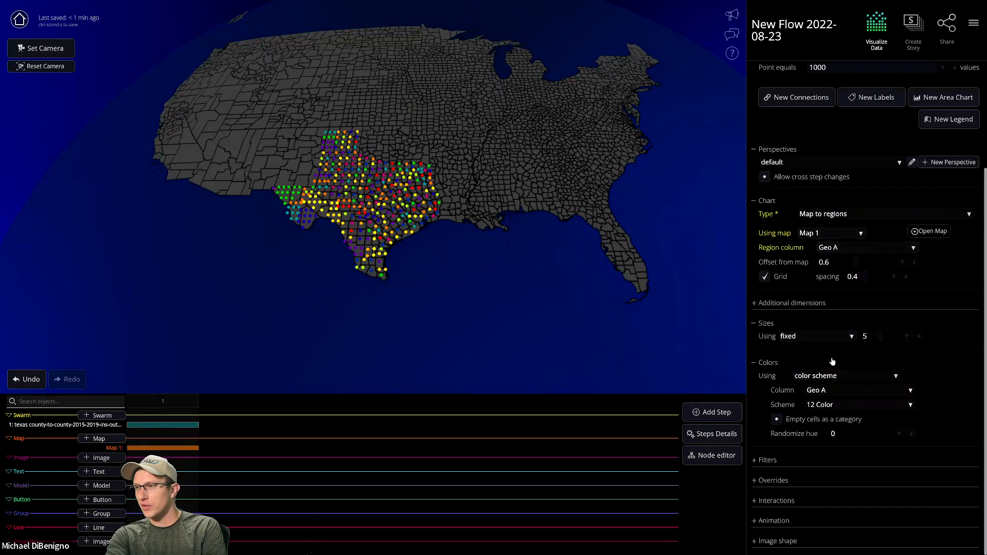
pyautogui.click(839, 407)
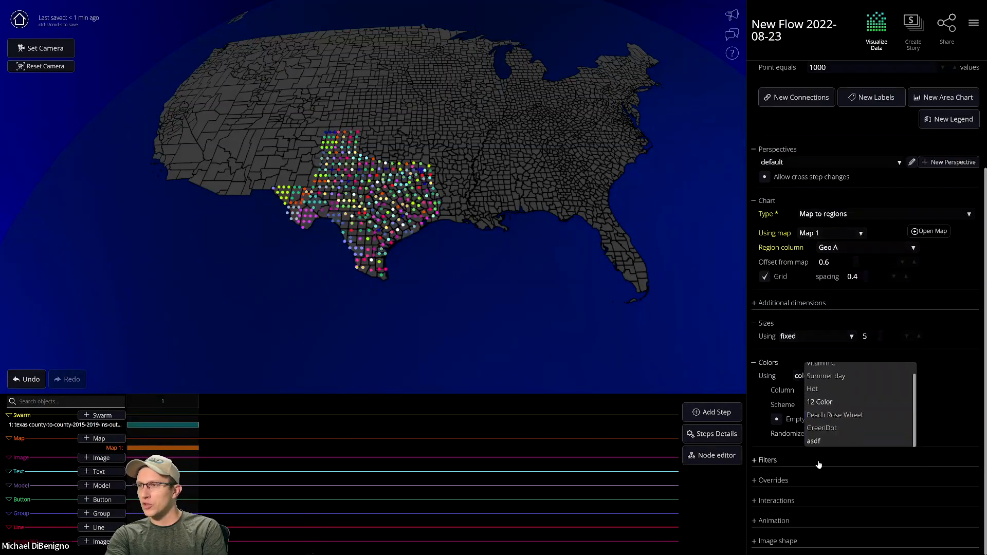
pyautogui.click(813, 440)
pyautogui.moveTo(533, 257); pyautogui.dragTo(777, 319)
# Set the additional dimensions chart of the Texas swarm to Stacks
pyautogui.scroll(3, 862, 342)
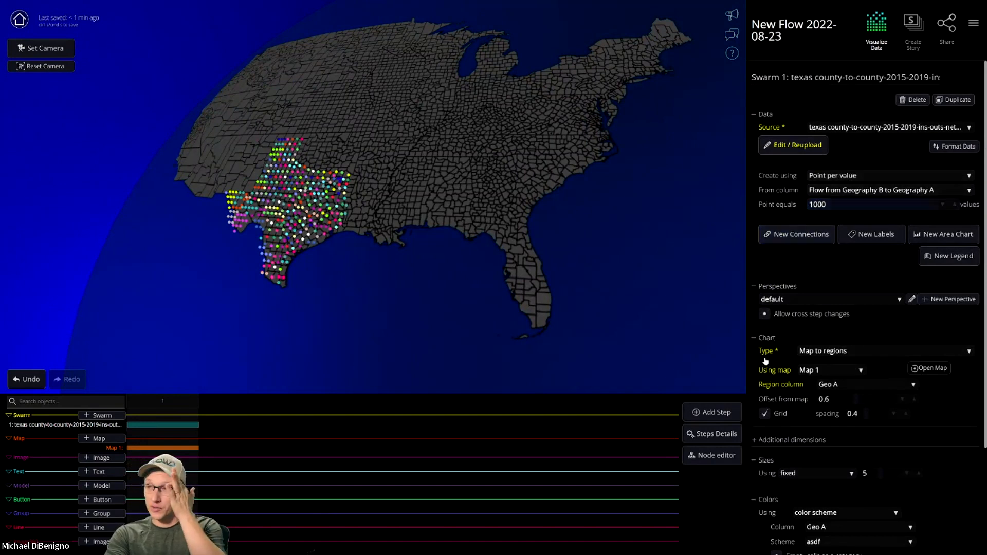
pyautogui.scroll(-3, 884, 354)
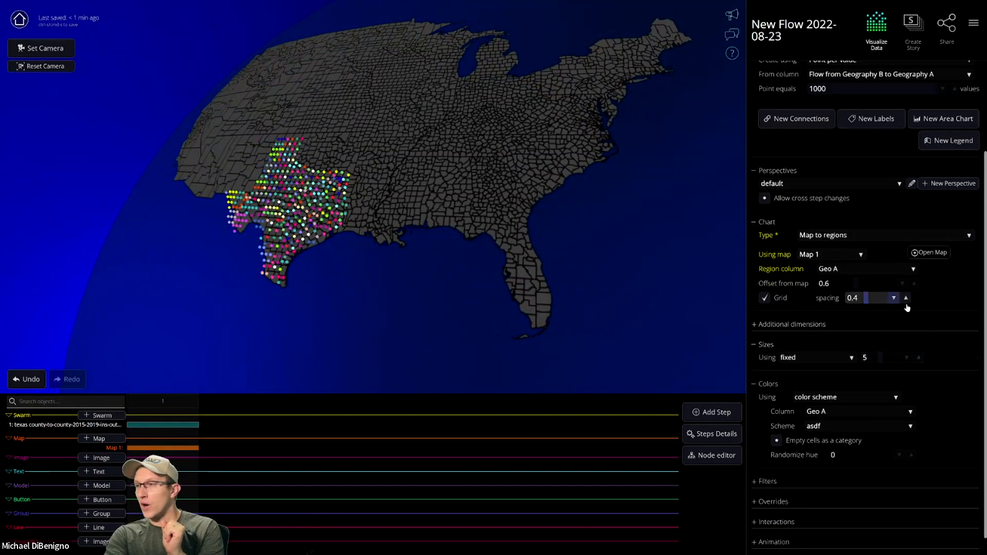
pyautogui.click(781, 325)
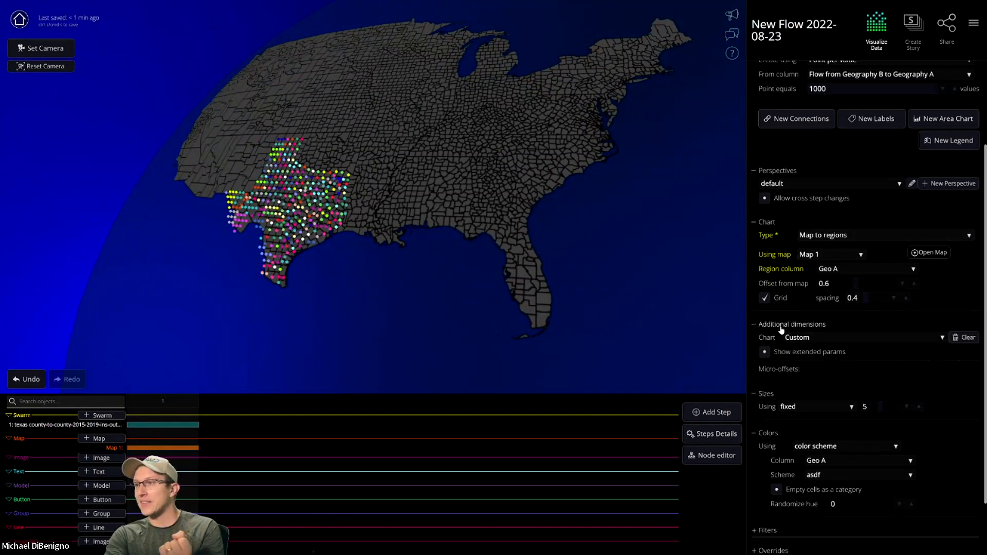
pyautogui.scroll(-3, 959, 376)
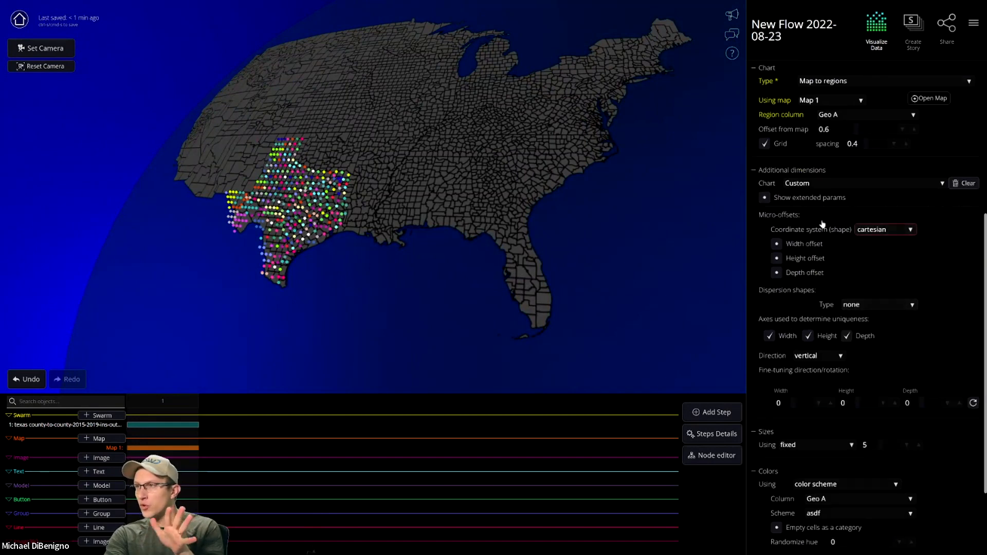
pyautogui.scroll(5, 823, 224)
pyautogui.scroll(-2, 798, 348)
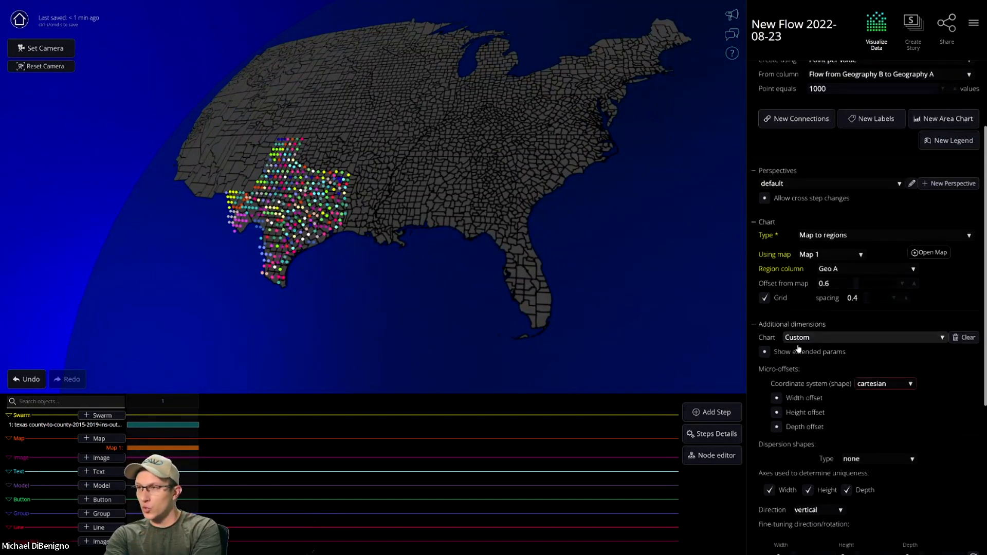
pyautogui.scroll(-1, 799, 348)
pyautogui.click(816, 299)
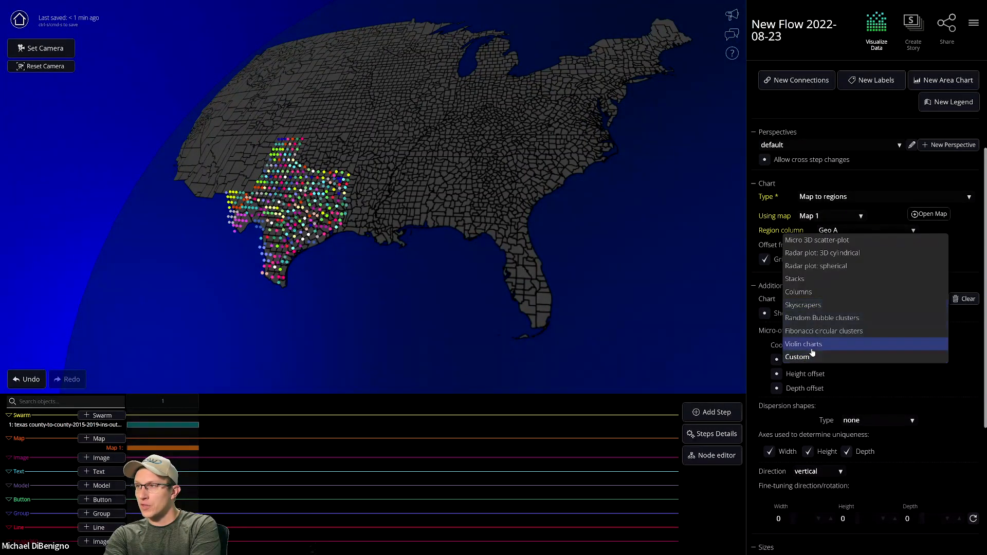
pyautogui.click(808, 283)
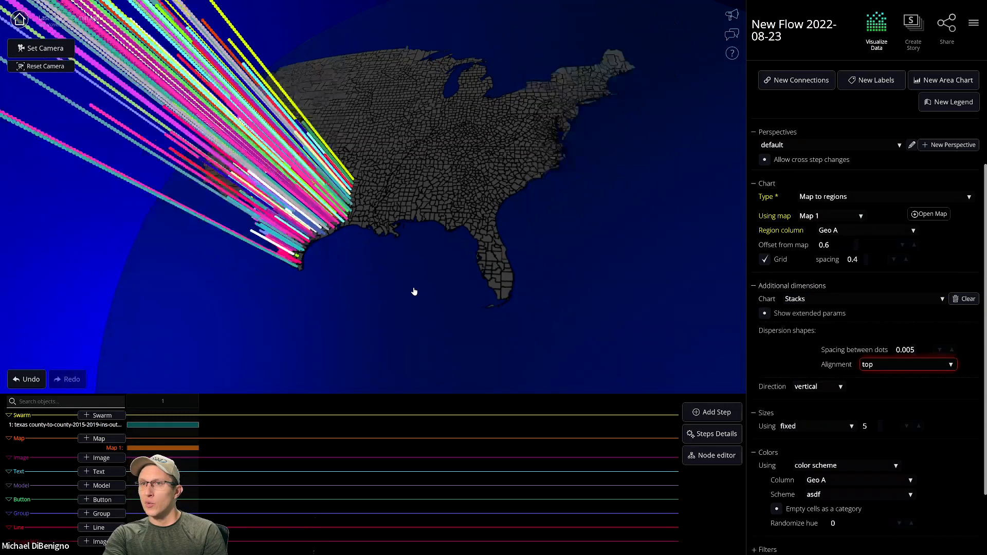
# Examine the stacked dots over the Texas counties from a distance, from the side and close up
pyautogui.moveTo(412, 292); pyautogui.dragTo(449, 338)
pyautogui.scroll(-3, 559, 279)
pyautogui.scroll(-3, 473, 302)
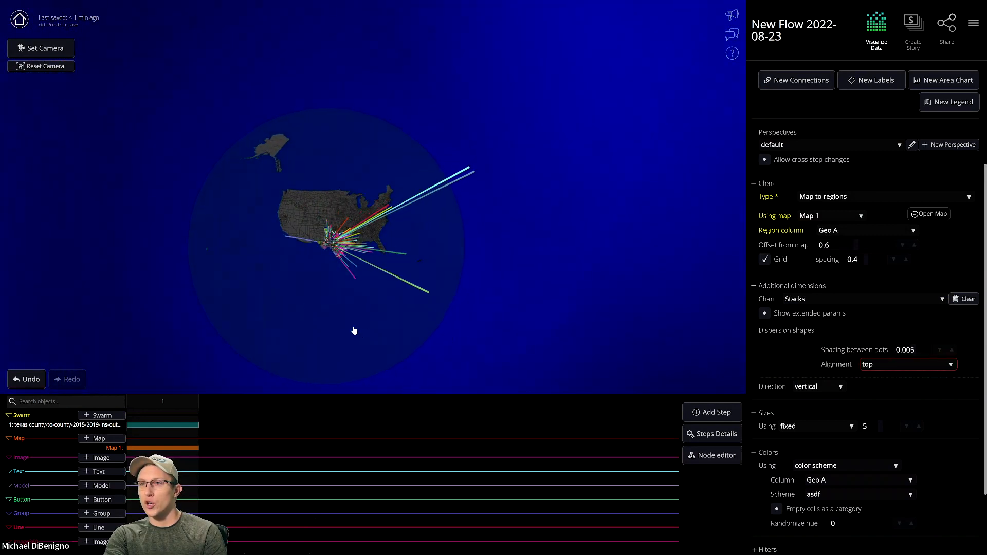
pyautogui.scroll(5, 354, 330)
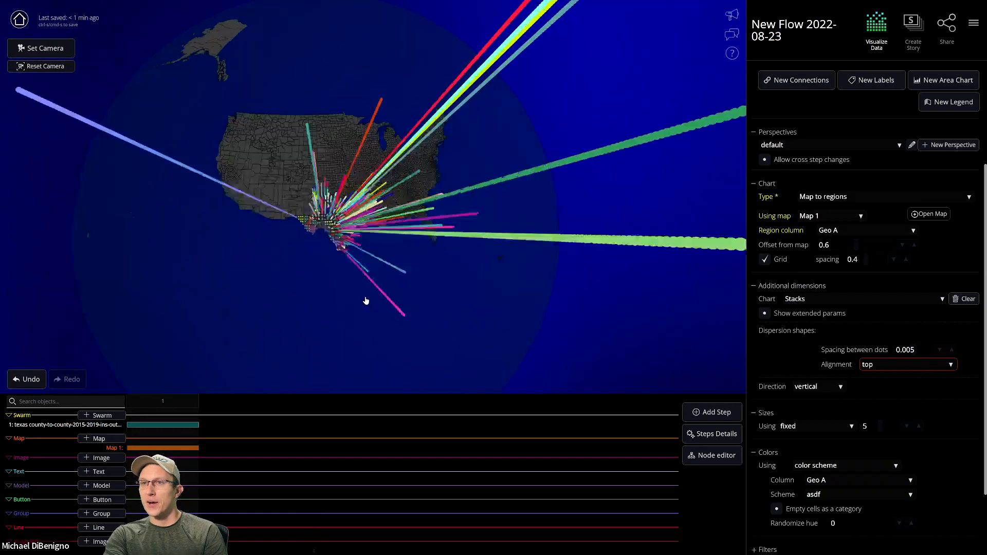
pyautogui.scroll(2, 366, 300)
pyautogui.scroll(3, 315, 321)
pyautogui.moveTo(276, 335); pyautogui.dragTo(387, 240)
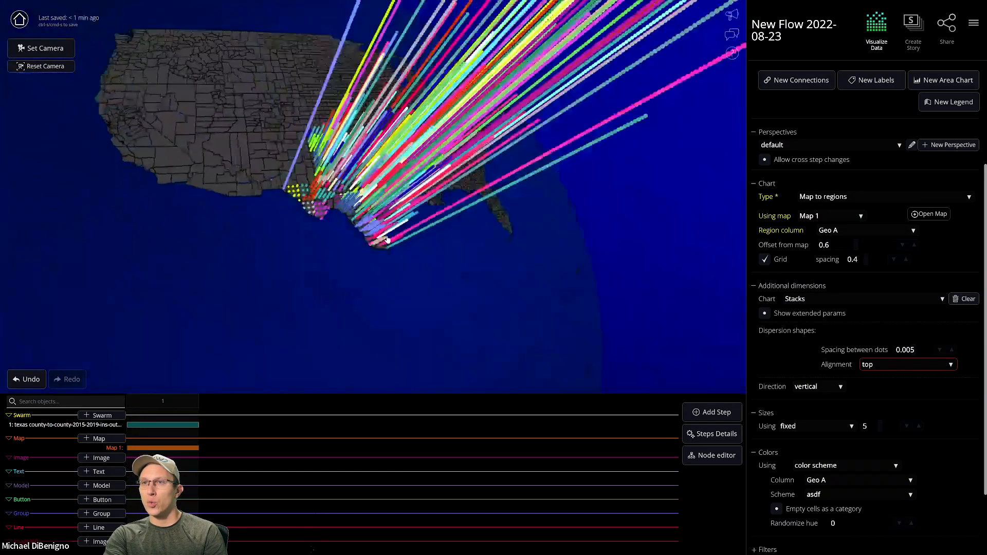
pyautogui.scroll(5, 360, 303)
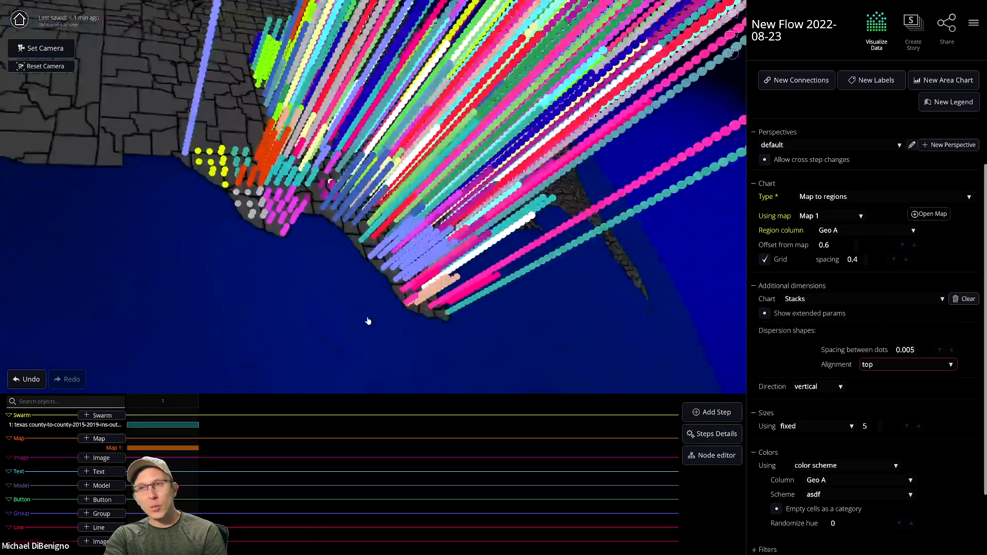
pyautogui.moveTo(368, 322); pyautogui.dragTo(402, 359)
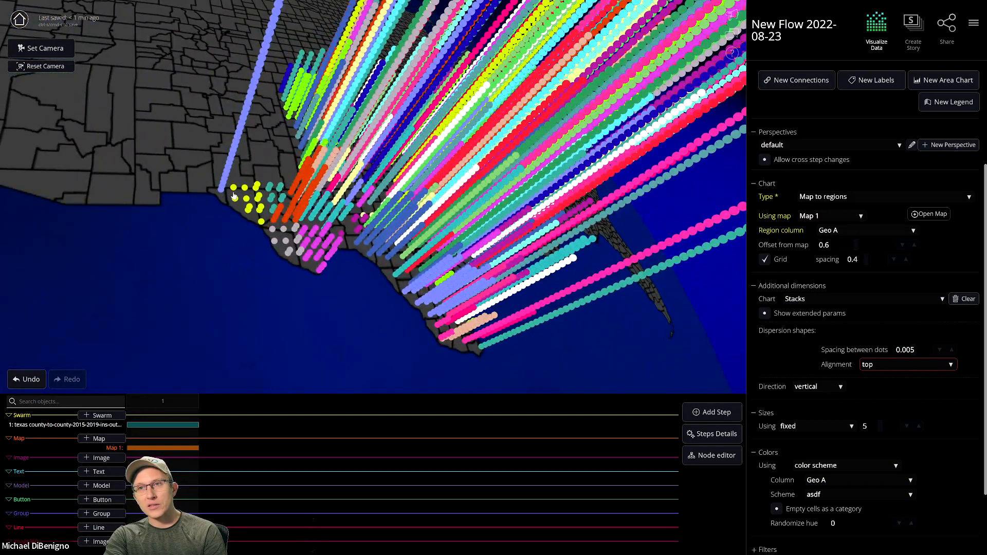
pyautogui.moveTo(393, 274); pyautogui.dragTo(436, 310)
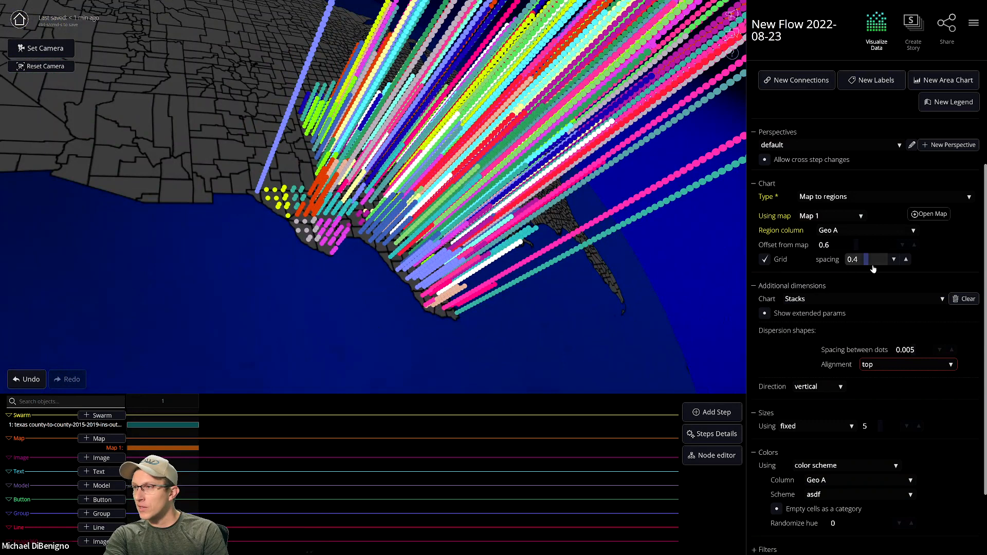
# Try the stacks with the grid arrangement turned off, and turn the grid back on
pyautogui.click(765, 260)
pyautogui.moveTo(591, 300); pyautogui.dragTo(430, 268)
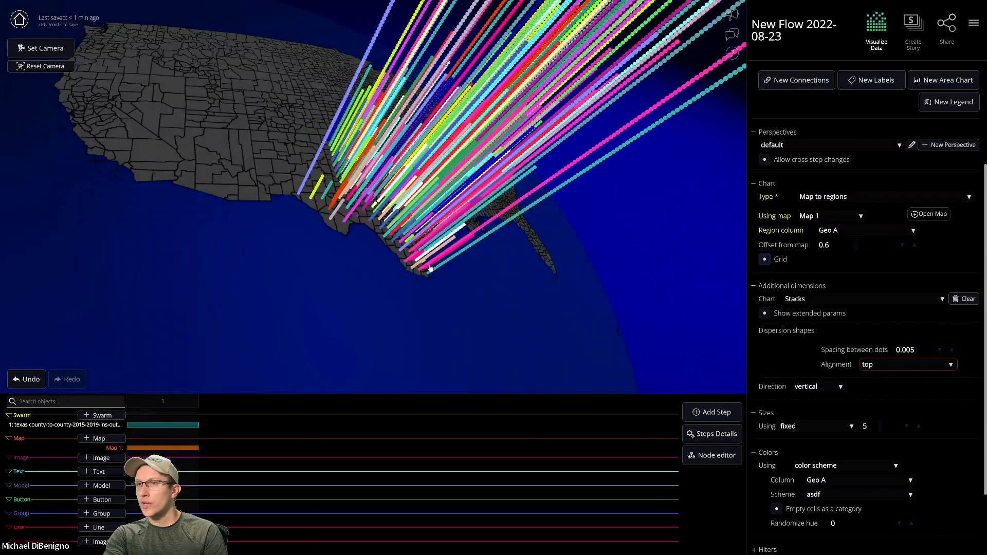
pyautogui.click(764, 261)
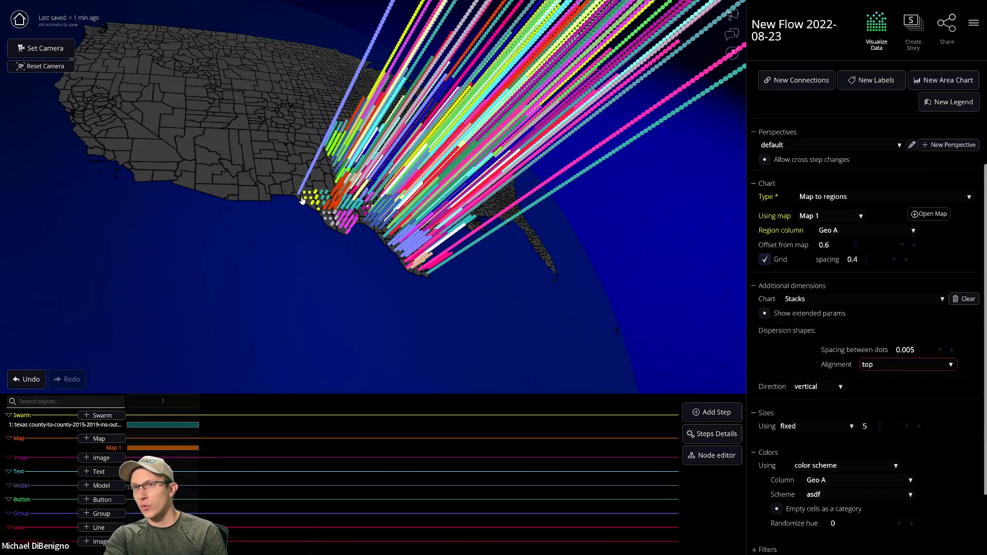
# Set the grid spacing of the map-to-regions chart to 0.1
pyautogui.click(860, 260)
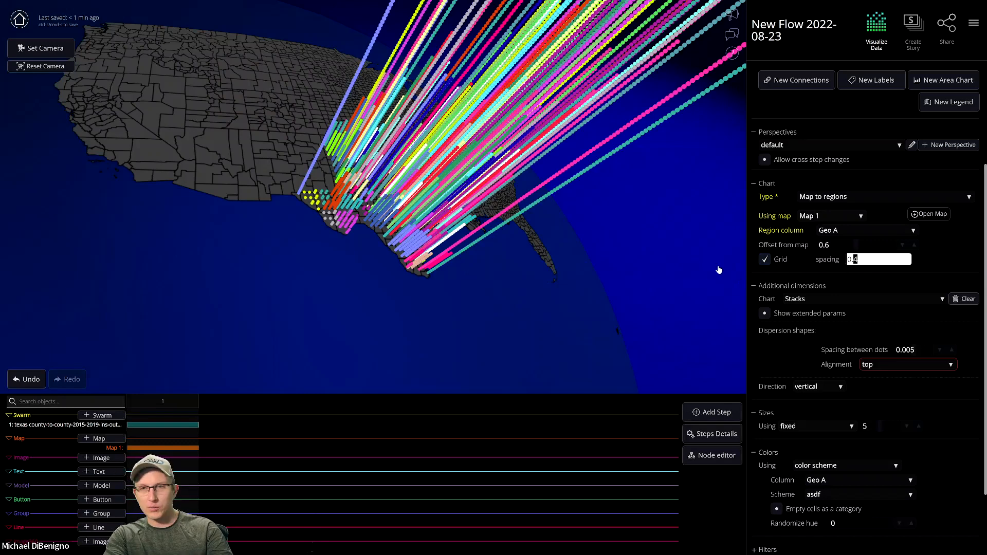
pyautogui.click(440, 316)
pyautogui.moveTo(585, 298); pyautogui.dragTo(538, 302)
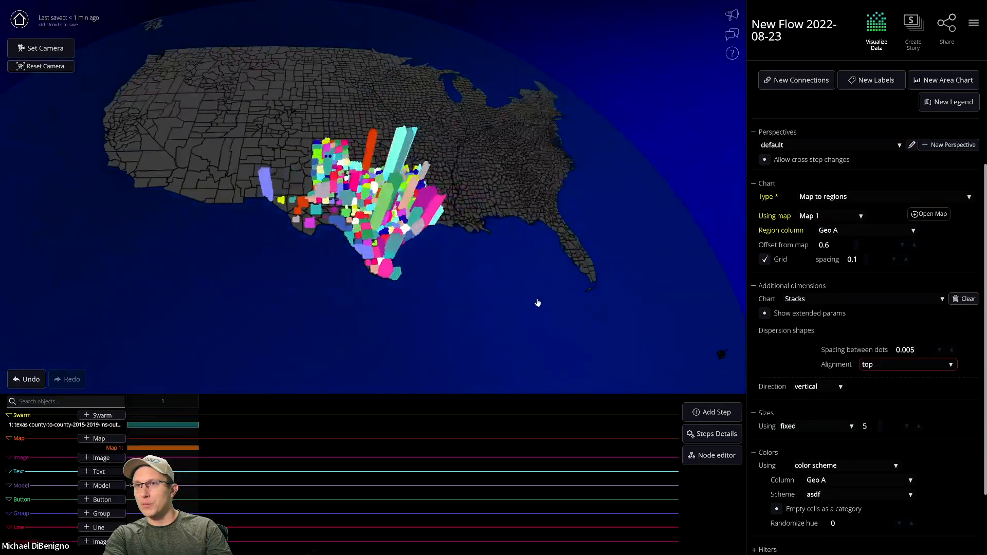
# Try tighter grid spacing down to 0.01, and bring it back up to 0.1
pyautogui.click(893, 263)
pyautogui.click(893, 263)
pyautogui.click(894, 262)
pyautogui.click(894, 262)
pyautogui.click(894, 262)
pyautogui.click(894, 262)
pyautogui.click(892, 262)
pyautogui.click(893, 262)
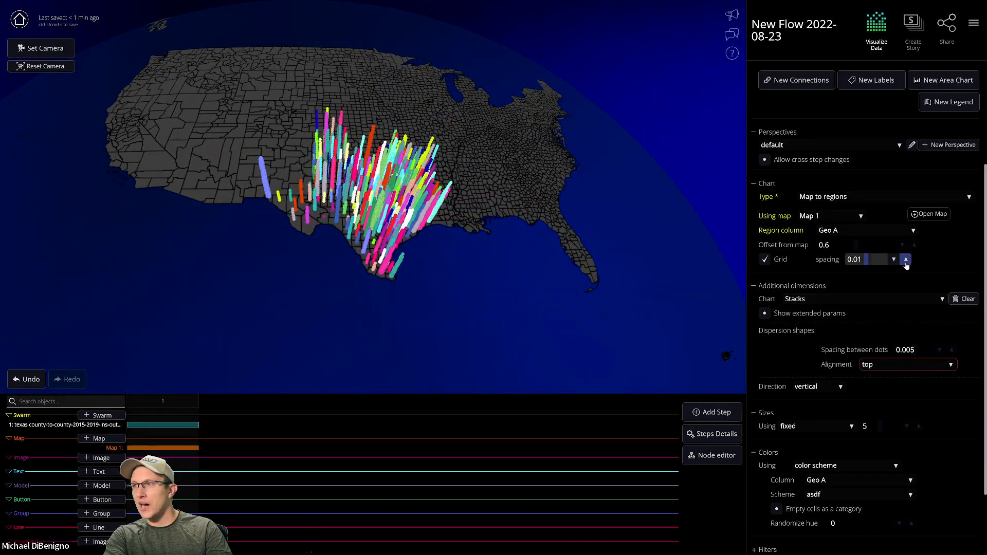
pyautogui.click(905, 260)
pyautogui.click(906, 261)
pyautogui.click(906, 260)
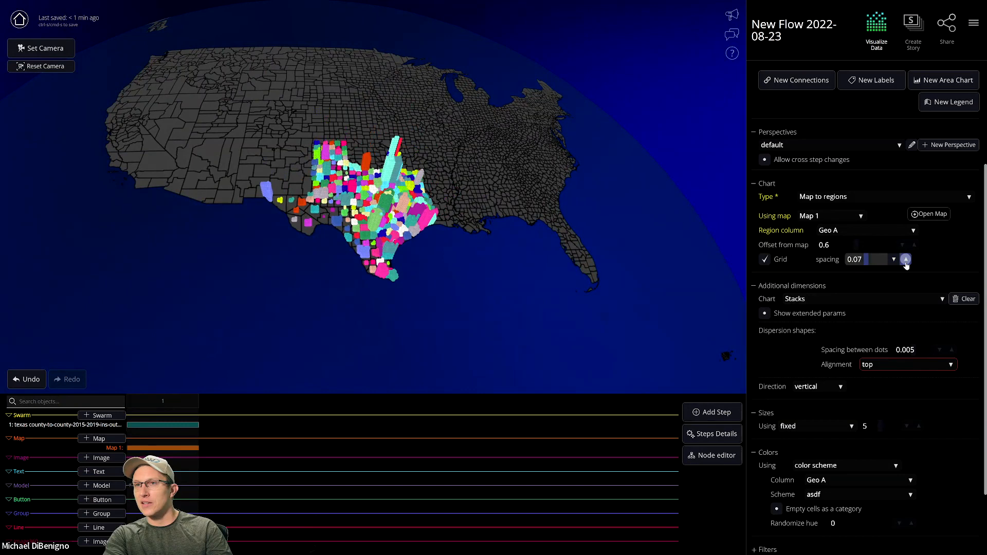
pyautogui.click(905, 261)
# Set the fixed dot size of the Texas swarm to 1
pyautogui.moveTo(493, 271); pyautogui.dragTo(435, 235)
pyautogui.scroll(5, 435, 235)
pyautogui.moveTo(516, 306); pyautogui.dragTo(376, 258)
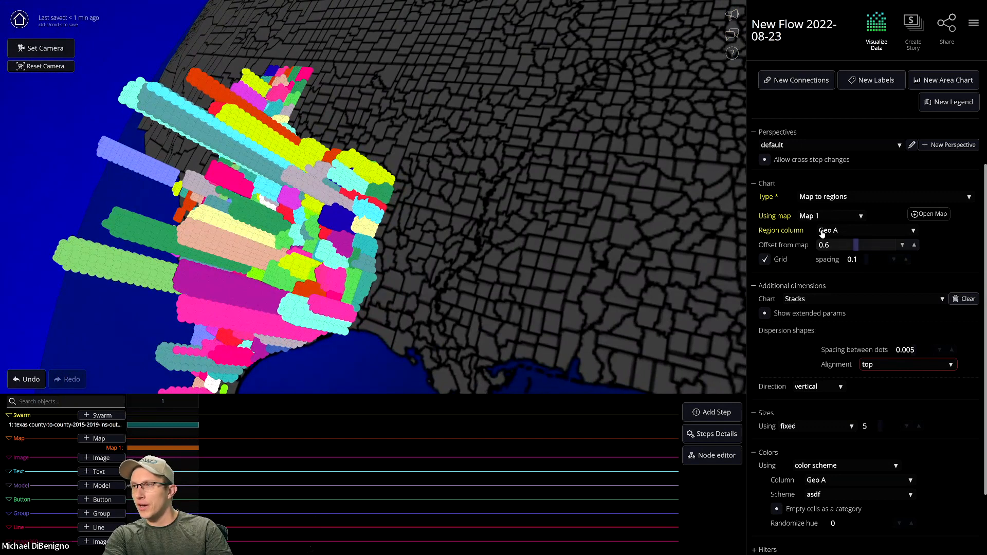
pyautogui.click(866, 426)
pyautogui.write('1')
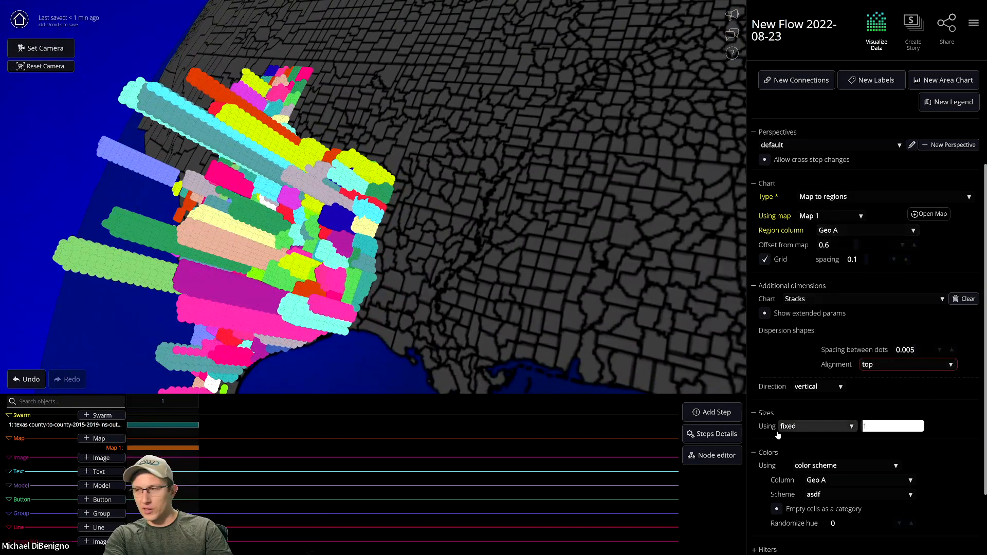
pyautogui.click(536, 333)
# Examine how the small dots are arranged in the western, southern and eastern Texas counties
pyautogui.scroll(3, 449, 337)
pyautogui.moveTo(455, 230); pyautogui.dragTo(484, 294)
pyautogui.scroll(5, 483, 295)
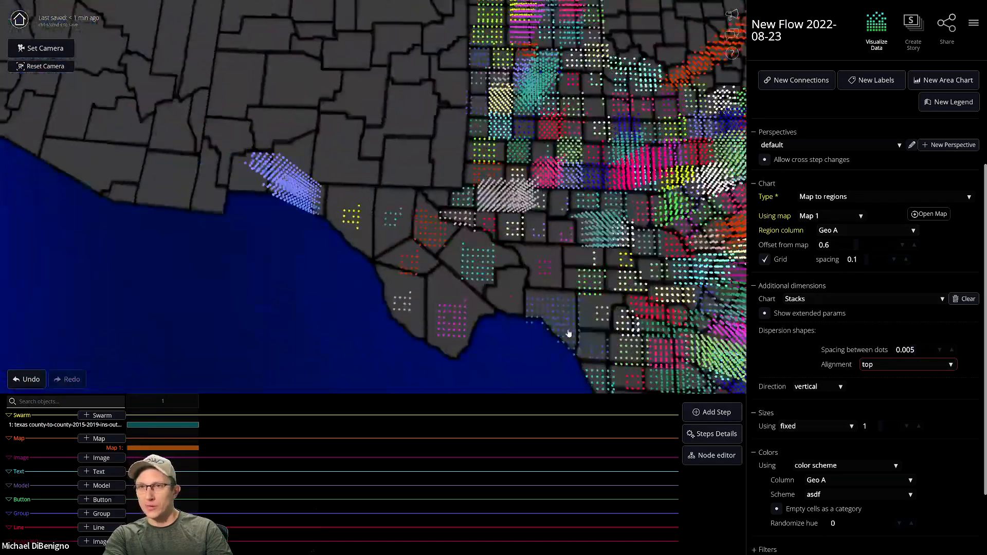
pyautogui.moveTo(568, 334); pyautogui.dragTo(527, 341)
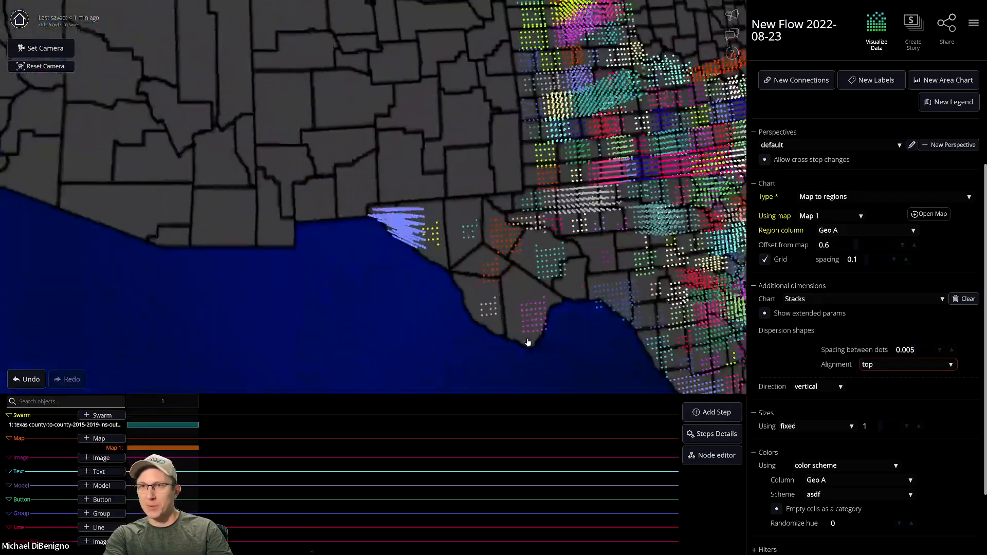
pyautogui.moveTo(392, 212); pyautogui.dragTo(370, 263)
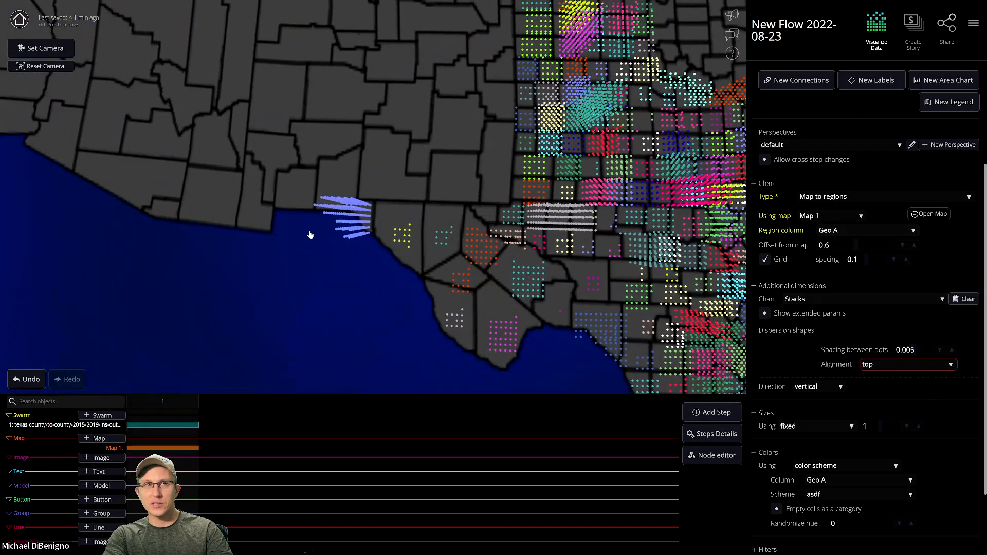
pyautogui.moveTo(323, 284); pyautogui.dragTo(347, 211)
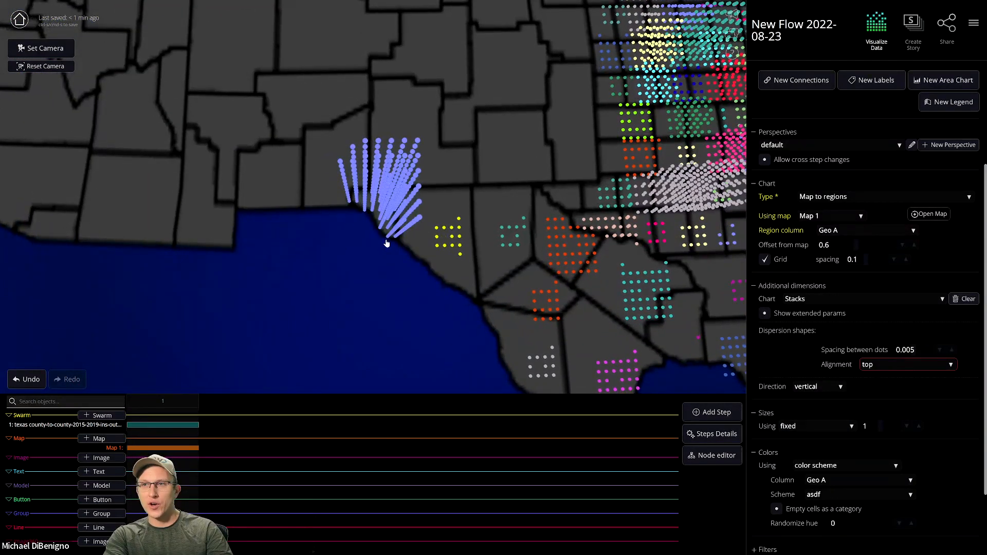
pyautogui.moveTo(441, 274); pyautogui.dragTo(520, 308)
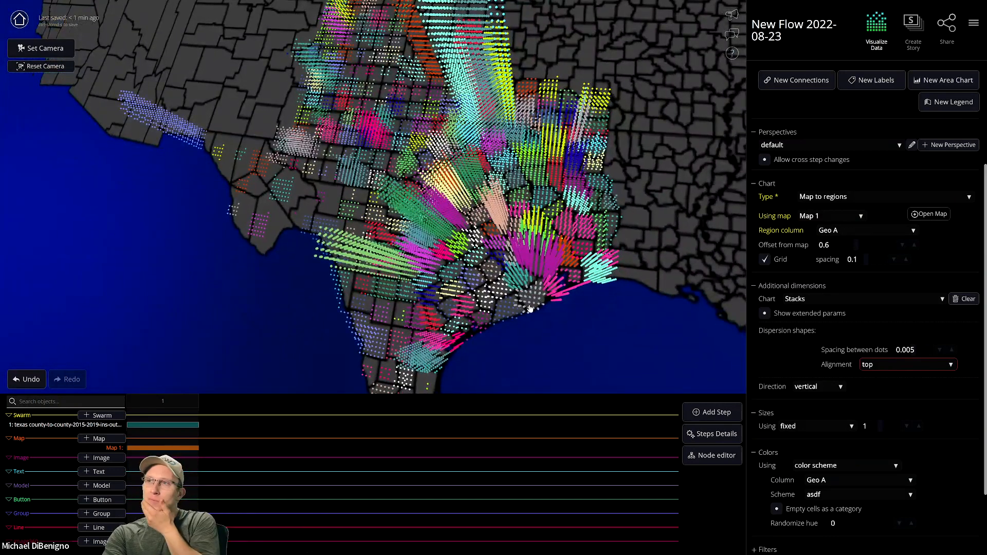
pyautogui.moveTo(533, 314); pyautogui.dragTo(591, 296)
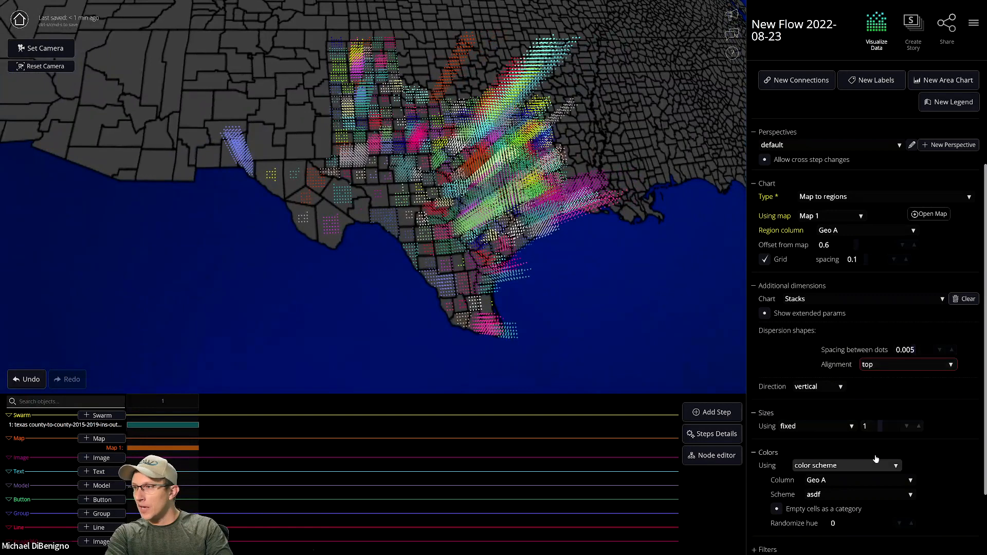
# Set the fixed dot size of the Texas swarm to 3
pyautogui.click(868, 426)
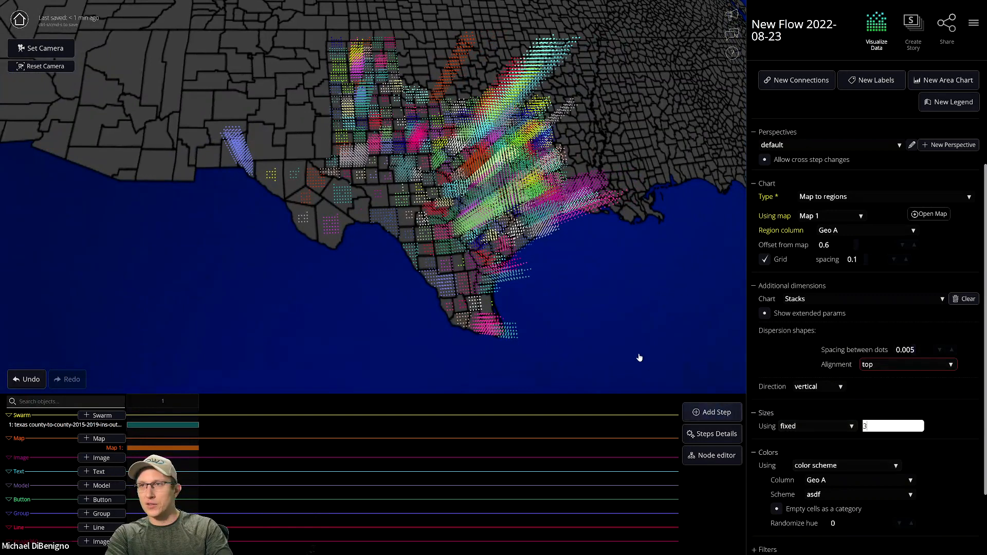
pyautogui.write('3')
pyautogui.moveTo(524, 329); pyautogui.dragTo(603, 349)
pyautogui.scroll(-2, 604, 349)
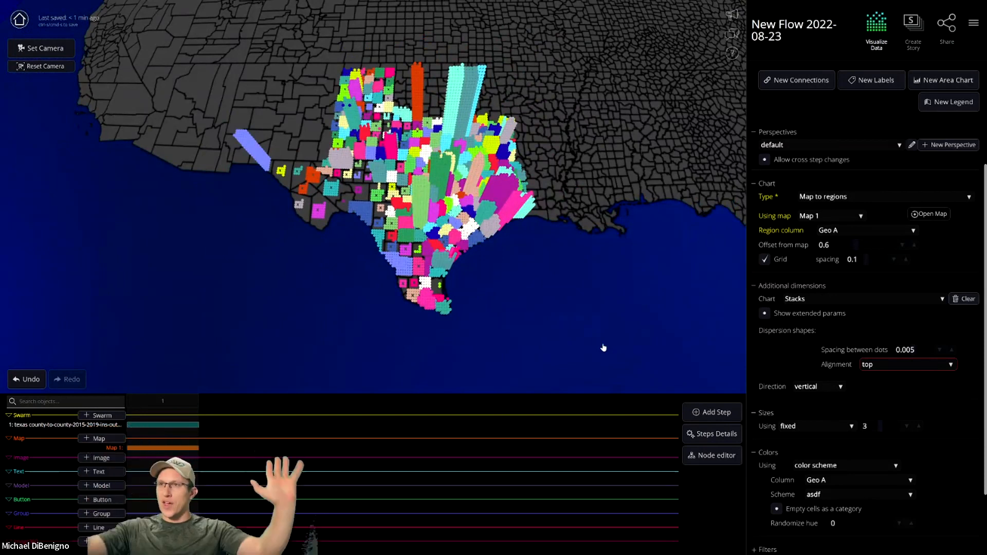
pyautogui.moveTo(594, 336)
pyautogui.mouseDown()
pyautogui.moveTo(595, 354)
pyautogui.moveTo(587, 342)
pyautogui.mouseUp()
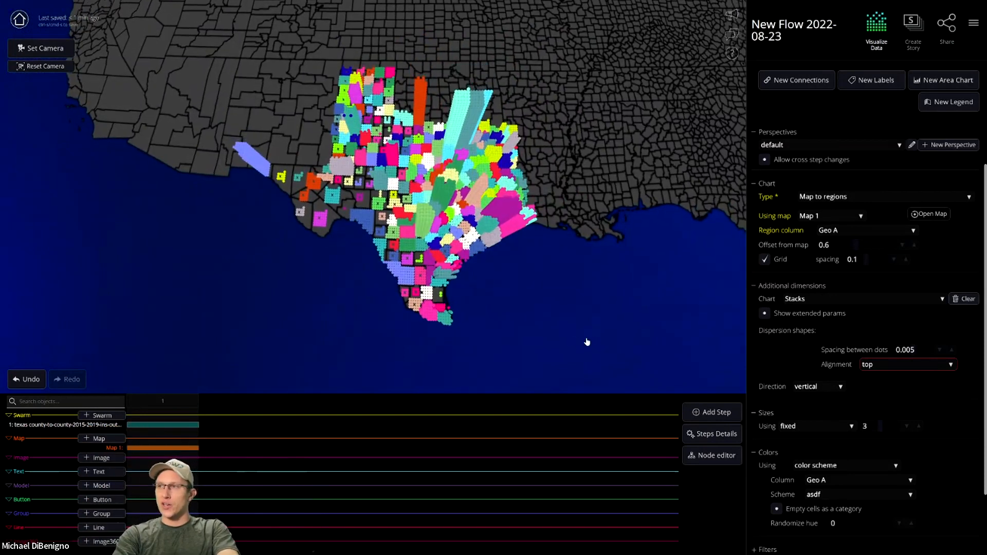
pyautogui.scroll(-2, 576, 327)
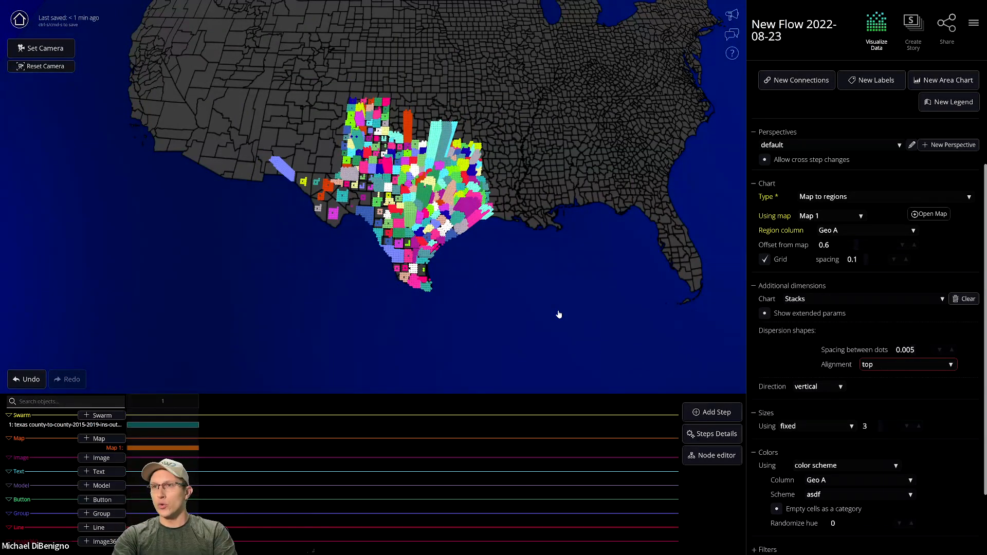
# Frame the camera view on Texas and add a second step by duplicating the current one
pyautogui.moveTo(527, 322); pyautogui.dragTo(494, 357)
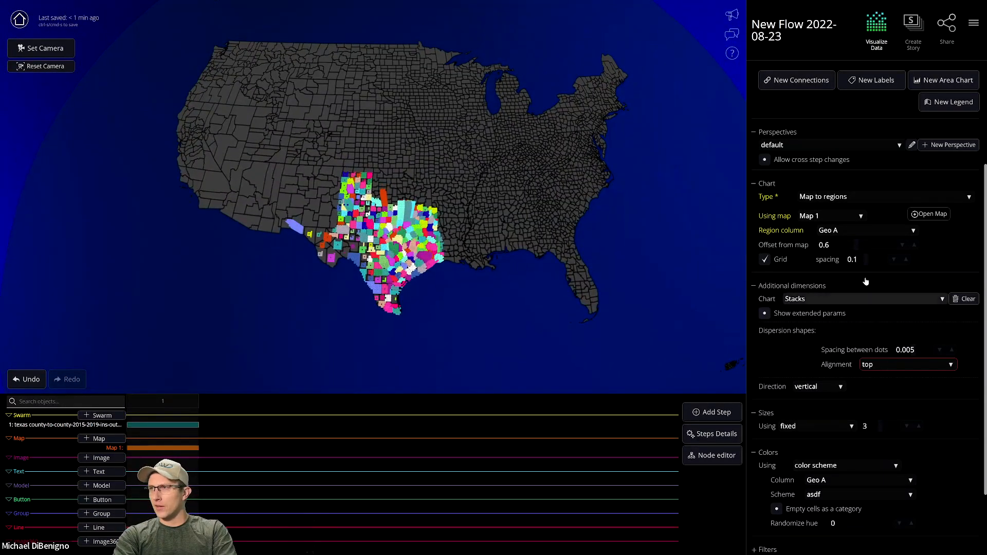
pyautogui.scroll(3, 910, 283)
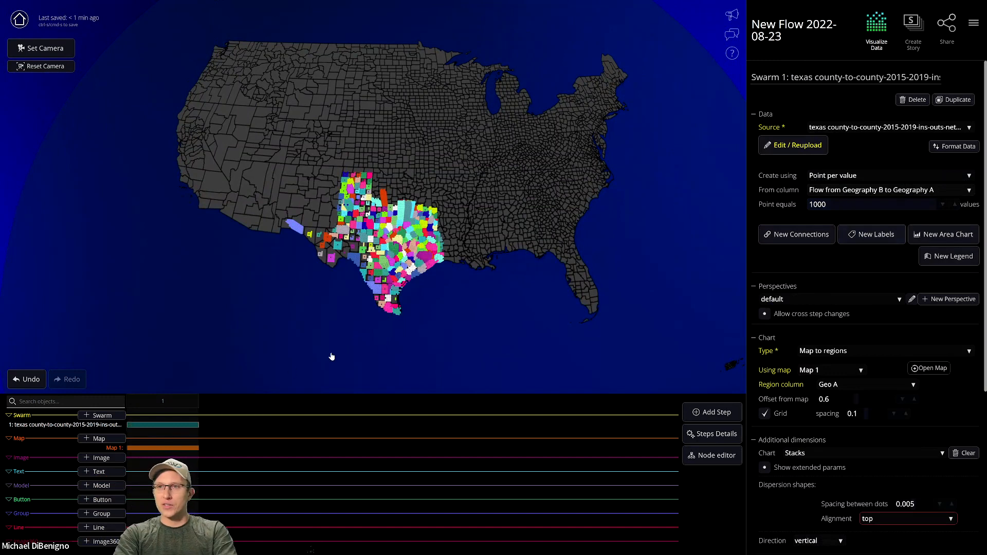
pyautogui.scroll(4, 348, 351)
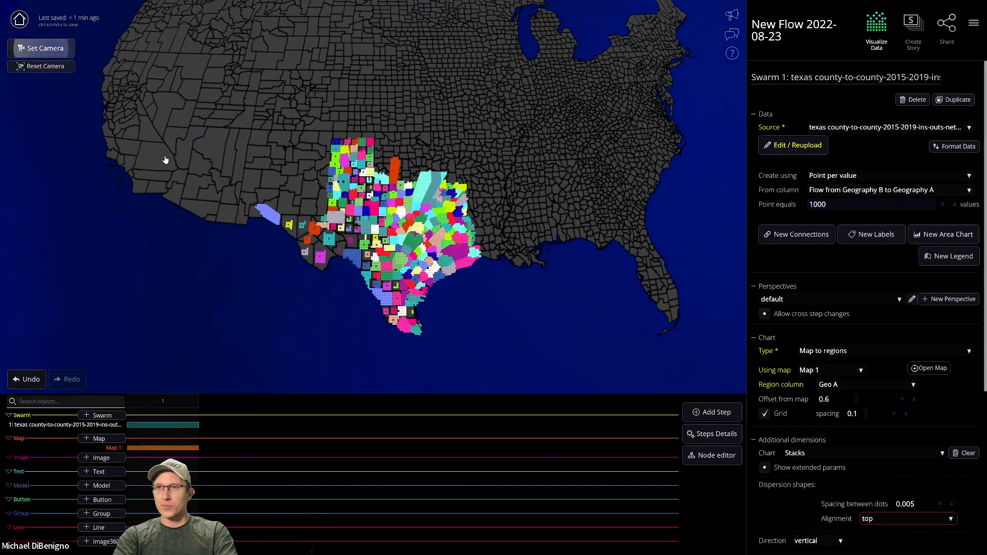
pyautogui.click(709, 412)
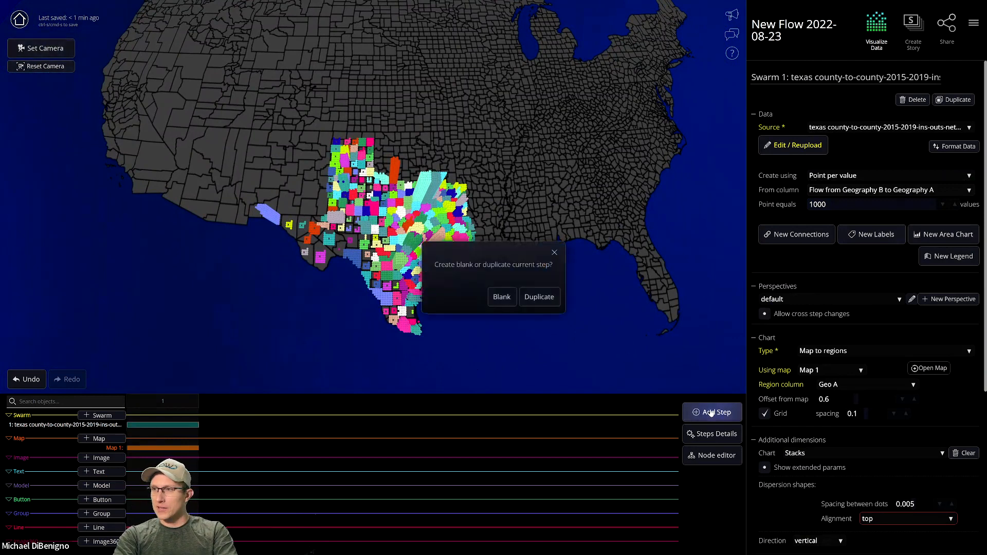
pyautogui.click(539, 298)
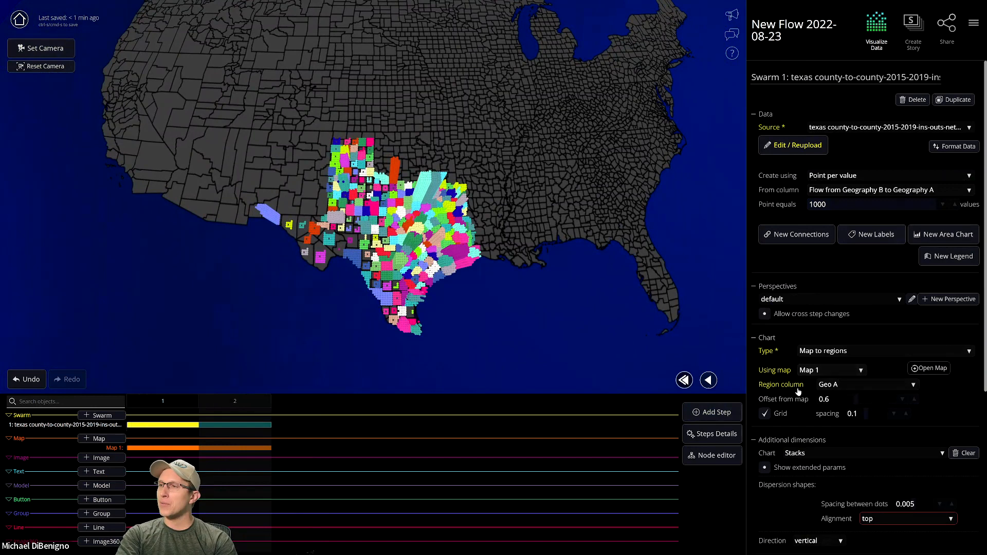
# Set the region column of the Texas swarm to Geo B in the second step
pyautogui.click(843, 391)
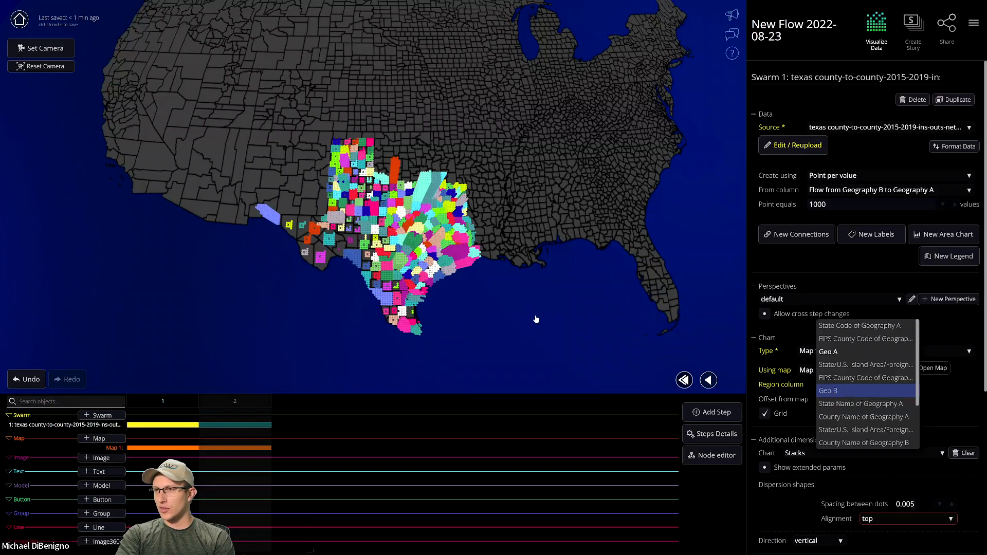
pyautogui.press('Return')
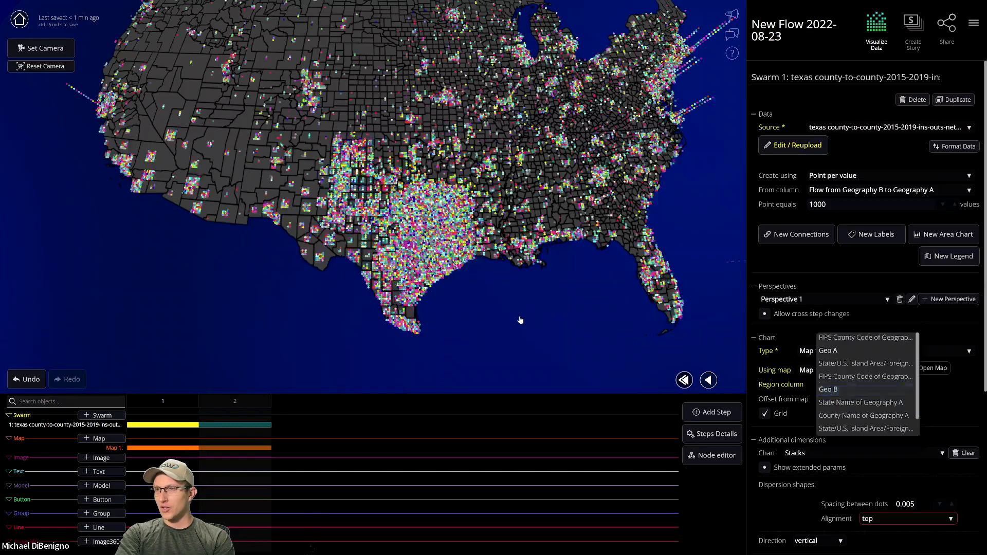
# Examine the dots stacked by Geo B across the United States, including an angled close-up of the stacks along the Gulf Coast
pyautogui.scroll(-4, 547, 313)
pyautogui.moveTo(584, 313); pyautogui.dragTo(502, 304)
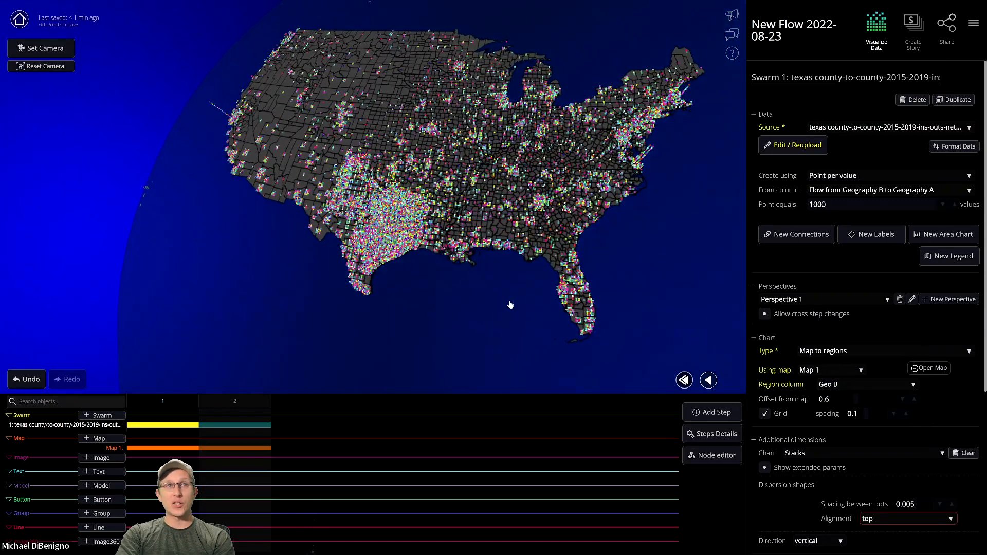
pyautogui.moveTo(511, 311); pyautogui.dragTo(291, 300)
pyautogui.scroll(4, 534, 255)
pyautogui.moveTo(535, 255); pyautogui.dragTo(433, 291, button='right')
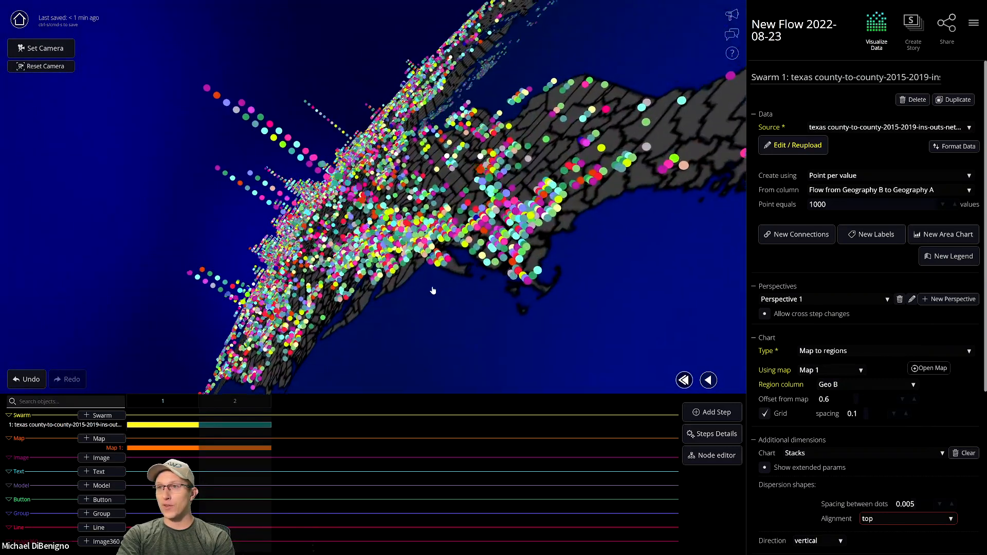
pyautogui.moveTo(433, 290); pyautogui.dragTo(565, 314)
pyautogui.scroll(-3, 575, 317)
pyautogui.moveTo(478, 304); pyautogui.dragTo(512, 306)
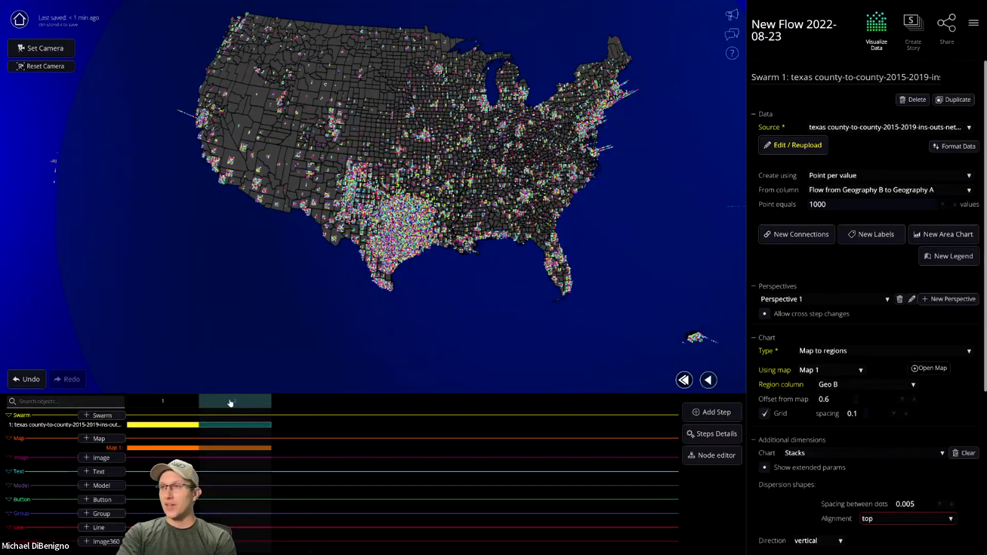
# Preview the transition between the Geo A and Geo B steps in both directions
pyautogui.click(176, 404)
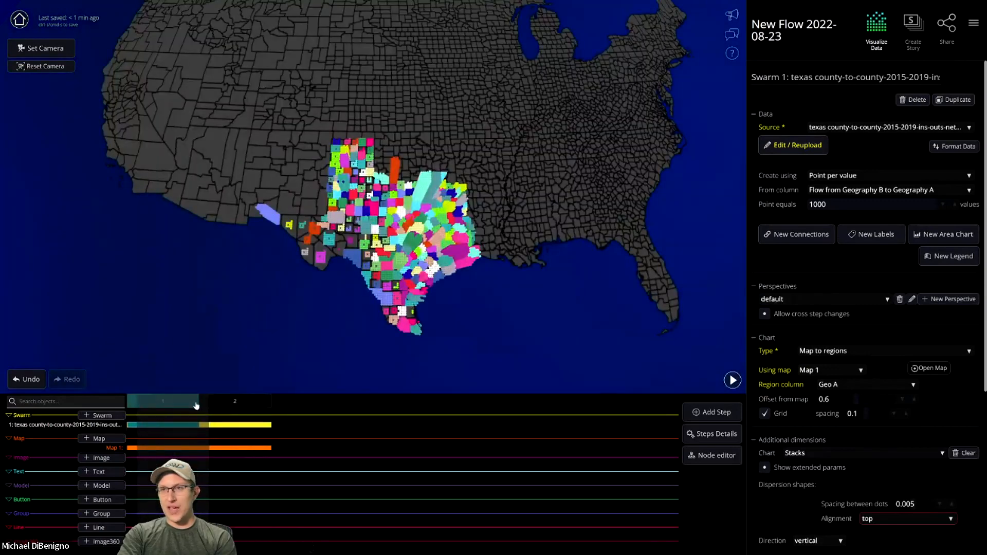
pyautogui.click(733, 380)
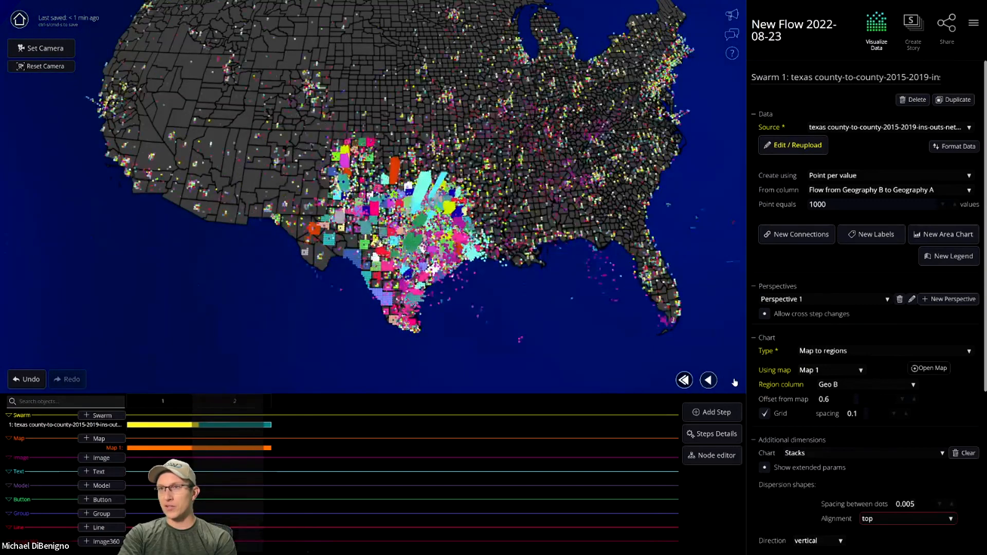
pyautogui.moveTo(598, 353); pyautogui.dragTo(594, 328)
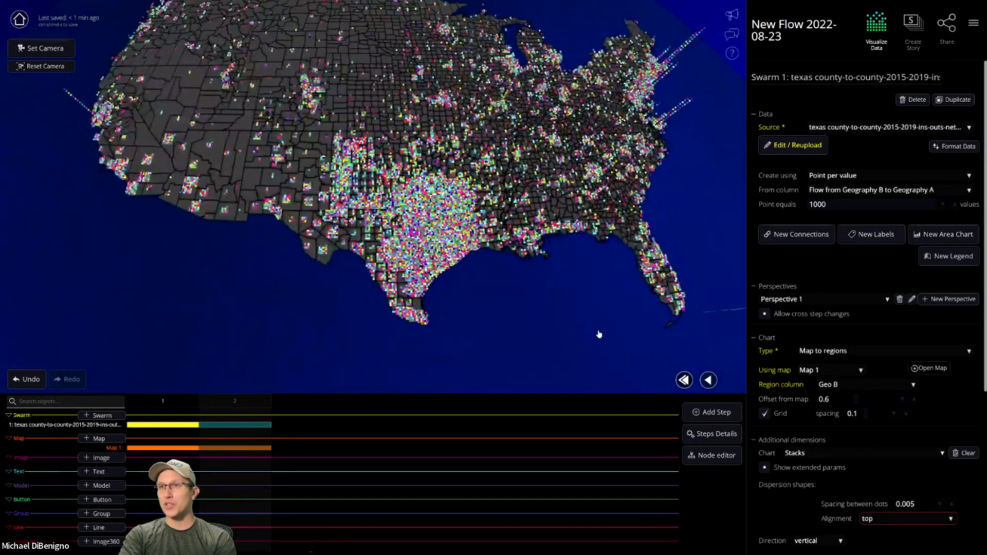
pyautogui.click(708, 379)
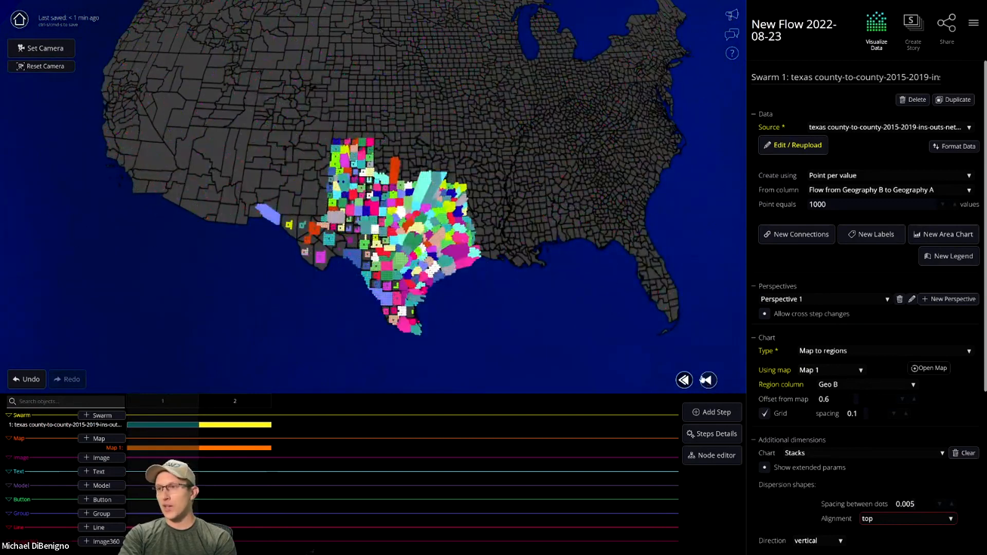
pyautogui.click(732, 380)
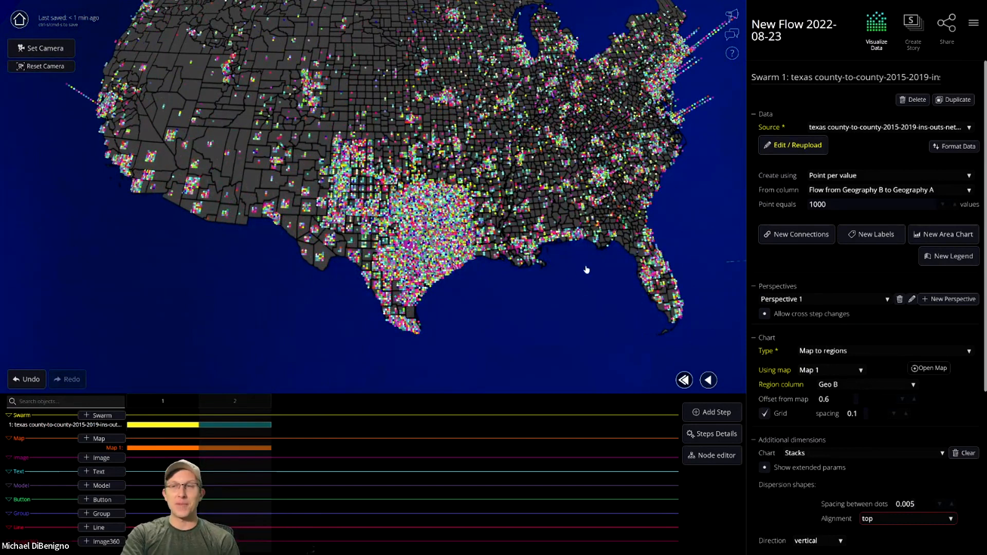
# Set the Texas swarm to create one point per 100 values
pyautogui.scroll(4, 540, 298)
pyautogui.moveTo(526, 374); pyautogui.dragTo(513, 352)
pyautogui.scroll(-5, 518, 354)
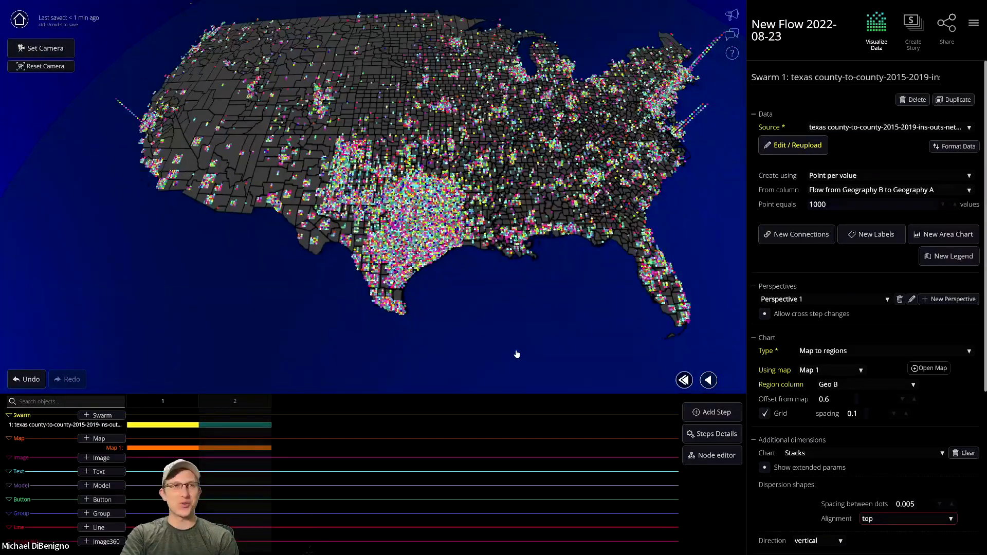
pyautogui.click(822, 204)
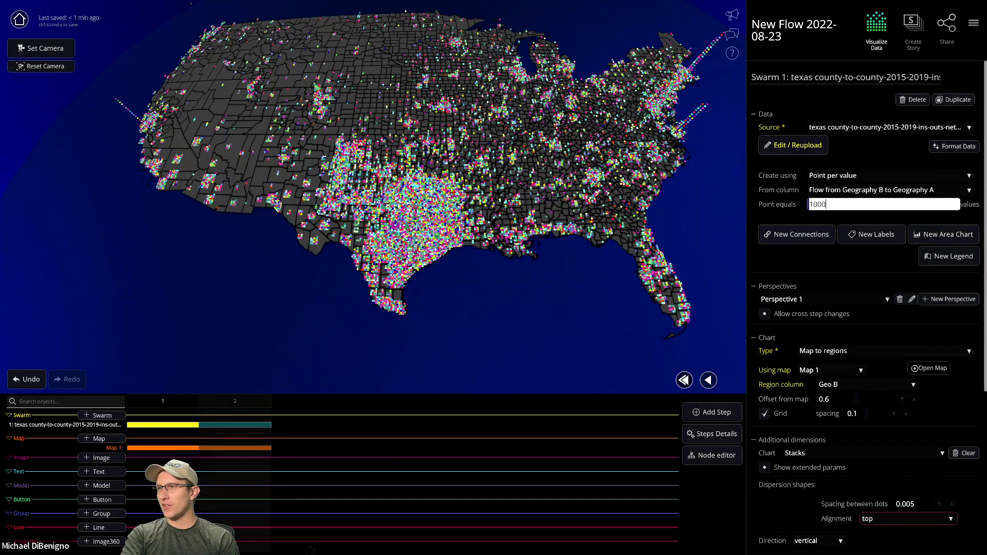
pyautogui.press('BackSpace')
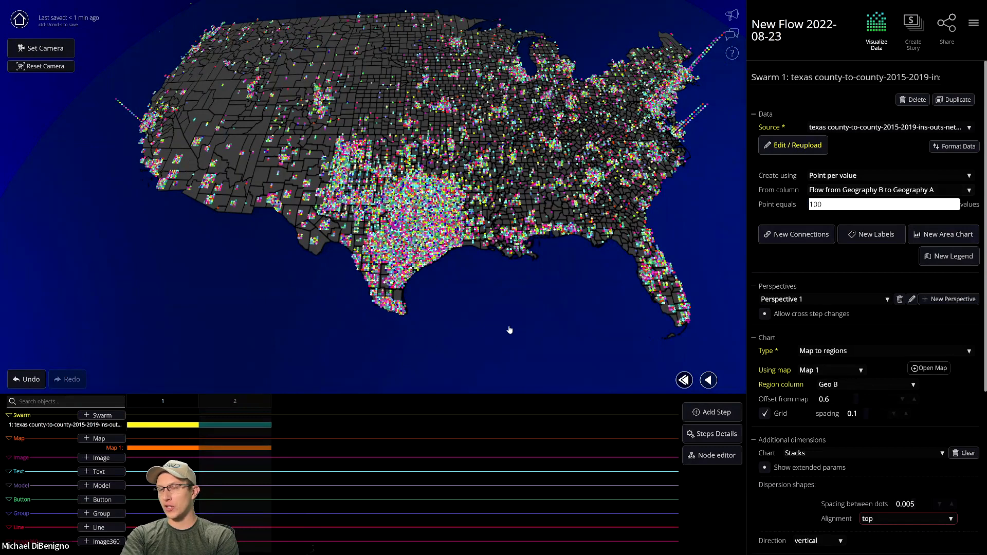
pyautogui.click(182, 405)
pyautogui.moveTo(304, 352); pyautogui.dragTo(375, 369)
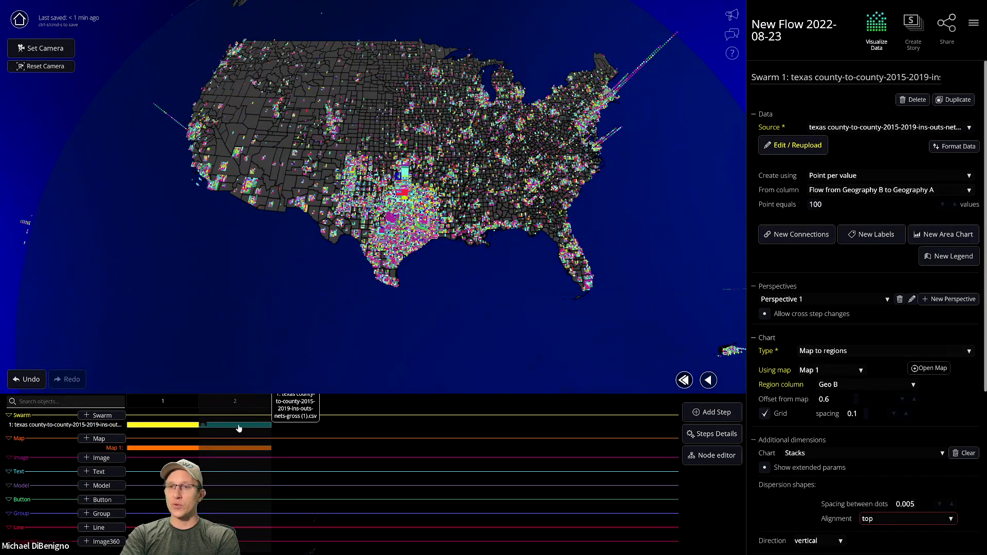
# Open the swarm's Texas county-to-county data source and look through its columns from the FIPS codes to the gross migration figures
pyautogui.click(801, 146)
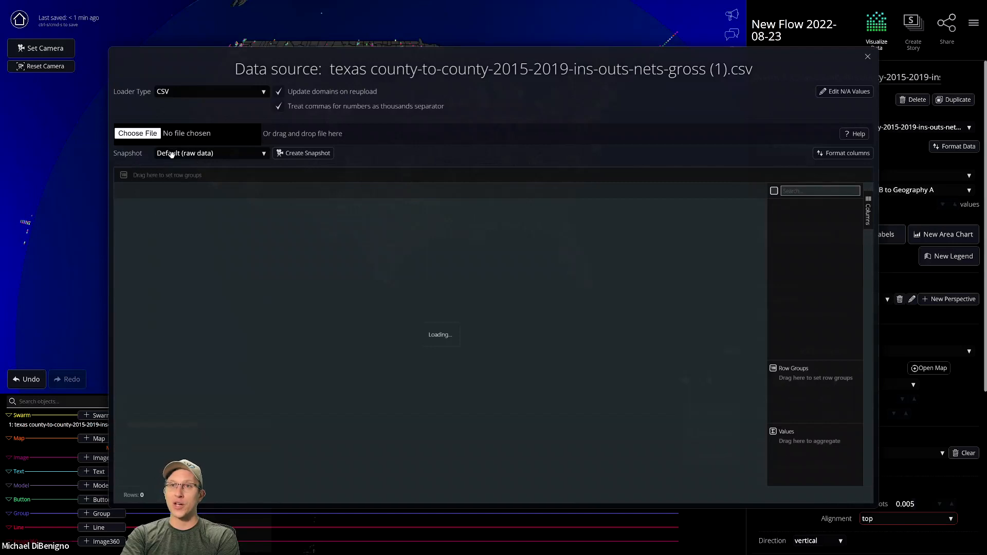
pyautogui.click(868, 58)
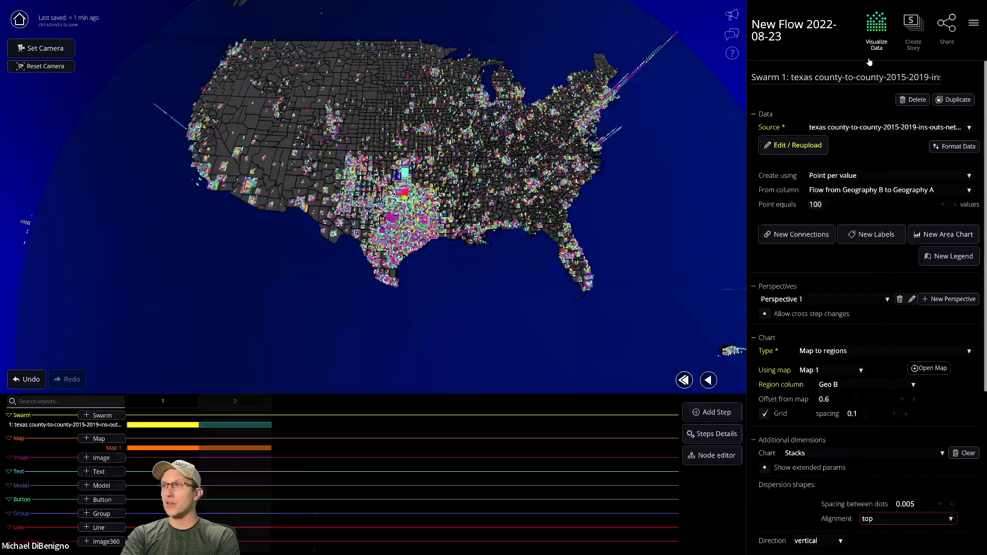
pyautogui.click(797, 152)
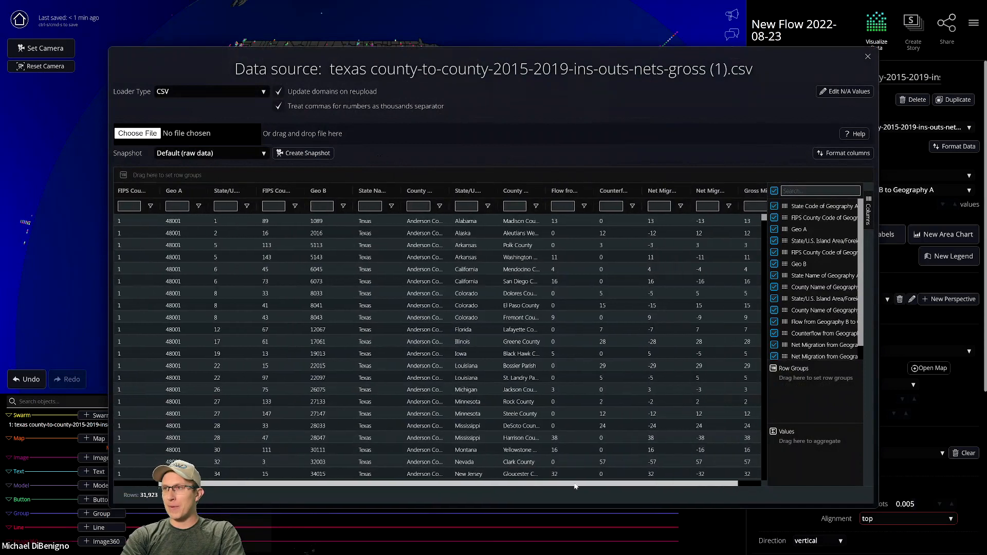
pyautogui.moveTo(518, 485); pyautogui.dragTo(637, 487)
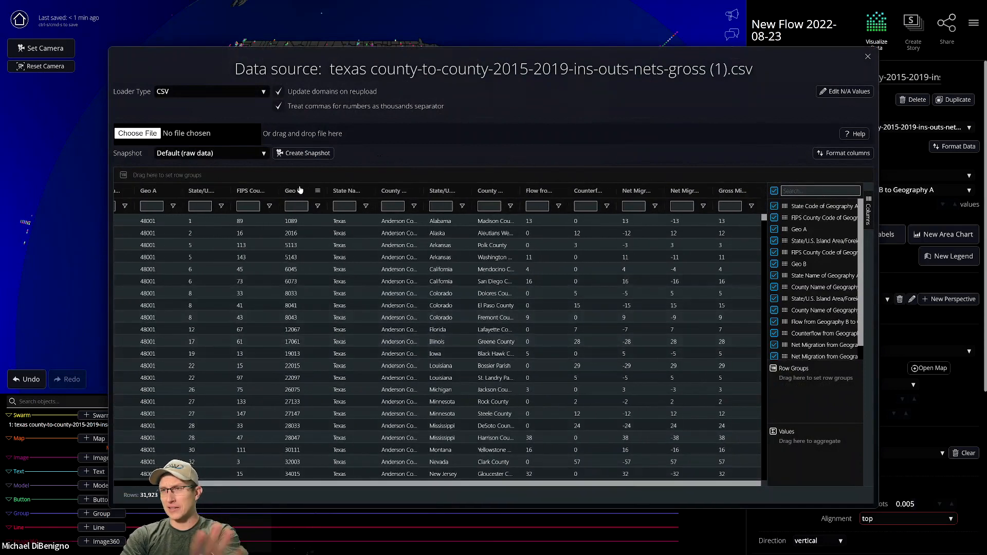
pyautogui.moveTo(442, 485); pyautogui.dragTo(340, 489)
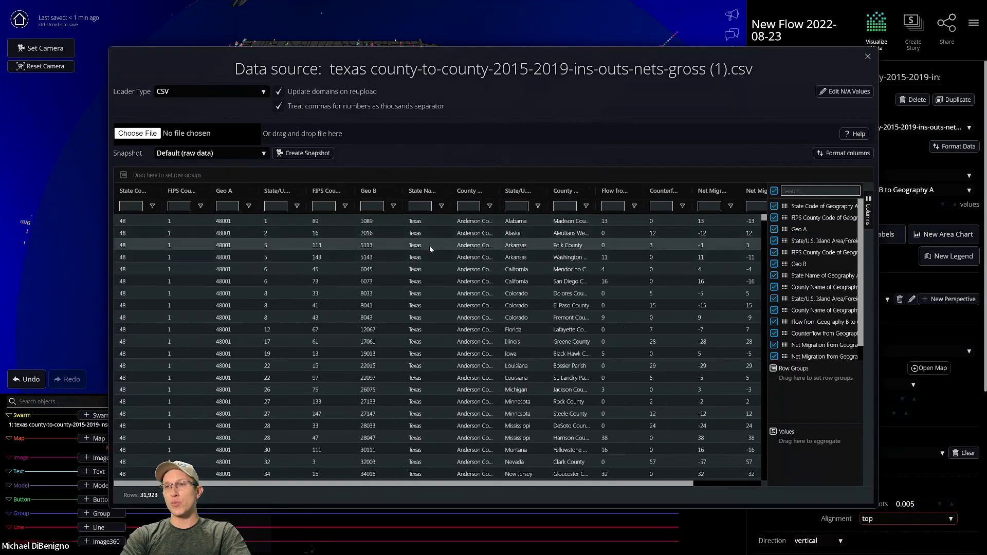
# Check the filter options of the state name, Geo A and state code columns in the data table
pyautogui.click(442, 208)
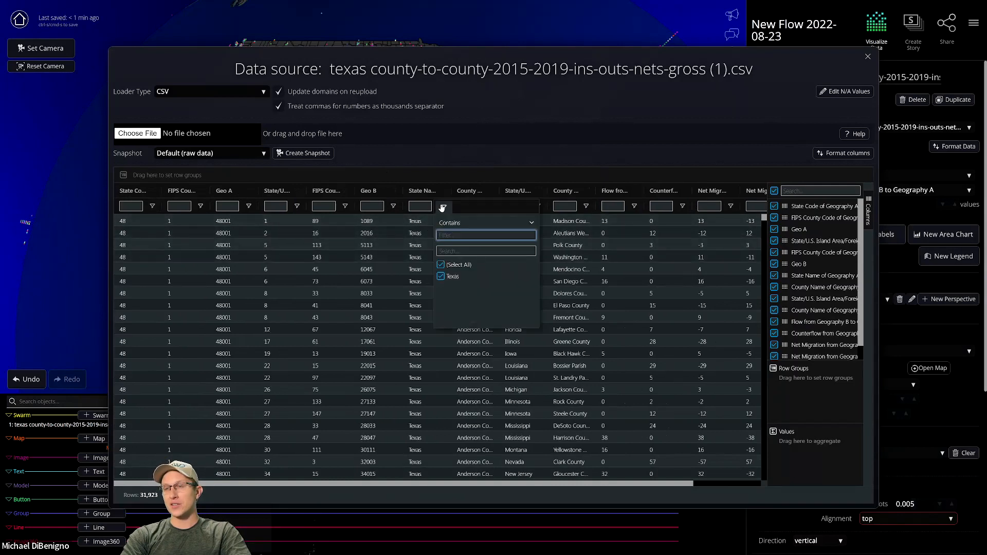
pyautogui.click(250, 207)
pyautogui.click(250, 207)
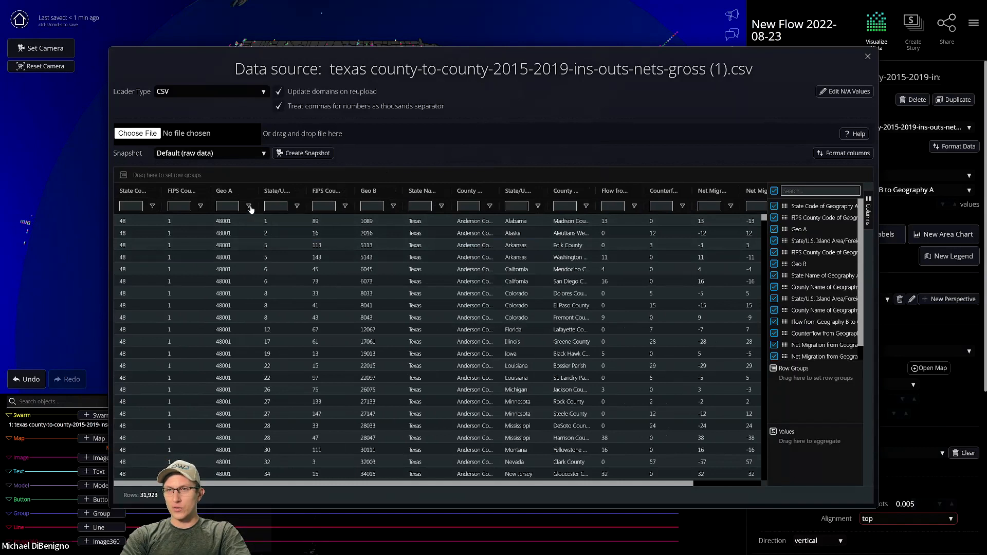
pyautogui.click(298, 207)
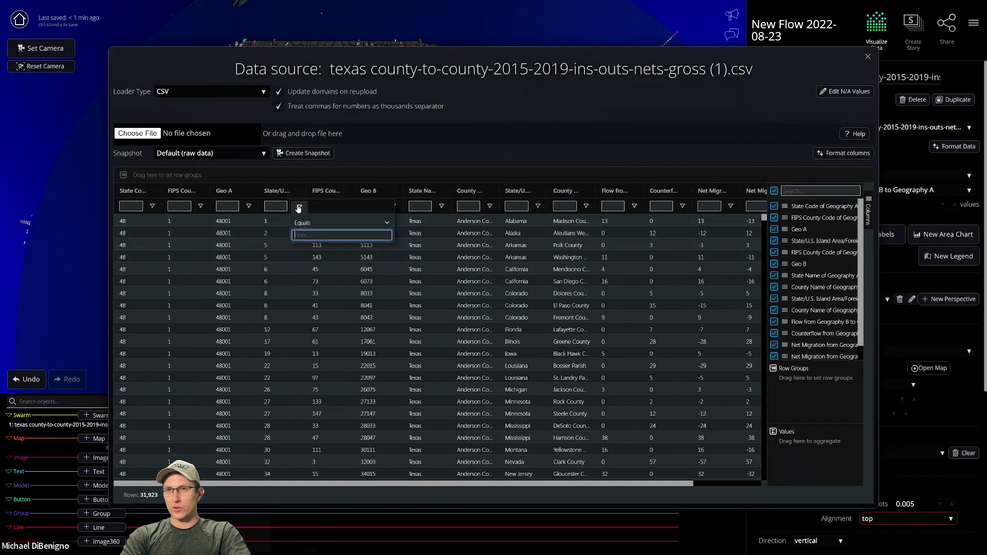
pyautogui.click(152, 207)
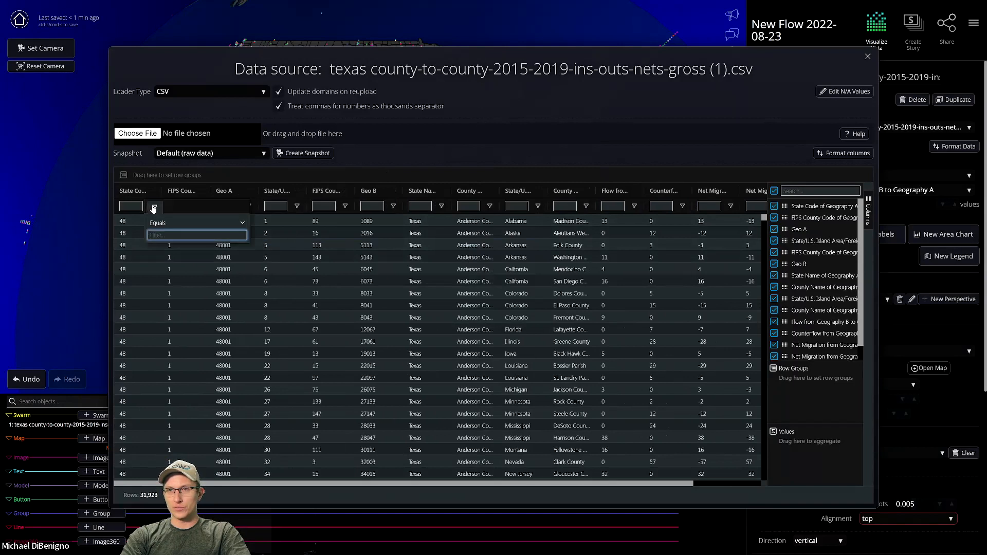
pyautogui.click(550, 133)
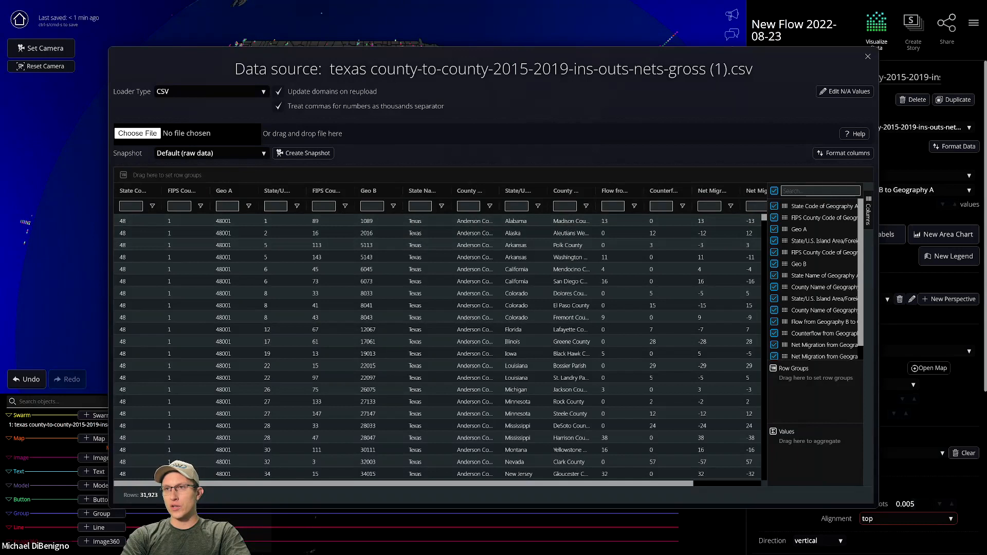
# Filter the Geography B state code column to values not equal to 48 and create a snapshot of the filtered data
pyautogui.click(280, 206)
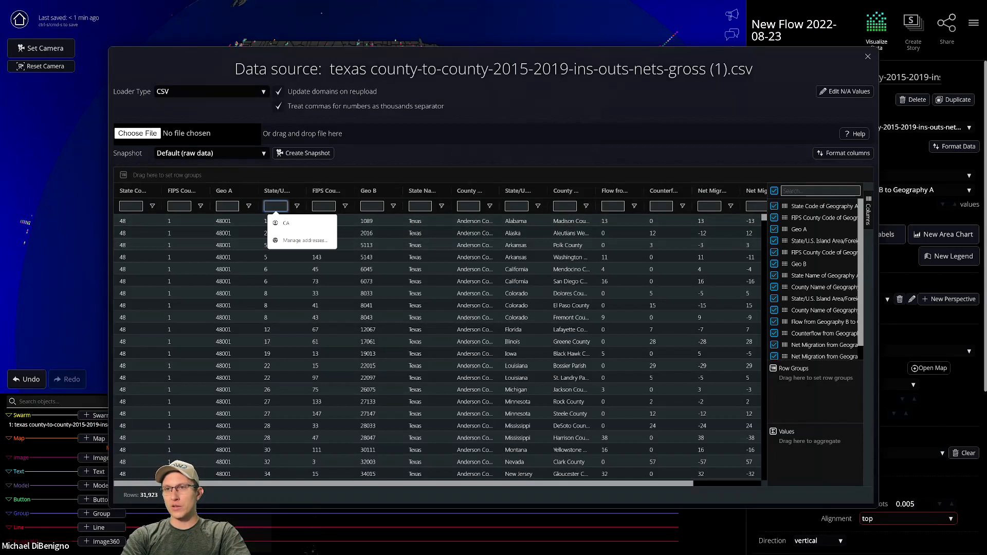
pyautogui.click(297, 207)
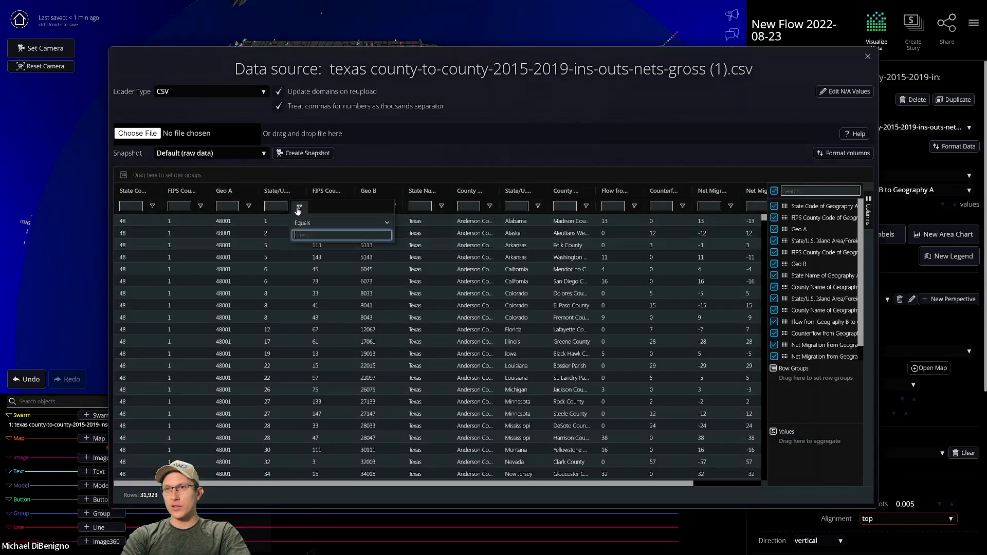
pyautogui.click(386, 223)
pyautogui.click(360, 246)
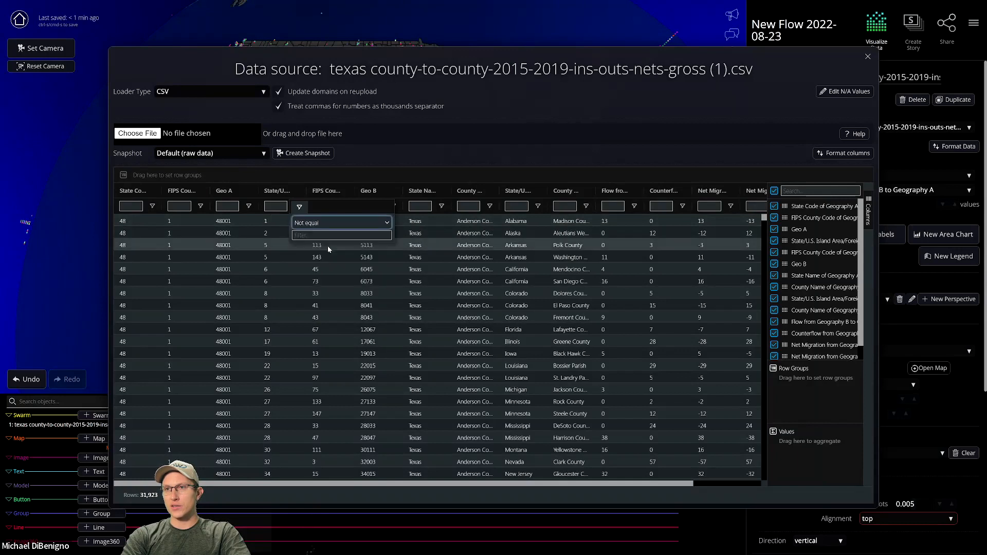
pyautogui.write('48')
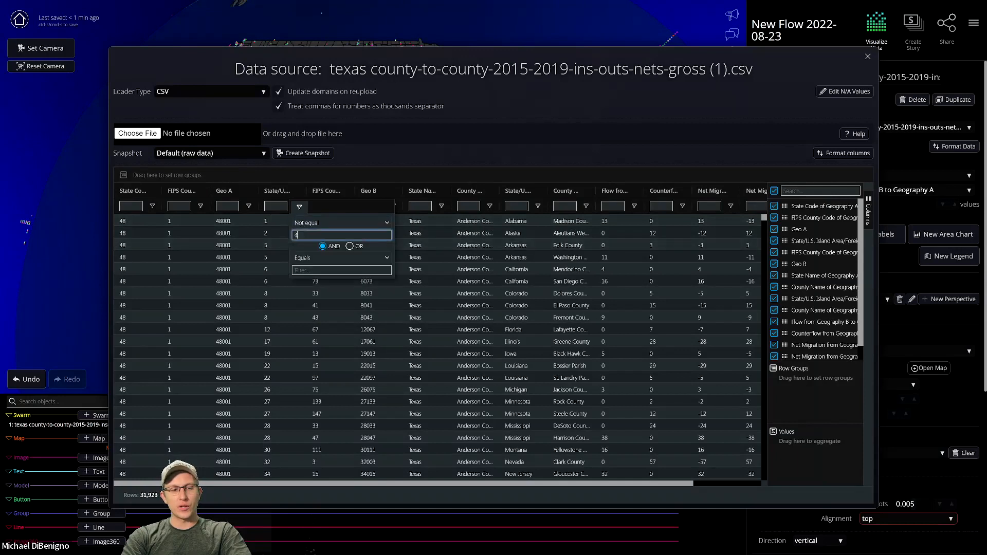
pyautogui.click(381, 165)
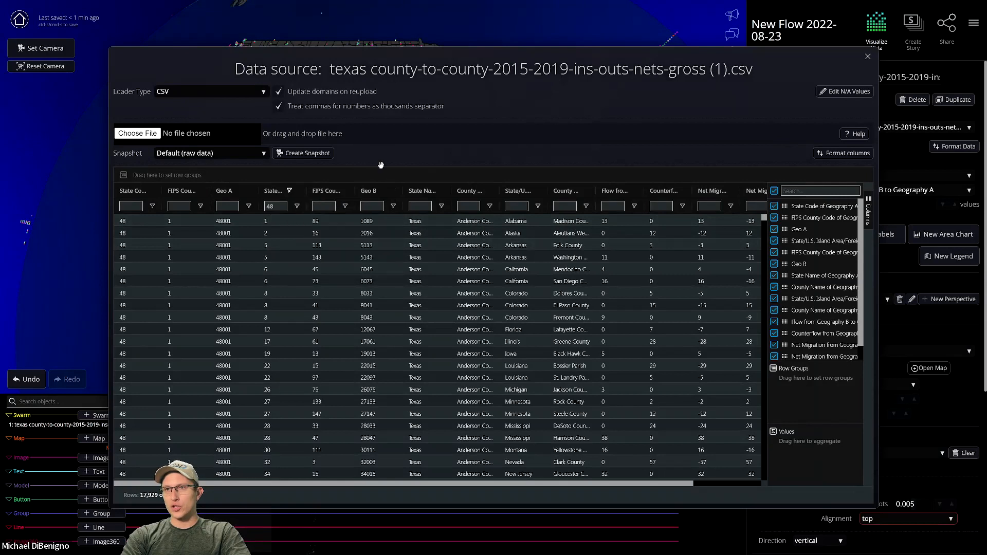
pyautogui.click(306, 157)
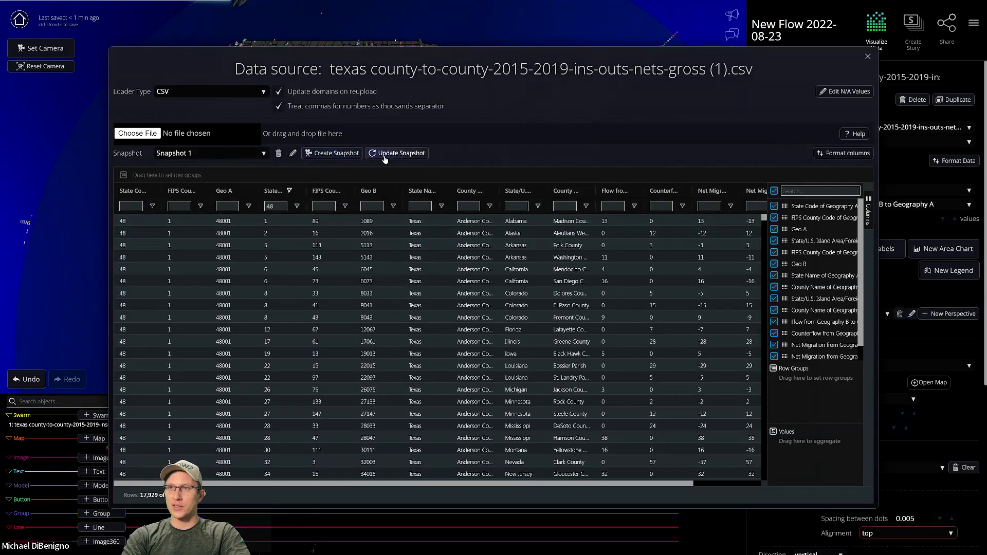
# Close the data source table and make the Texas swarm use Snapshot 1
pyautogui.click(868, 57)
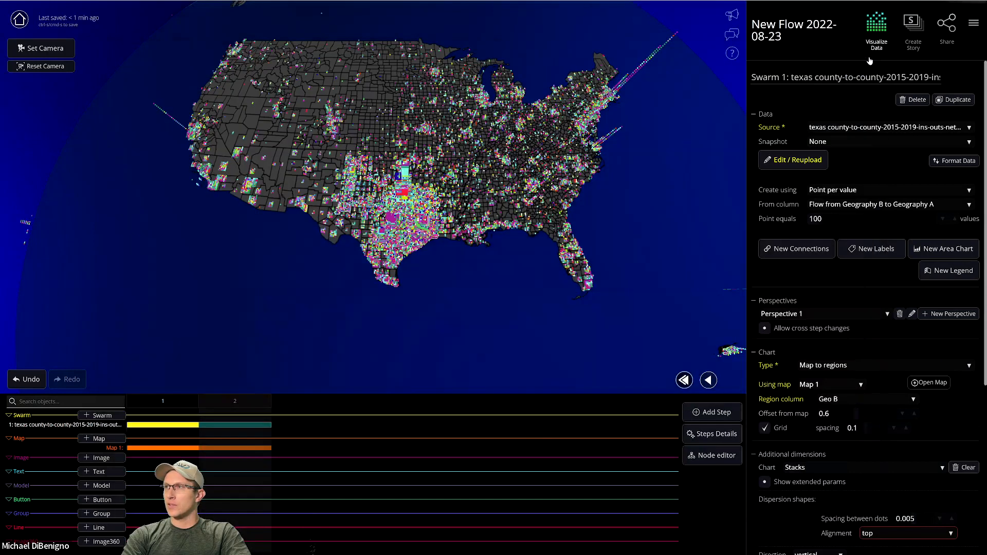
pyautogui.click(857, 143)
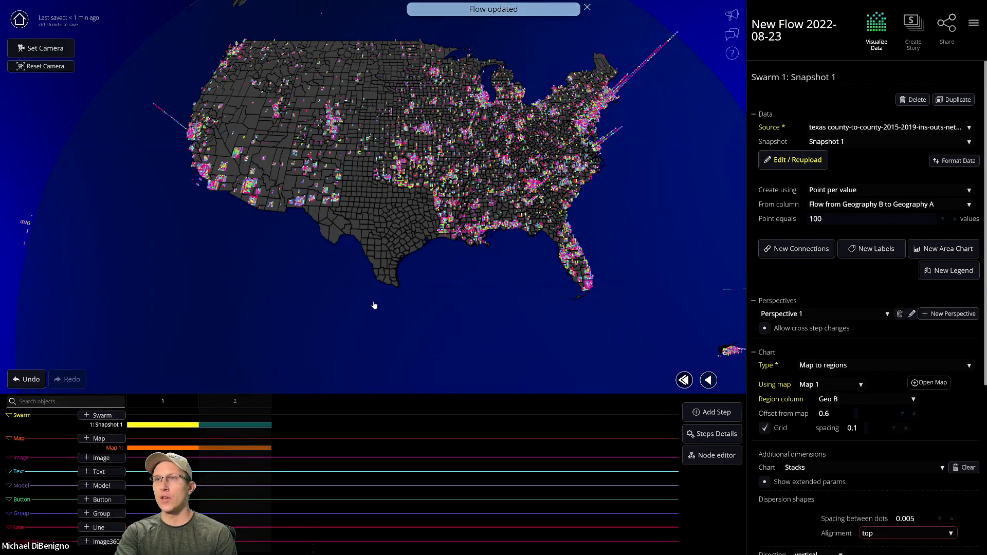
pyautogui.scroll(4, 374, 305)
pyautogui.moveTo(364, 262); pyautogui.dragTo(392, 262)
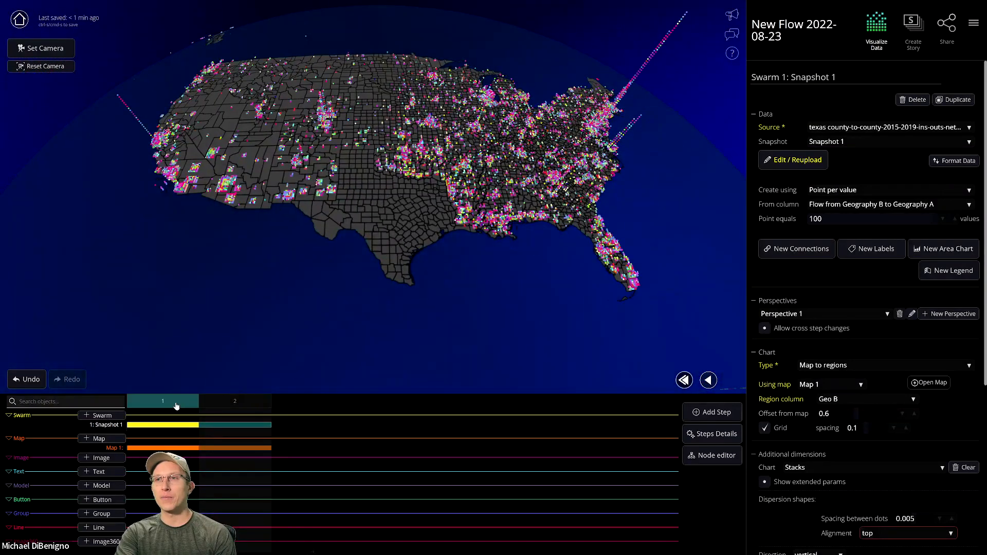
# Preview the swarm's transition between the two timeline steps and save the flow
pyautogui.click(173, 408)
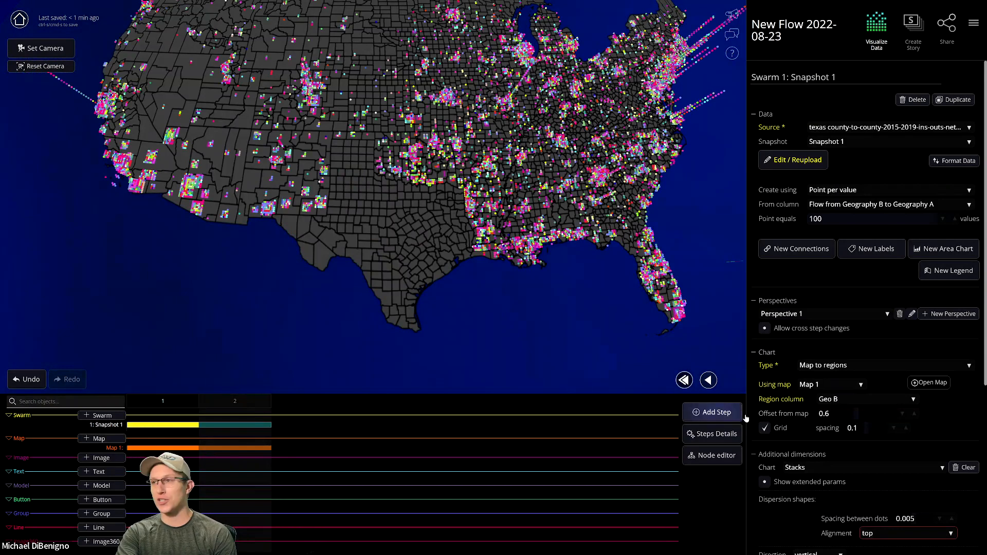
pyautogui.click(708, 381)
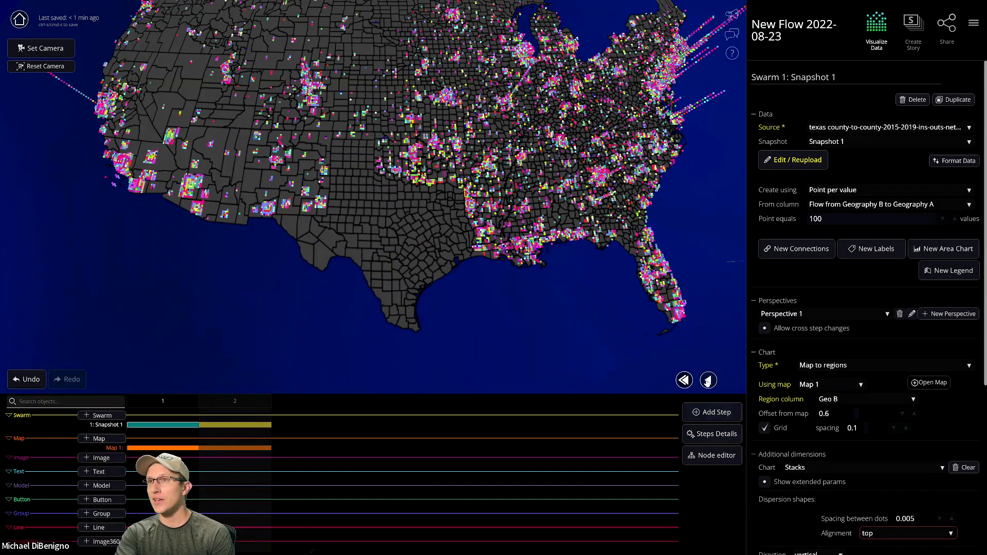
pyautogui.click(146, 426)
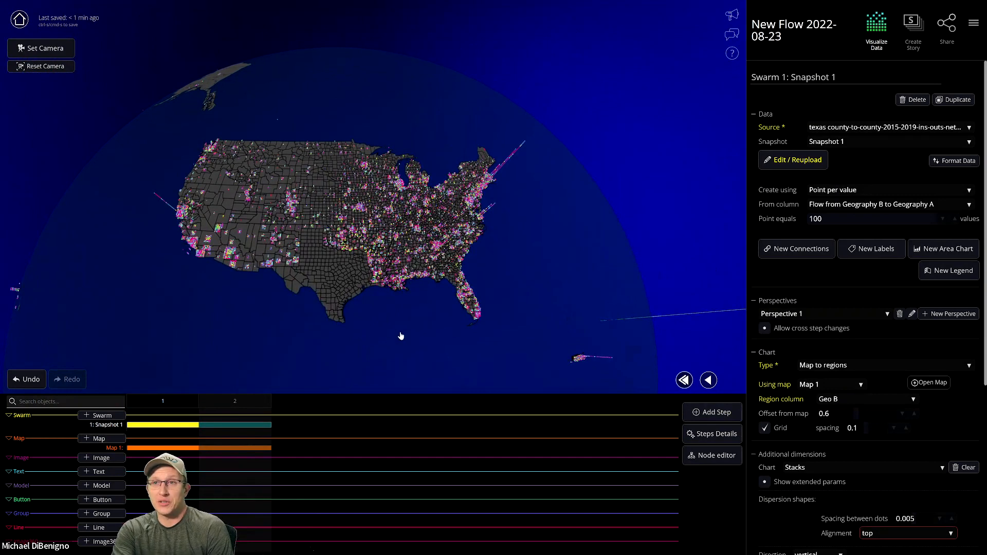
pyautogui.click(973, 22)
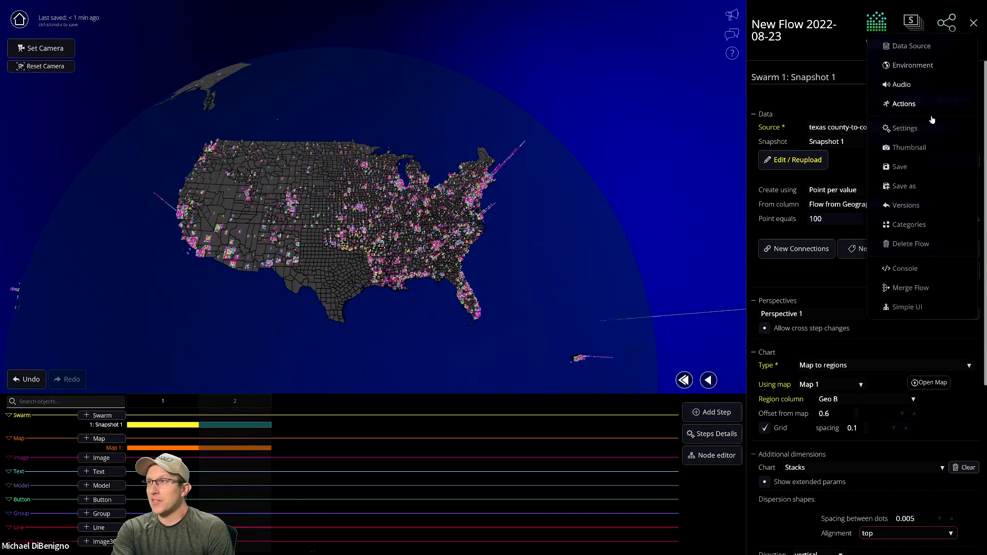
pyautogui.click(919, 172)
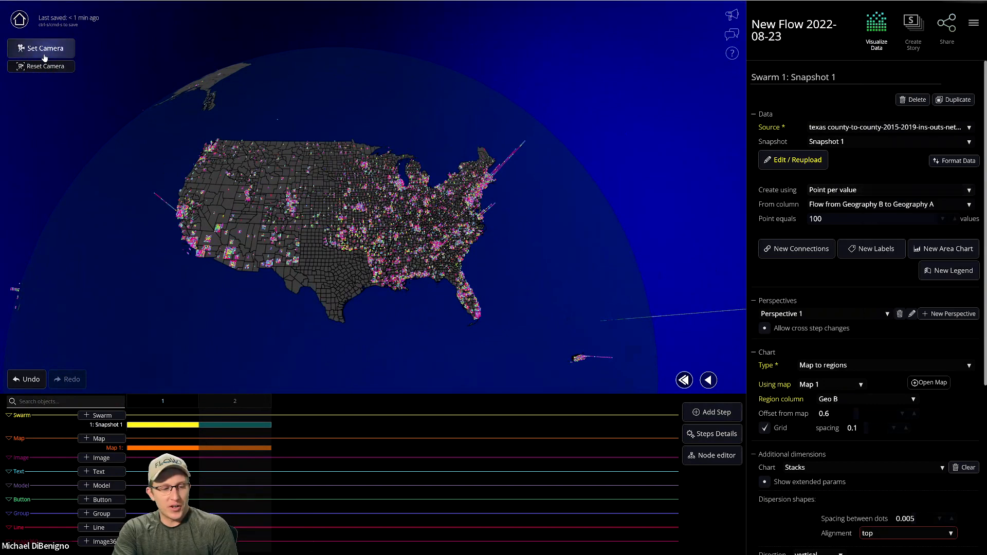
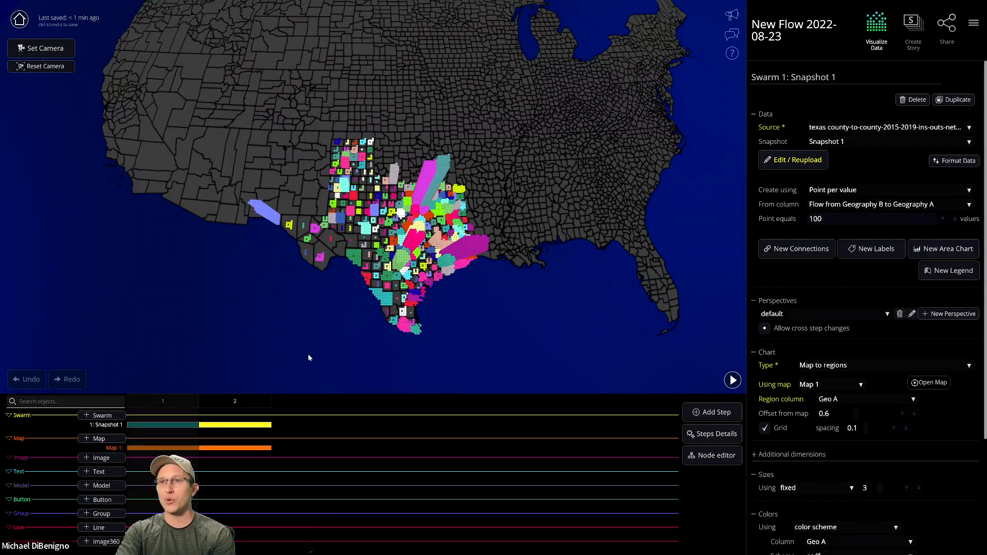
# Play the flow back and forth between steps 1 and 2 to watch the dots move between Texas and the other states' counties
pyautogui.scroll(5, 312, 349)
pyautogui.scroll(-4, 311, 344)
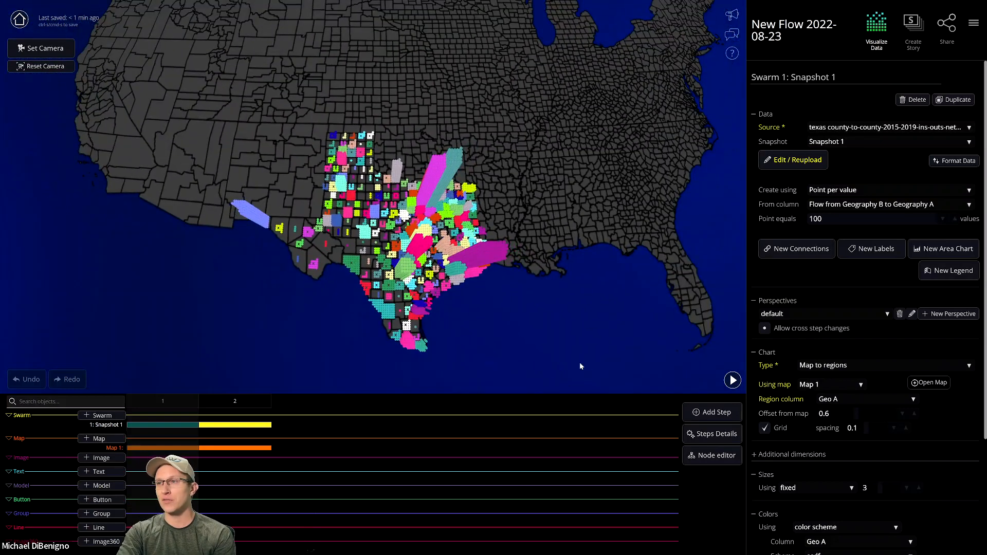
pyautogui.moveTo(566, 349)
pyautogui.mouseDown()
pyautogui.moveTo(532, 346)
pyautogui.moveTo(550, 355)
pyautogui.mouseUp()
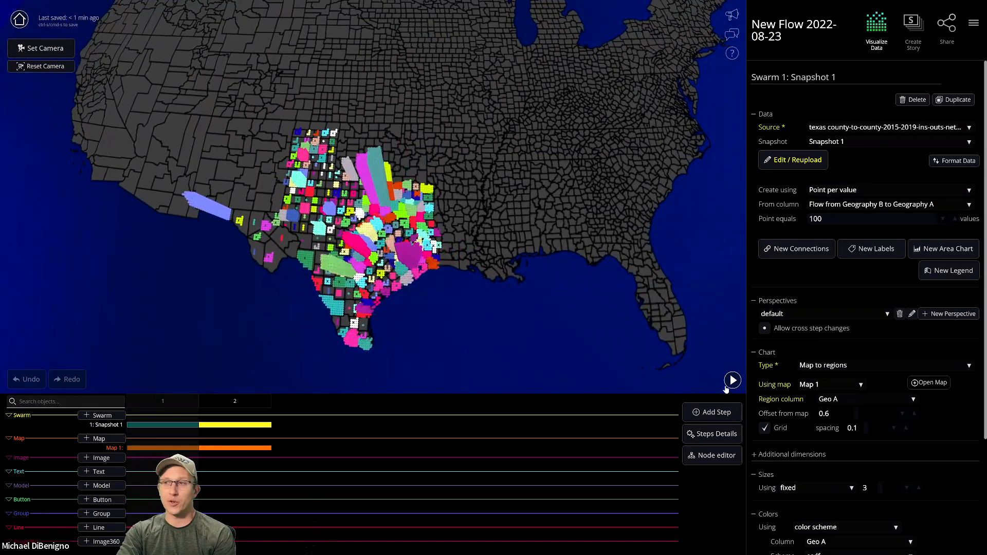
pyautogui.click(737, 384)
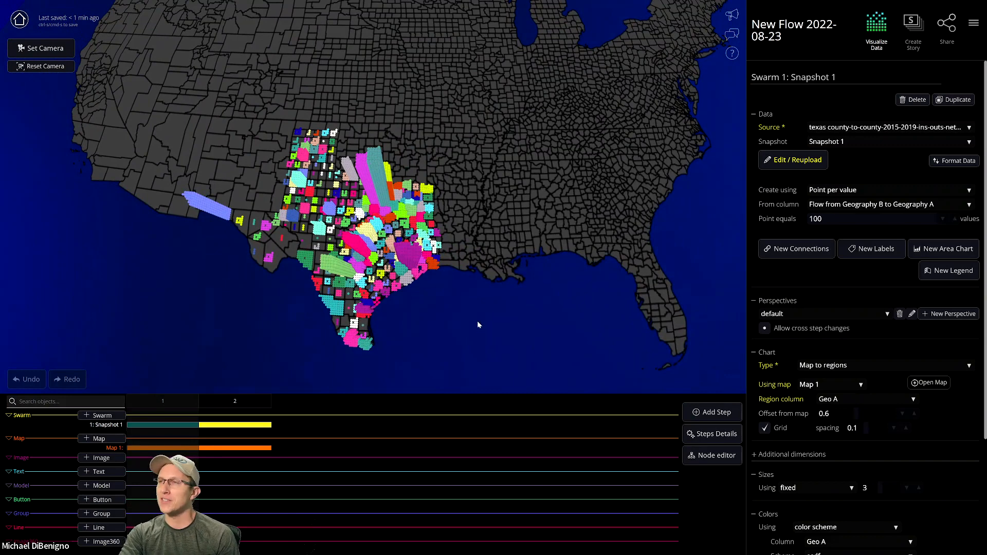
pyautogui.press('Left')
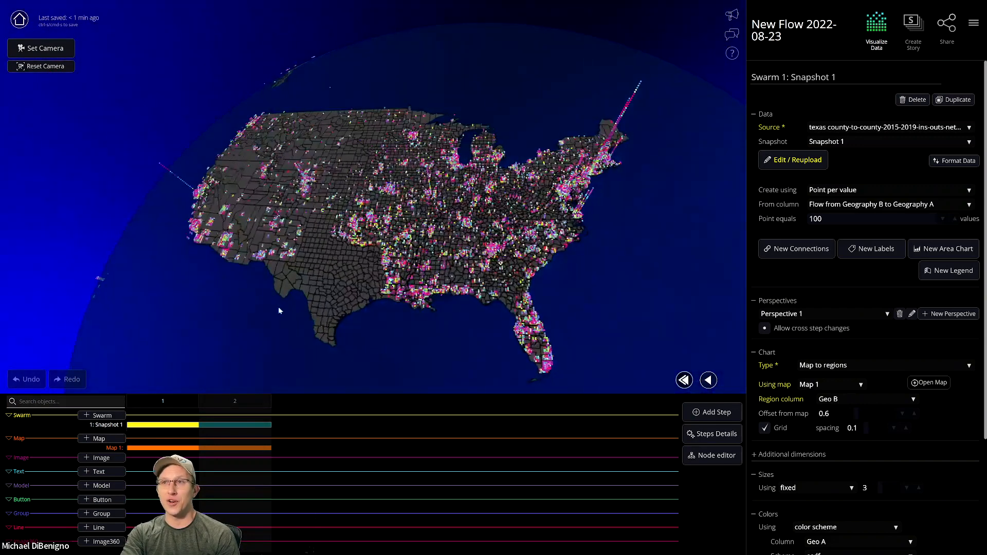
pyautogui.click(709, 380)
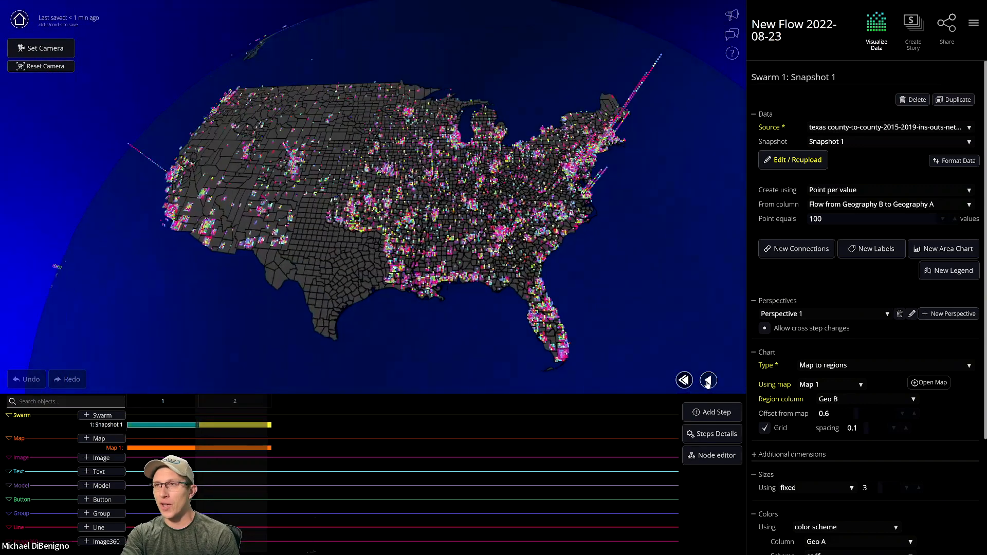
pyautogui.click(684, 380)
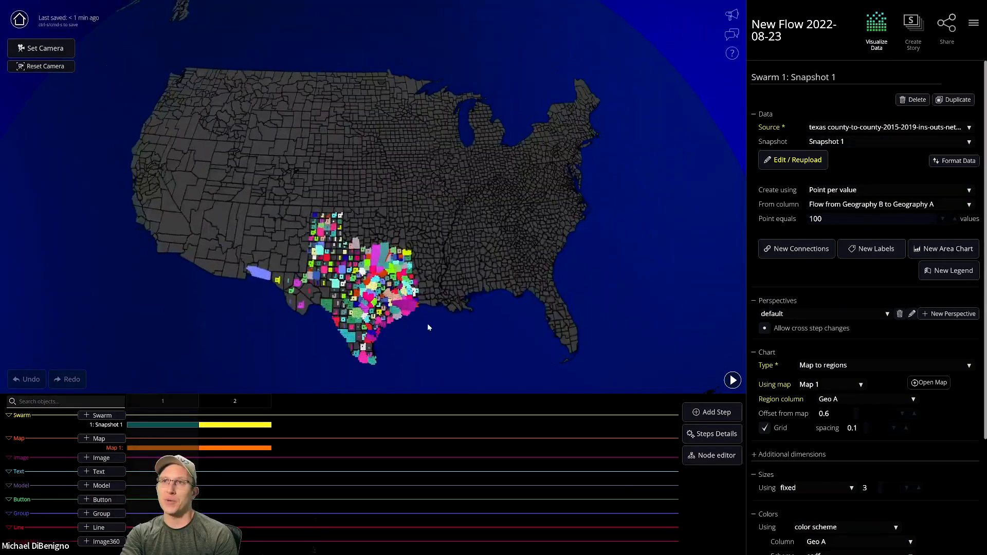
# Add a text object above the northern edge of the map, raised to about 0.586 and brought forward to about 0.311
pyautogui.click(103, 475)
pyautogui.moveTo(397, 194); pyautogui.dragTo(379, 26)
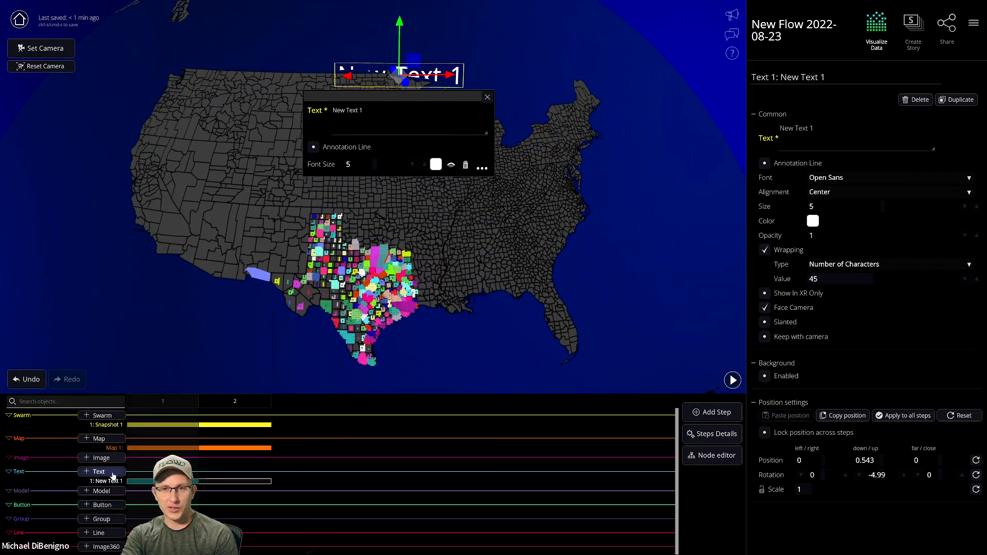
pyautogui.moveTo(513, 335); pyautogui.dragTo(457, 336)
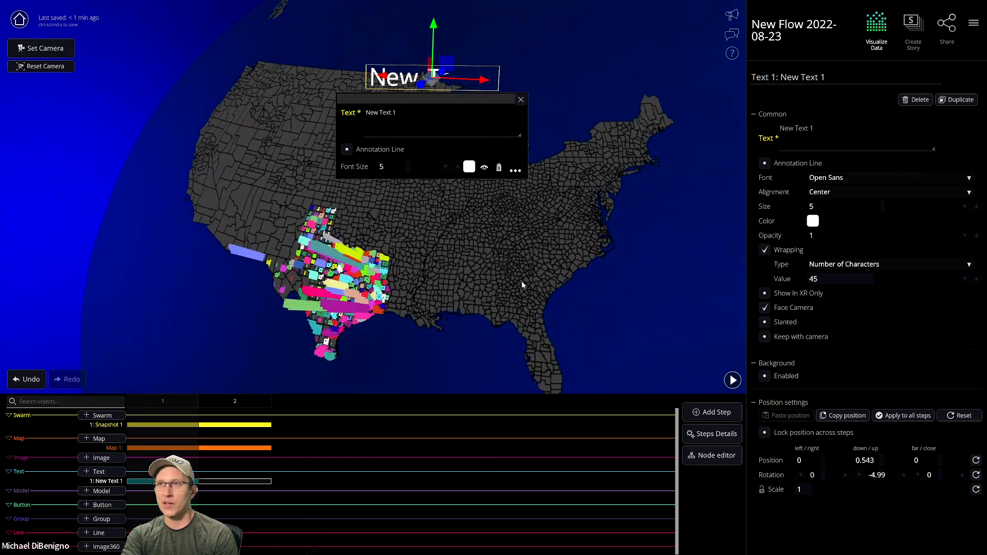
pyautogui.moveTo(523, 286); pyautogui.dragTo(544, 286)
pyautogui.moveTo(412, 23); pyautogui.dragTo(411, 7)
pyautogui.moveTo(597, 222); pyautogui.dragTo(610, 237)
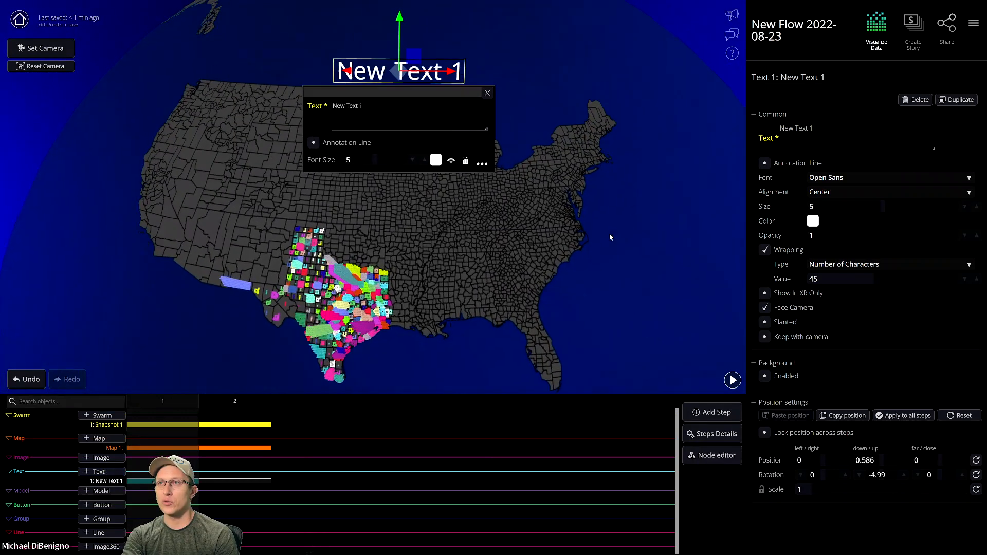
pyautogui.moveTo(664, 141); pyautogui.dragTo(568, 177, button='right')
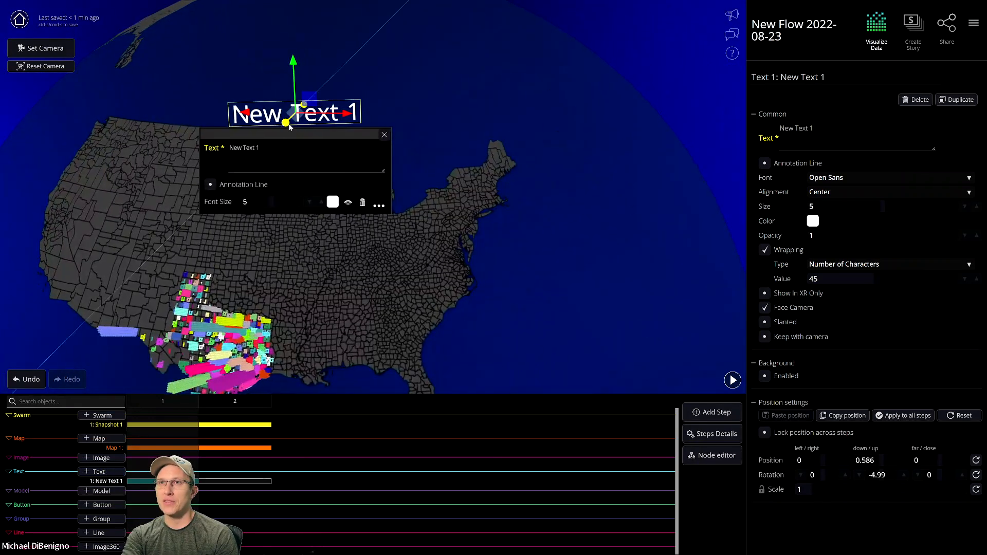
pyautogui.moveTo(290, 127); pyautogui.dragTo(251, 163)
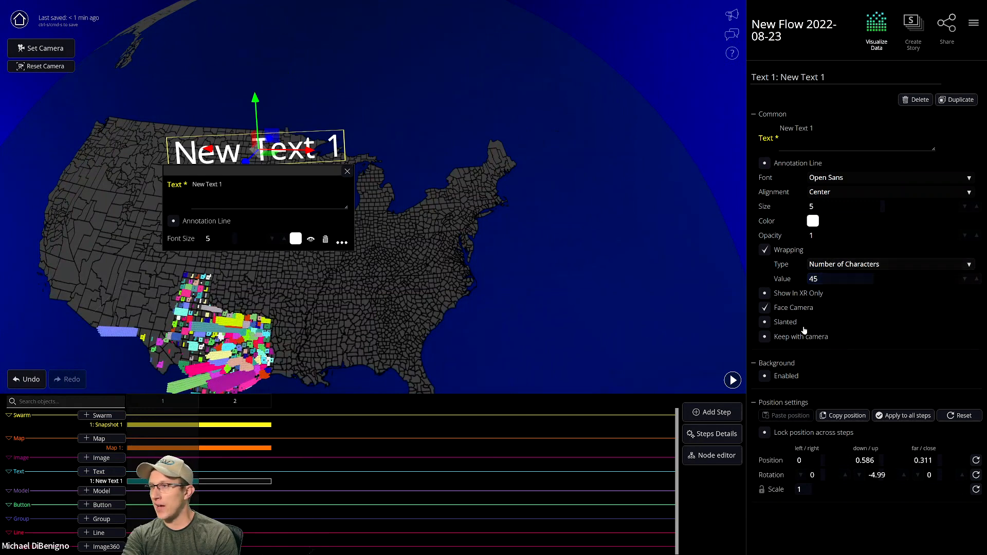
# Enable the text's background and change its wording to "Movement from Texas '15-'19"
pyautogui.click(765, 375)
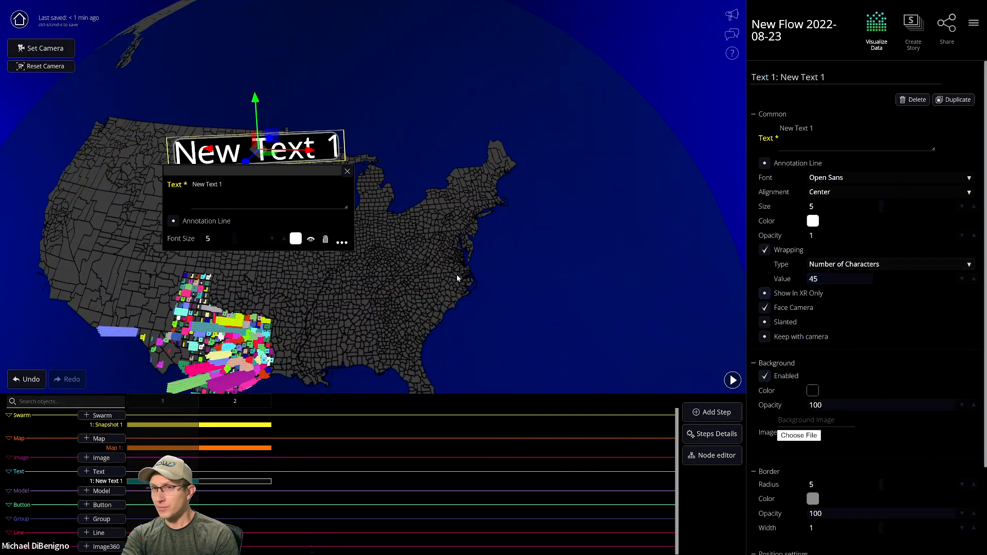
pyautogui.moveTo(814, 128); pyautogui.dragTo(757, 135)
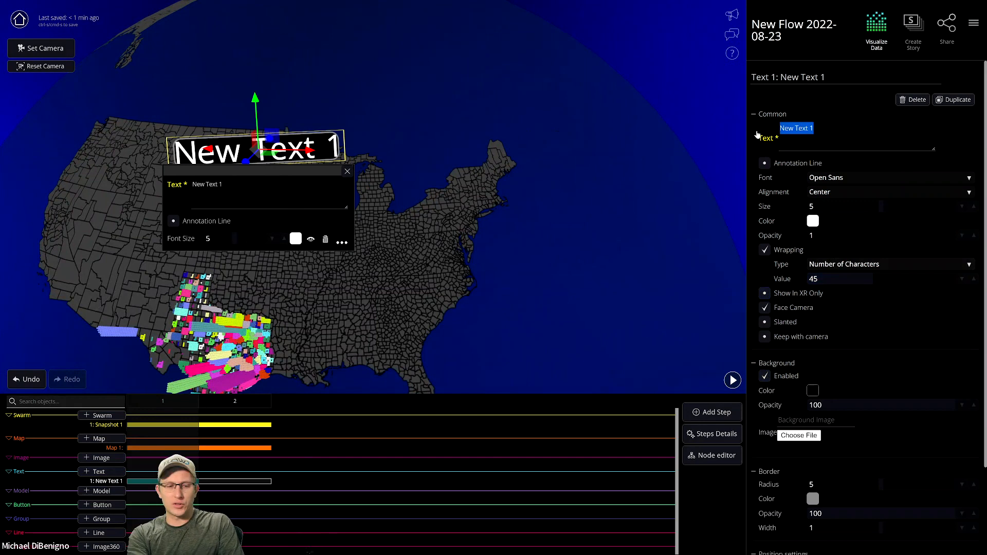
pyautogui.write('Movement from ')
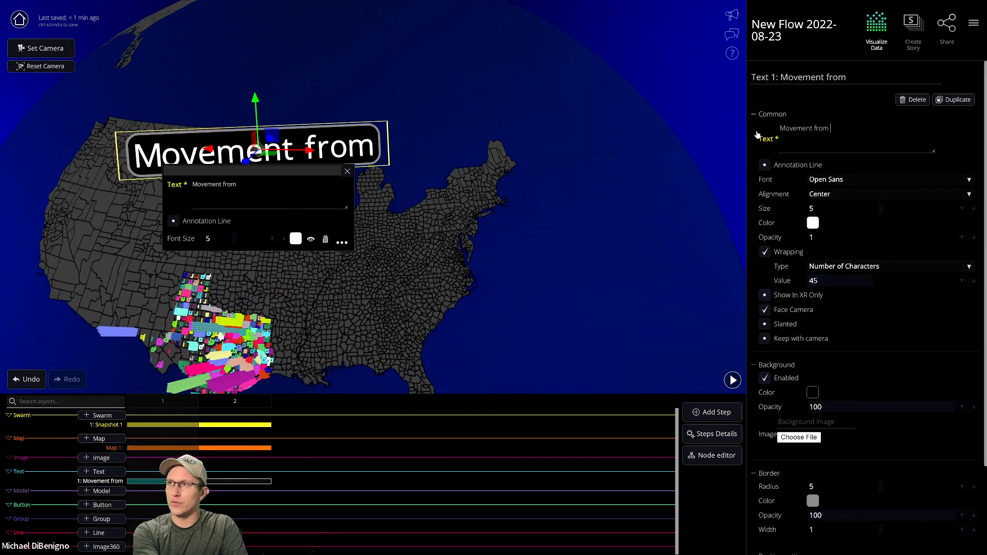
pyautogui.write('Texas to')
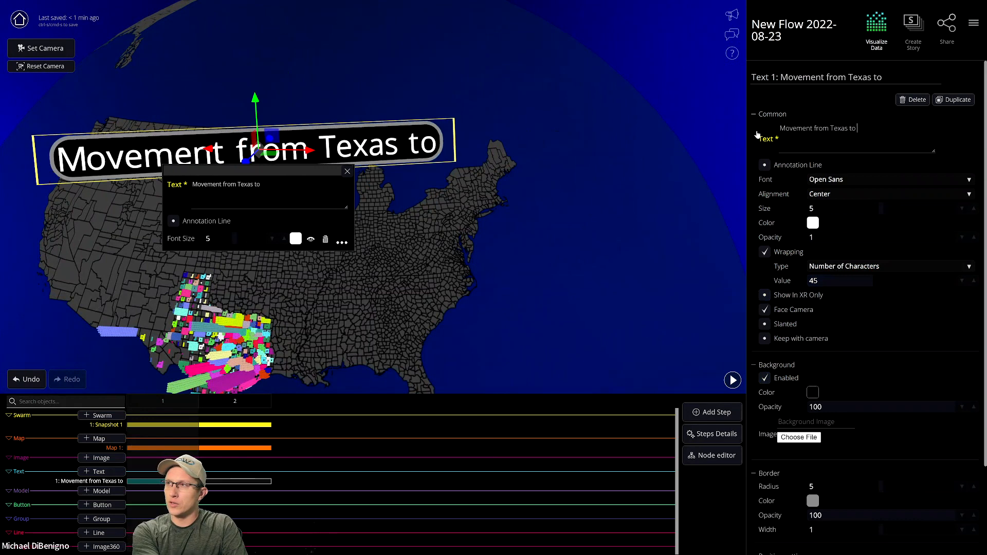
pyautogui.press('BackSpace')
pyautogui.press('BackSpace')
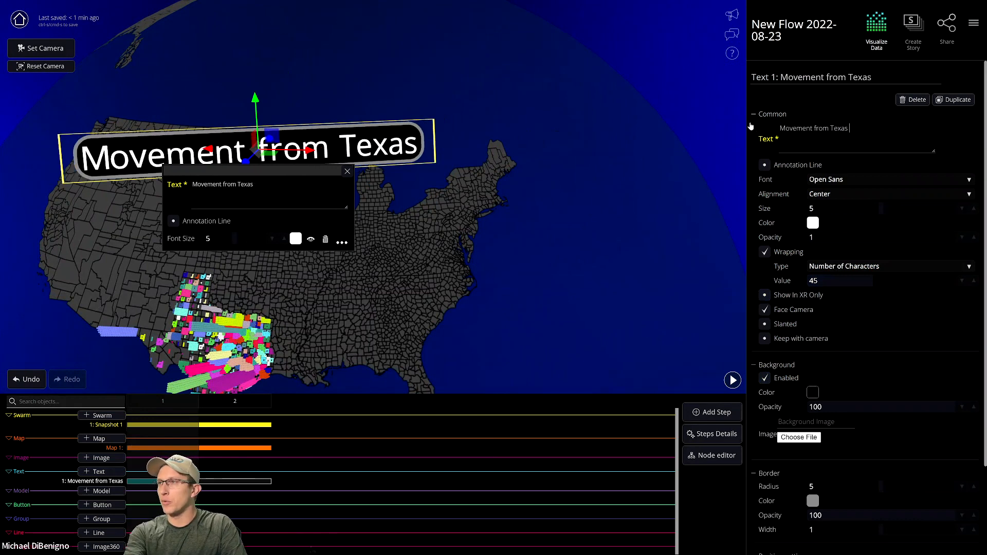
pyautogui.write("'15")
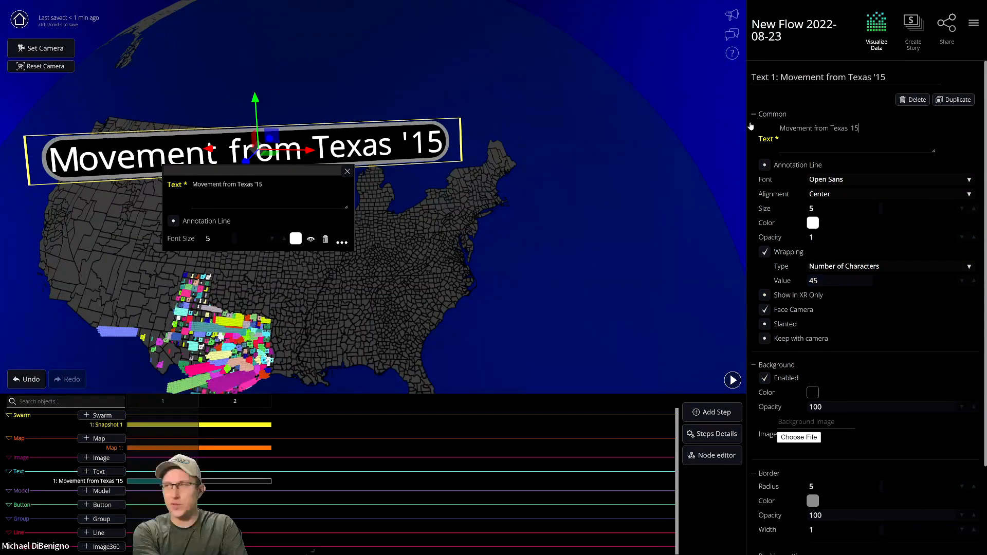
pyautogui.write("-'19")
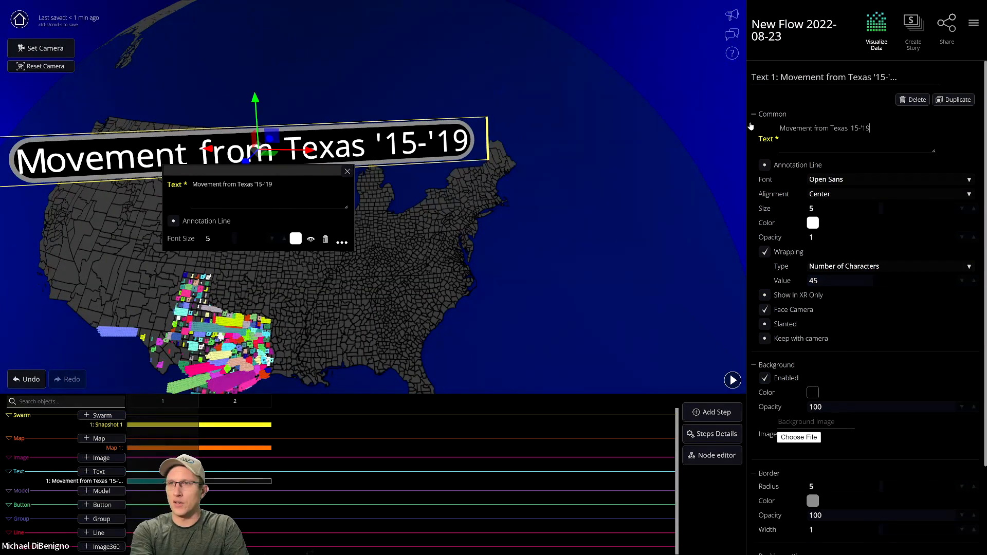
# Set the title text's border radius to 0 and its border width to 0, and check the title against the map
pyautogui.moveTo(601, 243); pyautogui.dragTo(660, 270)
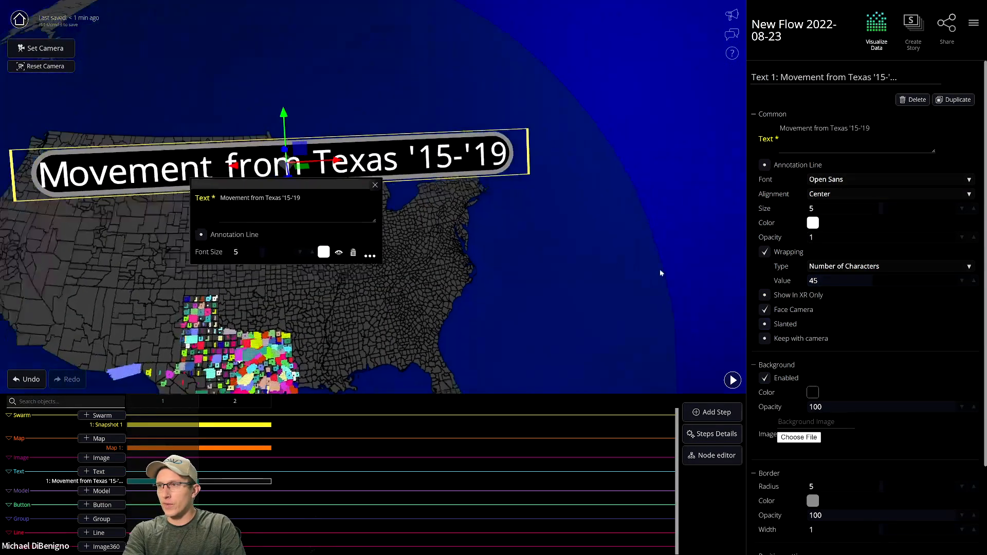
pyautogui.scroll(-4, 581, 279)
pyautogui.moveTo(581, 280); pyautogui.dragTo(611, 224)
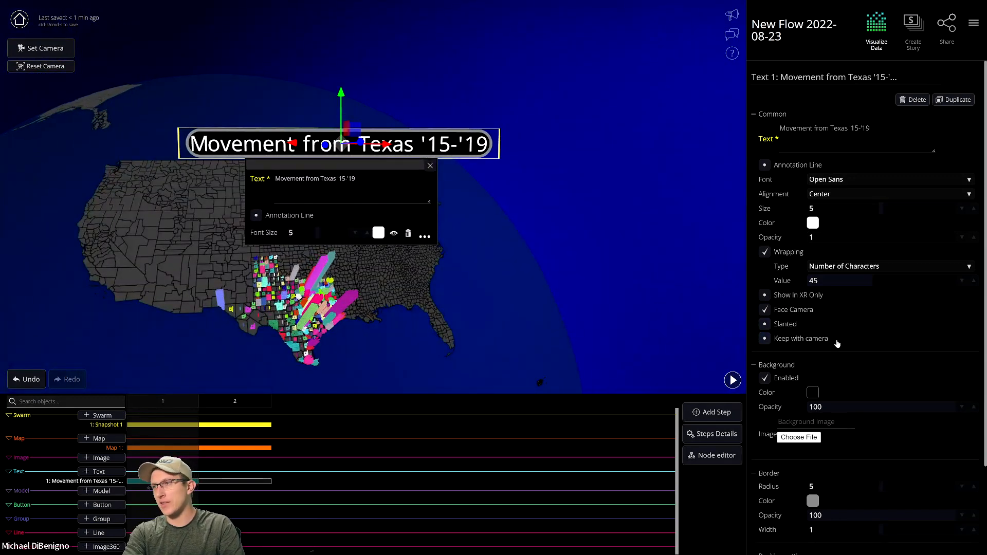
pyautogui.scroll(-2, 868, 363)
pyautogui.click(823, 378)
pyautogui.write('0')
pyautogui.press('Return')
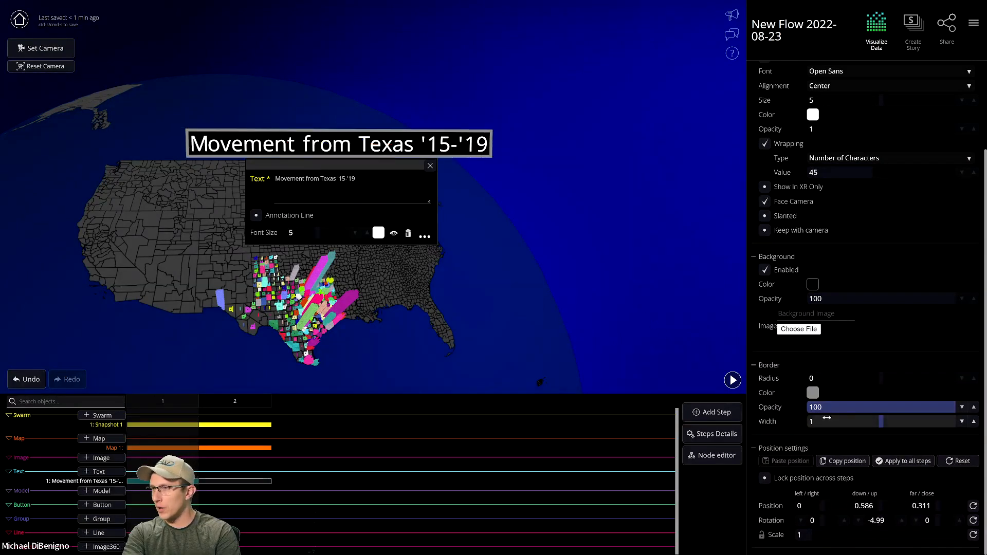
pyautogui.click(828, 424)
pyautogui.write('0')
pyautogui.press('Return')
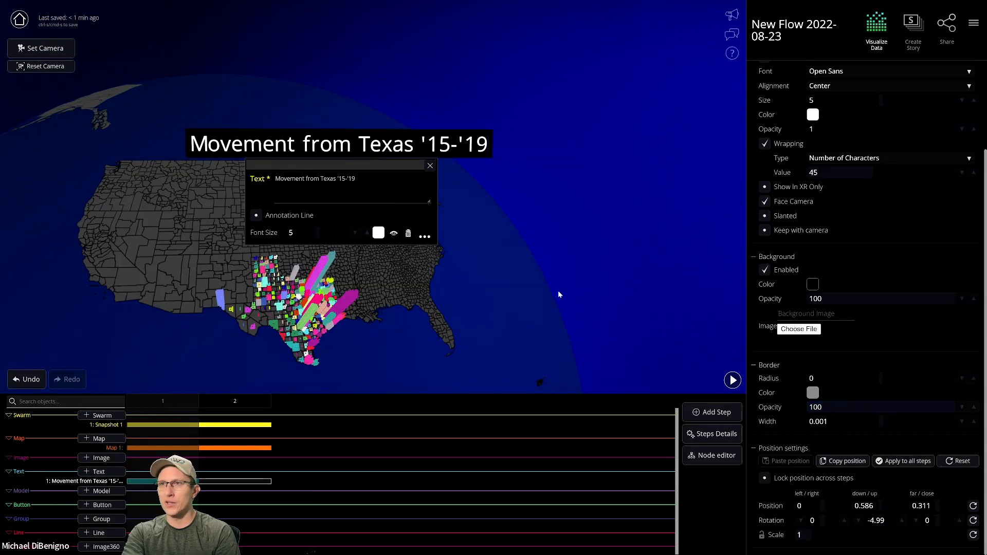
pyautogui.click(431, 166)
pyautogui.moveTo(251, 270); pyautogui.dragTo(533, 280)
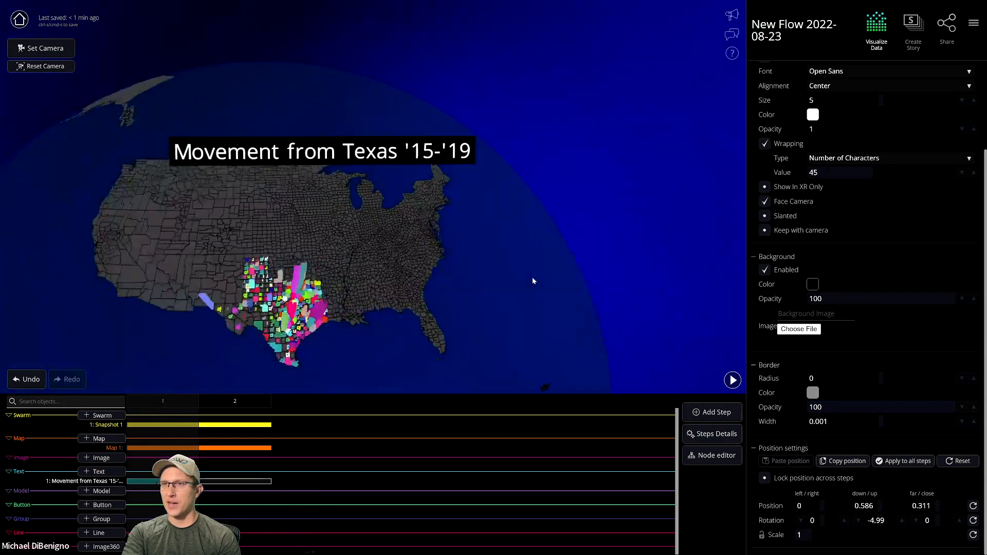
# Select the title text above the map and turn off its Face Camera option
pyautogui.click(330, 161)
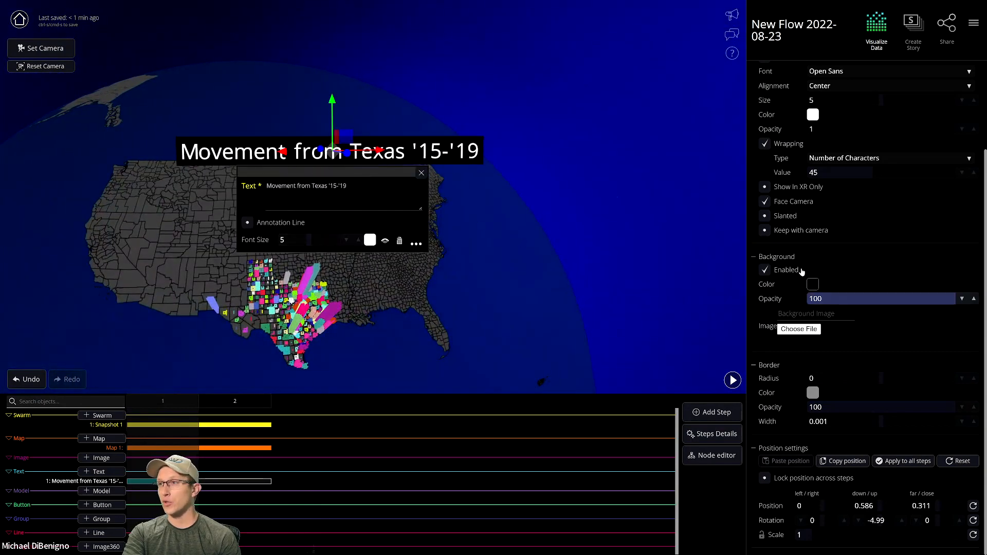
pyautogui.scroll(2, 850, 316)
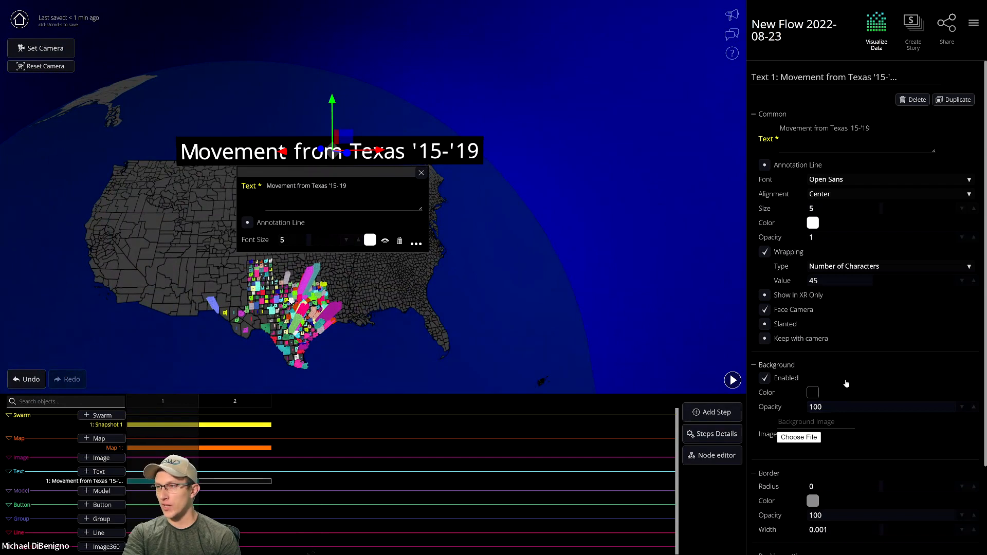
pyautogui.scroll(-3, 843, 380)
pyautogui.scroll(3, 825, 365)
pyautogui.click(764, 309)
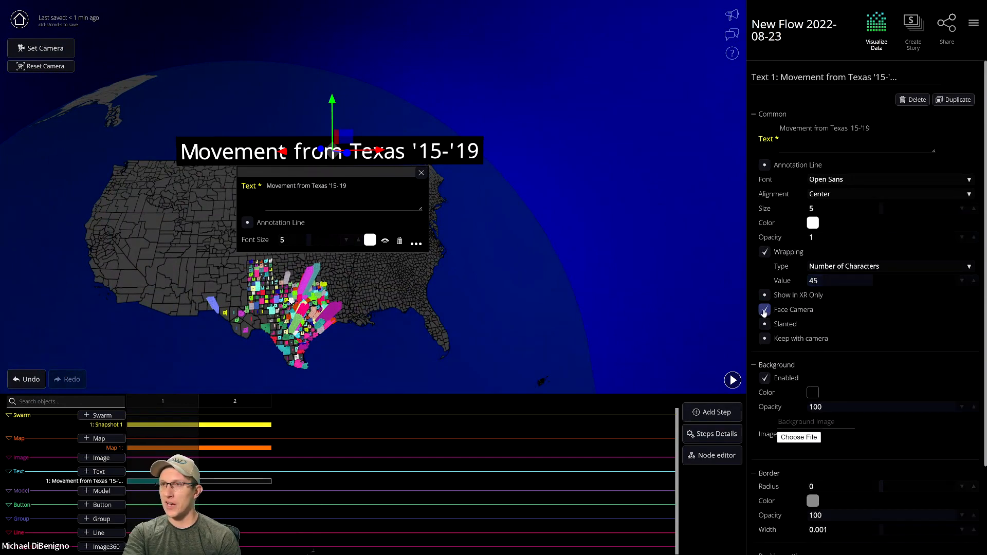
# Turn off Face Camera for the map title, check it from several angles, and close its text popup
pyautogui.click(764, 309)
pyautogui.moveTo(445, 298); pyautogui.dragTo(402, 299)
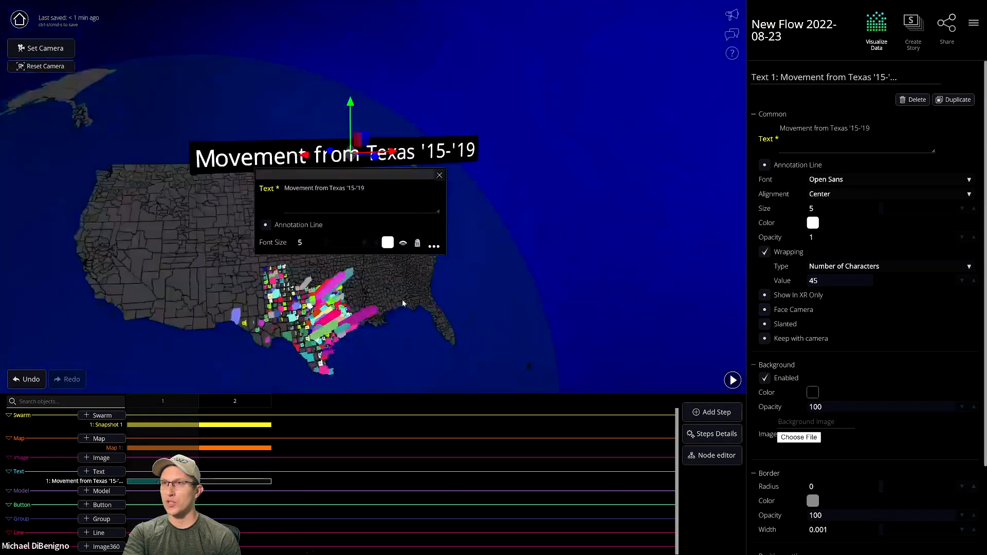
pyautogui.moveTo(529, 295); pyautogui.dragTo(630, 282)
pyautogui.moveTo(383, 165); pyautogui.dragTo(381, 165)
pyautogui.moveTo(545, 241); pyautogui.dragTo(433, 224)
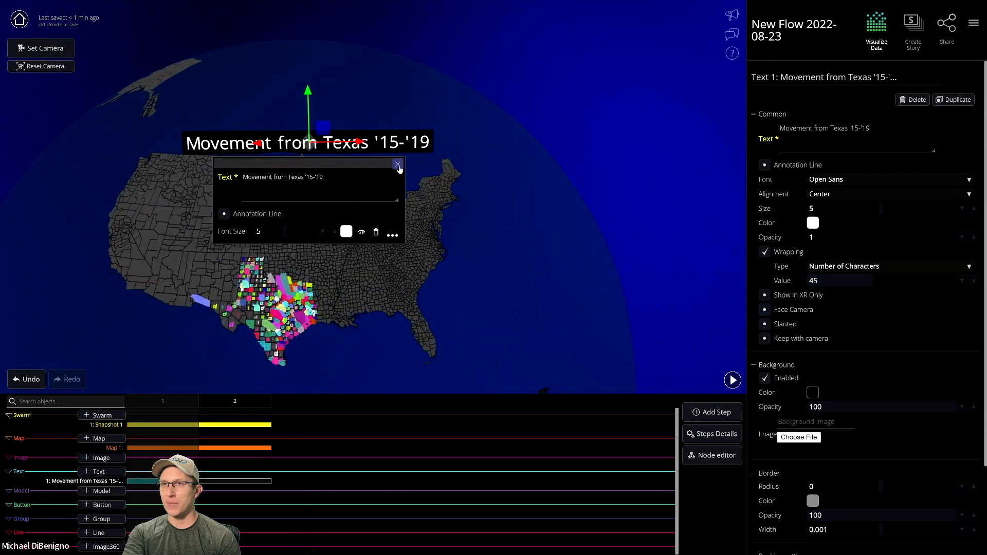
pyautogui.click(398, 164)
pyautogui.moveTo(426, 279); pyautogui.dragTo(569, 313)
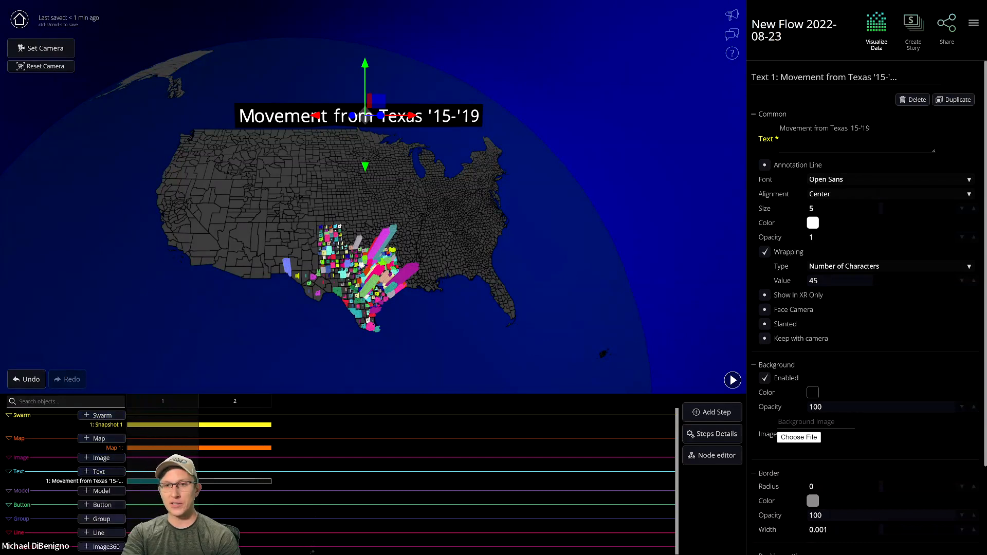
# Switch the editor to the Simple UI and return it to the Advanced UI
pyautogui.click(973, 23)
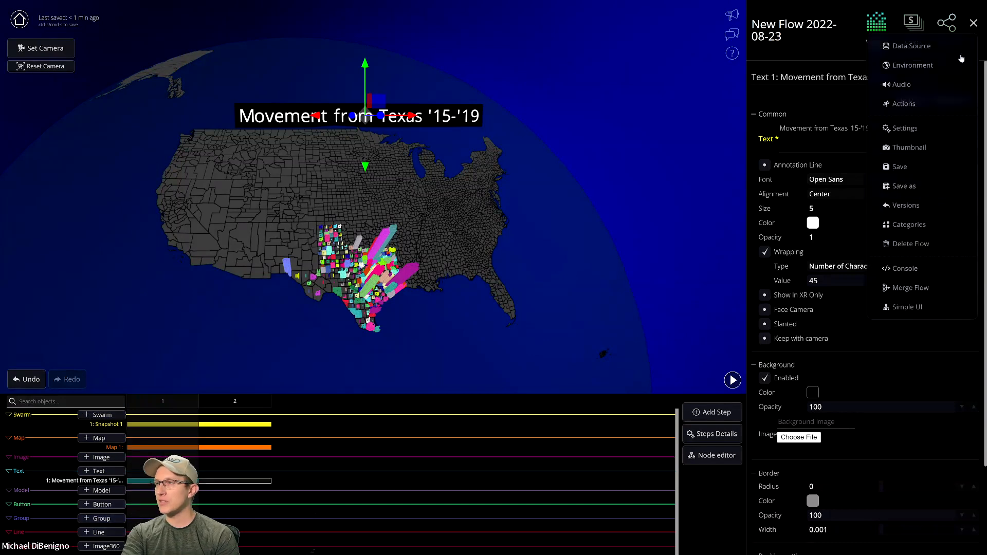
pyautogui.click(904, 308)
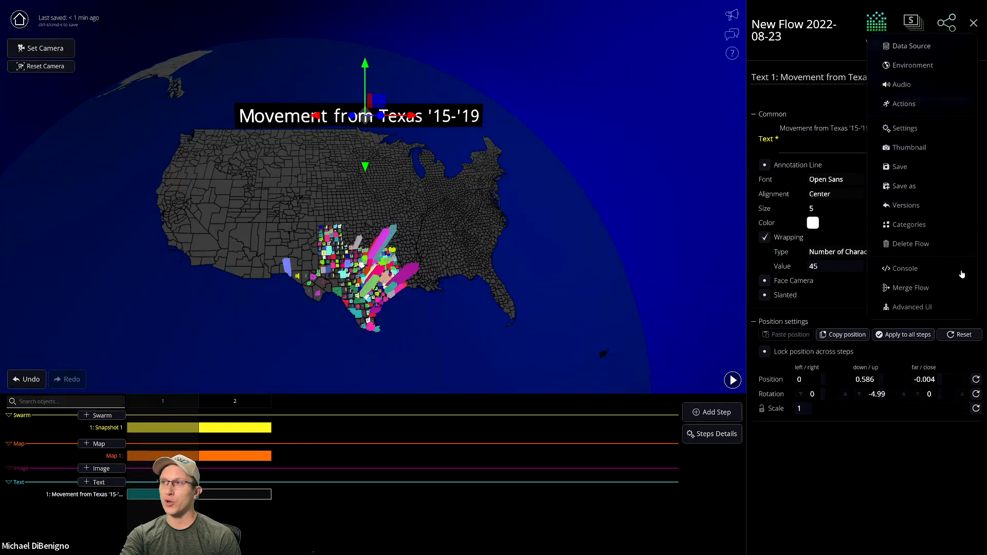
pyautogui.click(908, 307)
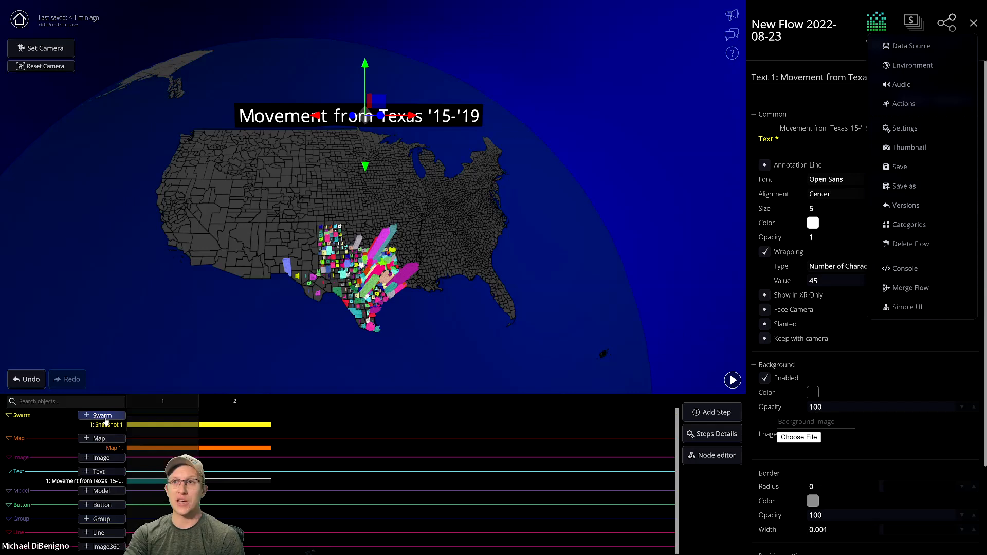
# Add a button object, place it in the empty space east of the map, and enable its Face camera option
pyautogui.click(98, 505)
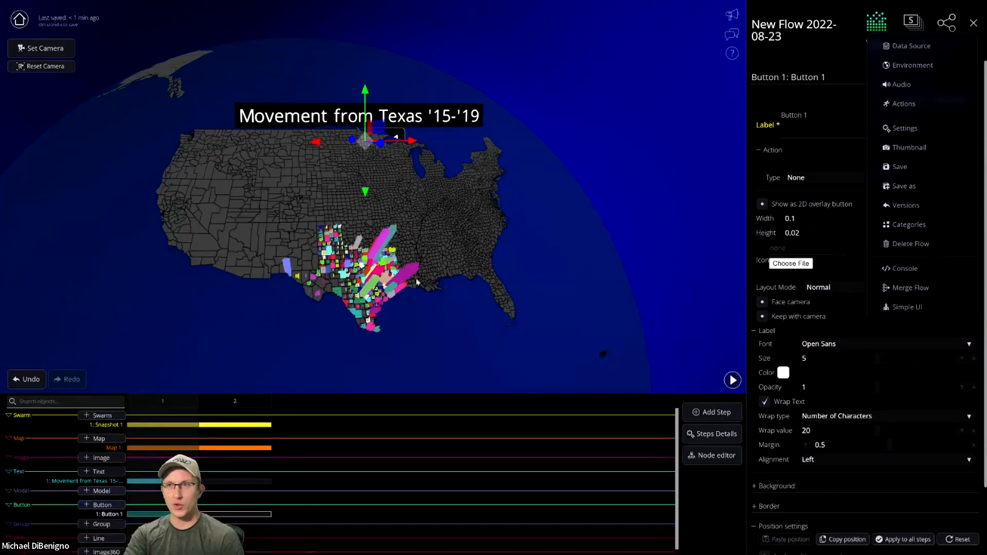
pyautogui.moveTo(369, 92); pyautogui.dragTo(370, 153)
pyautogui.moveTo(413, 199); pyautogui.dragTo(729, 192)
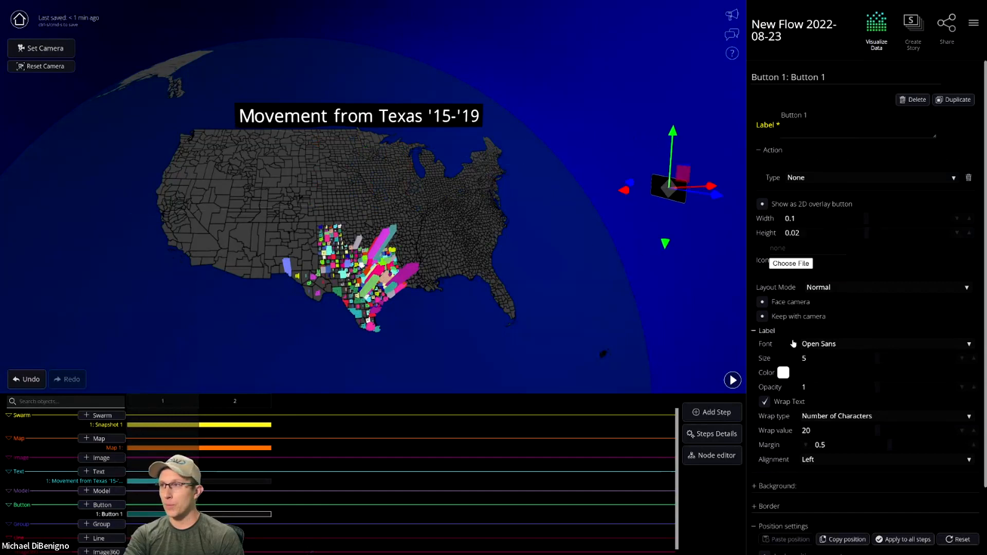
pyautogui.click(763, 302)
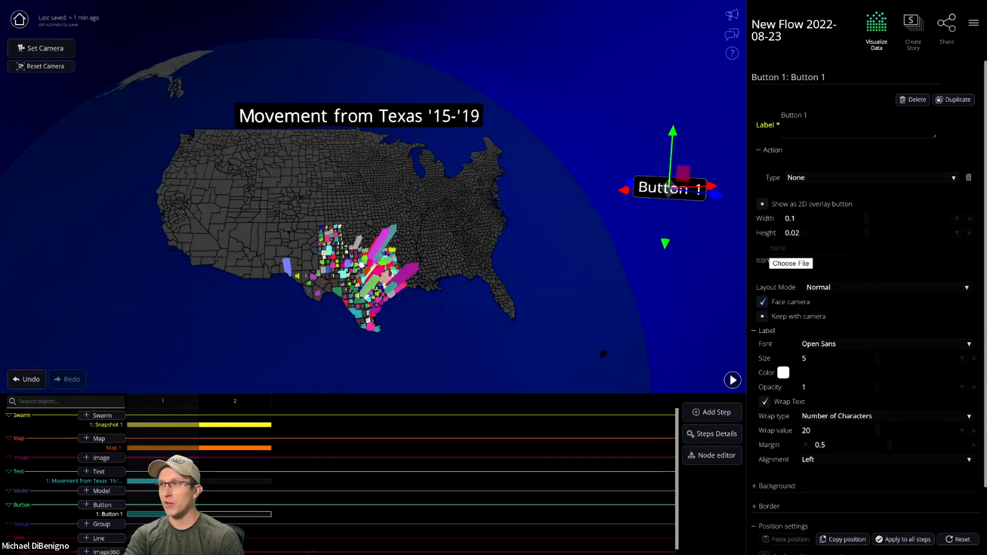
# Change the new button's label to "Data Source"
pyautogui.moveTo(809, 115); pyautogui.dragTo(750, 115)
pyautogui.write('S')
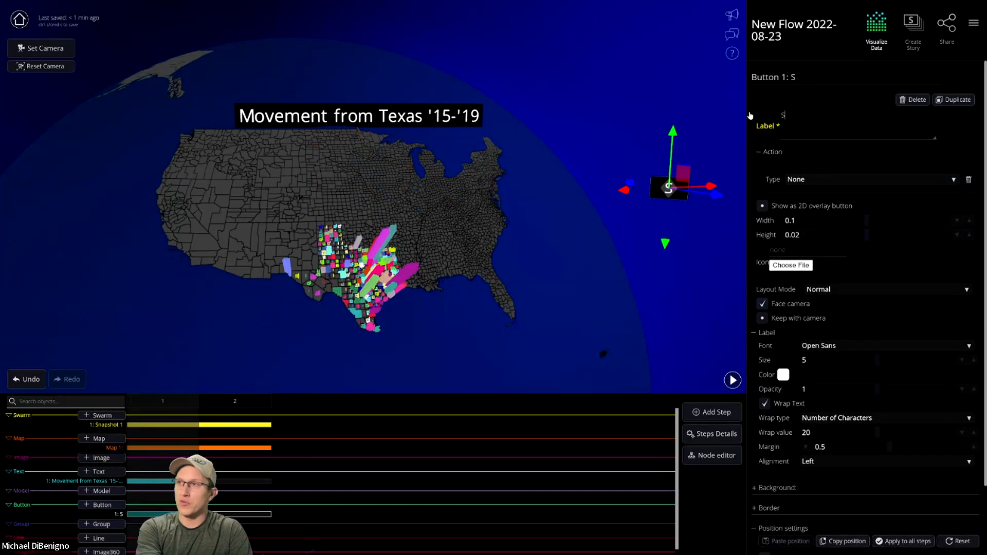
pyautogui.write('ource')
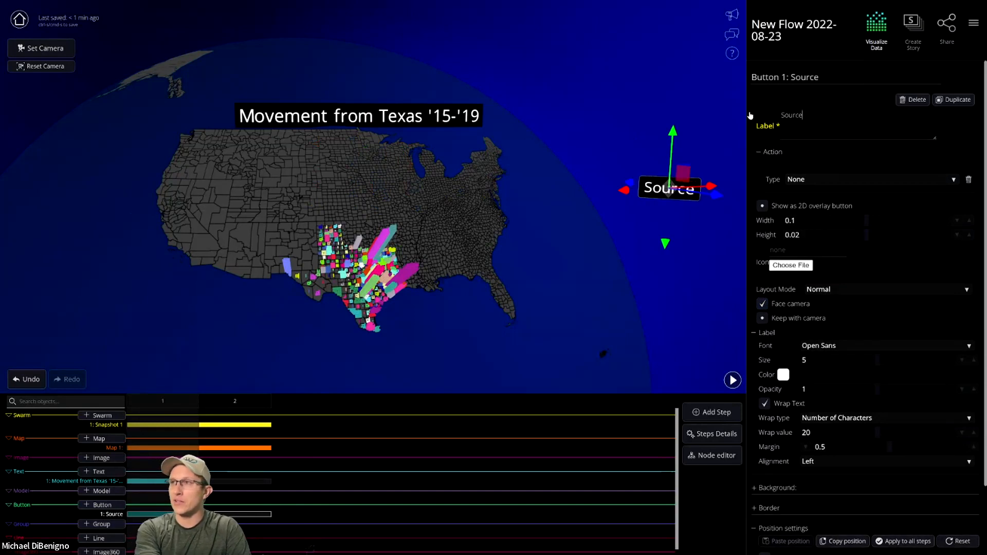
pyautogui.click(781, 115)
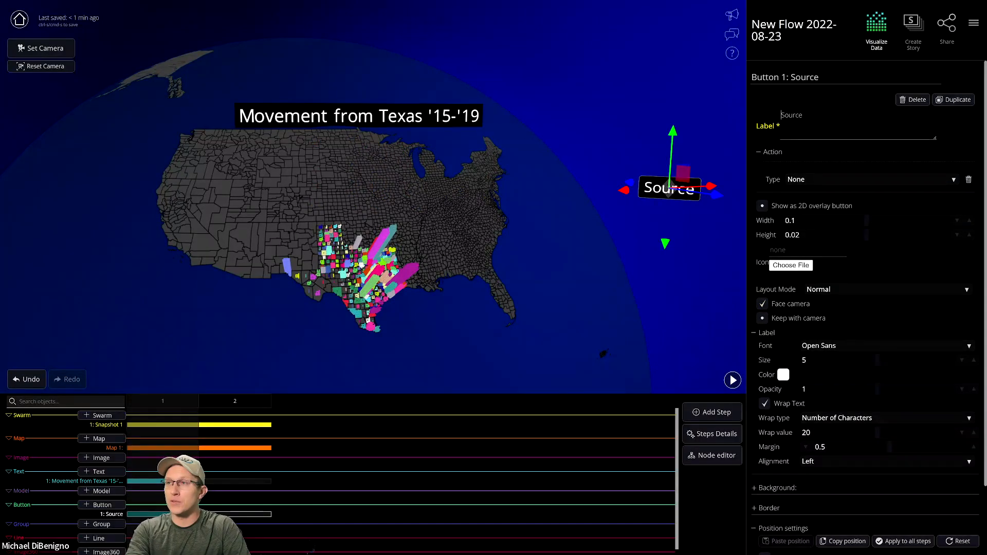
pyautogui.write('Data')
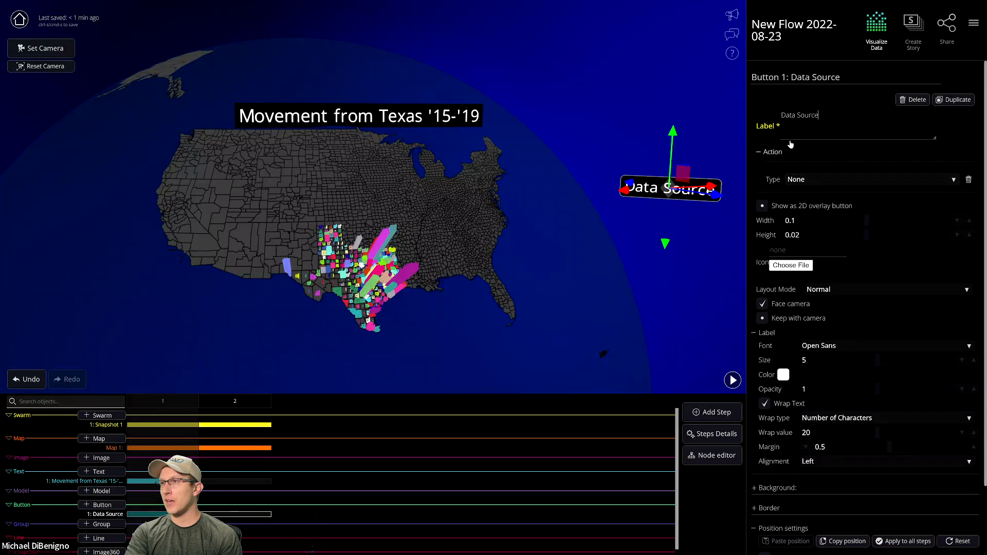
# Set the Data Source button's action type to Open link and show it as a 2D overlay button
pyautogui.click(853, 181)
pyautogui.scroll(-3, 806, 154)
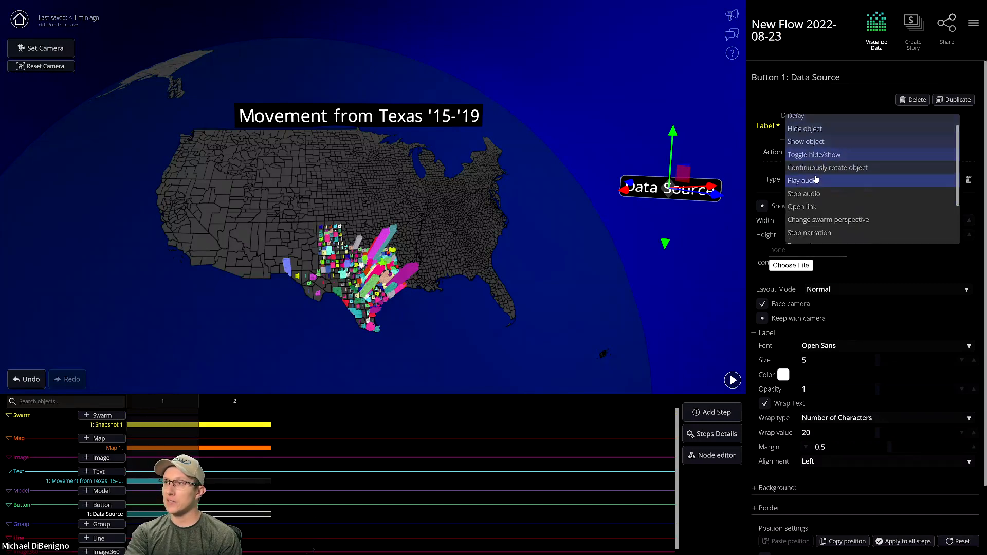
pyautogui.scroll(3, 817, 216)
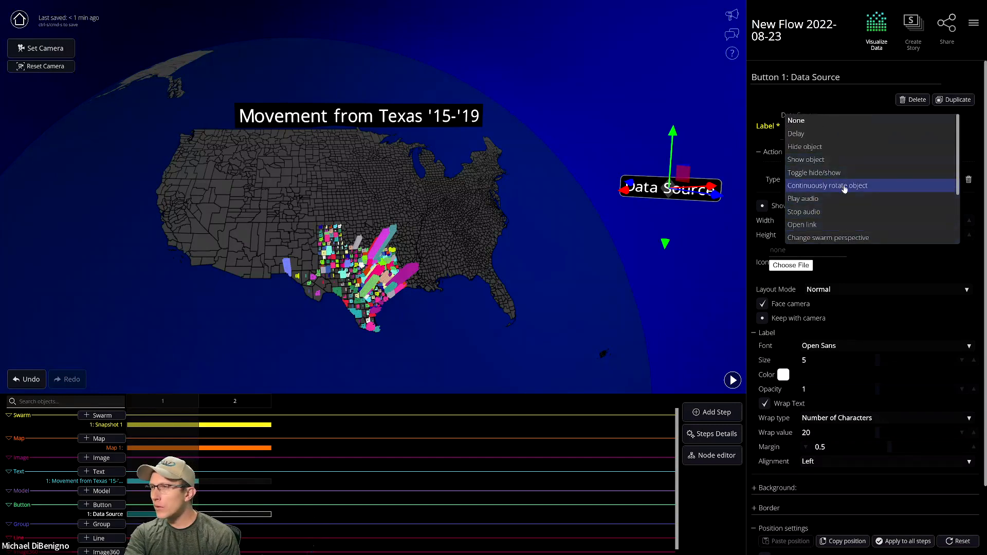
pyautogui.click(804, 212)
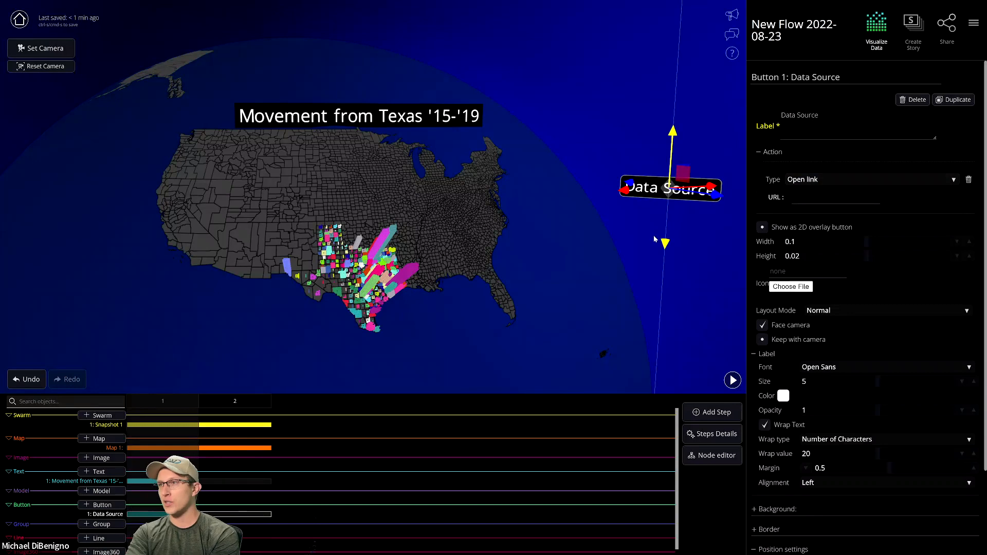
pyautogui.click(762, 229)
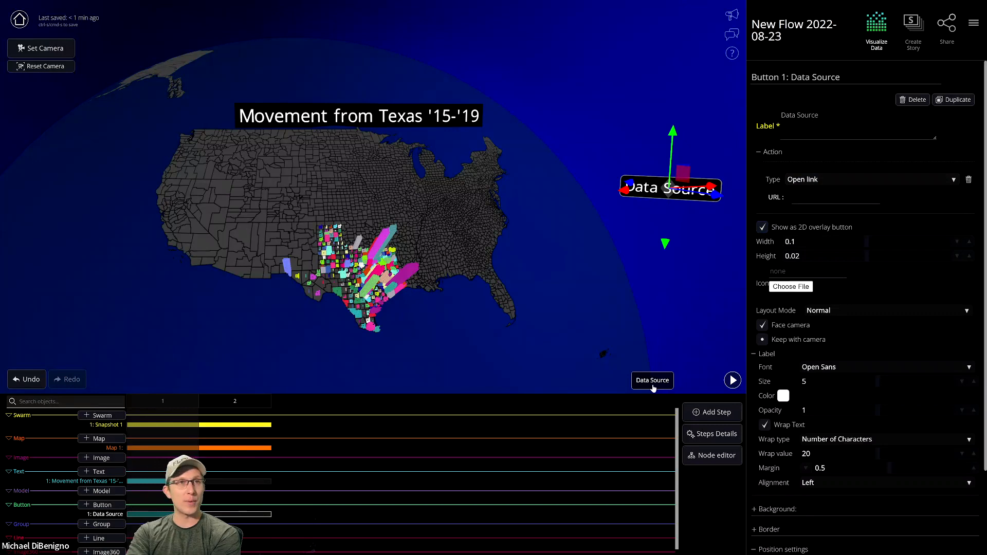
# Move the Data Source button's 3D version high above and behind the map, out of the close-up map view
pyautogui.moveTo(668, 296); pyautogui.dragTo(616, 280)
pyautogui.scroll(-4, 615, 280)
pyautogui.moveTo(650, 161); pyautogui.dragTo(348, 10)
pyautogui.moveTo(589, 169); pyautogui.dragTo(640, 185)
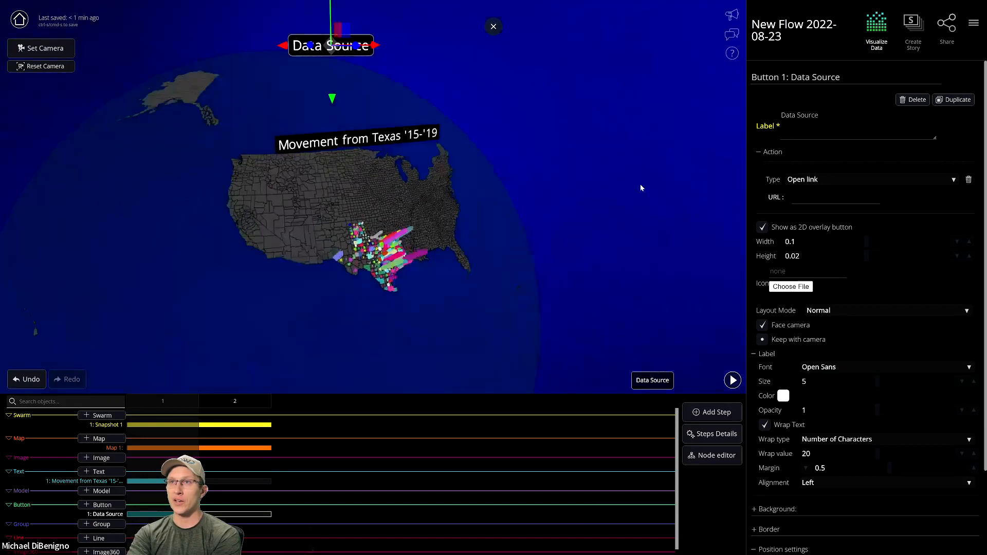
pyautogui.scroll(-3, 454, 332)
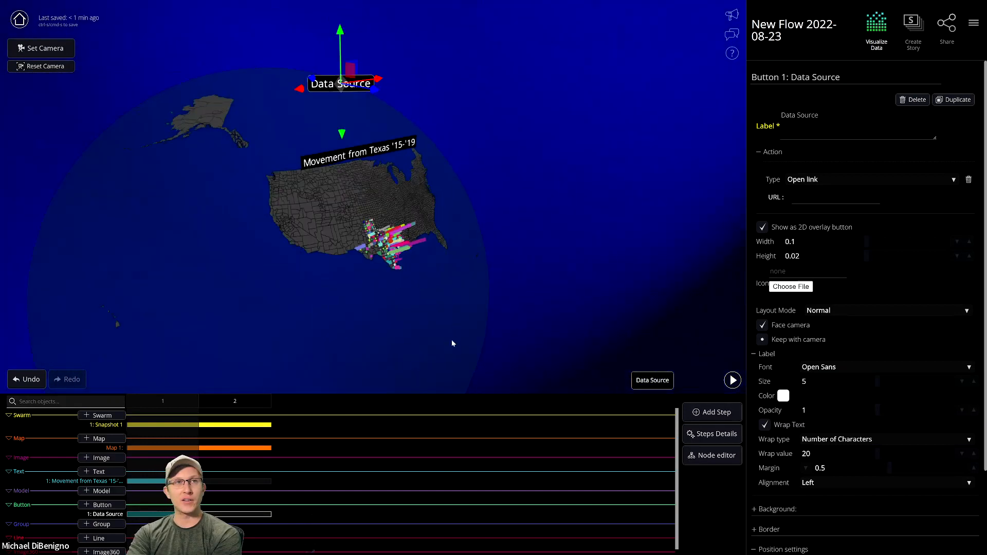
pyautogui.moveTo(454, 341); pyautogui.dragTo(562, 370)
pyautogui.moveTo(398, 106); pyautogui.dragTo(216, 108)
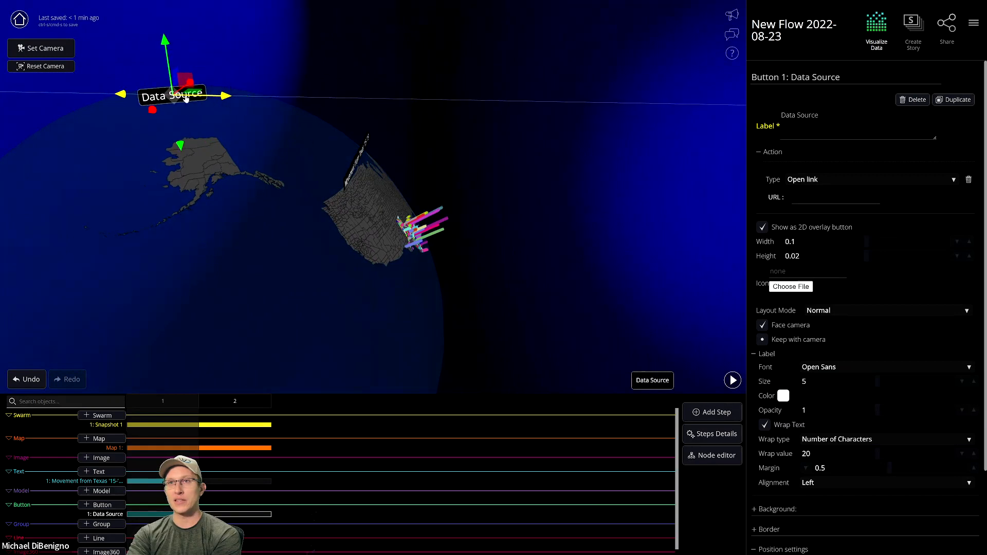
pyautogui.moveTo(167, 50); pyautogui.dragTo(165, 33)
pyautogui.moveTo(208, 79); pyautogui.dragTo(184, 78)
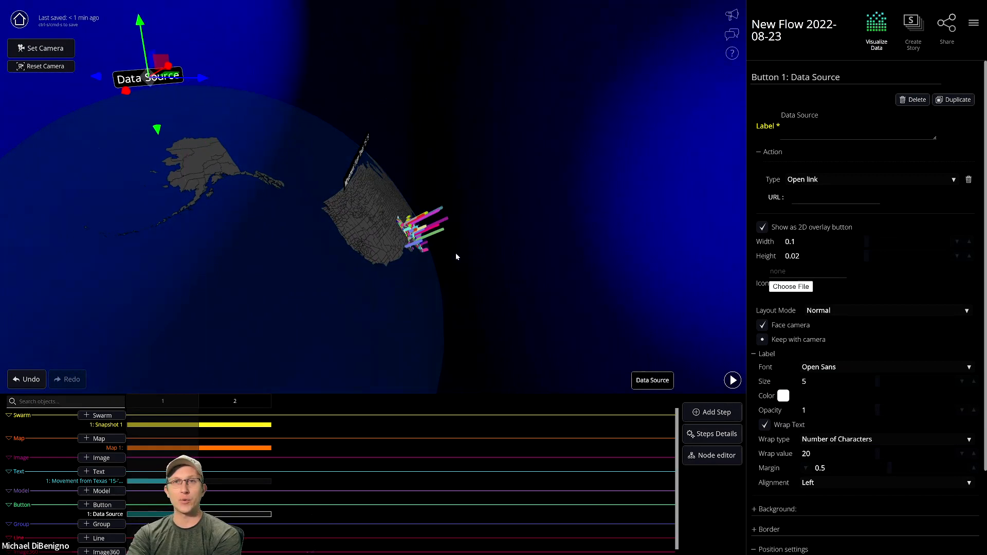
pyautogui.moveTo(456, 253); pyautogui.dragTo(251, 226)
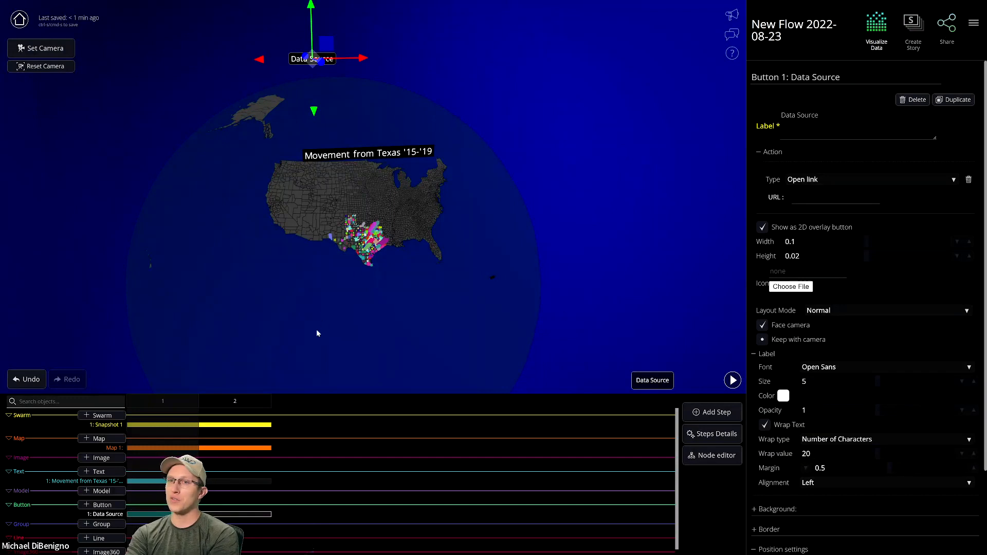
pyautogui.scroll(5, 410, 329)
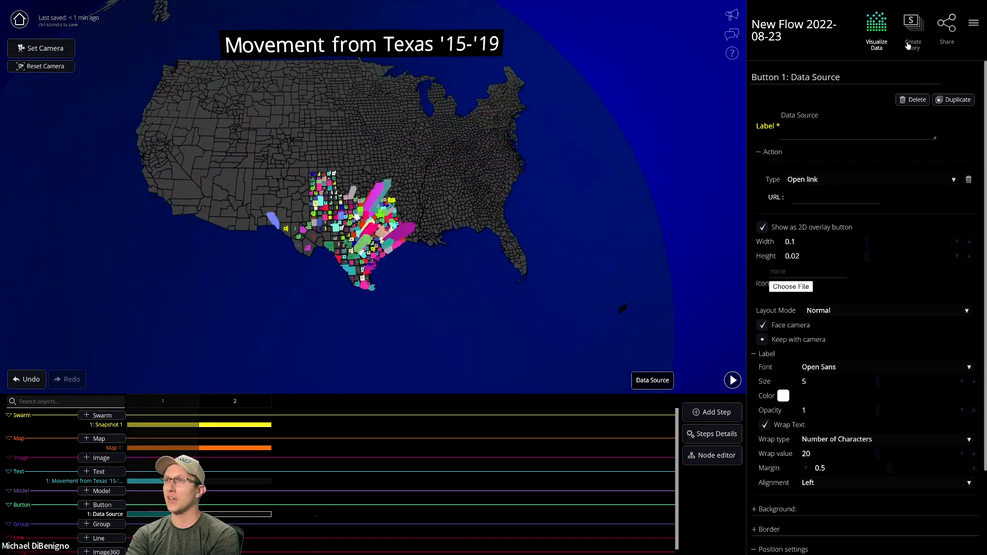
# Go to the scattered migration step and make the Data Source button and the title text present in both steps
pyautogui.click(732, 381)
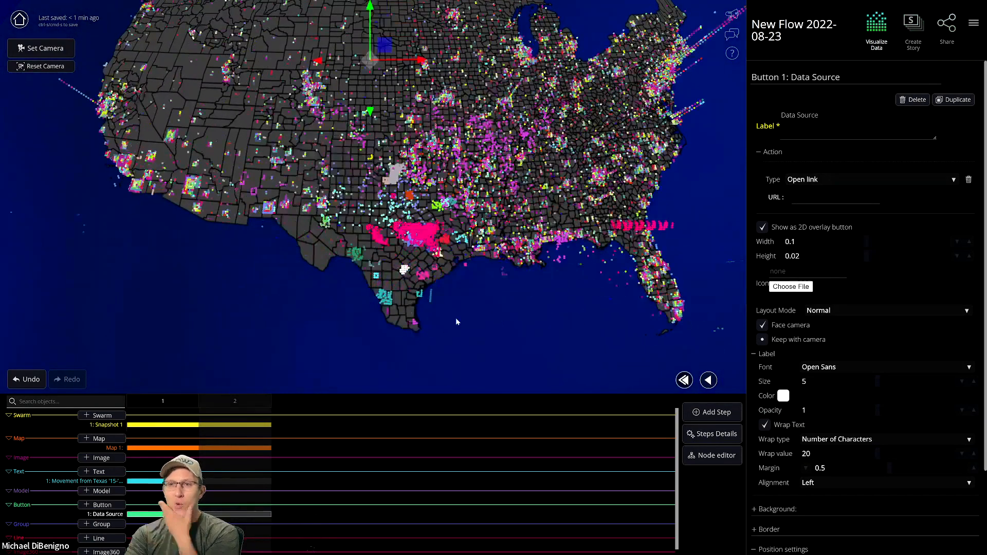
pyautogui.doubleClick(218, 514)
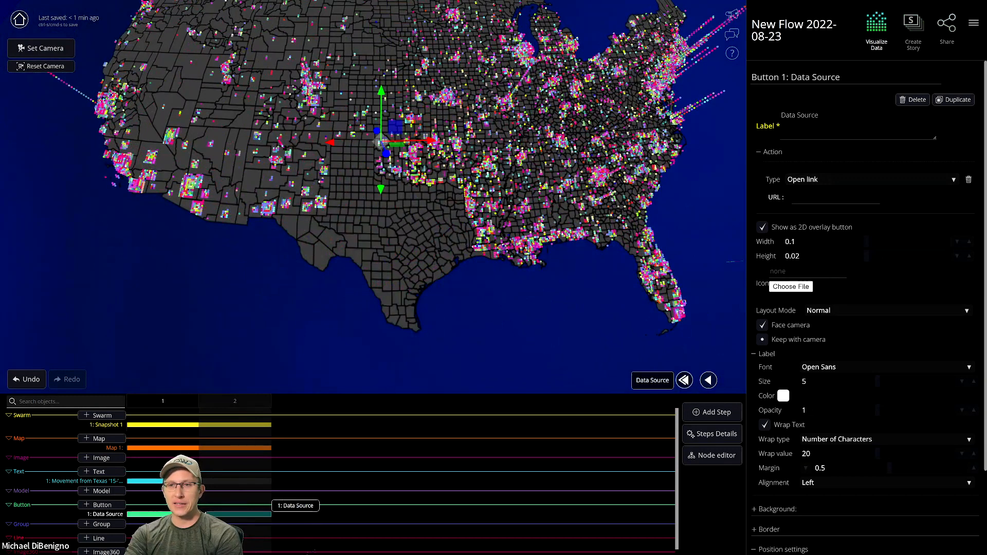
pyautogui.doubleClick(216, 482)
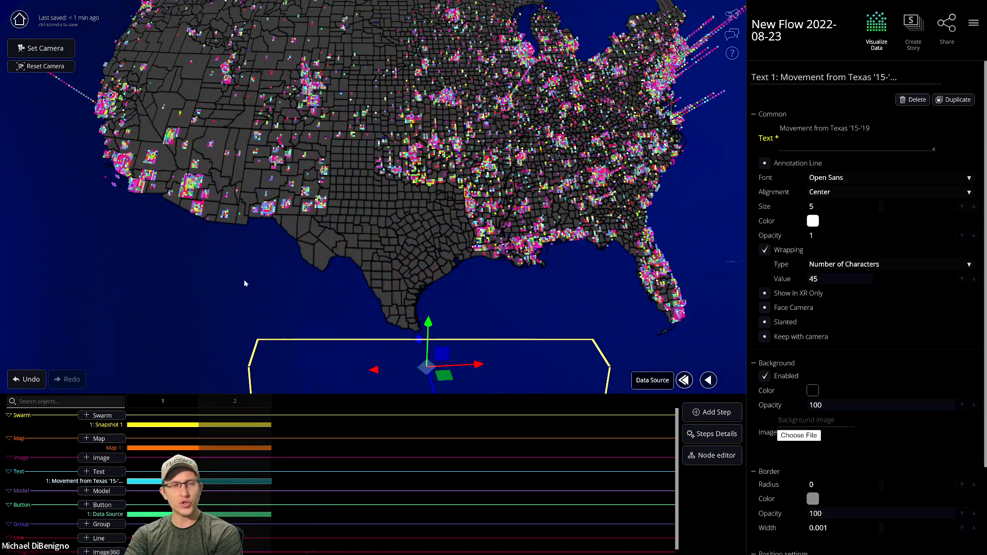
# Inspect the background surrounding the globe and open the flow's Environment settings
pyautogui.scroll(-5, 245, 283)
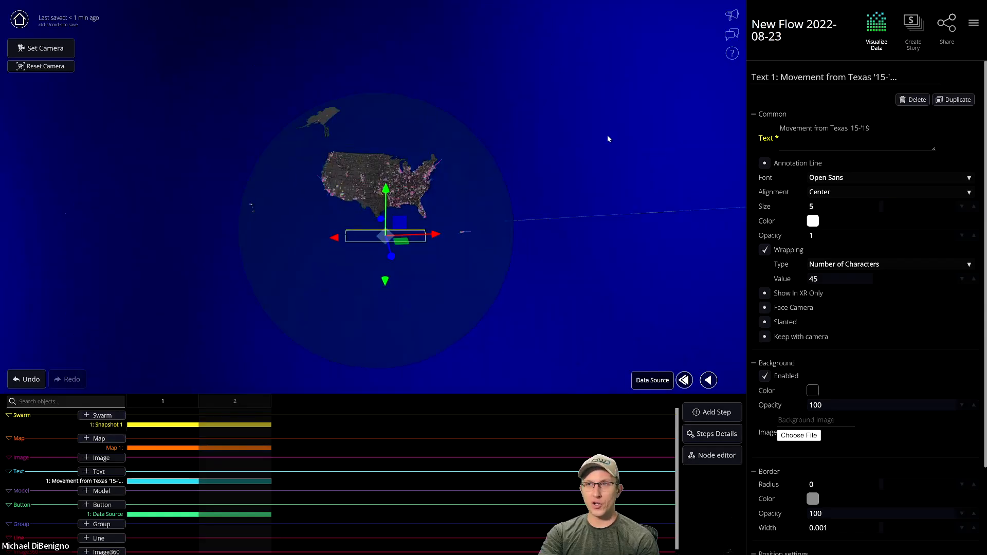
pyautogui.scroll(-4, 609, 154)
pyautogui.moveTo(441, 122); pyautogui.dragTo(211, 112)
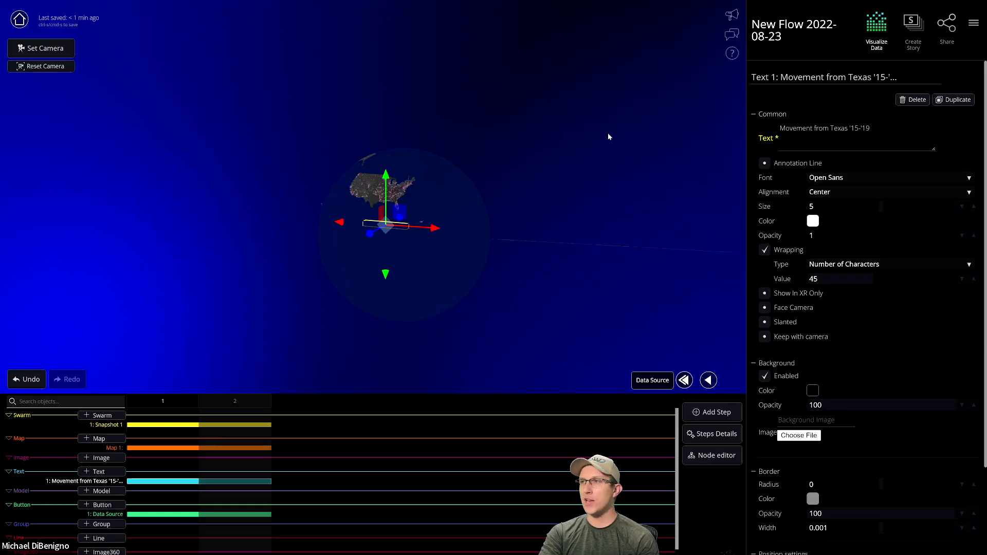
pyautogui.click(973, 26)
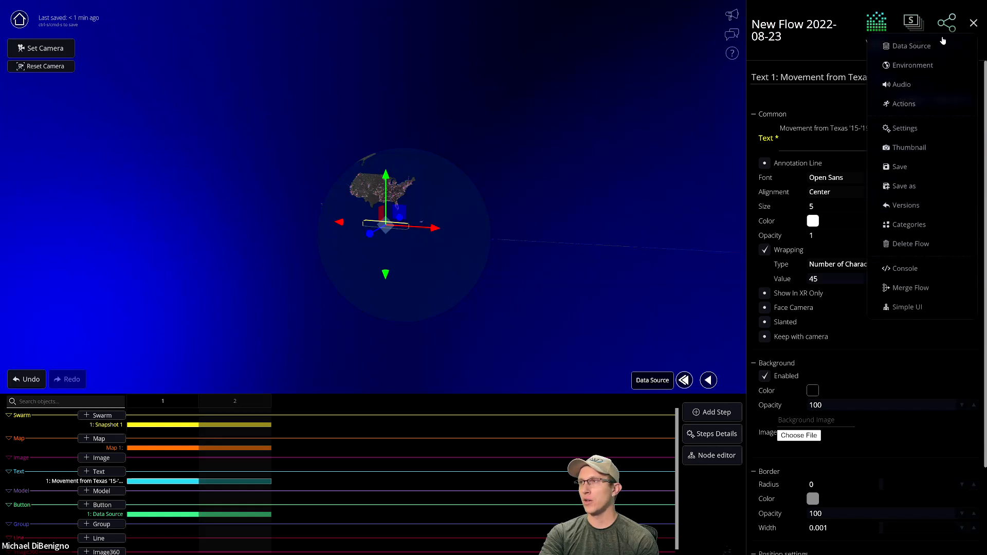
pyautogui.click(897, 67)
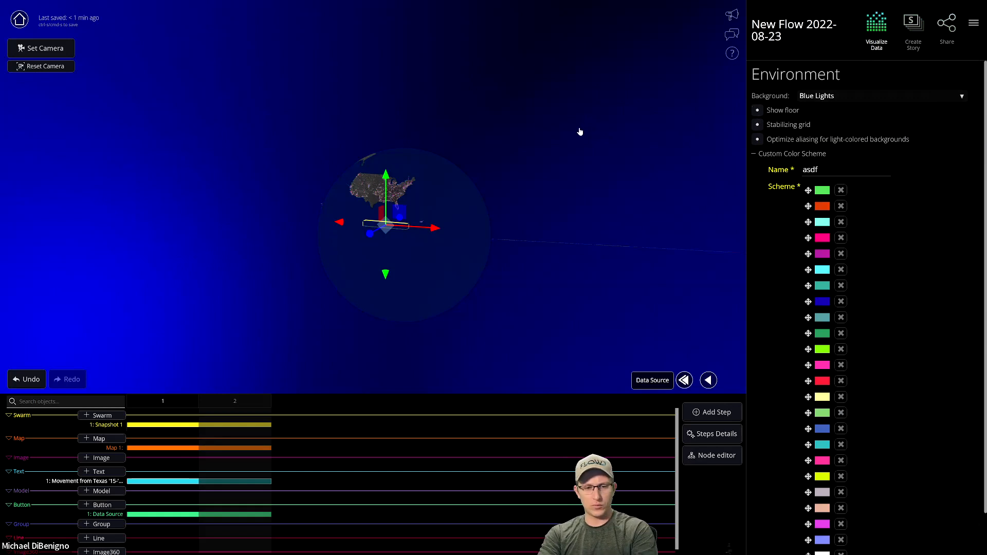
# Switch to the CA Outflow flow to view its background, close that tab, and return to New Flow 2022-08-23
pyautogui.press('Escape')
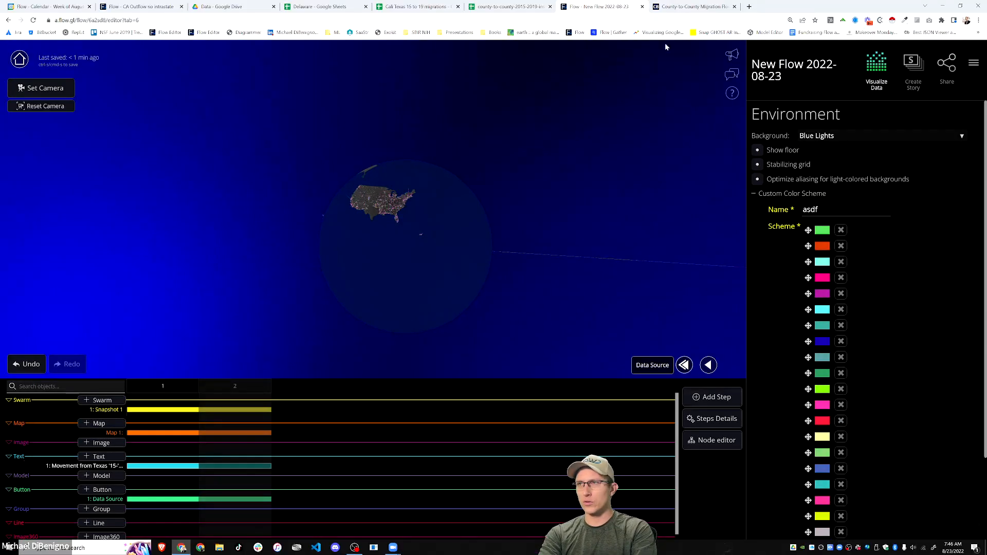
pyautogui.click(177, 6)
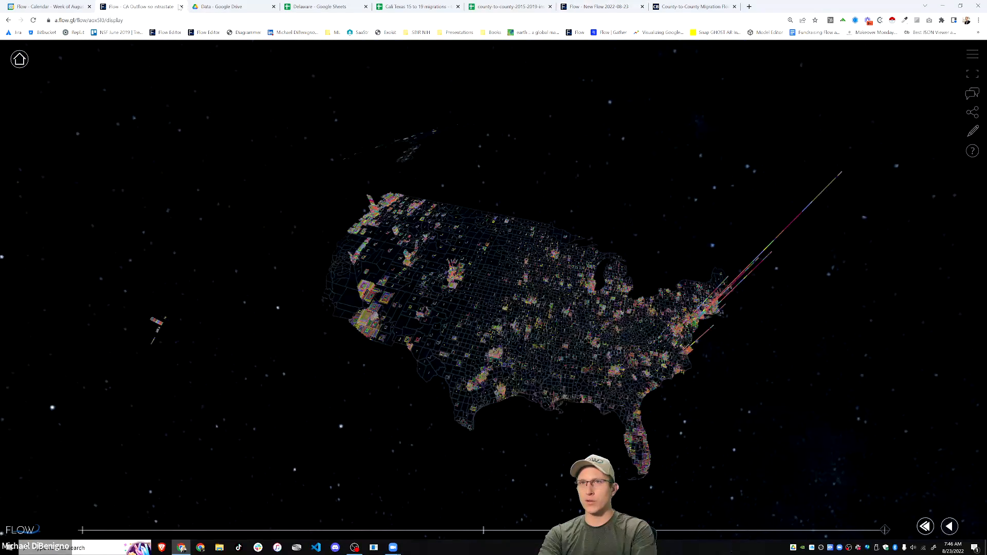
pyautogui.click(181, 6)
pyautogui.click(510, 6)
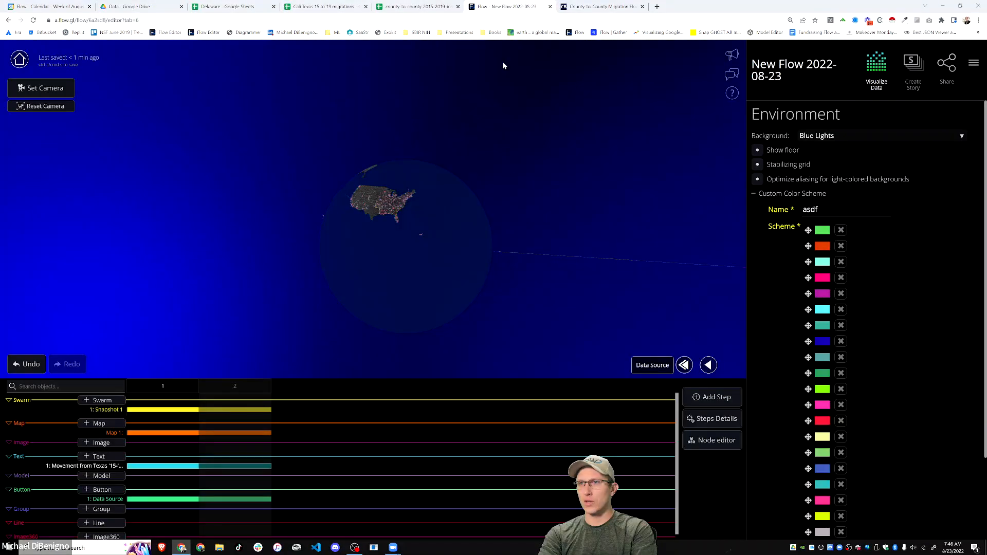
# Set the environment background to Waves
pyautogui.click(864, 136)
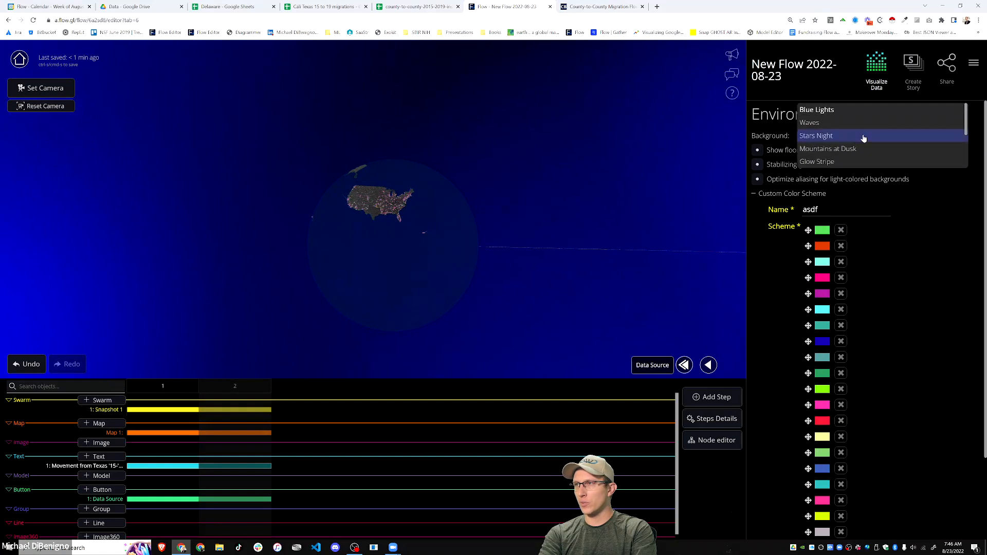
pyautogui.click(839, 125)
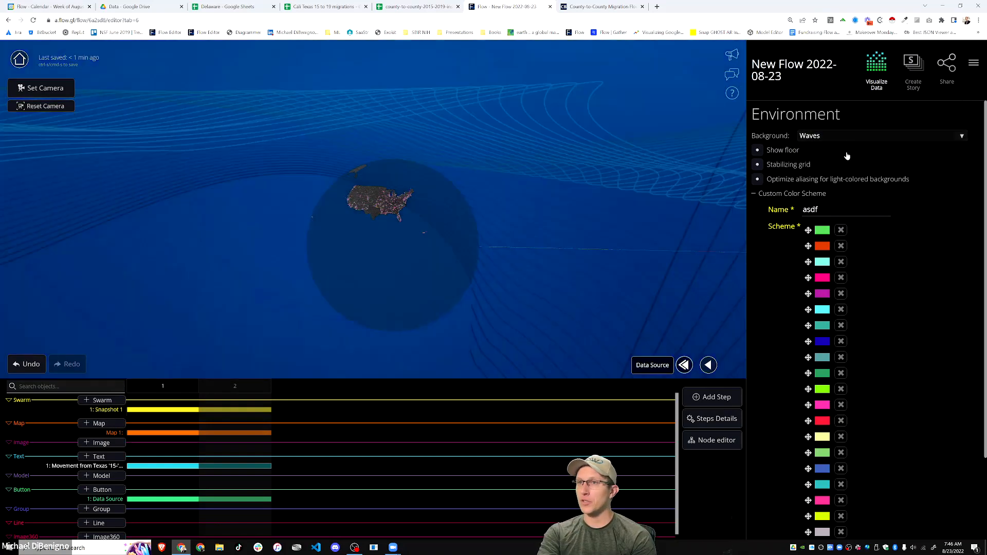
# Try Stars Night and Mountains at Dusk as the environment background
pyautogui.click(839, 137)
pyautogui.click(838, 139)
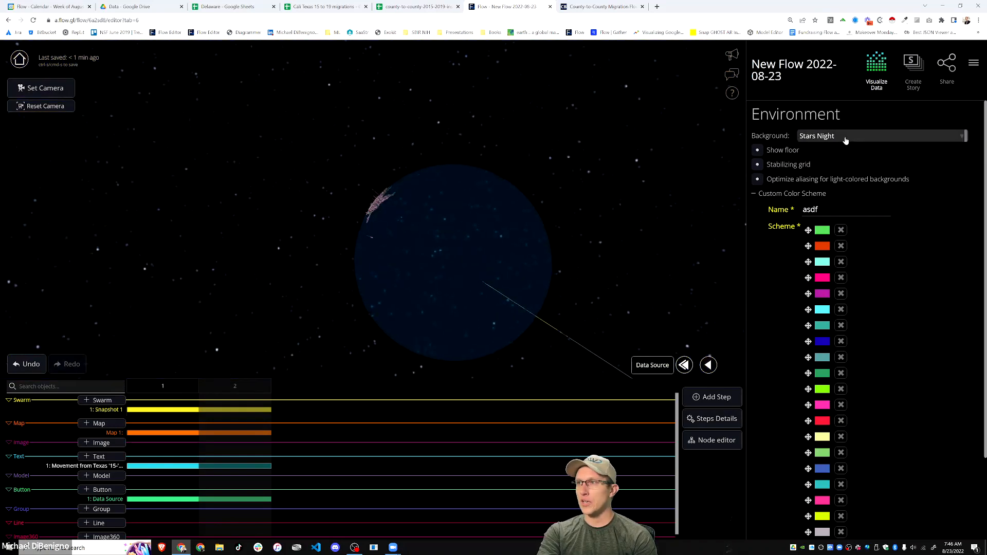
pyautogui.click(843, 137)
pyautogui.click(838, 150)
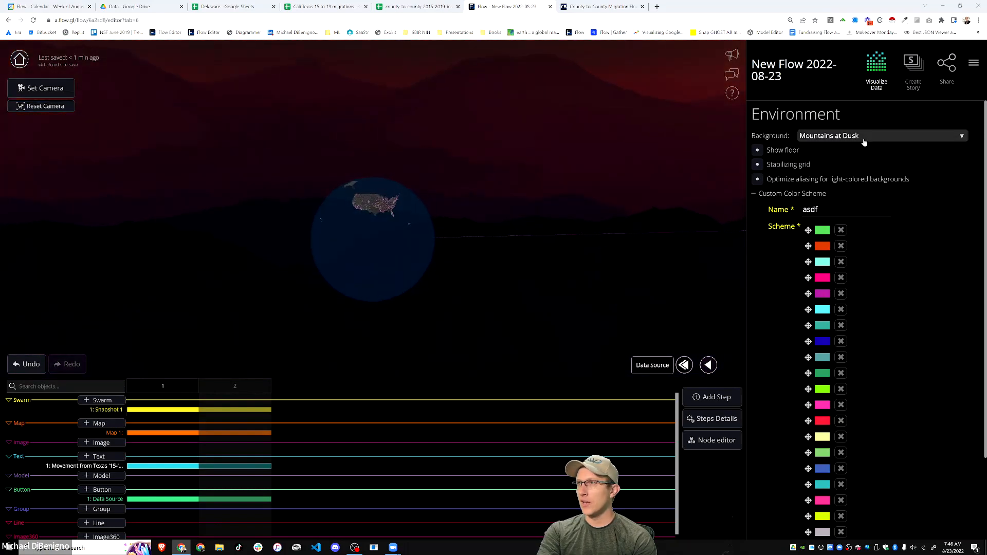
# Set the environment background to Upload Image to show the custom image option, and view the surroundings of the globe
pyautogui.click(862, 137)
pyautogui.scroll(-3, 880, 161)
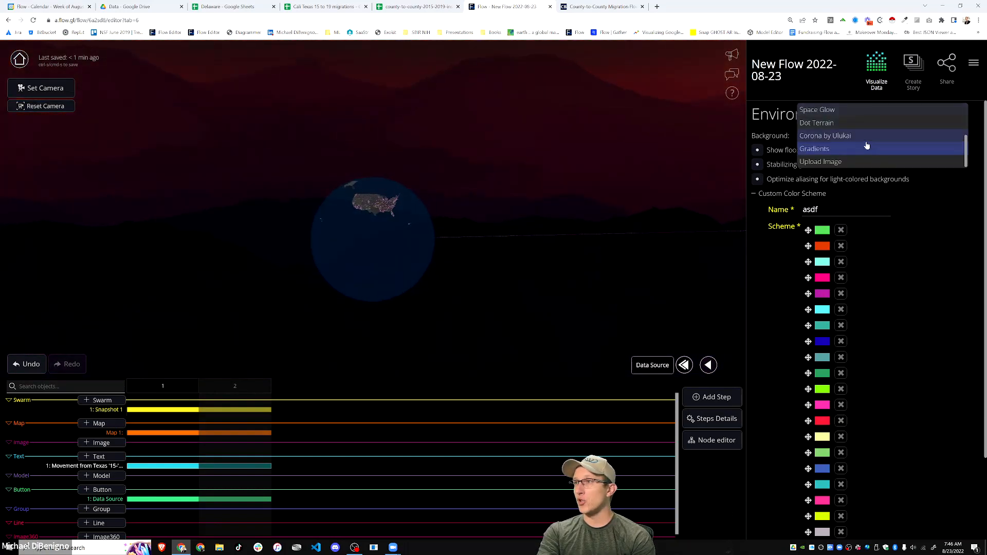
pyautogui.click(827, 163)
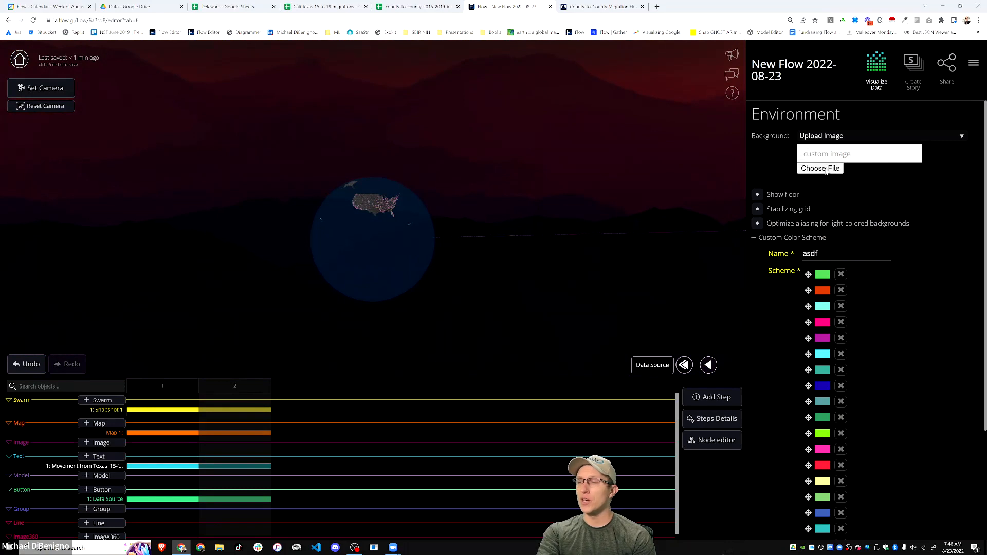
pyautogui.moveTo(506, 182); pyautogui.dragTo(425, 175)
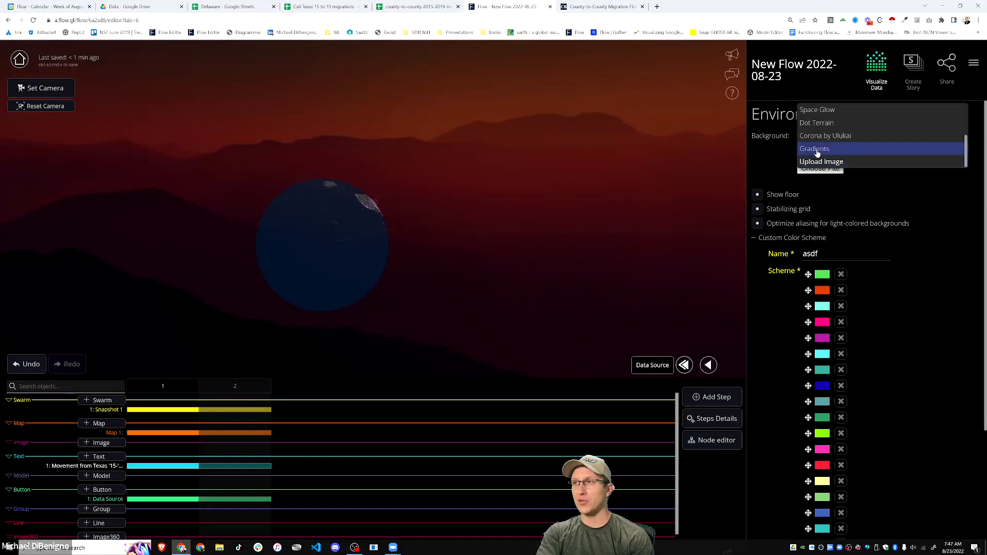
# Set the environment background to Gradients and make the 30% gradient colour black
pyautogui.click(817, 150)
pyautogui.click(799, 158)
pyautogui.moveTo(799, 216); pyautogui.dragTo(787, 229)
pyautogui.click(771, 220)
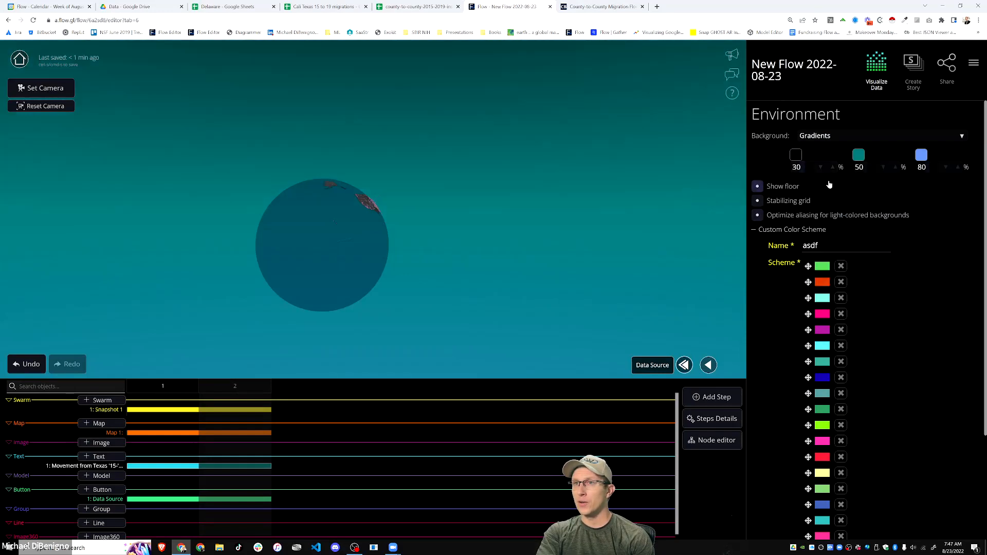
# Set the 50% and 80% gradient colours to black
pyautogui.click(859, 155)
pyautogui.moveTo(873, 216); pyautogui.dragTo(844, 244)
pyautogui.click(921, 154)
pyautogui.moveTo(926, 195); pyautogui.dragTo(843, 239)
pyautogui.click(653, 234)
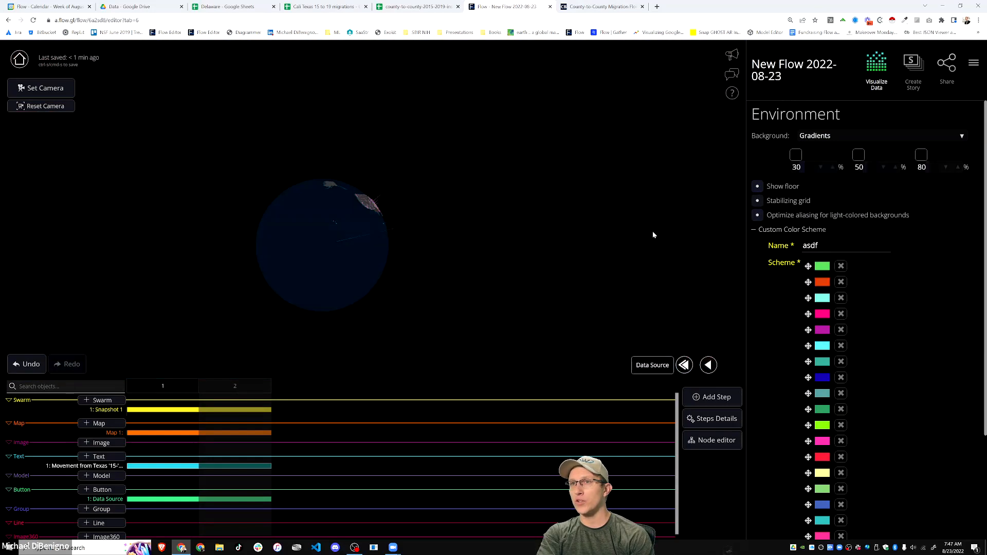
# Try a grey of RGB 77, 77, 77 for the 50% gradient colour, then return it to black
pyautogui.click(858, 155)
pyautogui.moveTo(856, 189); pyautogui.dragTo(855, 209)
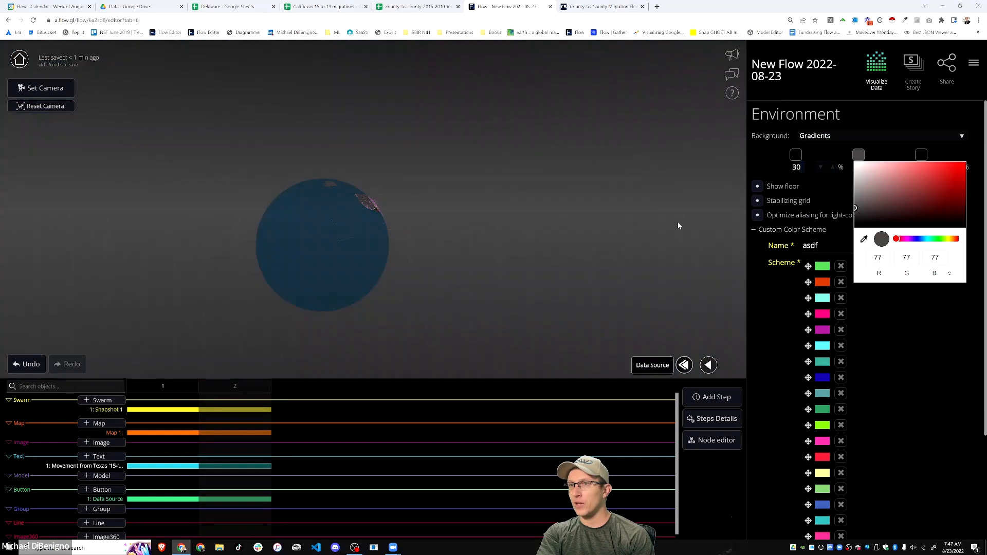
pyautogui.click(847, 229)
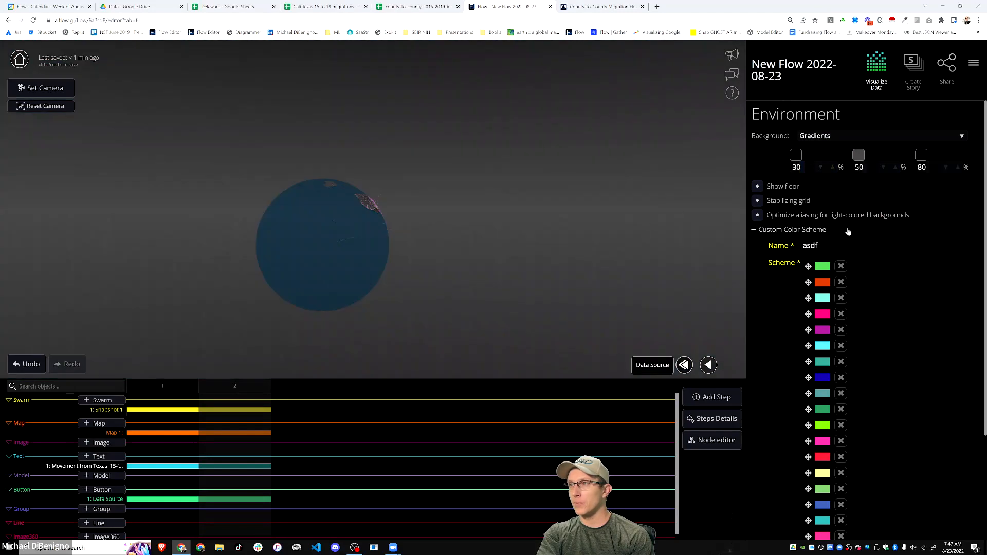
pyautogui.click(859, 155)
pyautogui.moveTo(876, 202); pyautogui.dragTo(843, 238)
pyautogui.click(832, 232)
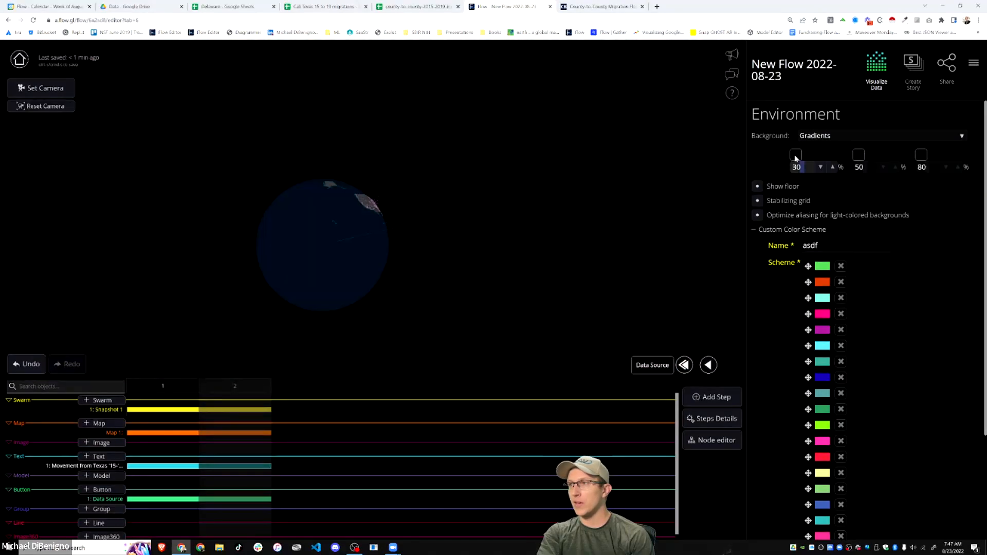
# Set the 30% and 80% gradient colours to dark grey
pyautogui.click(795, 154)
pyautogui.click(795, 214)
pyautogui.click(921, 158)
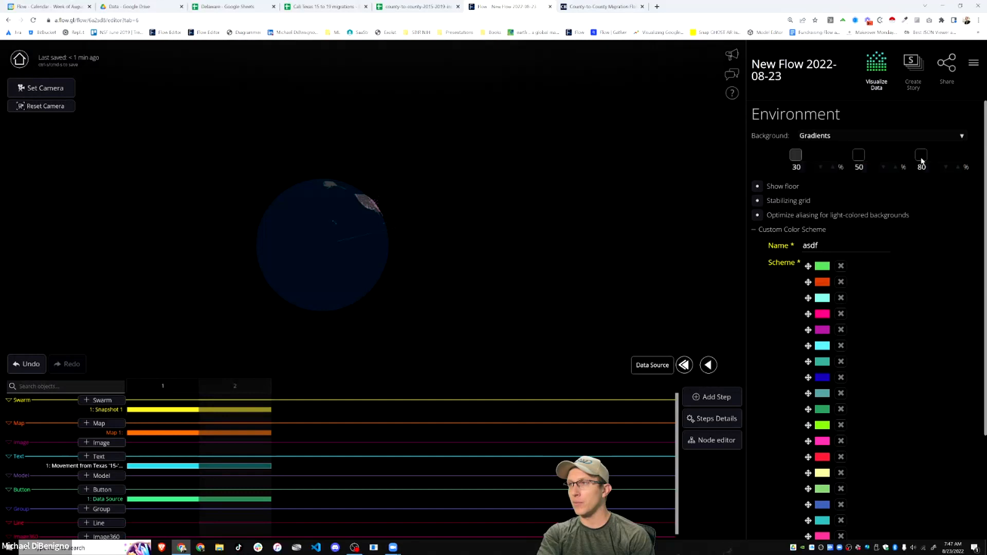
pyautogui.moveTo(825, 215); pyautogui.dragTo(815, 215)
pyautogui.click(642, 186)
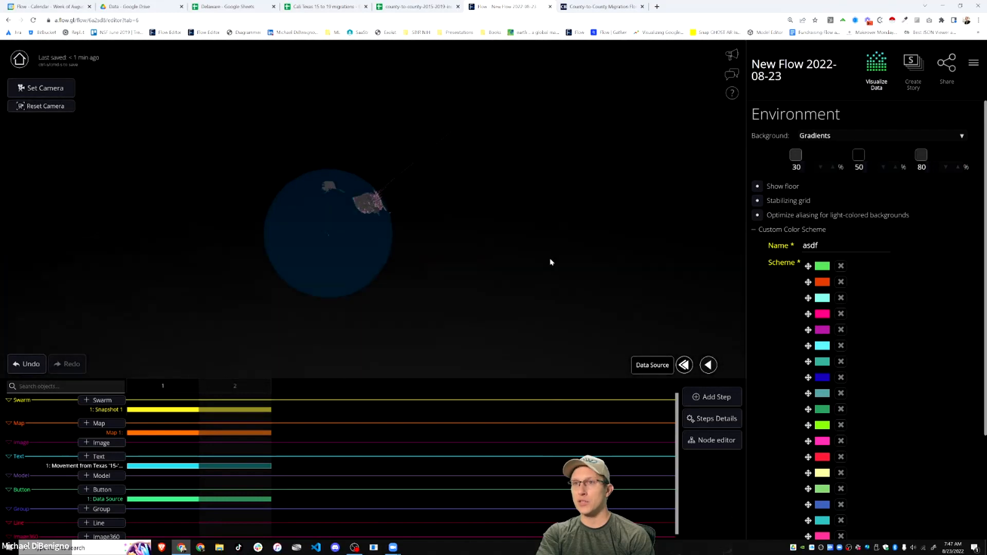
# Examine the migration points across the US map on the globe against the dark gradient background
pyautogui.moveTo(550, 262); pyautogui.dragTo(524, 292)
pyautogui.scroll(3, 525, 291)
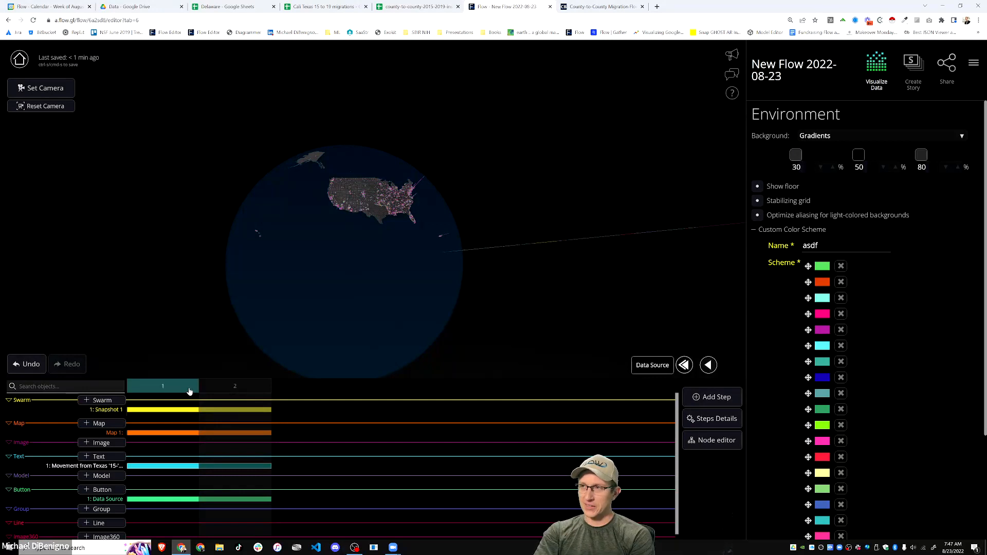
pyautogui.scroll(5, 425, 260)
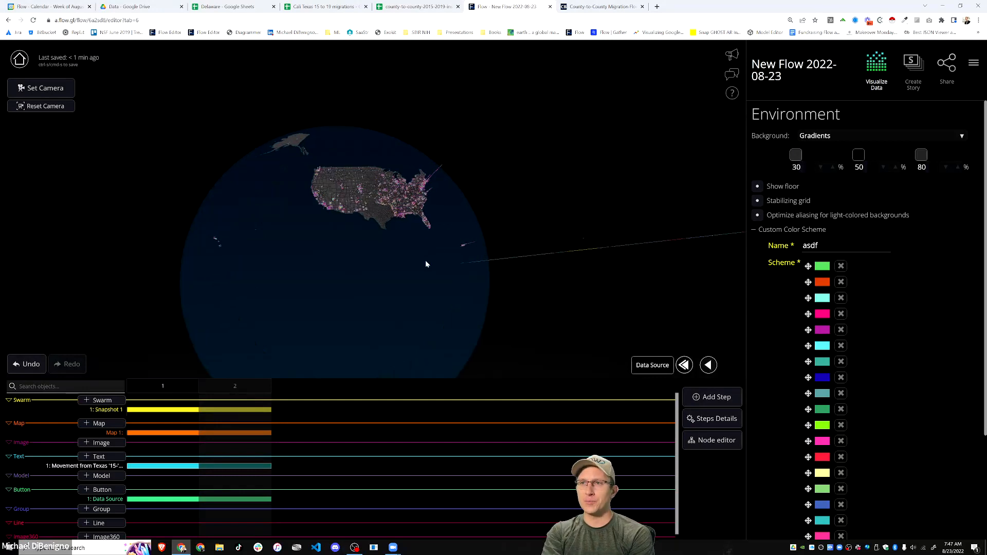
pyautogui.moveTo(421, 280); pyautogui.dragTo(323, 279)
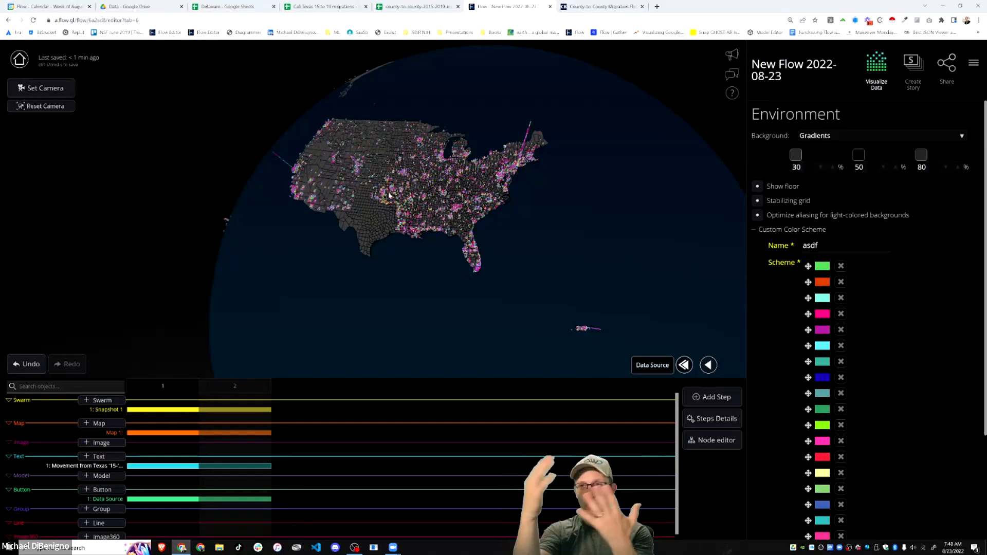
pyautogui.scroll(-4, 396, 201)
pyautogui.scroll(5, 396, 253)
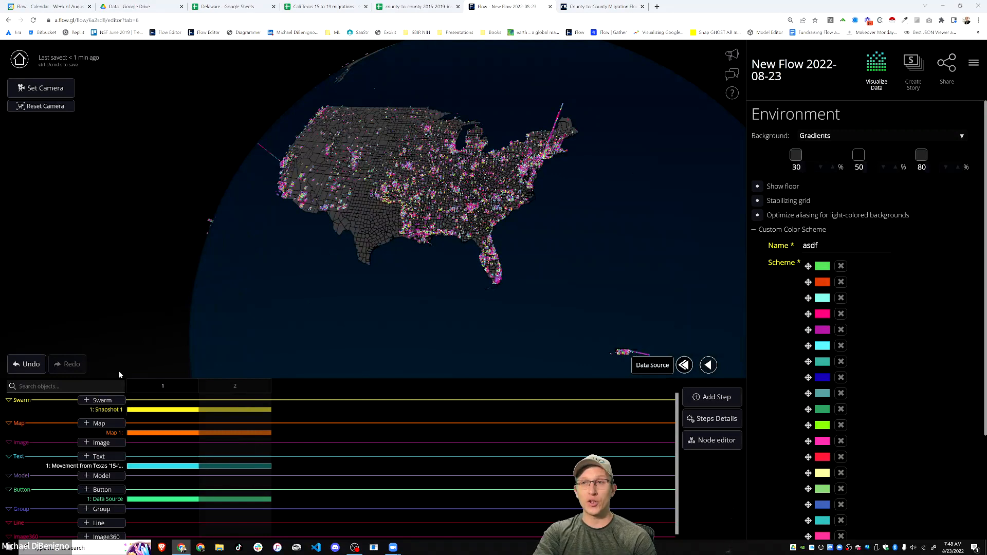
pyautogui.scroll(-4, 159, 328)
pyautogui.moveTo(203, 287); pyautogui.dragTo(121, 306, button='right')
pyautogui.scroll(-2, 122, 307)
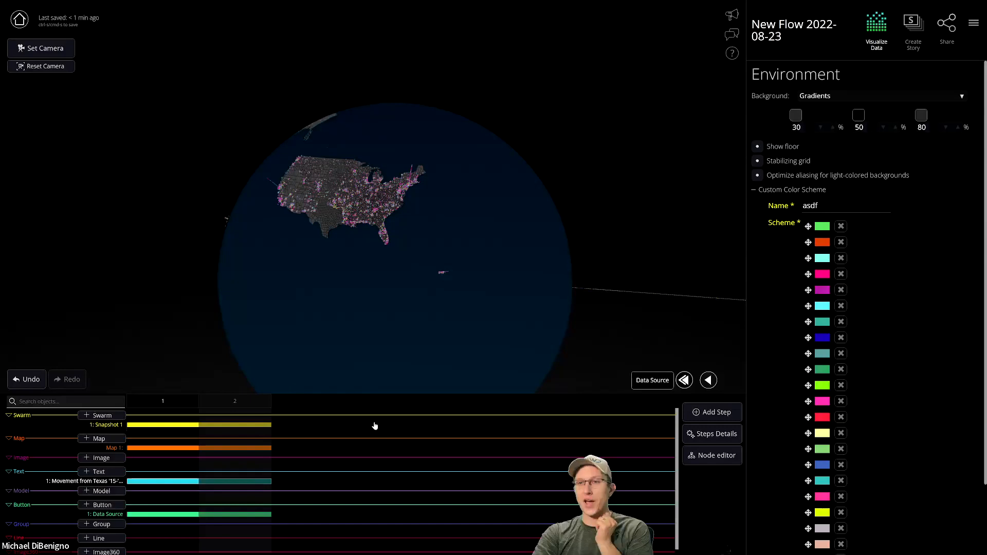
# Add a third step and remove the map, the title text and the Data Source button from it
pyautogui.click(718, 417)
pyautogui.click(538, 295)
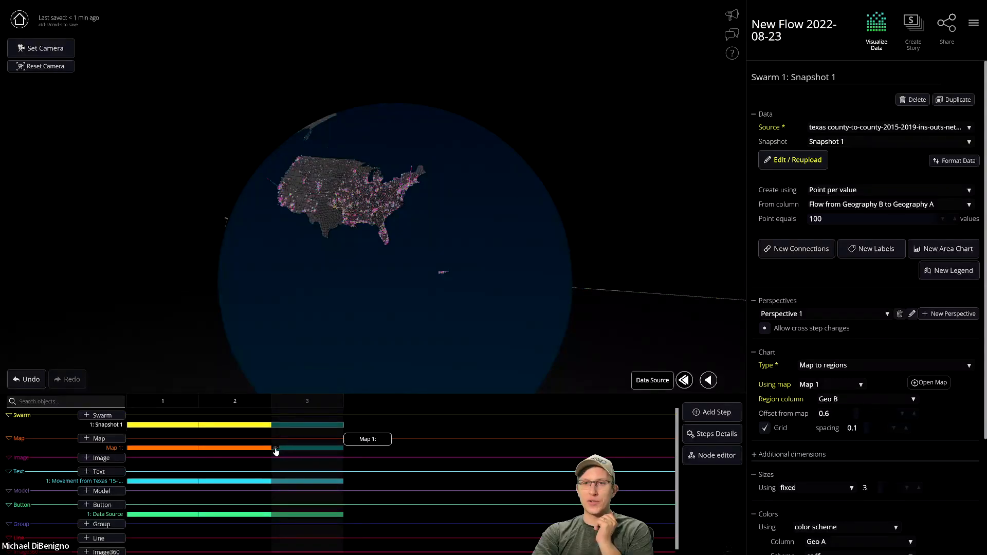
pyautogui.click(277, 449)
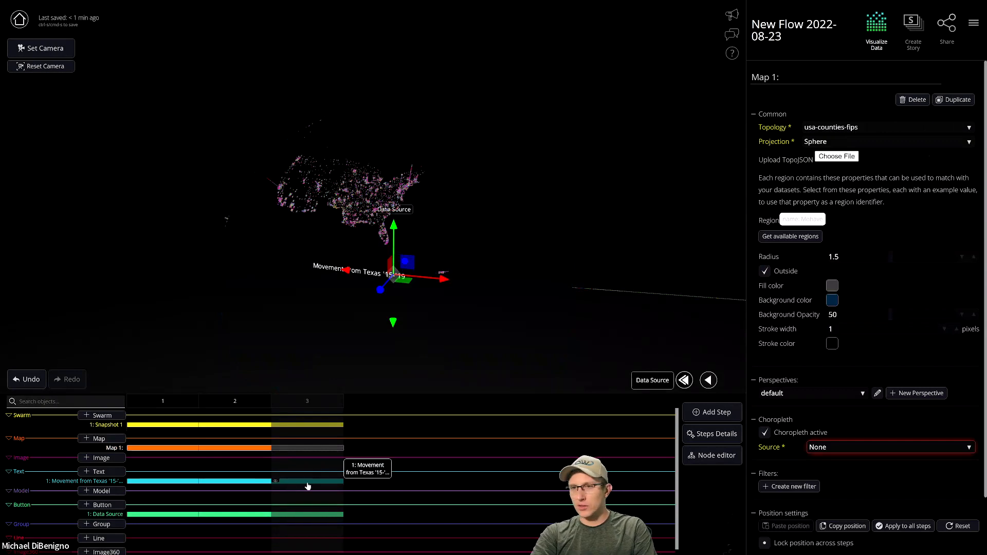
pyautogui.click(280, 481)
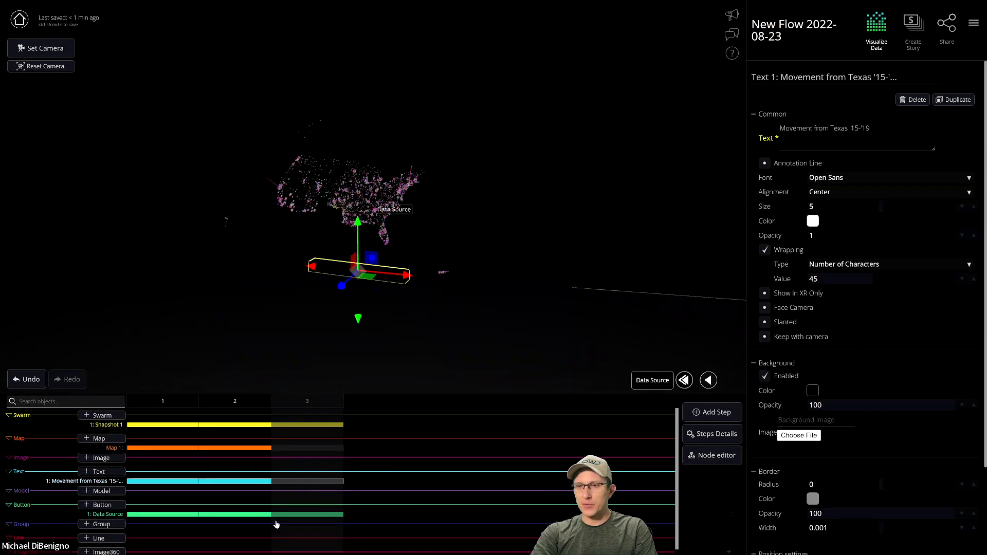
pyautogui.click(276, 514)
# In step 3, change the Snapshot 1 swarm's chart to a Scatterplot with FIPS County Code of Geography B on the width axis
pyautogui.click(296, 426)
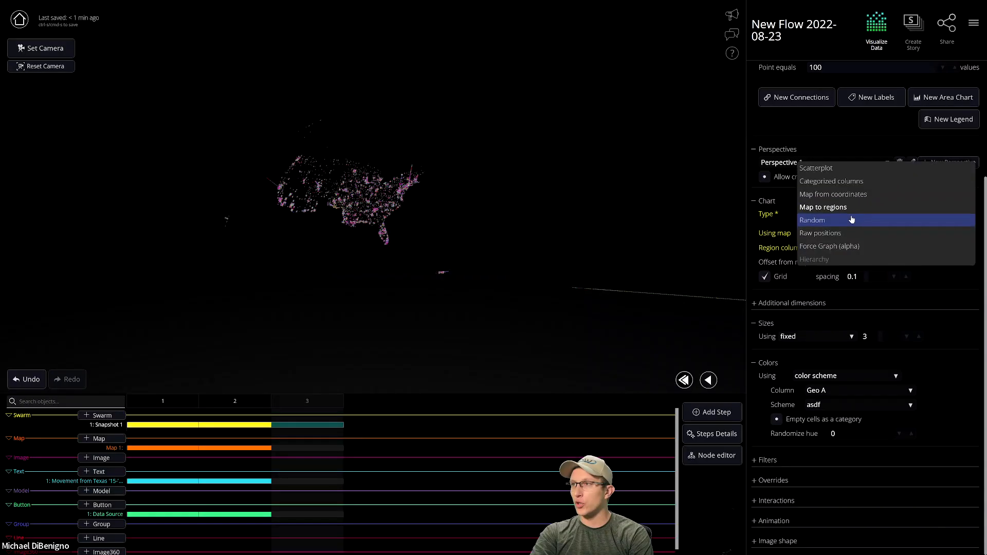
pyautogui.click(823, 174)
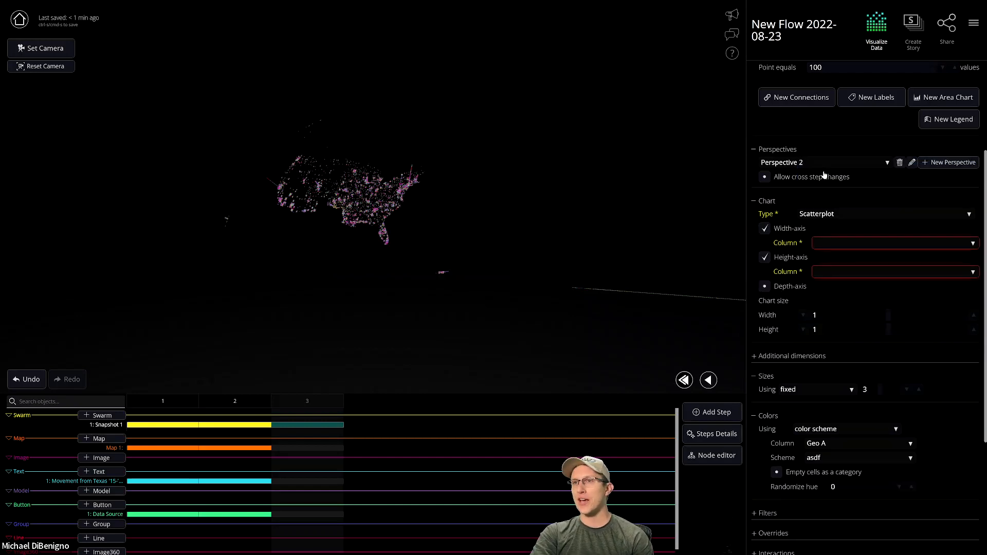
pyautogui.click(837, 241)
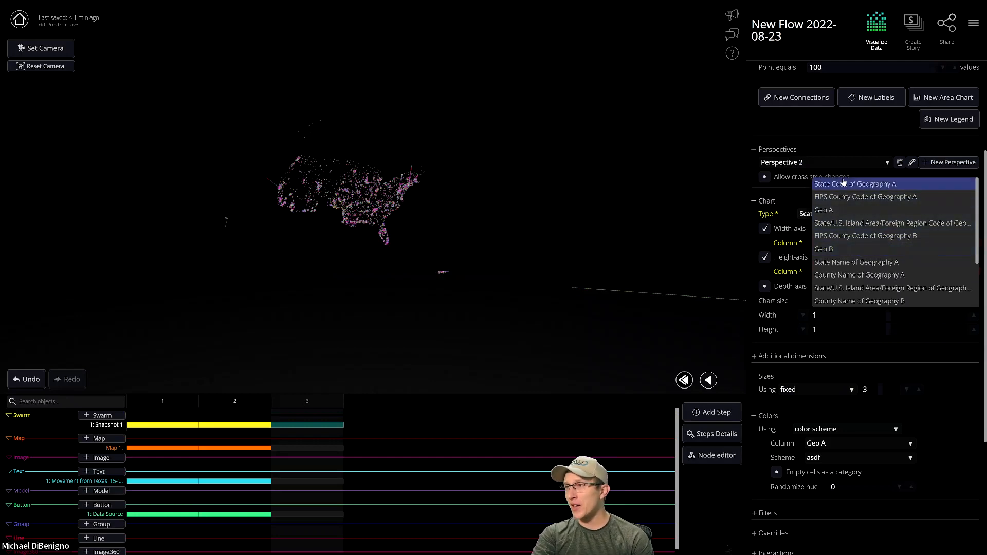
pyautogui.click(863, 235)
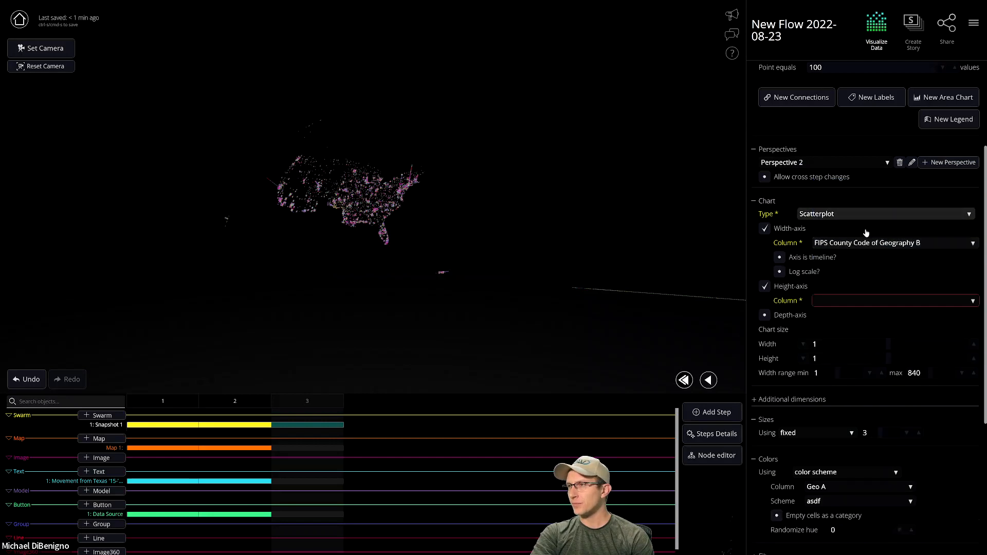
# Change the scatterplot's width-axis column to State/U.S. Island Area/Foreign Region Code of Geography B
pyautogui.click(866, 244)
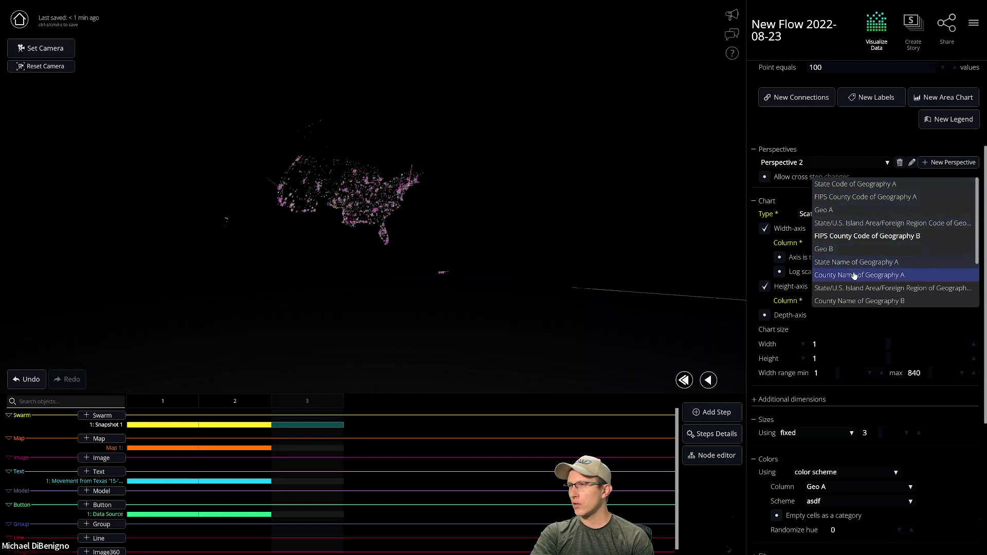
pyautogui.scroll(-2, 851, 291)
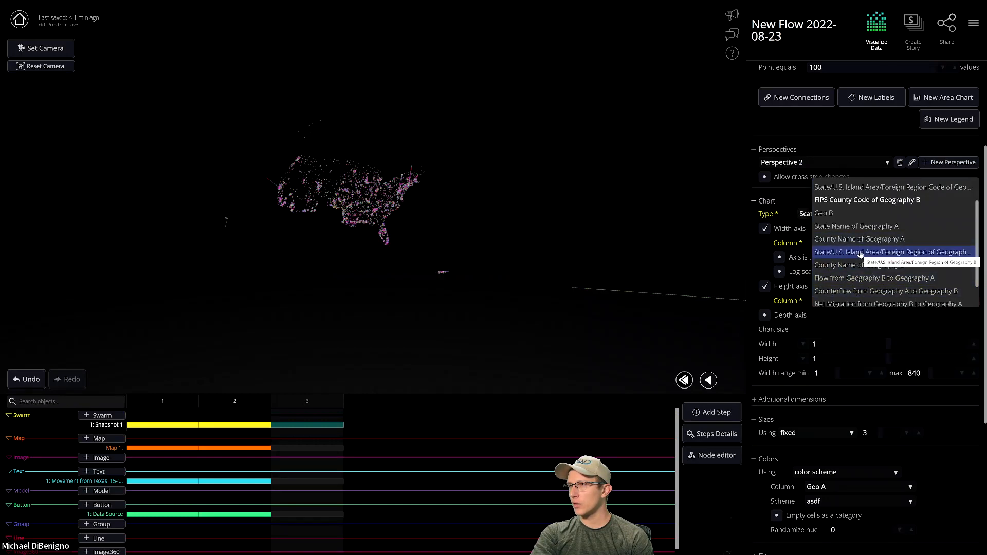
pyautogui.scroll(1, 860, 254)
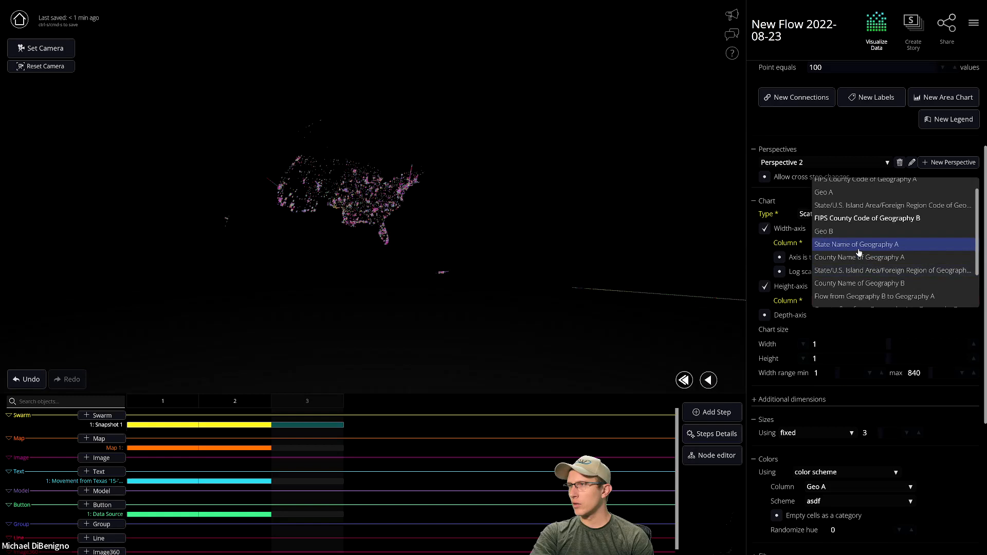
pyautogui.click(866, 206)
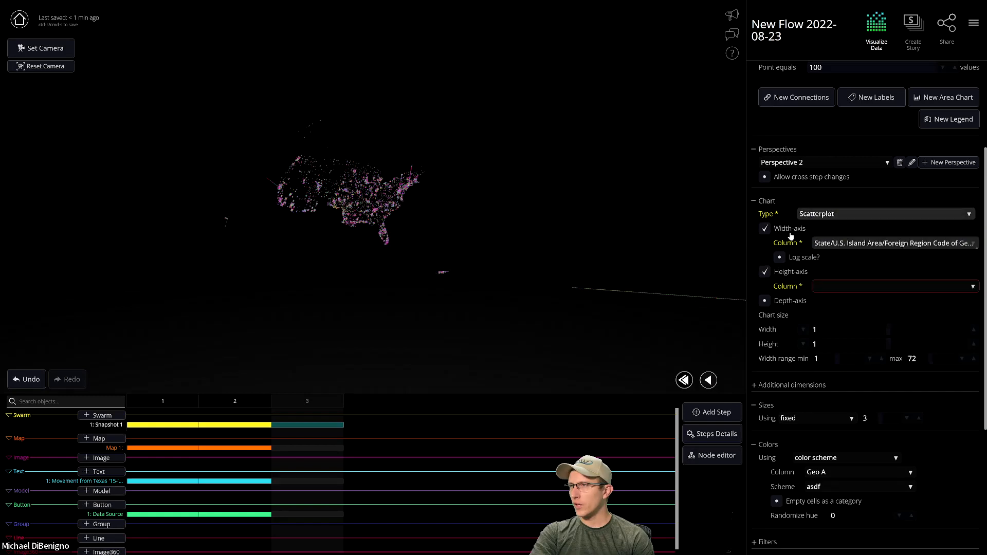
# Set the scatterplot's height-axis column to Flow from Geography B to Geography A
pyautogui.click(844, 290)
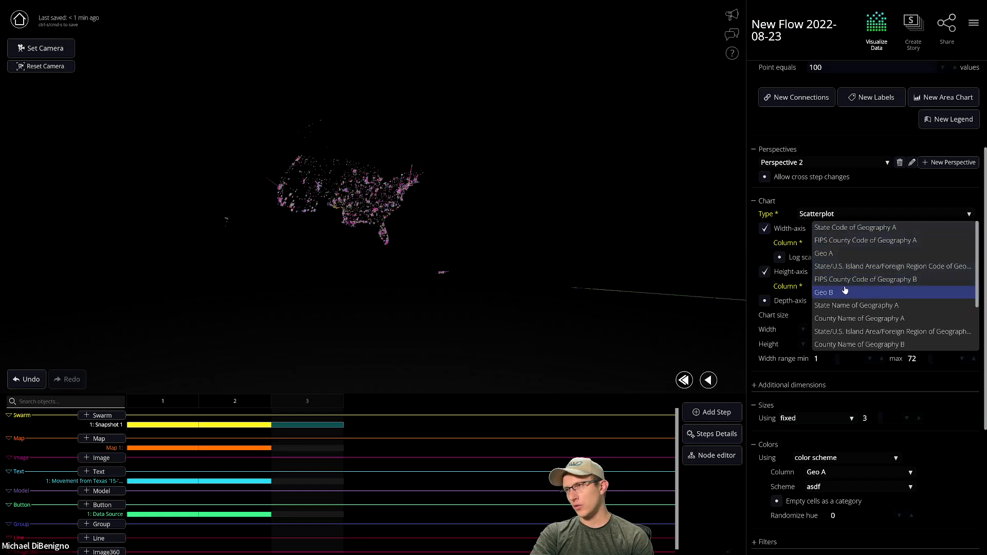
pyautogui.scroll(-1, 856, 262)
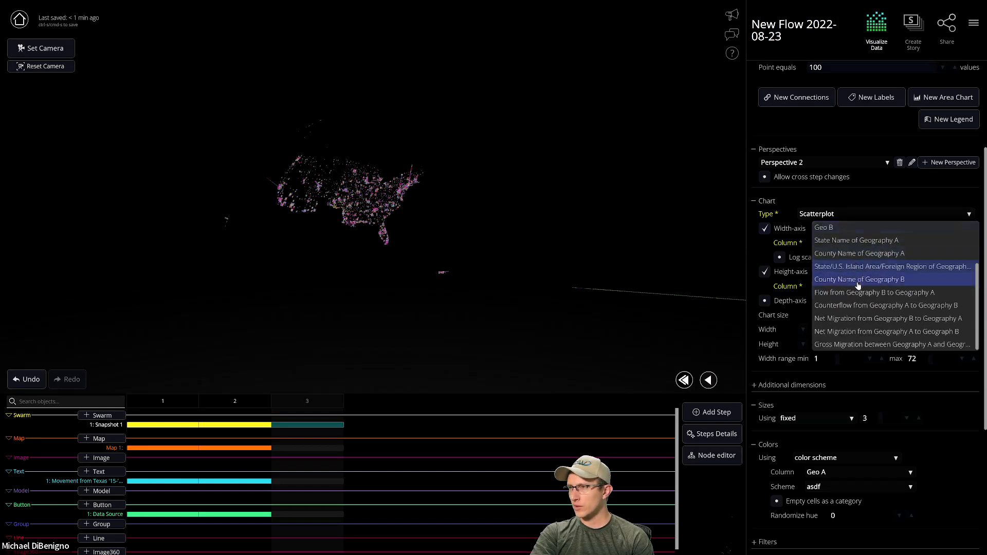
pyautogui.scroll(1, 864, 324)
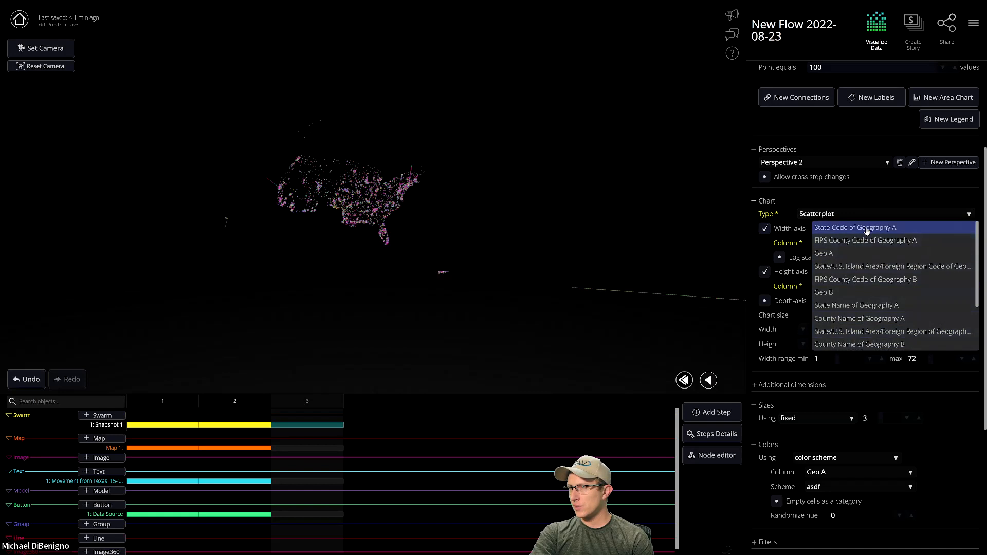
pyautogui.scroll(-2, 865, 257)
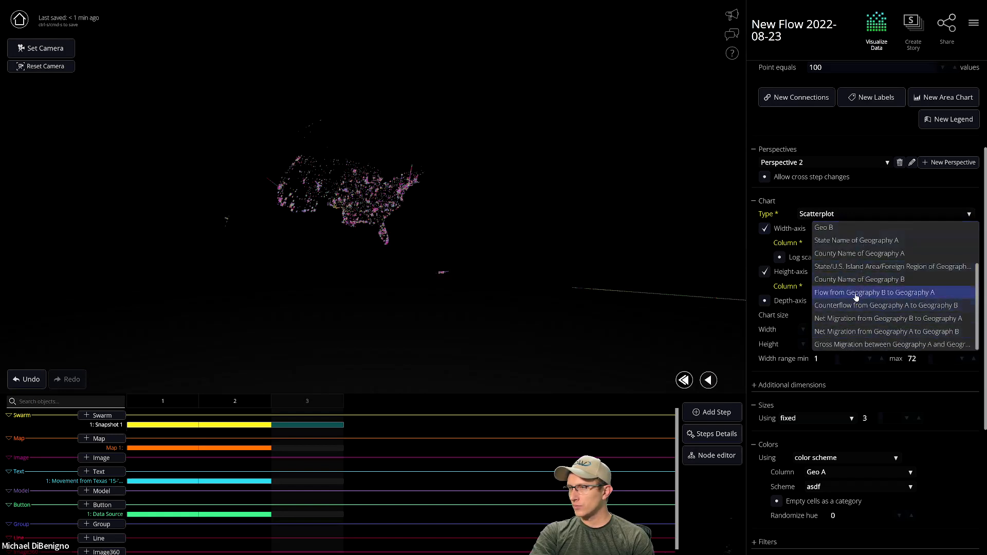
pyautogui.click(856, 293)
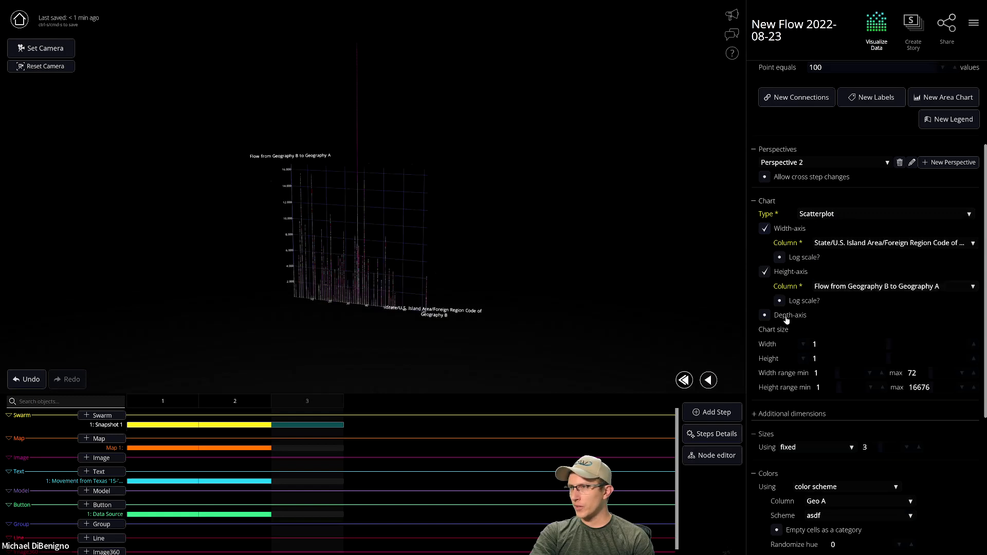
# Enable the scatterplot's depth axis and assign County Name of Geography A to it
pyautogui.click(765, 315)
pyautogui.click(869, 330)
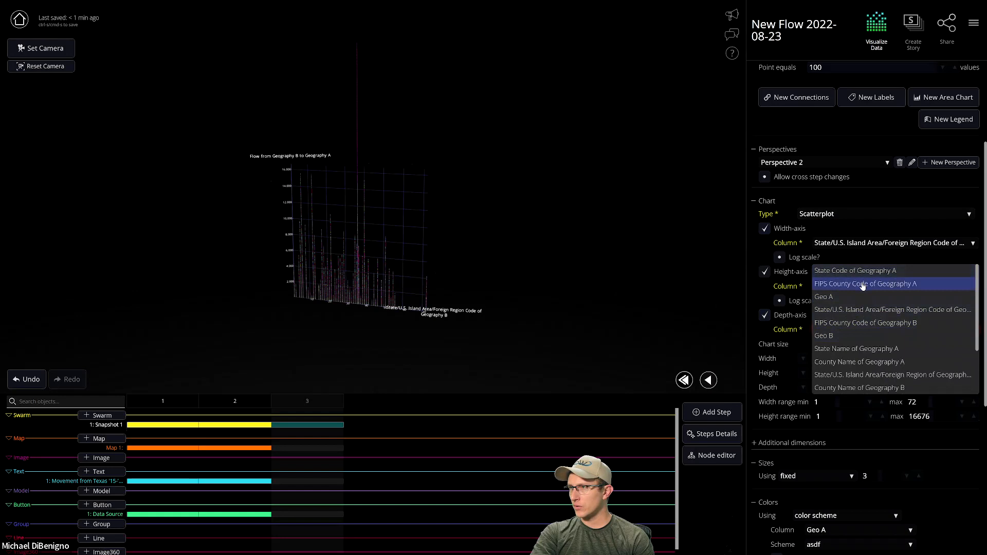
pyautogui.click(864, 363)
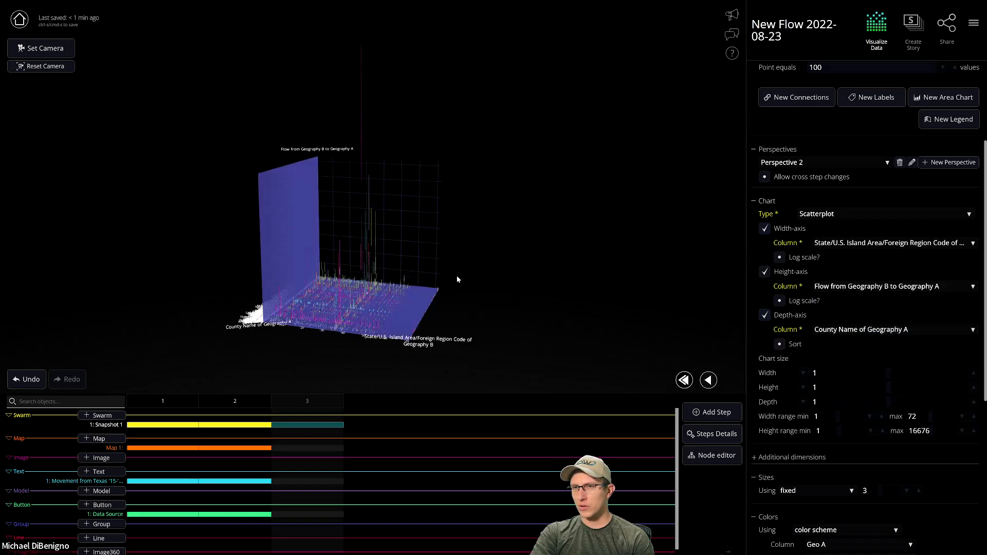
# Try State Name of Geography A as the depth-axis column and return it to County Name of Geography A
pyautogui.click(853, 330)
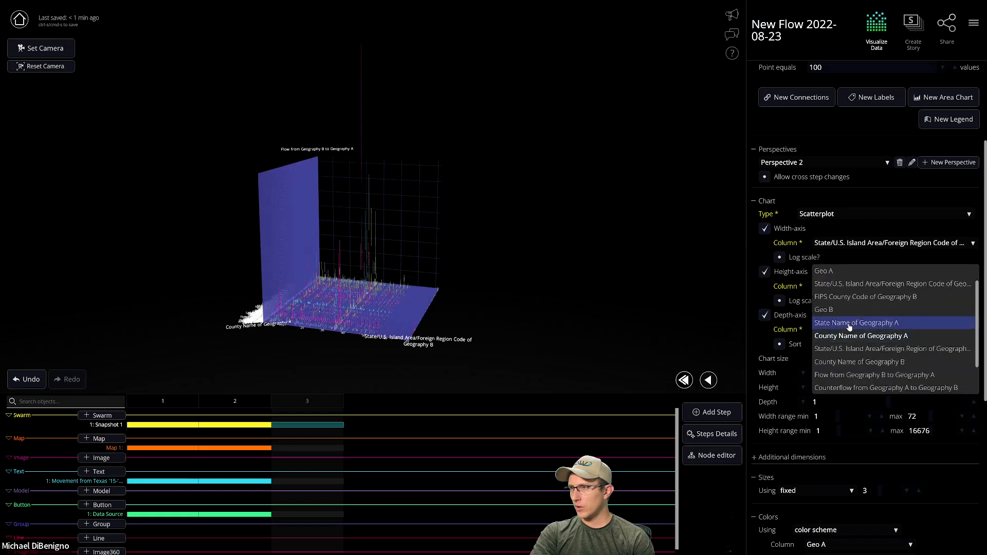
pyautogui.click(850, 323)
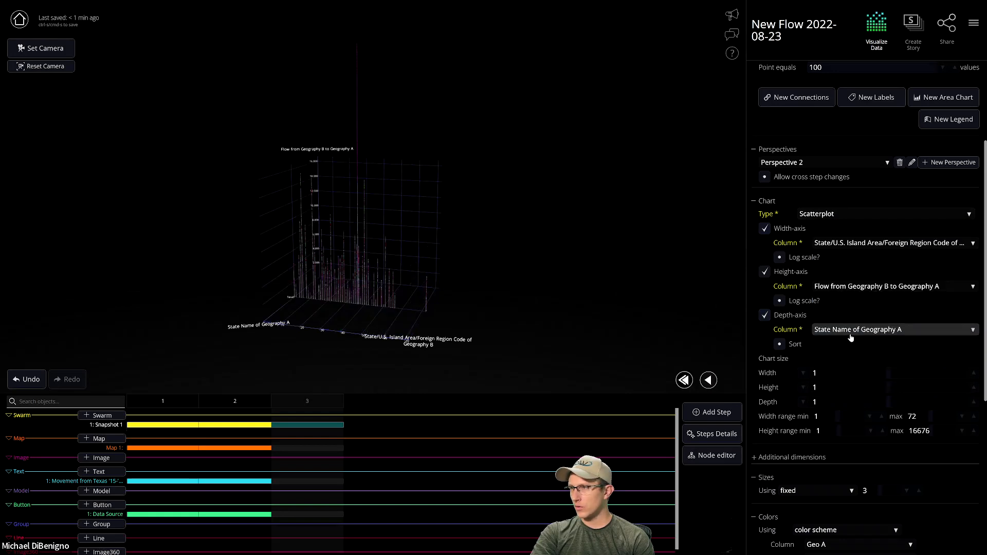
pyautogui.click(851, 334)
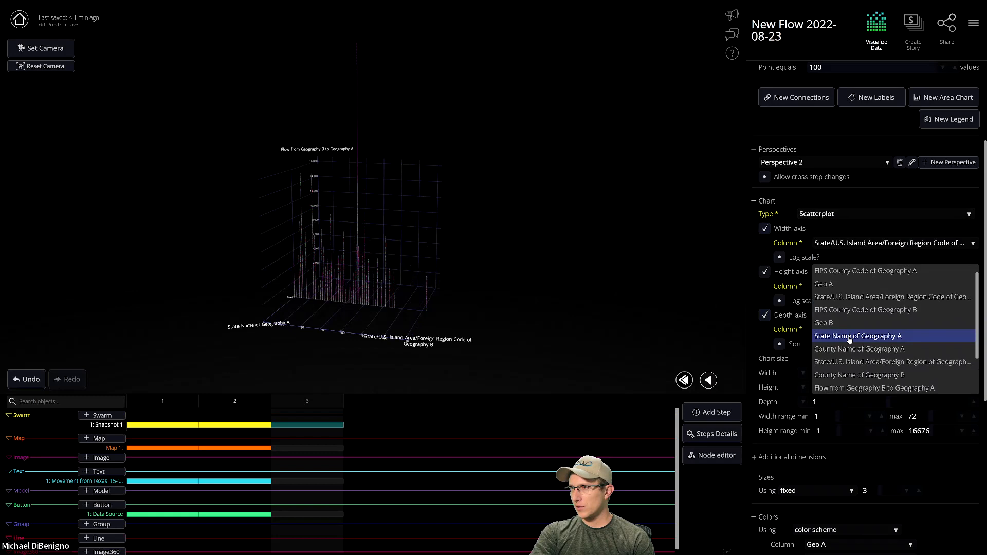
pyautogui.click(516, 298)
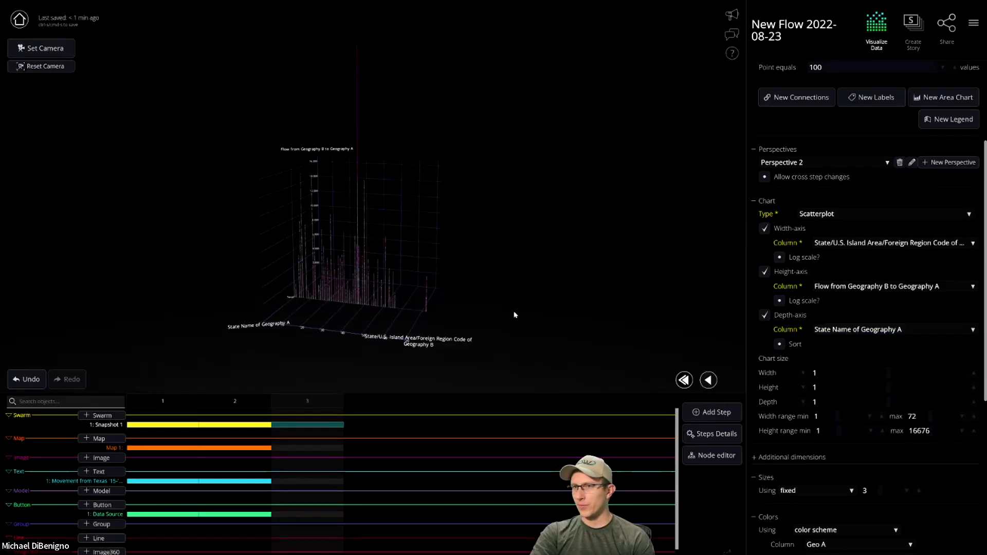
pyautogui.click(849, 329)
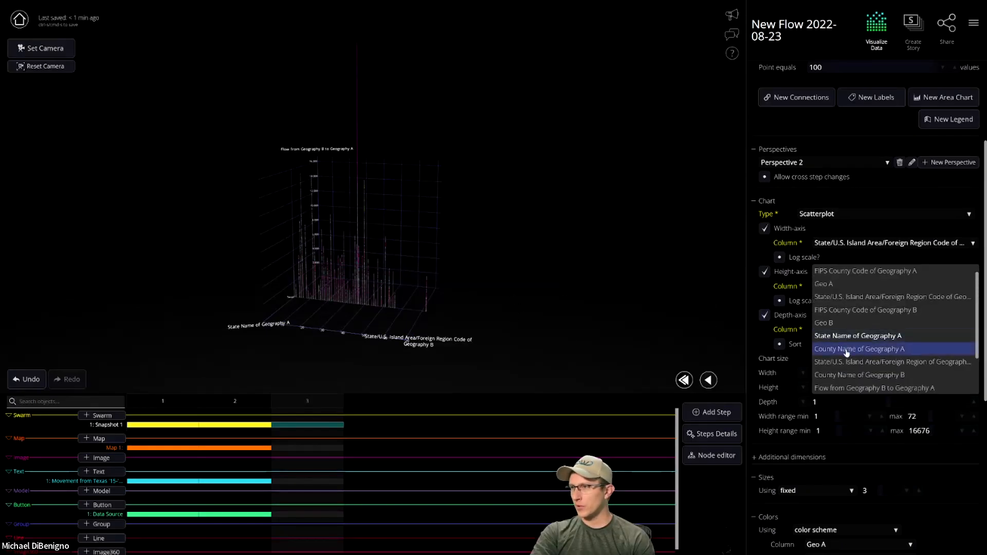
pyautogui.click(847, 350)
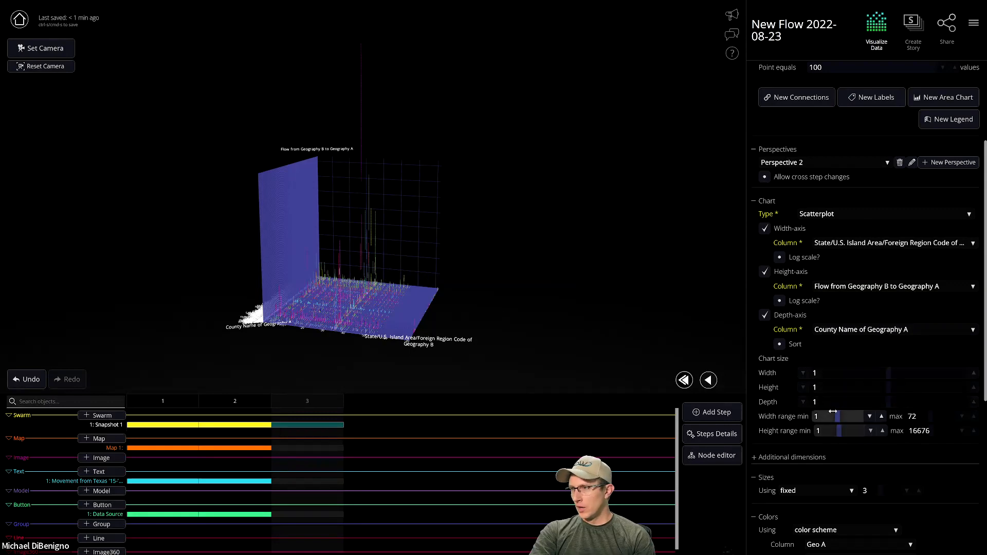
# Set the scatterplot's chart depth to 3
pyautogui.click(814, 402)
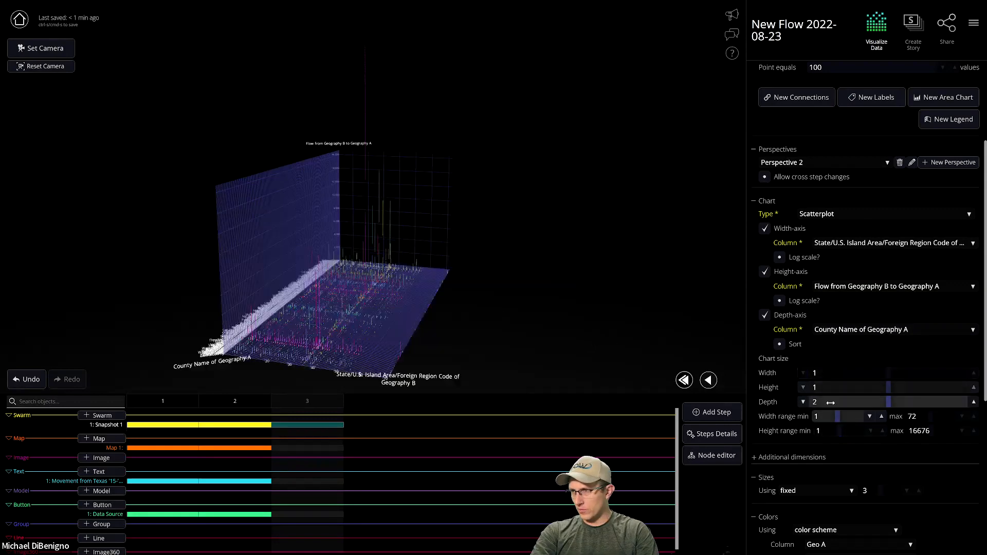
pyautogui.write('3')
pyautogui.press('Return')
# Try County Name of Geography B as the depth-axis column and restore County Name of Geography A
pyautogui.moveTo(344, 328); pyautogui.dragTo(301, 369)
pyautogui.click(899, 330)
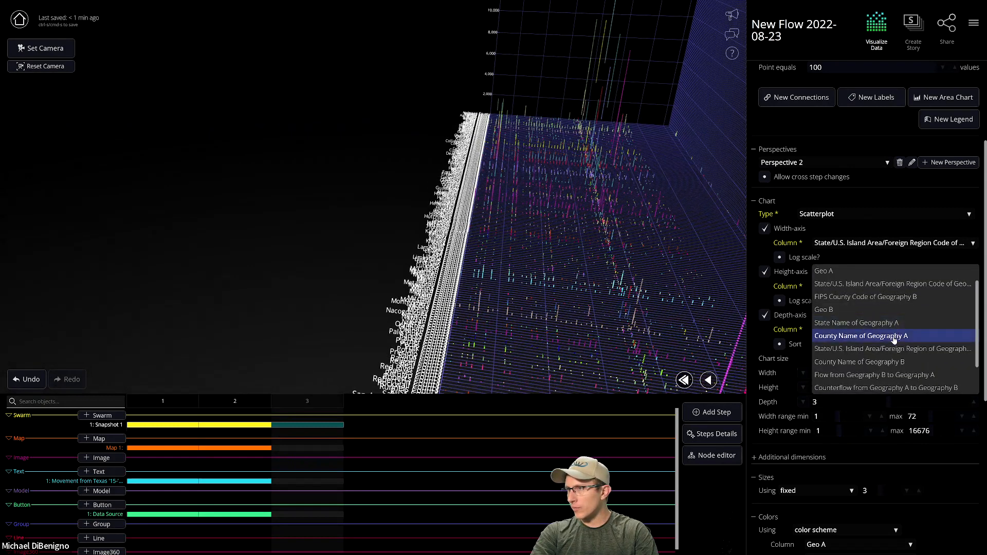
pyautogui.click(892, 364)
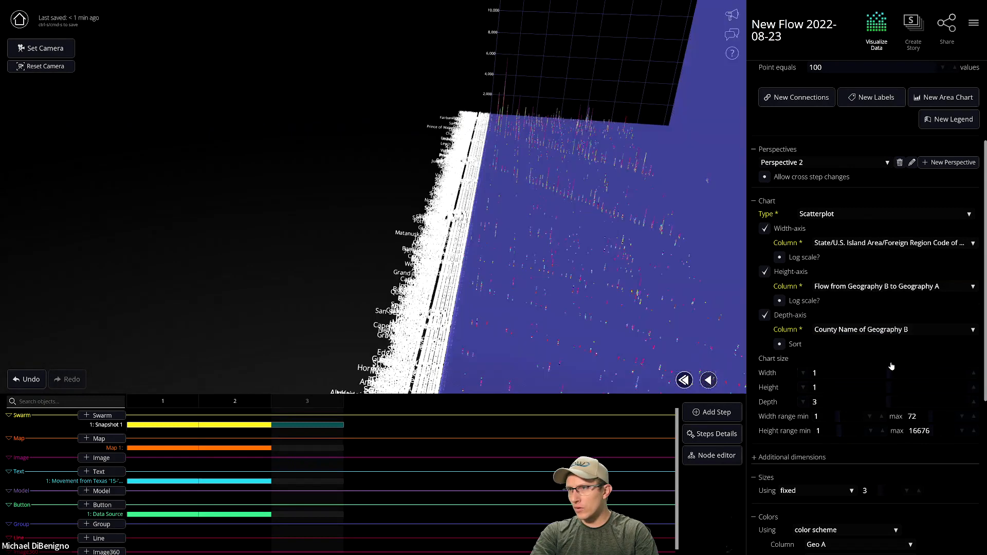
pyautogui.click(892, 332)
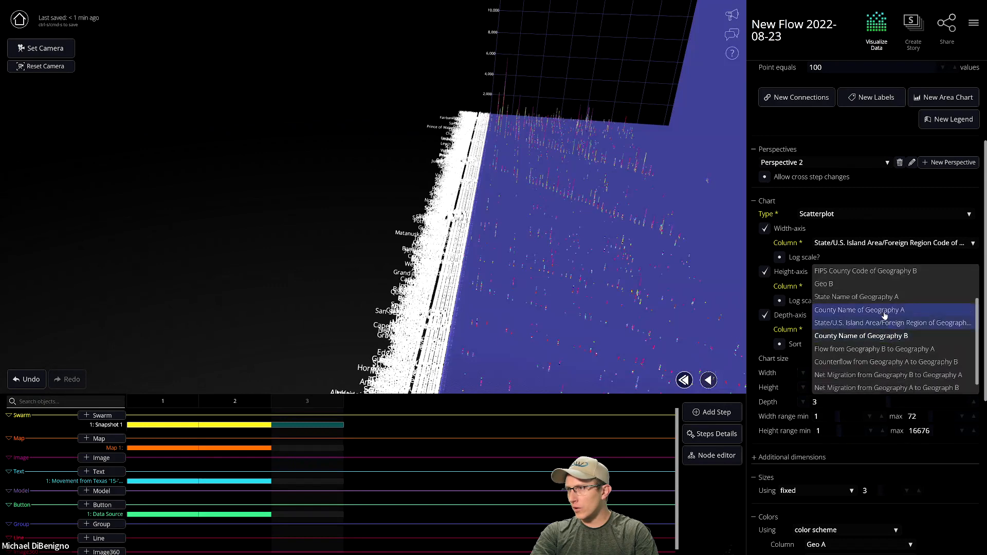
pyautogui.click(883, 321)
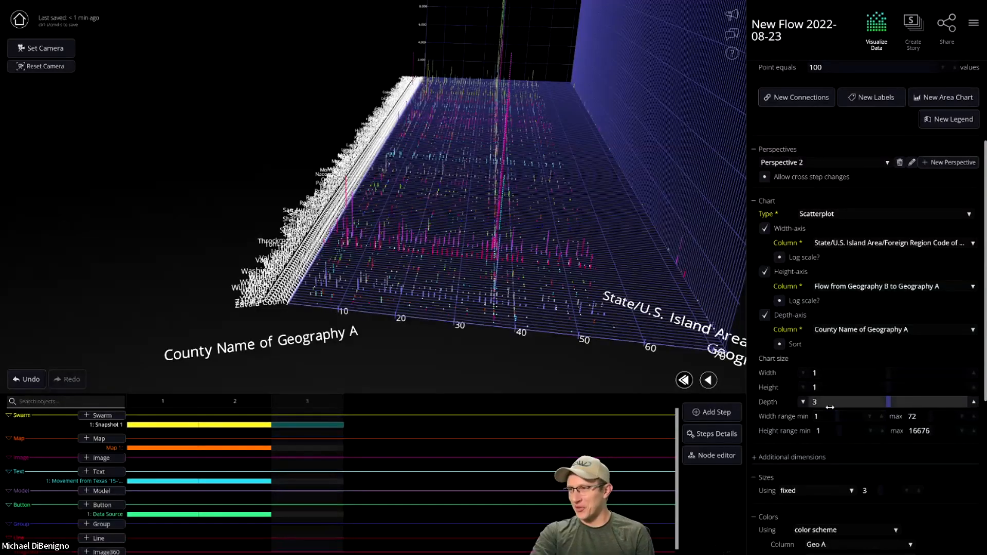
# Set the scatterplot's depth-axis column to State Name of Geography A
pyautogui.click(830, 406)
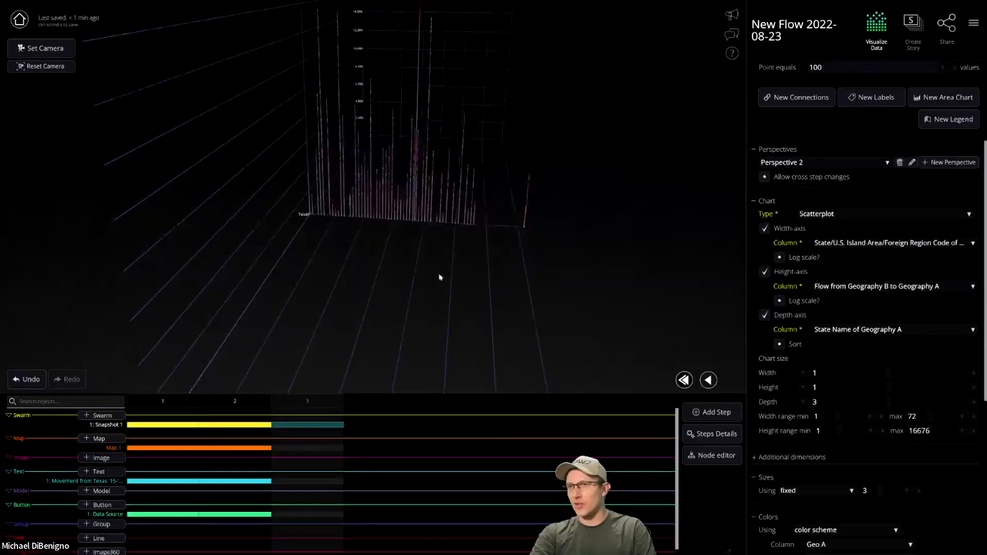
pyautogui.moveTo(441, 277); pyautogui.dragTo(364, 324)
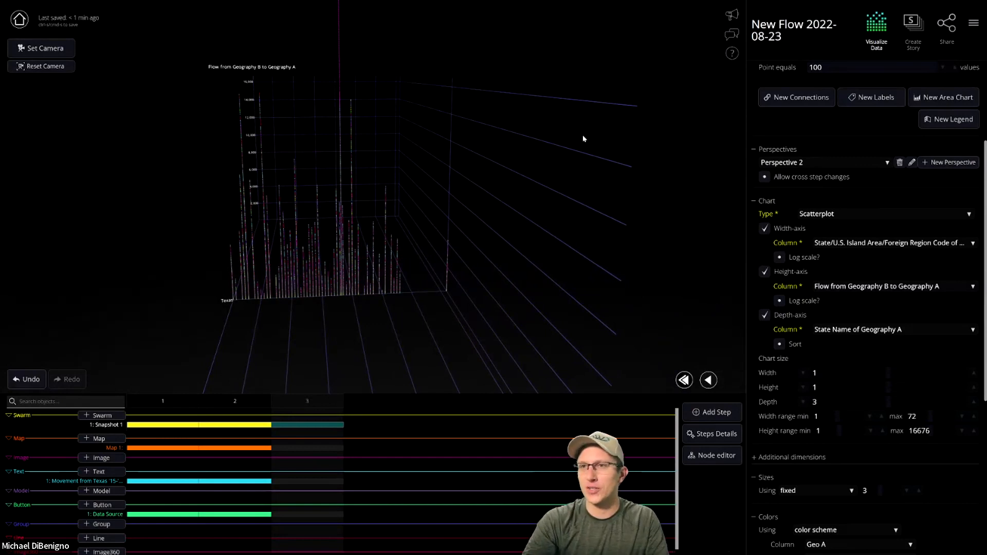
pyautogui.scroll(-2, 610, 288)
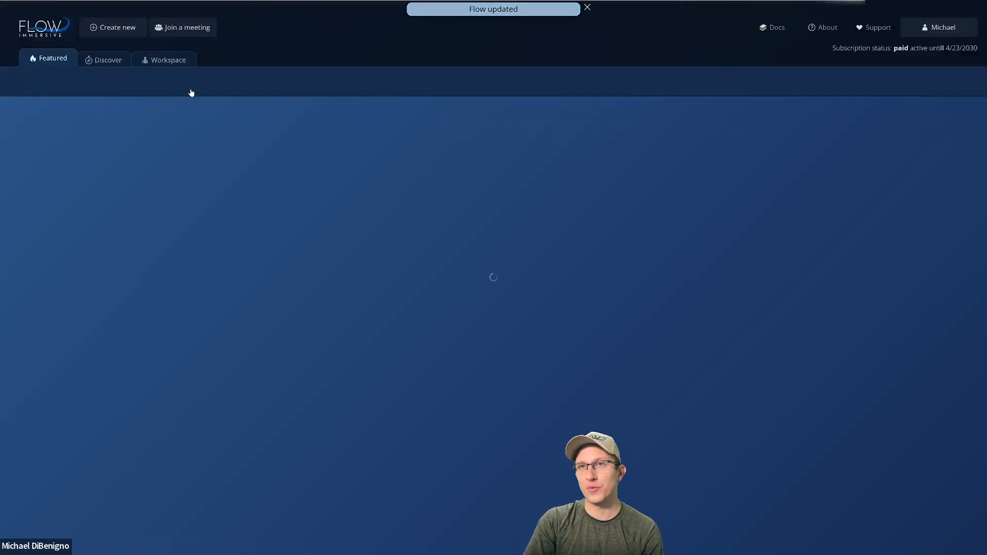
# Open the Line Chart template from the workspace's FlowTemplates category in the flow editor
pyautogui.click(186, 60)
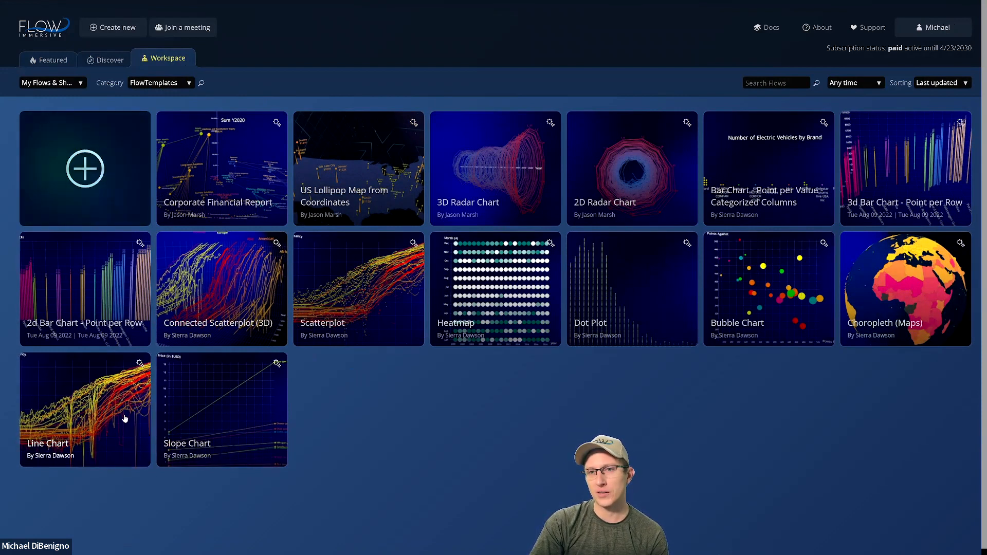
pyautogui.click(90, 431)
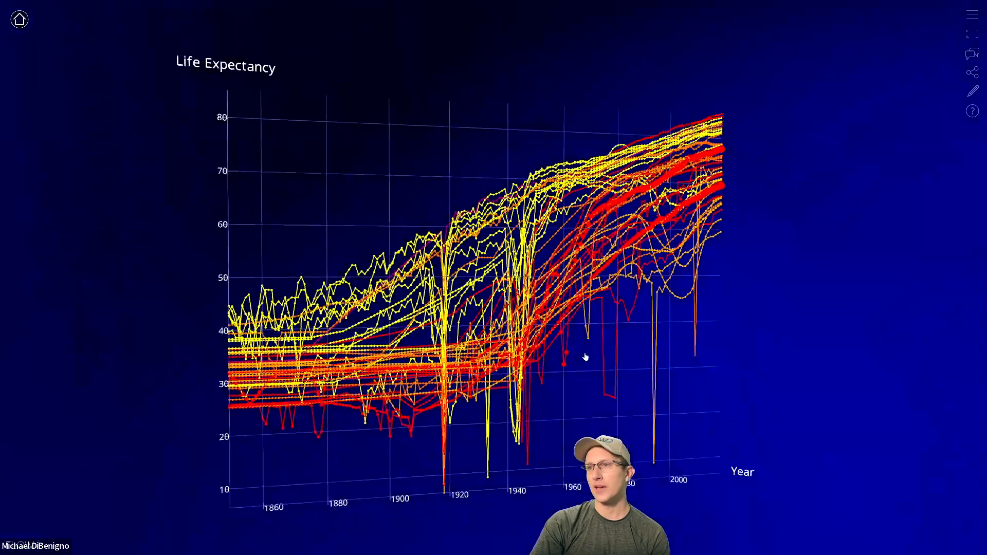
pyautogui.click(973, 91)
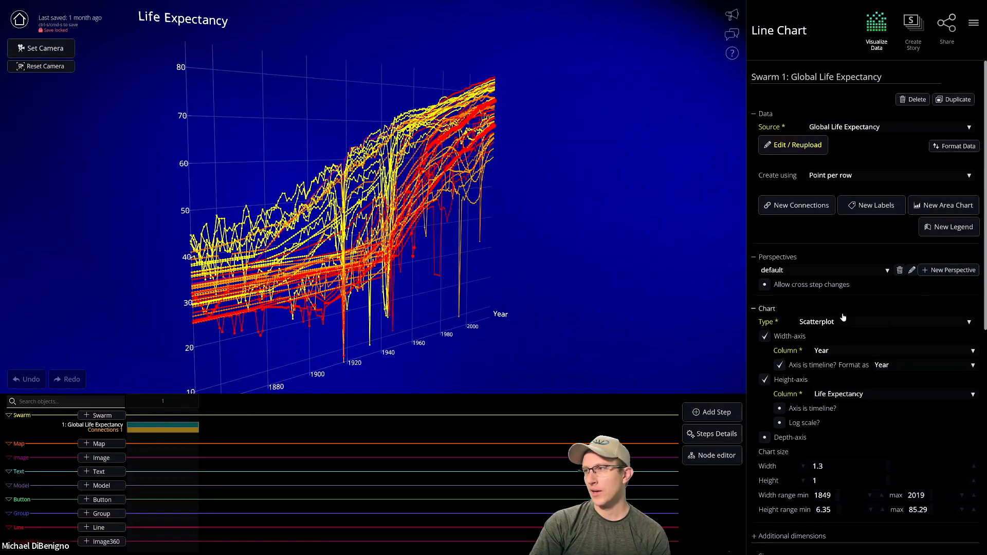
# Examine the line chart's swarm settings and how its Connections 1 object joins the dots
pyautogui.scroll(-2, 809, 325)
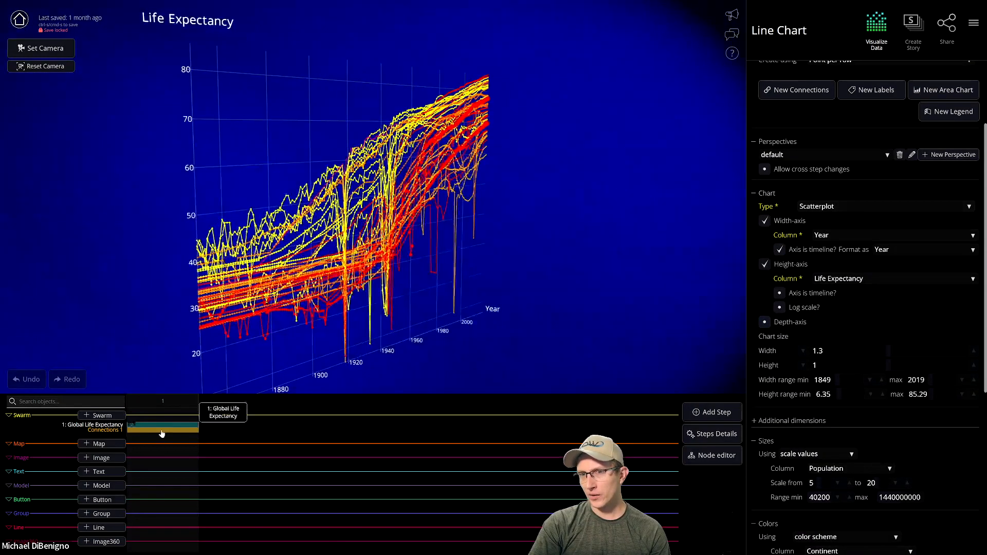
pyautogui.moveTo(387, 326); pyautogui.dragTo(393, 250, button='right')
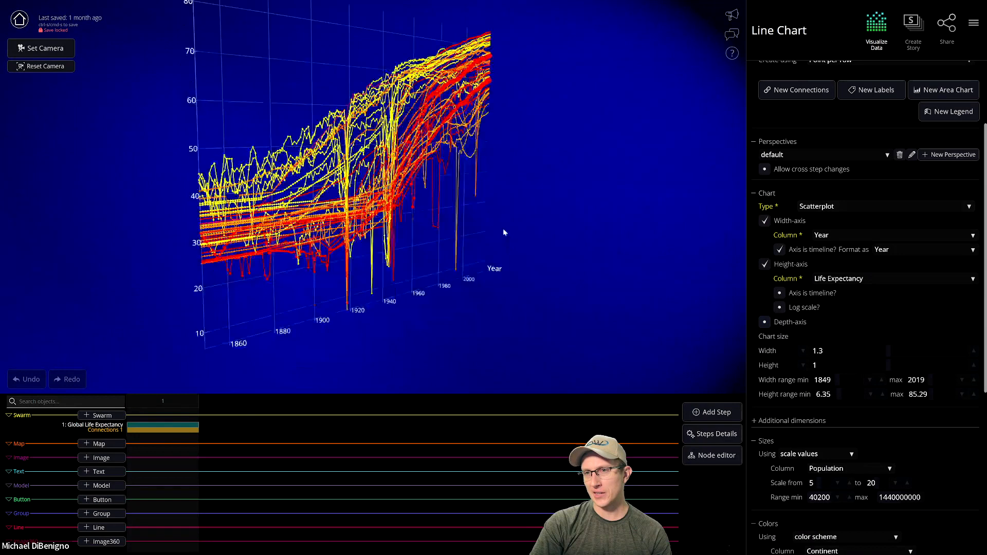
pyautogui.scroll(-3, 364, 303)
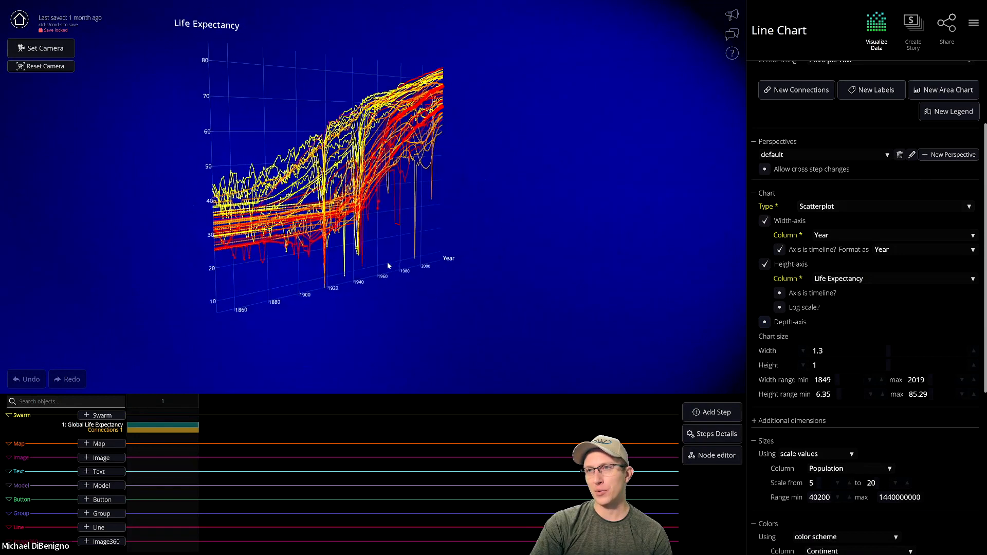
pyautogui.click(178, 433)
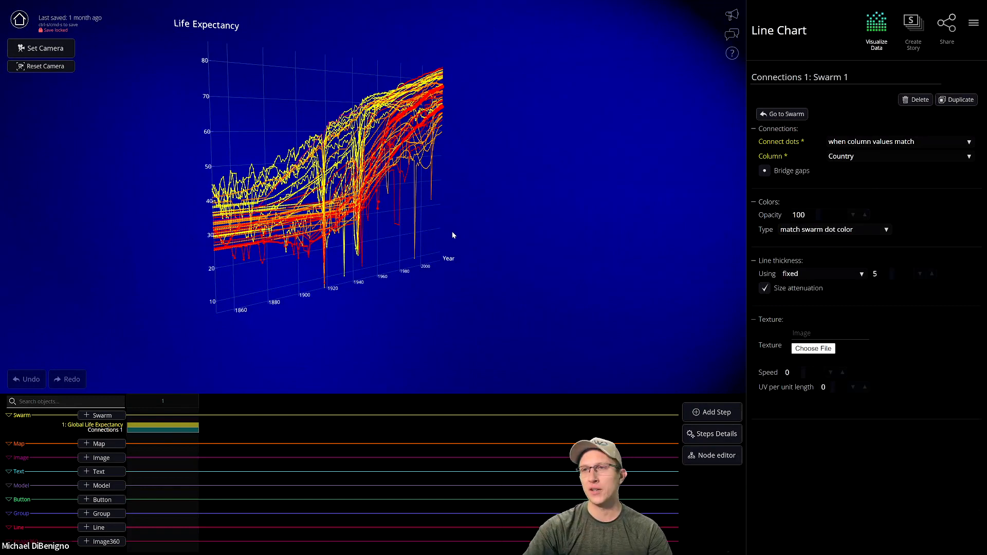
pyautogui.click(165, 427)
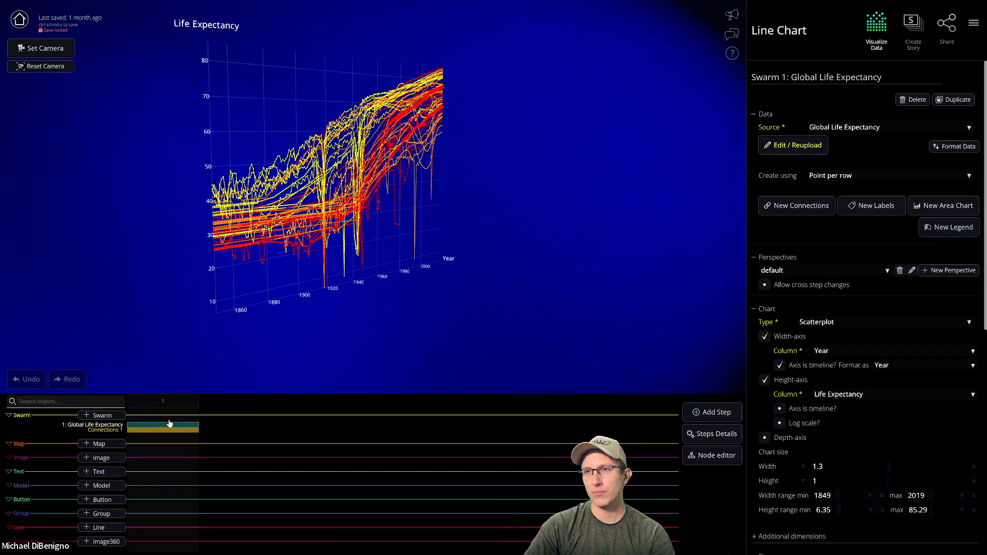
# Enable the Global Life Expectancy swarm's depth axis and assign the Continent column to it
pyautogui.click(766, 438)
pyautogui.click(833, 453)
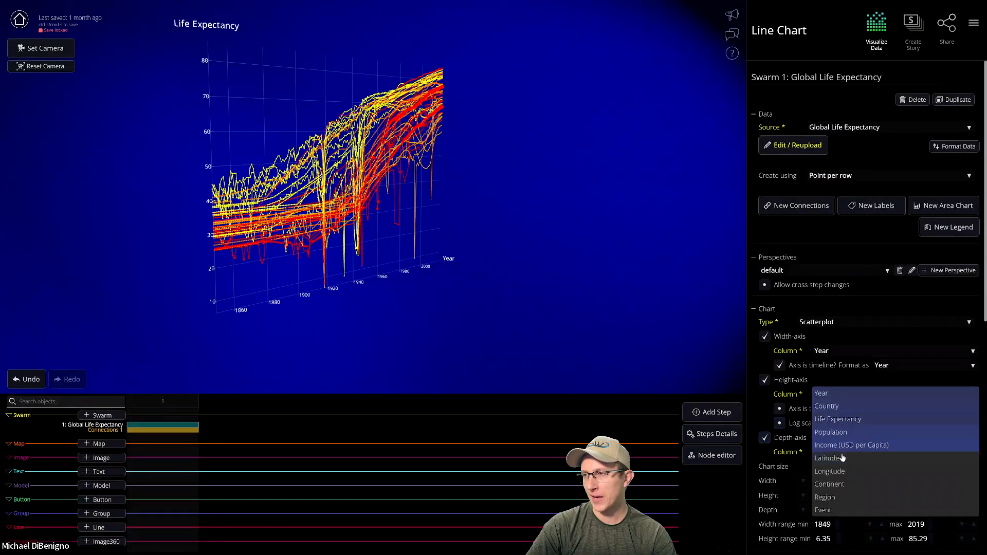
pyautogui.click(833, 484)
pyautogui.moveTo(545, 366); pyautogui.dragTo(290, 325)
pyautogui.moveTo(530, 282); pyautogui.dragTo(496, 323)
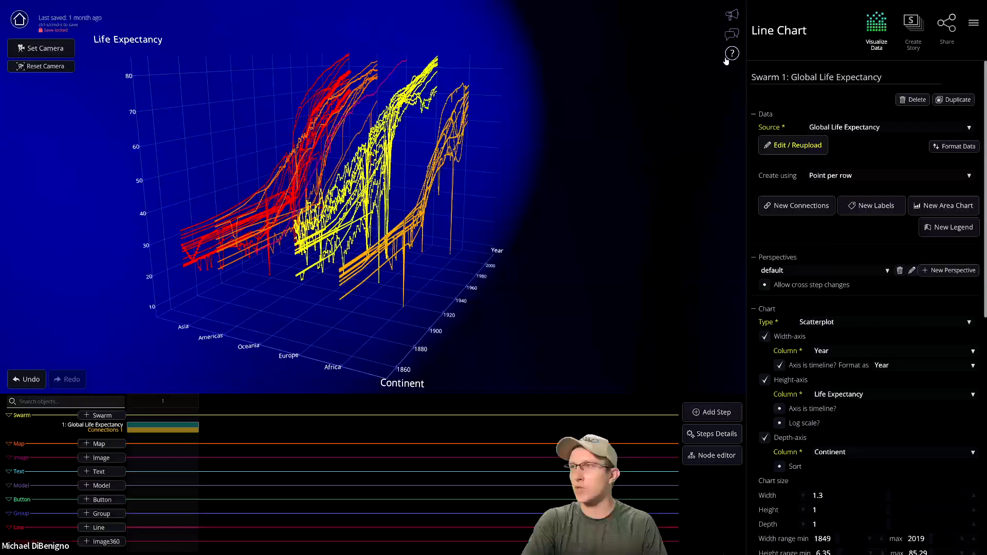
# Open the support request form from the help options and review the fields it asks for
pyautogui.click(733, 54)
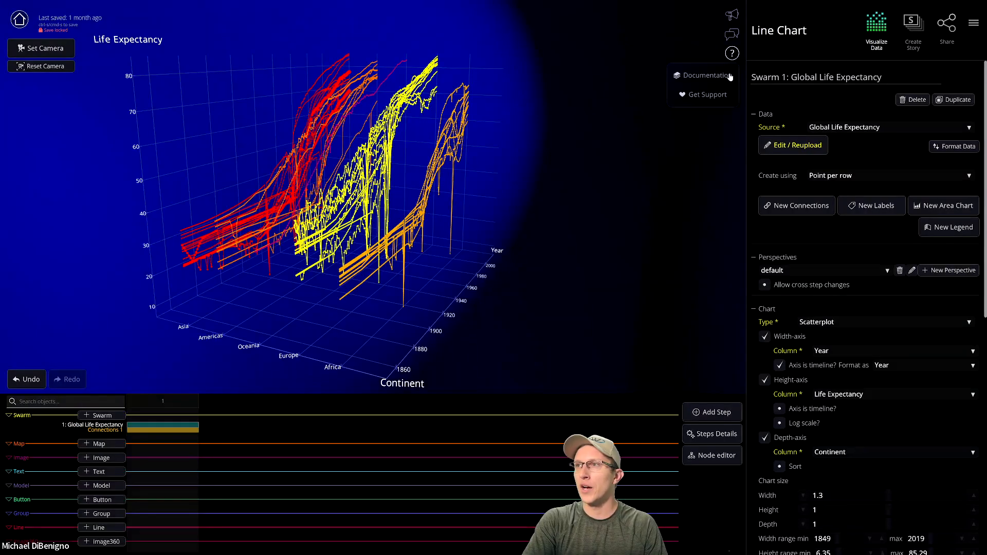
pyautogui.click(707, 95)
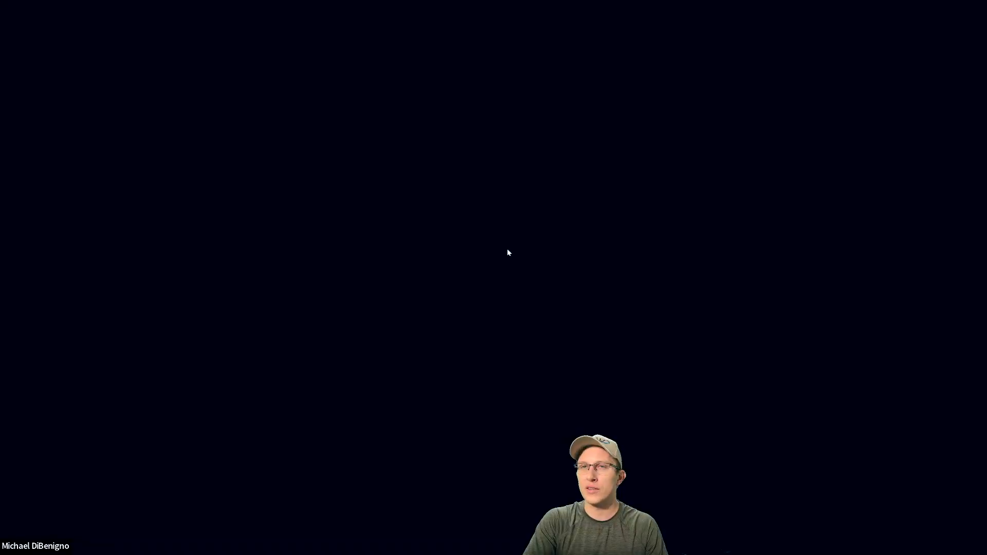
pyautogui.scroll(-1, 332, 180)
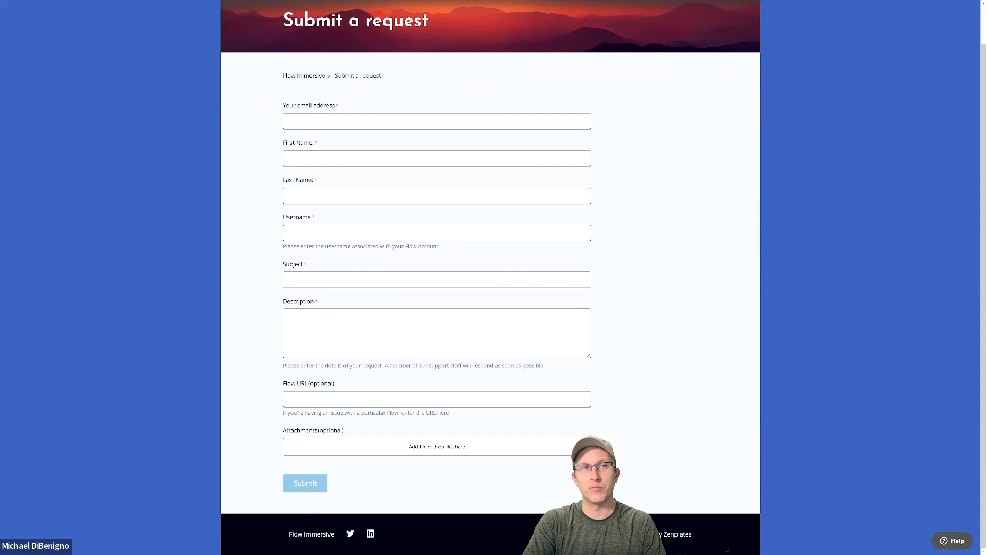
pyautogui.doubleClick(186, 264)
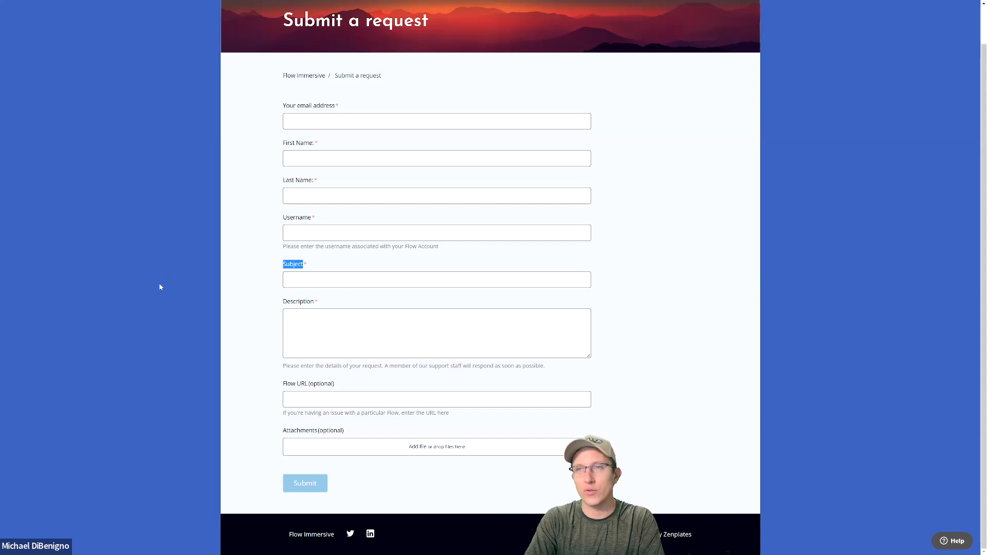
# Exit the browser's full-screen view and return to the Line Chart flow
pyautogui.click(121, 277)
pyautogui.press('F11')
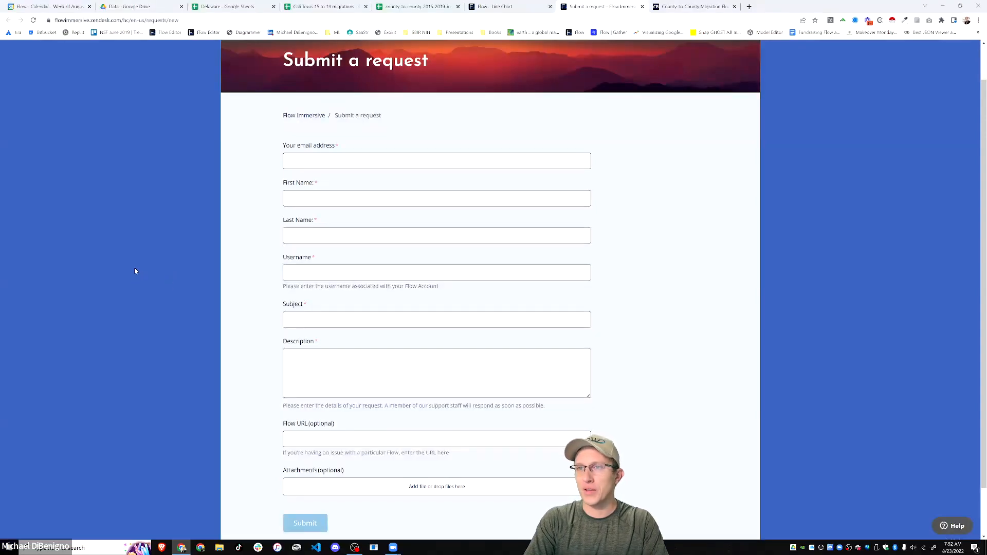
pyautogui.click(506, 7)
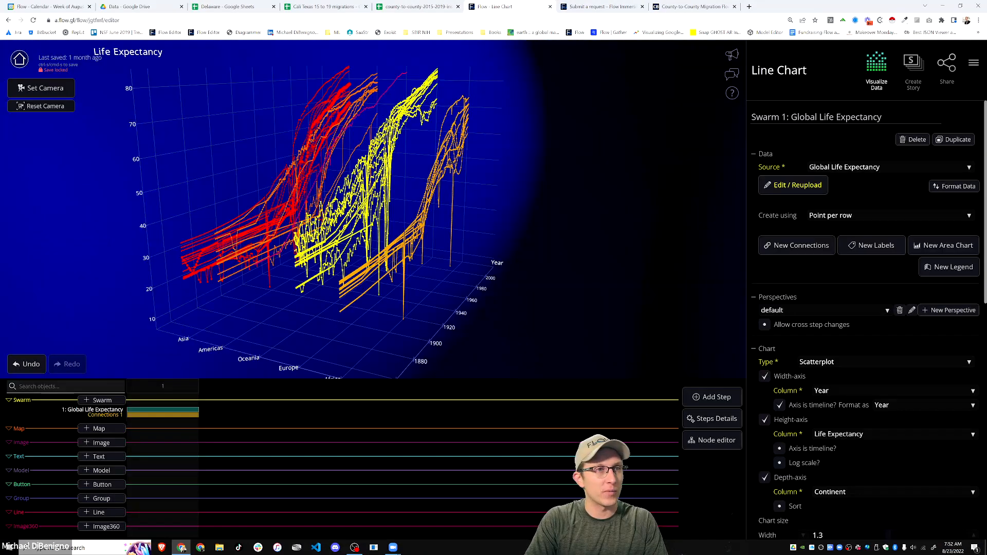